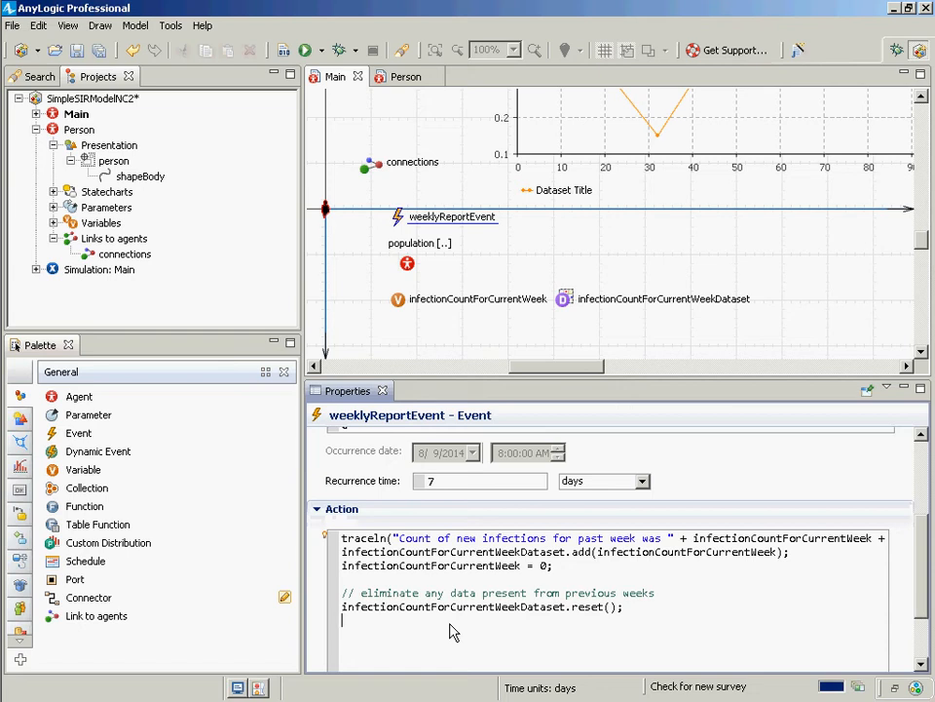
- In weeklyReportEvent's action code, replace infectionCountForCurrentWeekDataset in the reset call with individualInfectionCountHistogramData and add a new line below
{"action": "key", "text": "ctrl+shift+Right"}
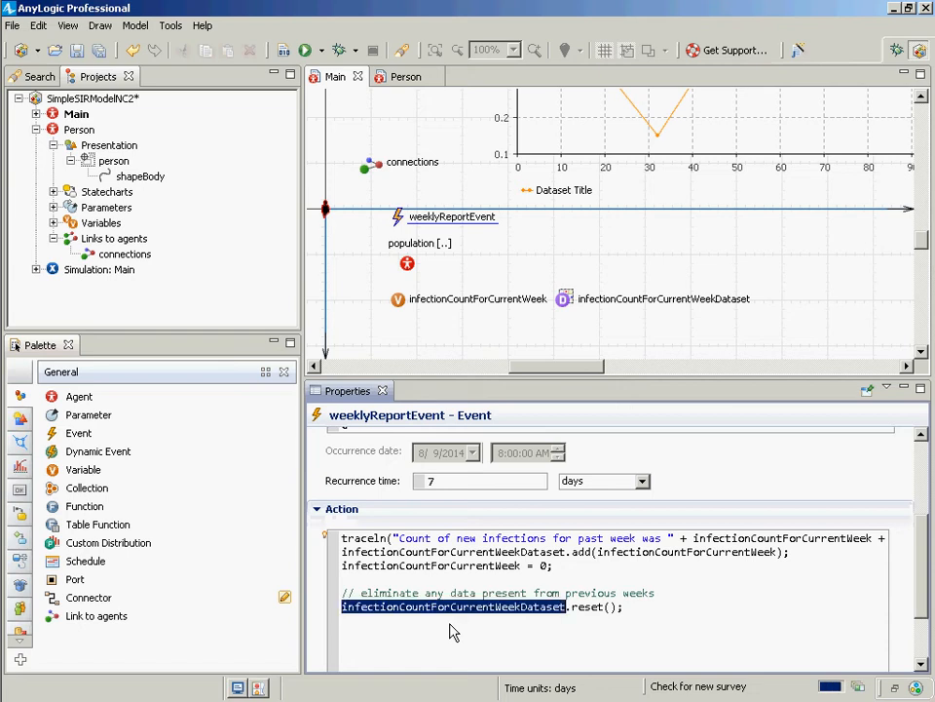
{"action": "key", "text": "Down"}
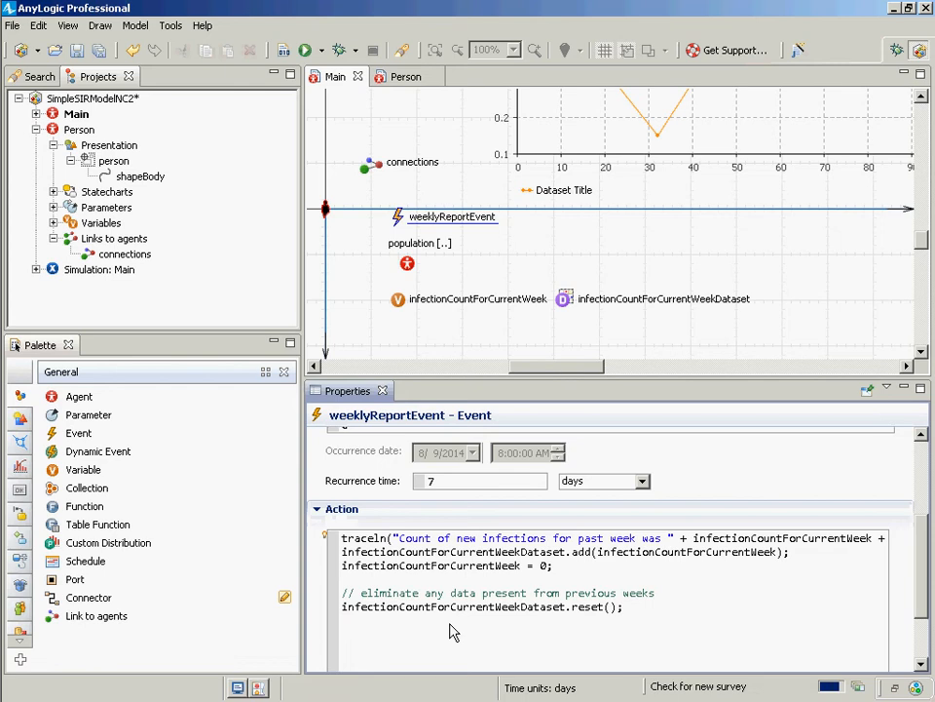
{"action": "key", "text": "Up"}
{"action": "key", "text": "ctrl+shift+Right"}
{"action": "key", "text": "Delete"}
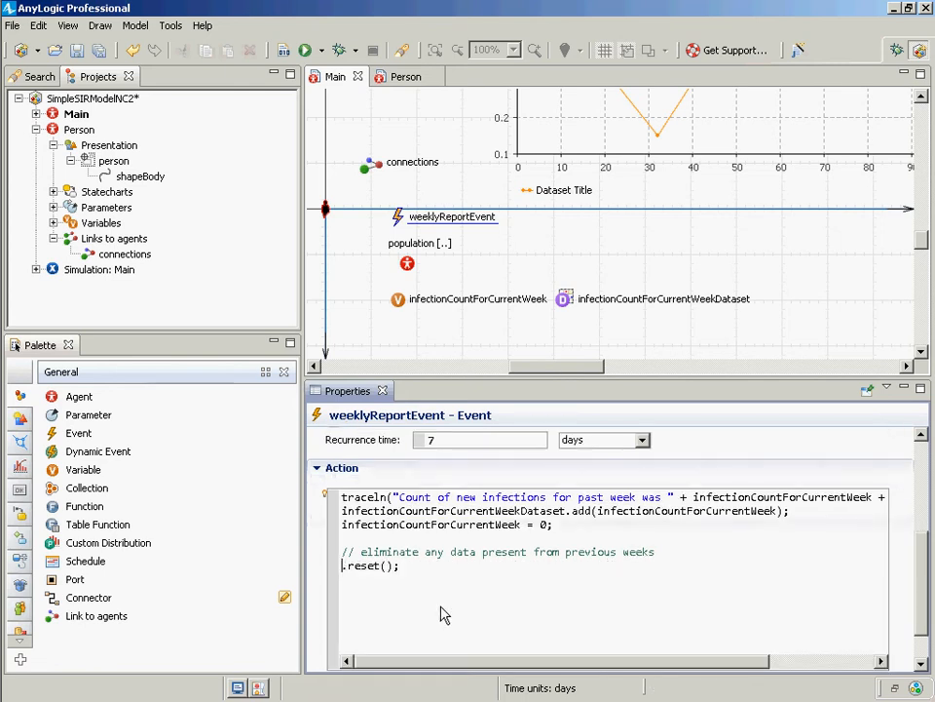
{"action": "left_click_drag", "start_coordinate": [916, 205], "coordinate": [912, 258]}
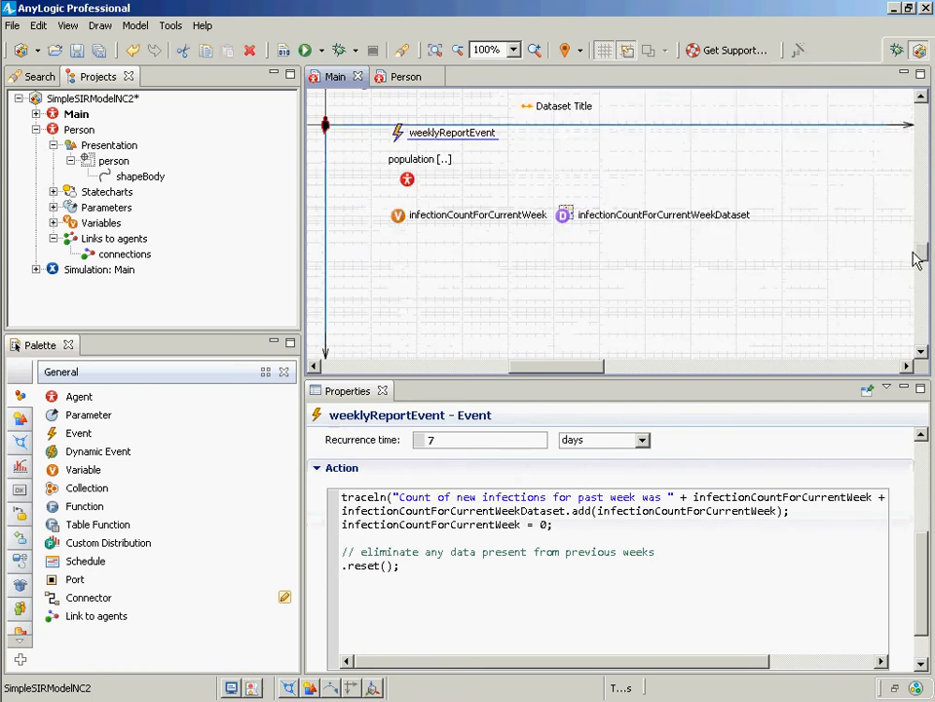
{"action": "left_click", "coordinate": [341, 566]}
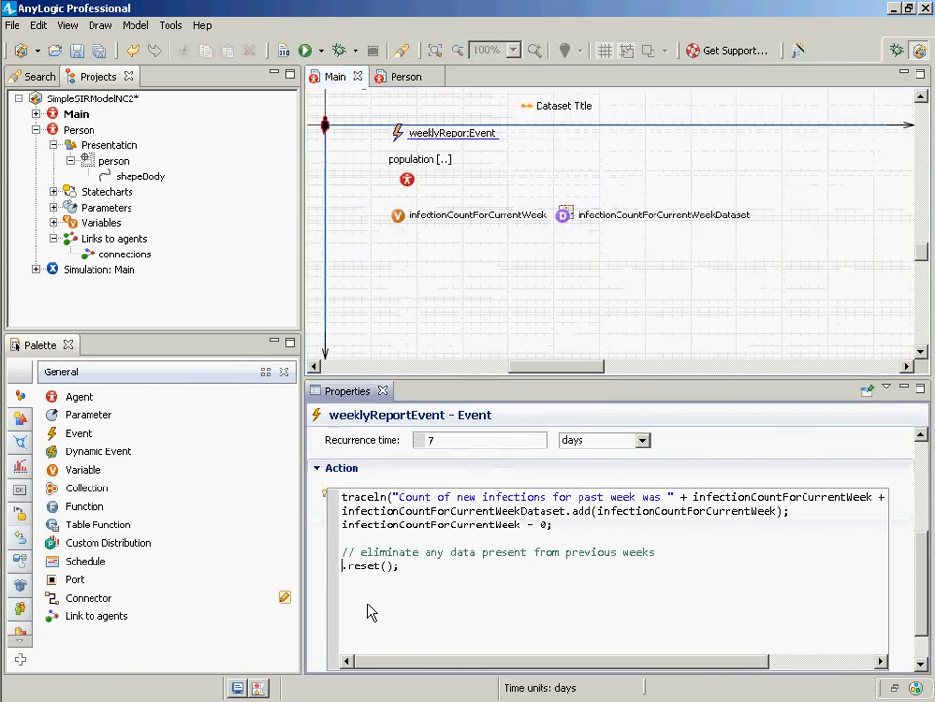
{"action": "type", "text": "individ"}
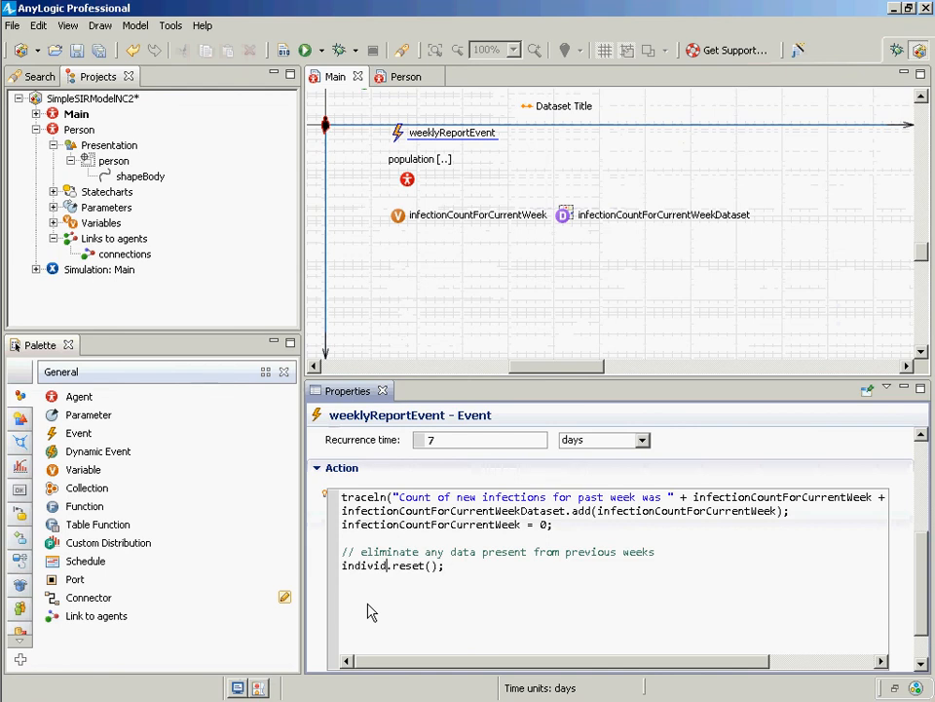
{"action": "key", "text": "ctrl+space"}
{"action": "key", "text": "Down"}
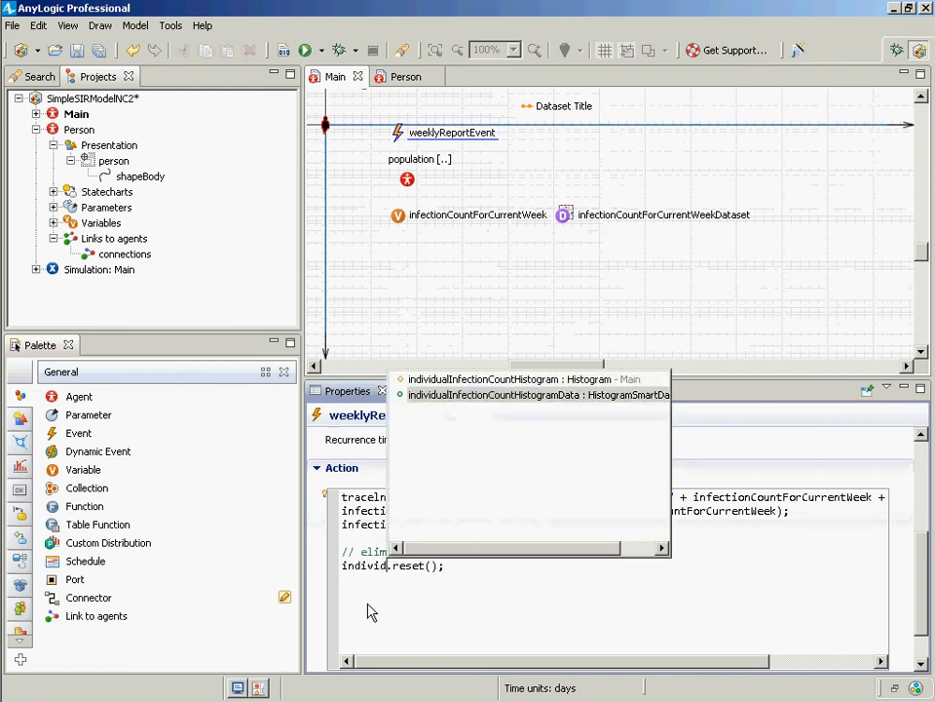
{"action": "key", "text": "Return"}
{"action": "key", "text": "End"}
{"action": "key", "text": "Return"}
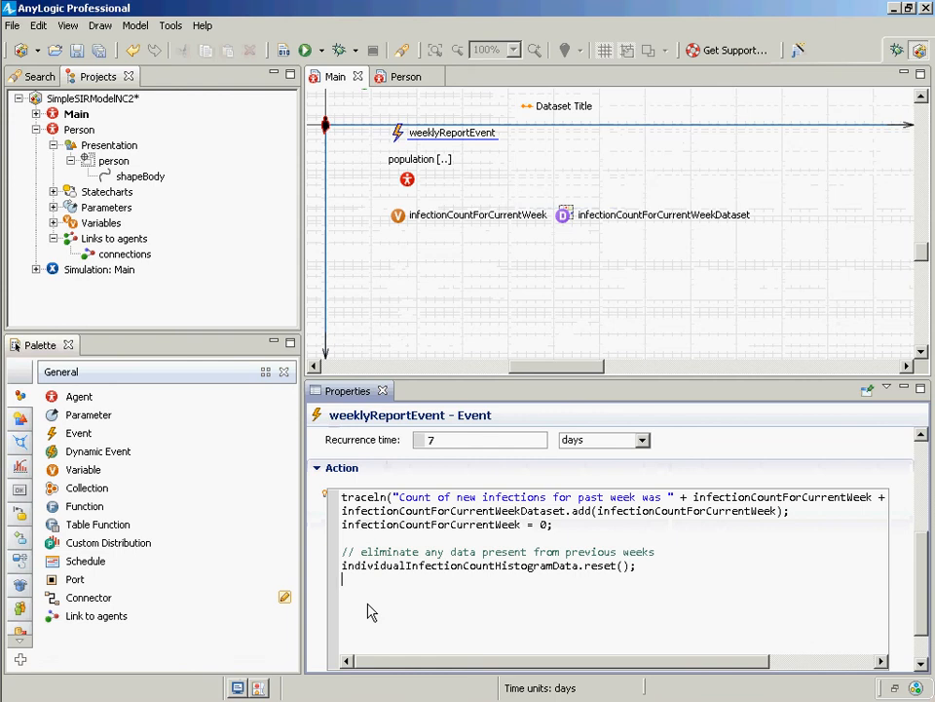
{"action": "key", "text": "Up"}
{"action": "key", "text": "ctrl+shift+Right"}
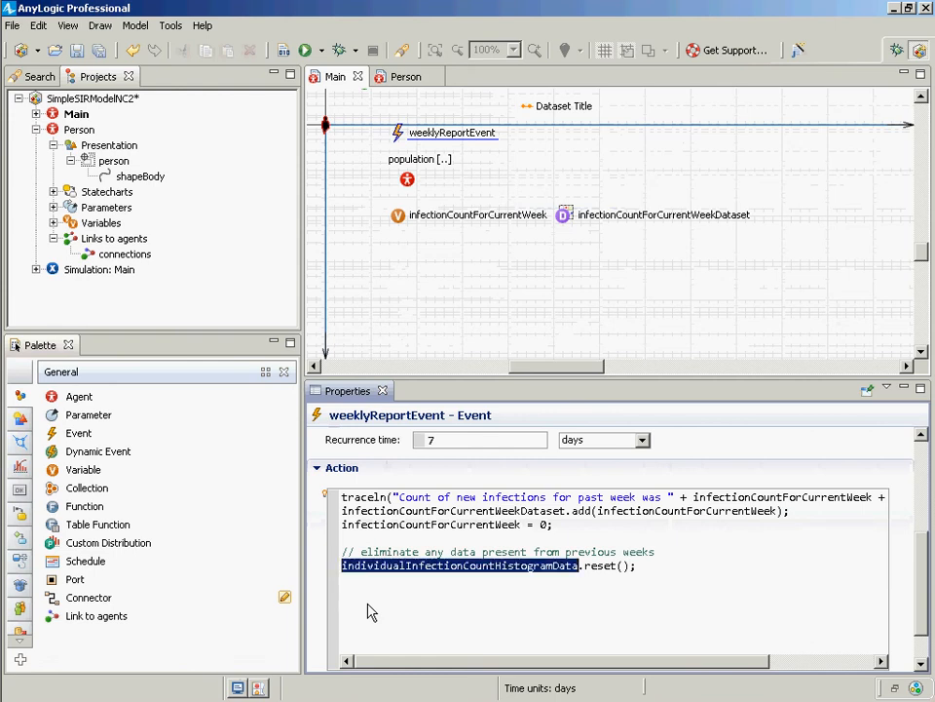
{"action": "key", "text": "Down"}
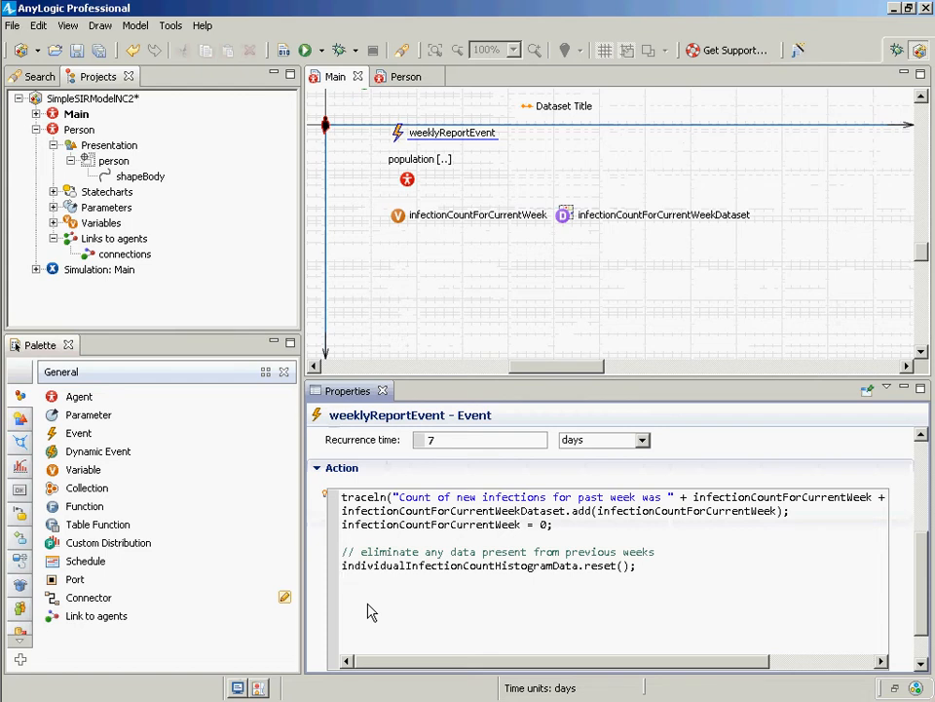
- Below the reset call, add the loop header "for (Person p : population)" and start its body line
{"action": "type", "text": "for (Pers"}
{"action": "type", "text": "on p : "}
{"action": "type", "text": "population)"}
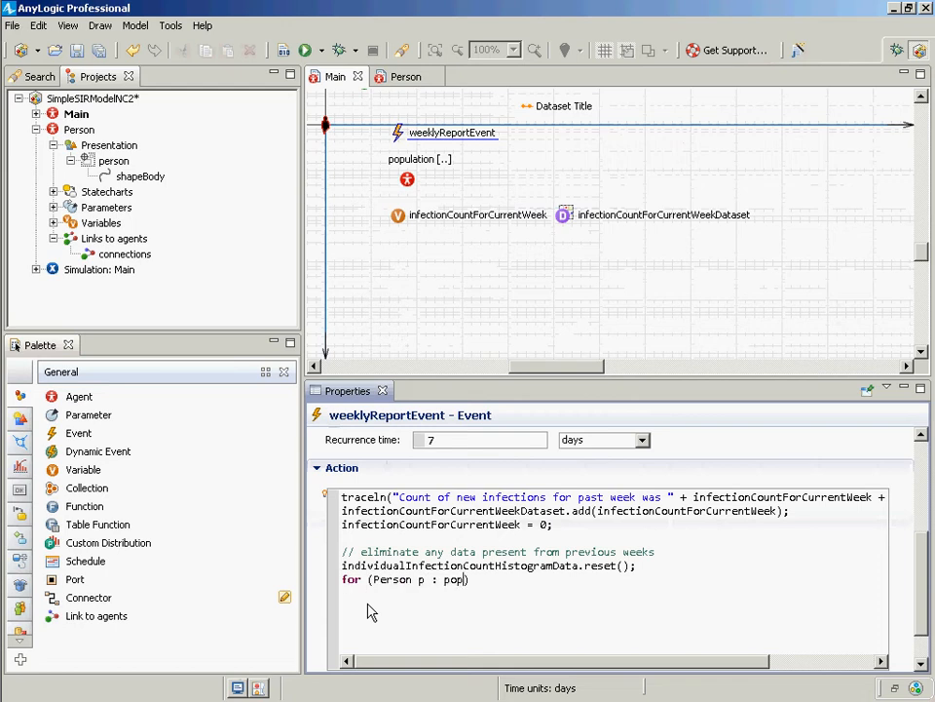
{"action": "key", "text": "Return"}
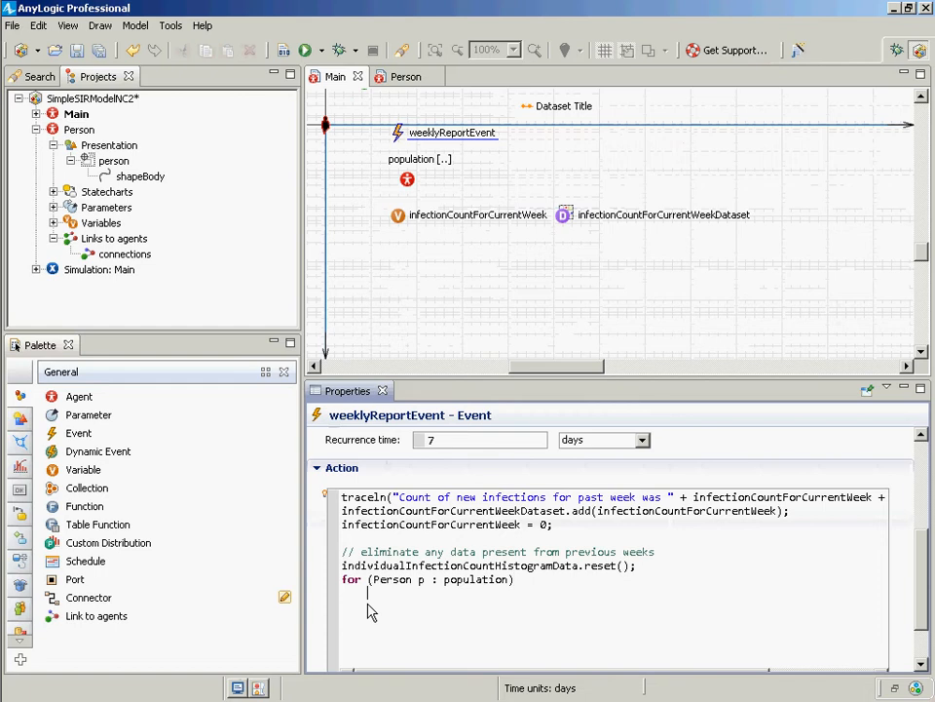
- Copy individualInfectionCountHistogramData from the reset line into the loop body and begin an add call on it with the argument p.inf
{"action": "key", "text": "Up"}
{"action": "key", "text": "Up"}
{"action": "key", "text": "Home"}
{"action": "key", "text": "ctrl+shift+Right"}
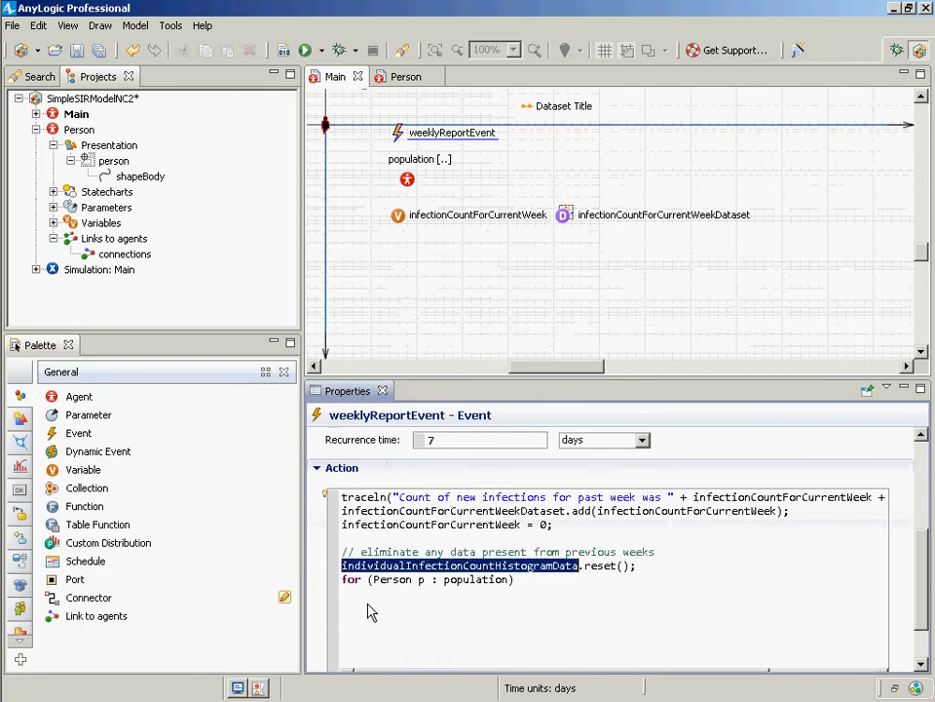
{"action": "key", "text": "ctrl+c"}
{"action": "key", "text": "Down"}
{"action": "key", "text": "Down"}
{"action": "key", "text": "ctrl+v"}
{"action": "type", "text": ".p"}
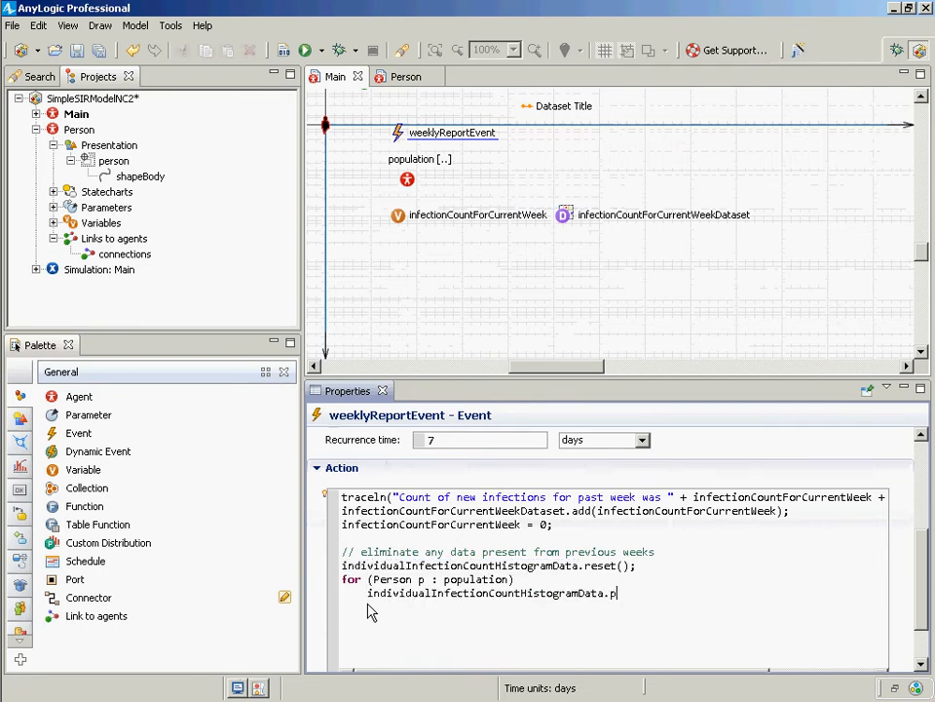
{"action": "key", "text": "BackSpace"}
{"action": "type", "text": "add(p.inf"}
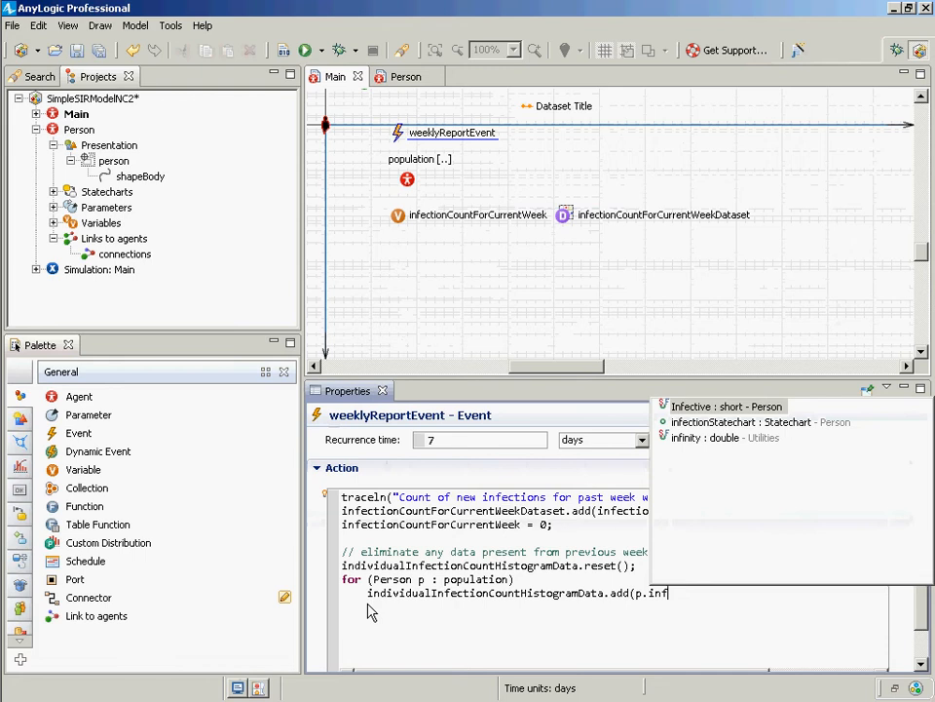
- Clear the add call's partial argument and look through Person's suggested members for the variable holding its infection count
{"action": "key", "text": "BackSpace"}
{"action": "key", "text": "BackSpace"}
{"action": "key", "text": "BackSpace"}
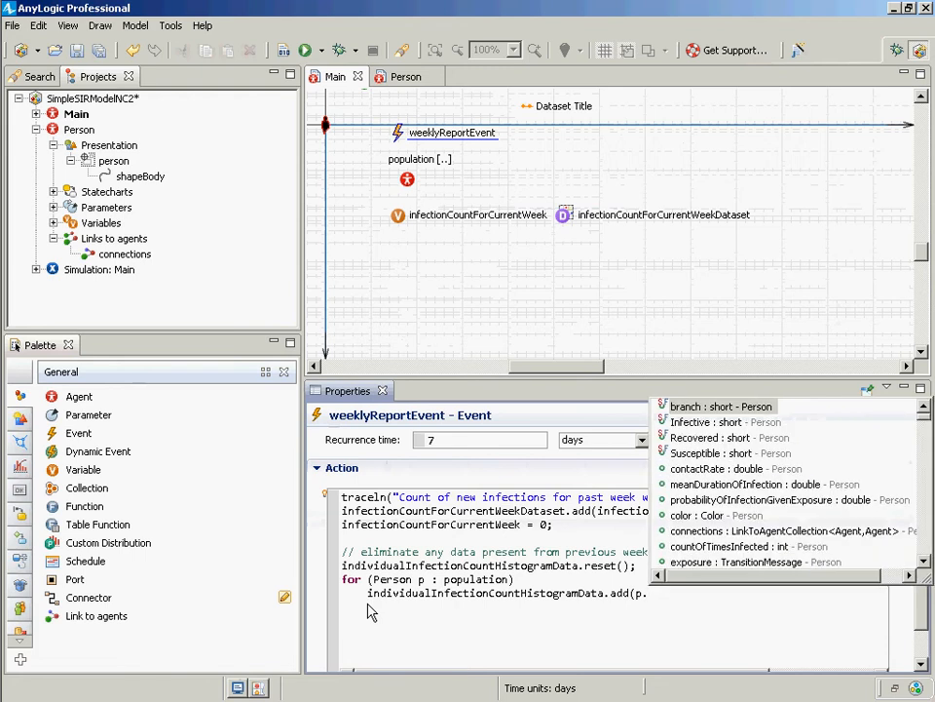
{"action": "key", "text": "Down"}
{"action": "key", "text": "Down"}
{"action": "key", "text": "Down"}
{"action": "key", "text": "Down"}
{"action": "key", "text": "Down"}
{"action": "key", "text": "Down"}
{"action": "key", "text": "Down"}
{"action": "key", "text": "Down"}
{"action": "key", "text": "Down"}
{"action": "key", "text": "Down"}
{"action": "key", "text": "Down"}
{"action": "key", "text": "Down"}
{"action": "key", "text": "Down"}
{"action": "key", "text": "Down"}
{"action": "key", "text": "Down"}
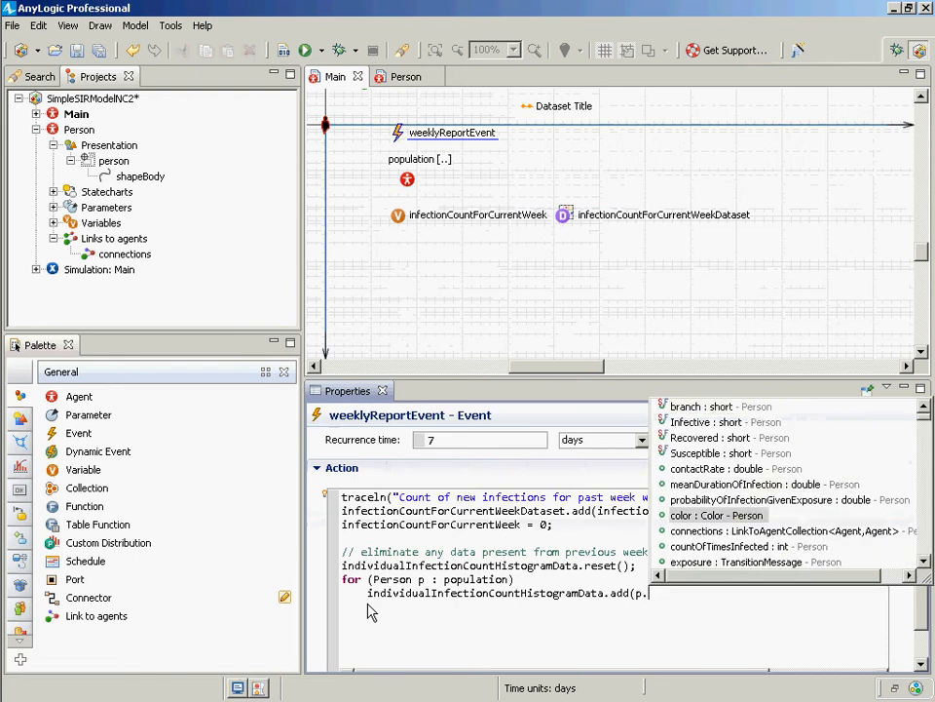
{"action": "key", "text": "Down"}
{"action": "key", "text": "Down"}
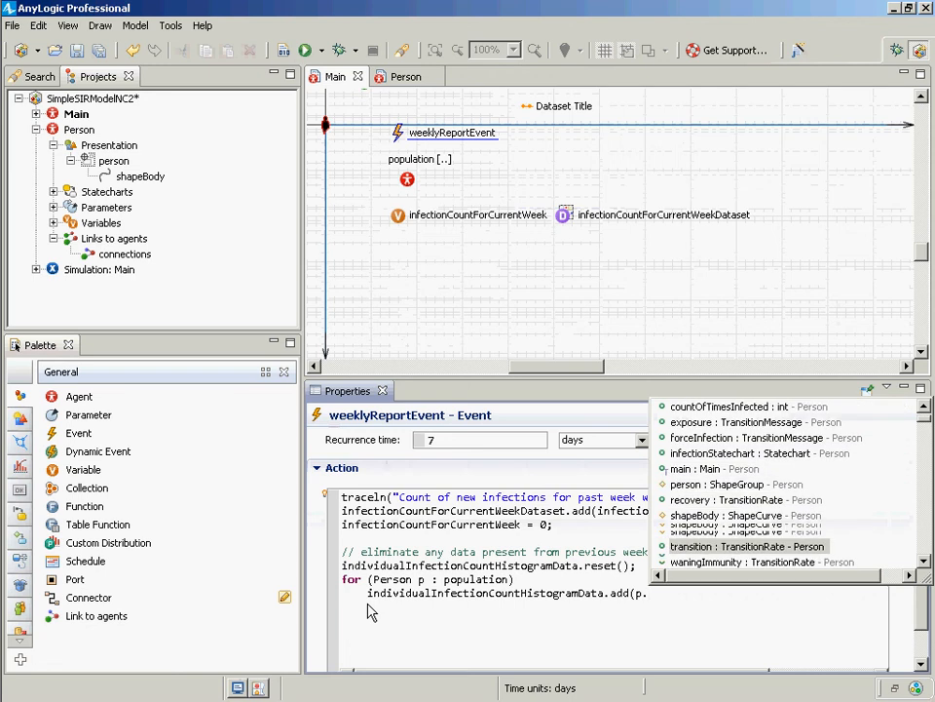
{"action": "key", "text": "Down"}
{"action": "key", "text": "Down"}
{"action": "key", "text": "Down"}
{"action": "key", "text": "Down"}
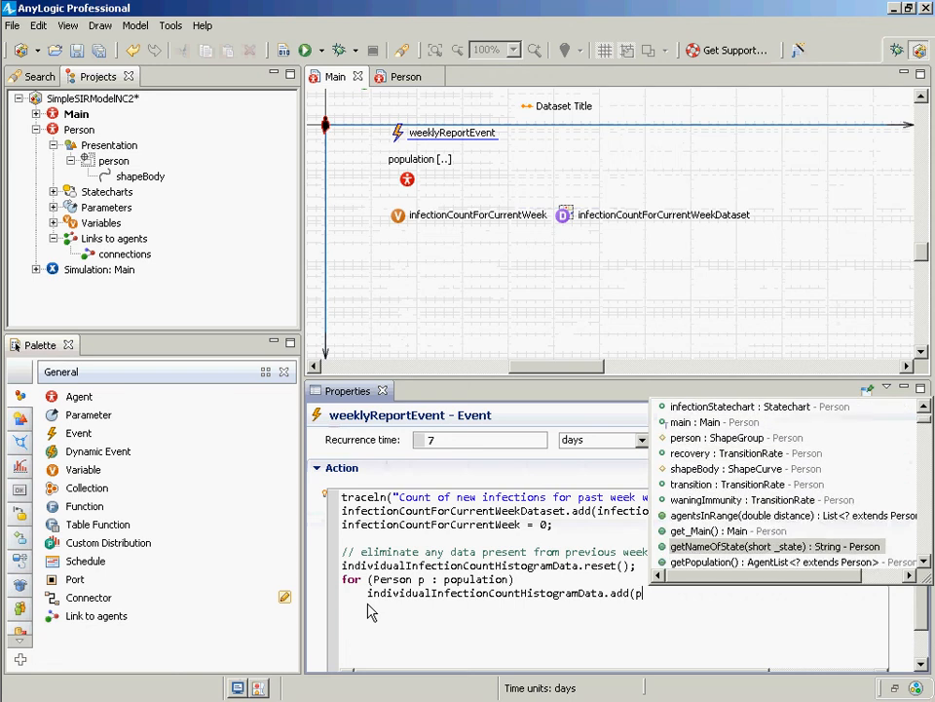
{"action": "key", "text": "BackSpace"}
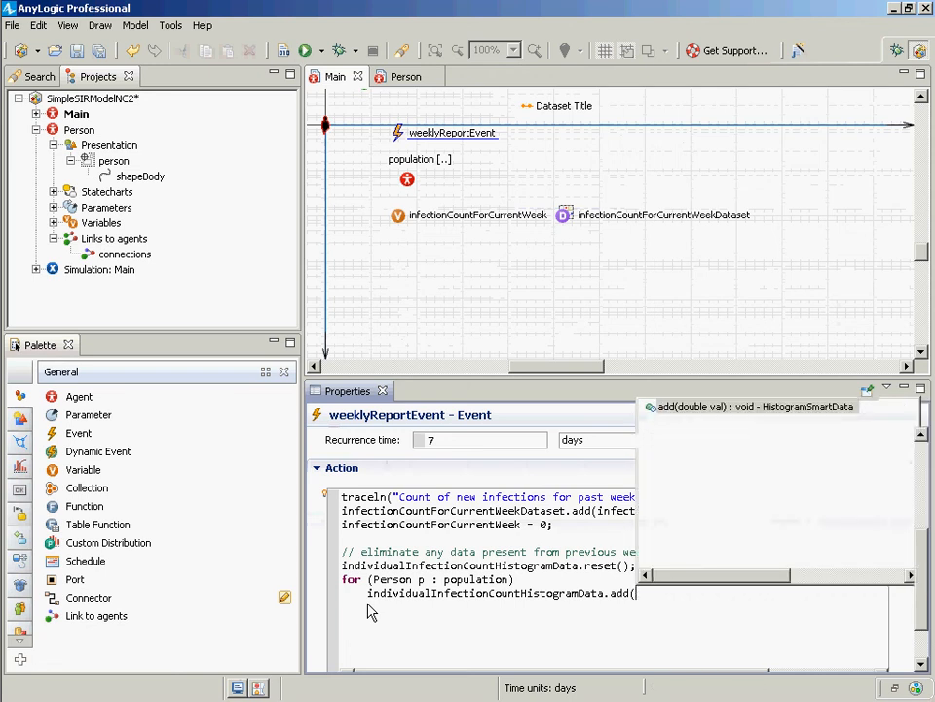
{"action": "key", "text": "Escape"}
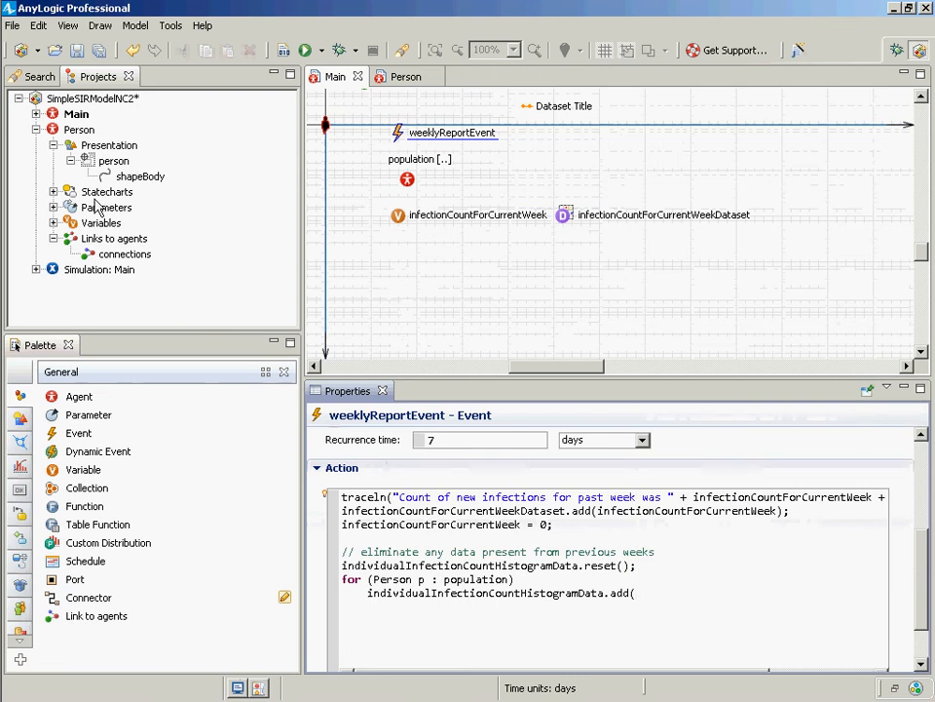
- Expand the Person agent's variables in the project tree to check their names, and return to weeklyReportEvent's action code
{"action": "left_click", "coordinate": [54, 223]}
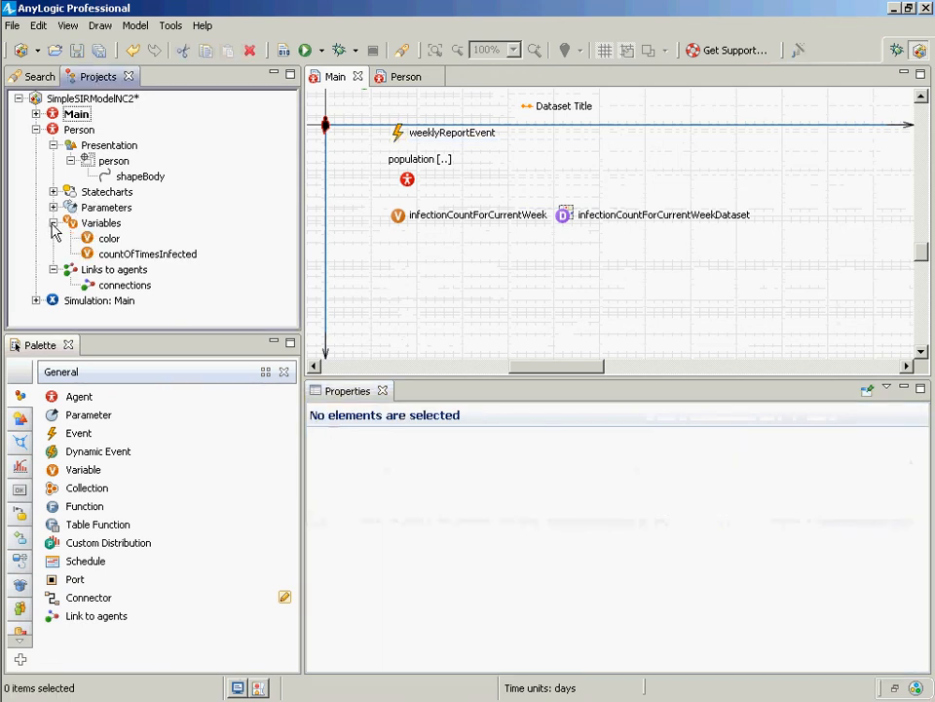
{"action": "left_click", "coordinate": [399, 146]}
{"action": "left_click", "coordinate": [400, 137]}
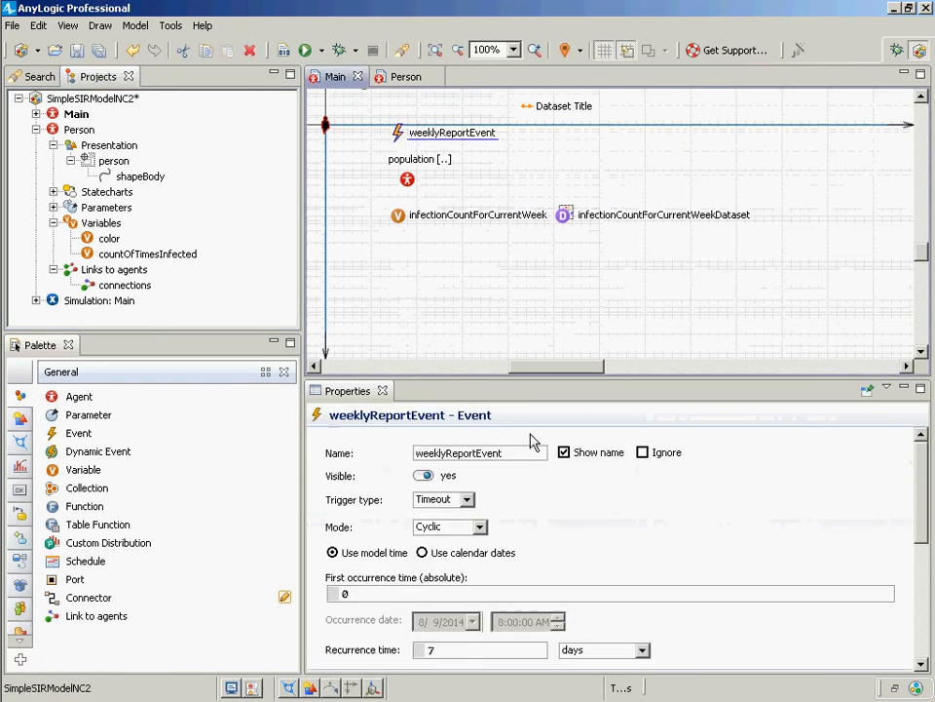
{"action": "scroll", "coordinate": [925, 534], "scroll_direction": "down", "scroll_amount": 1}
{"action": "scroll", "coordinate": [926, 534], "scroll_direction": "down", "scroll_amount": 5}
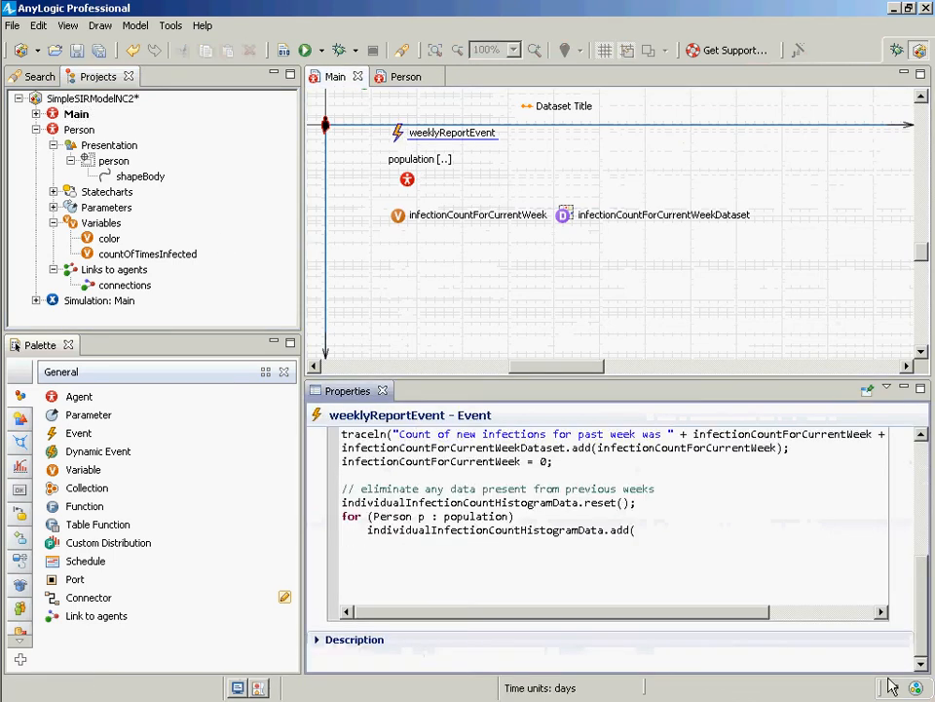
{"action": "type", "text": "count"}
{"action": "key", "text": "ctrl+space"}
{"action": "key", "text": "Down"}
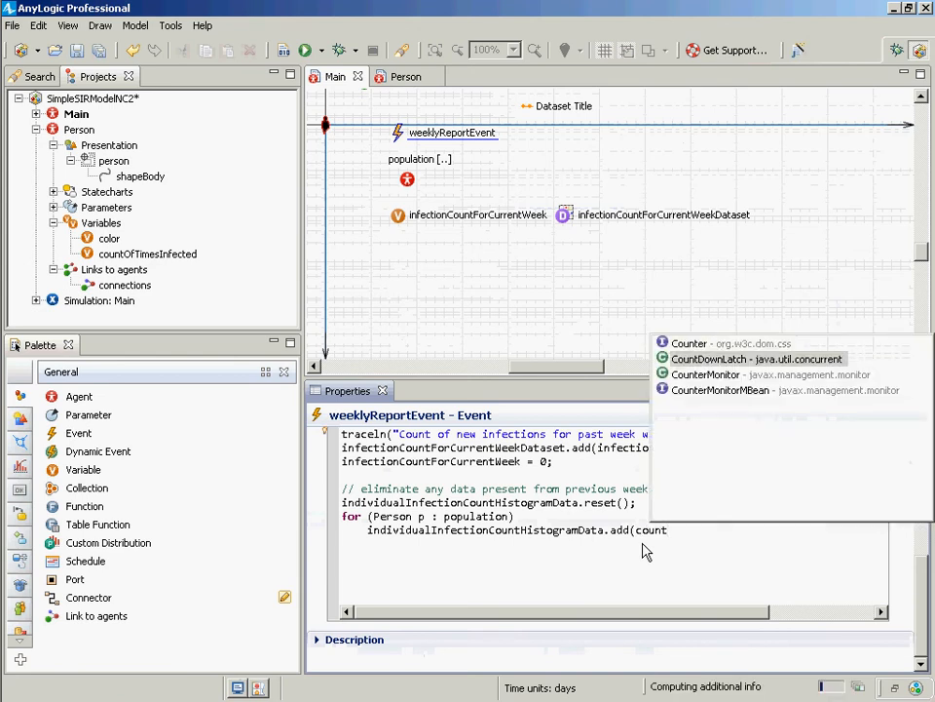
{"action": "key", "text": "Escape"}
{"action": "key", "text": "BackSpace"}
{"action": "key", "text": "BackSpace"}
{"action": "key", "text": "BackSpace"}
{"action": "key", "text": "BackSpace"}
{"action": "key", "text": "BackSpace"}
- Complete the add call with the argument p.countOfTimesInfected, closing it with a parenthesis and semicolon
{"action": "type", "text": "p"}
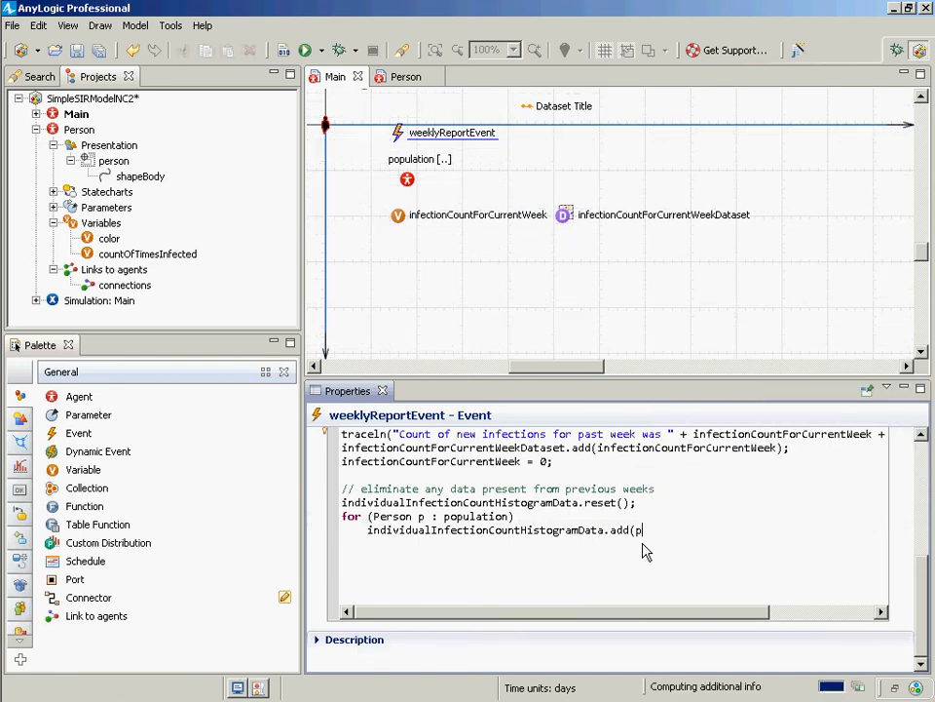
{"action": "type", "text": ".count"}
{"action": "key", "text": "Return"}
{"action": "type", "text": ")"}
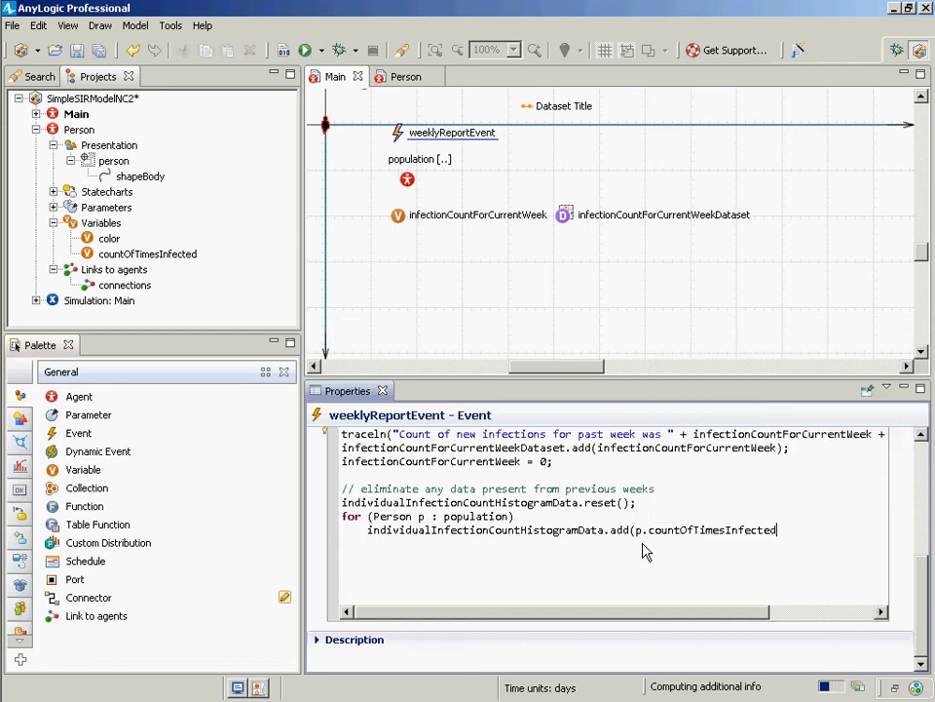
{"action": "type", "text": ";"}
{"action": "key", "text": "Return"}
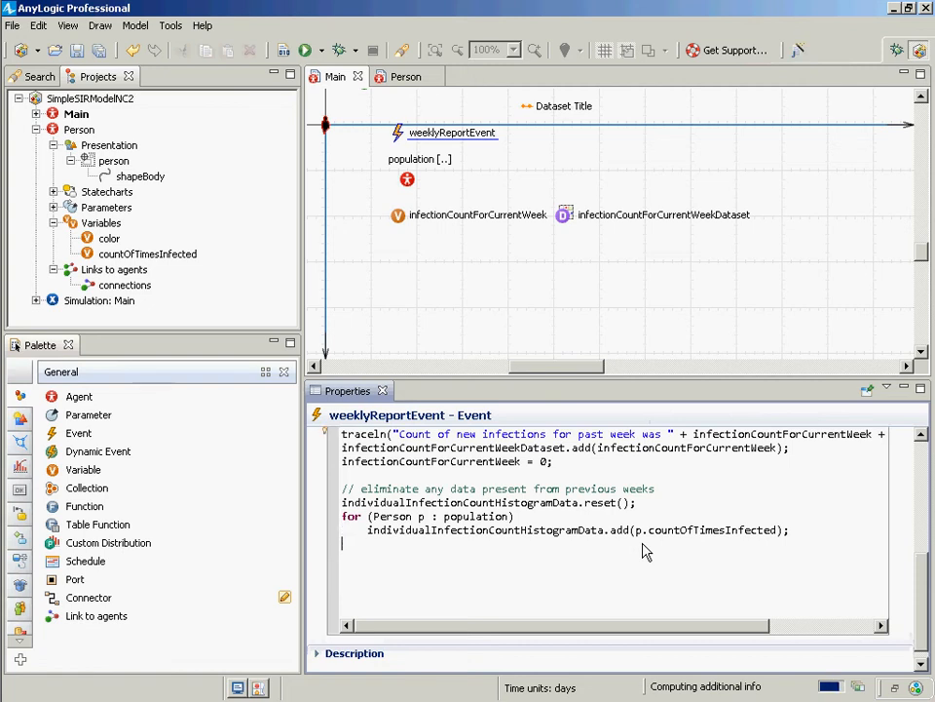
- Save the model and build it to check for errors
{"action": "key", "text": "ctrl+s"}
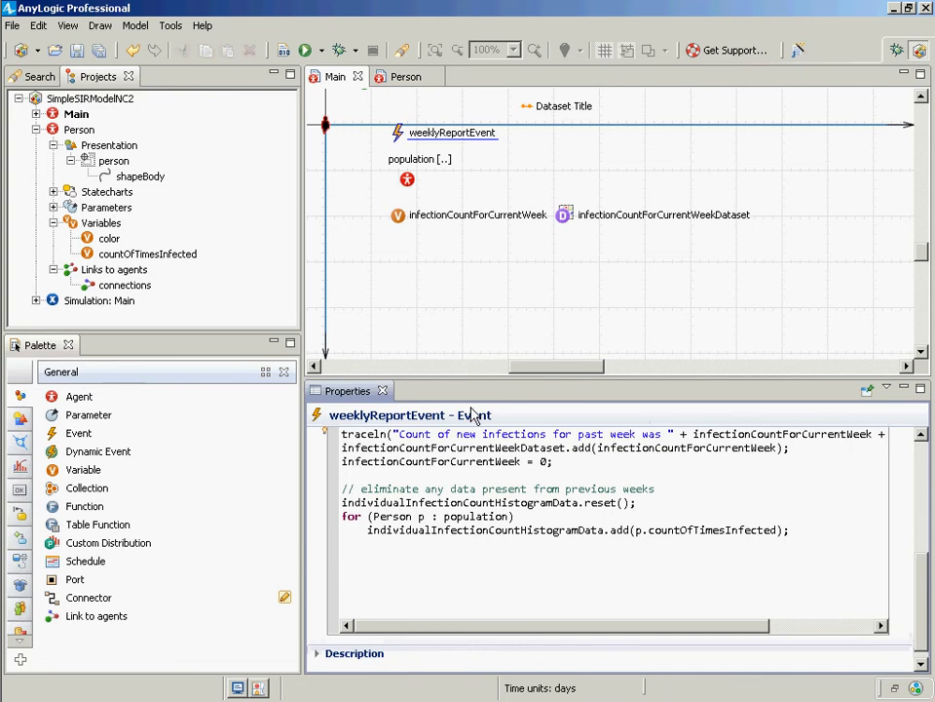
{"action": "left_click", "coordinate": [290, 51]}
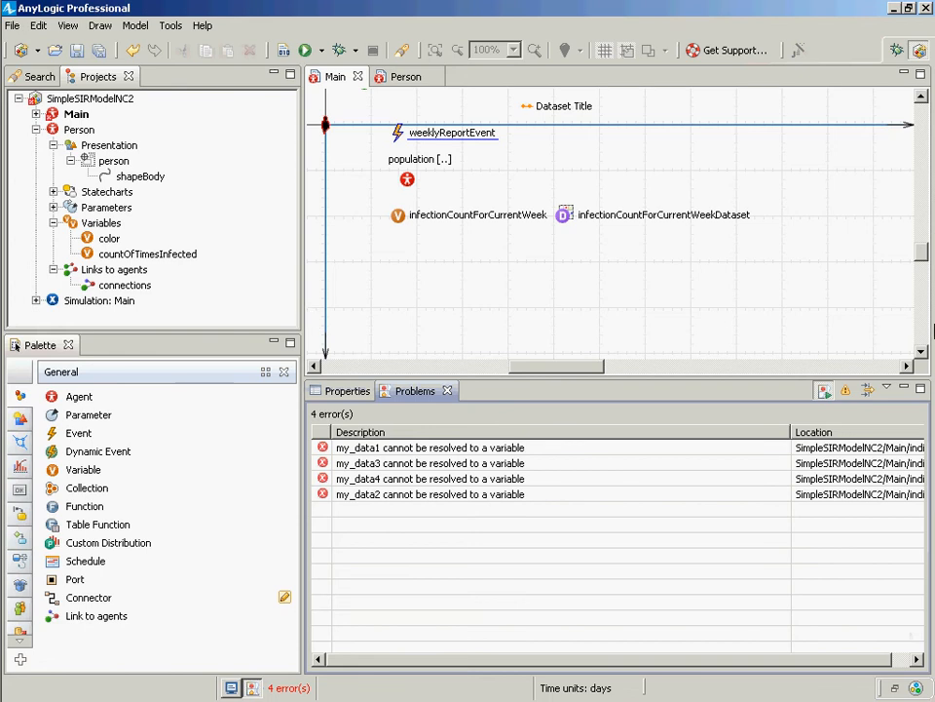
- Delete the four extra data entries my_data1, my_data2, my_data3 and my_data4 from the individualInfectionCountHistogram chart
{"action": "left_click_drag", "start_coordinate": [921, 251], "coordinate": [922, 144]}
{"action": "left_click", "coordinate": [824, 216]}
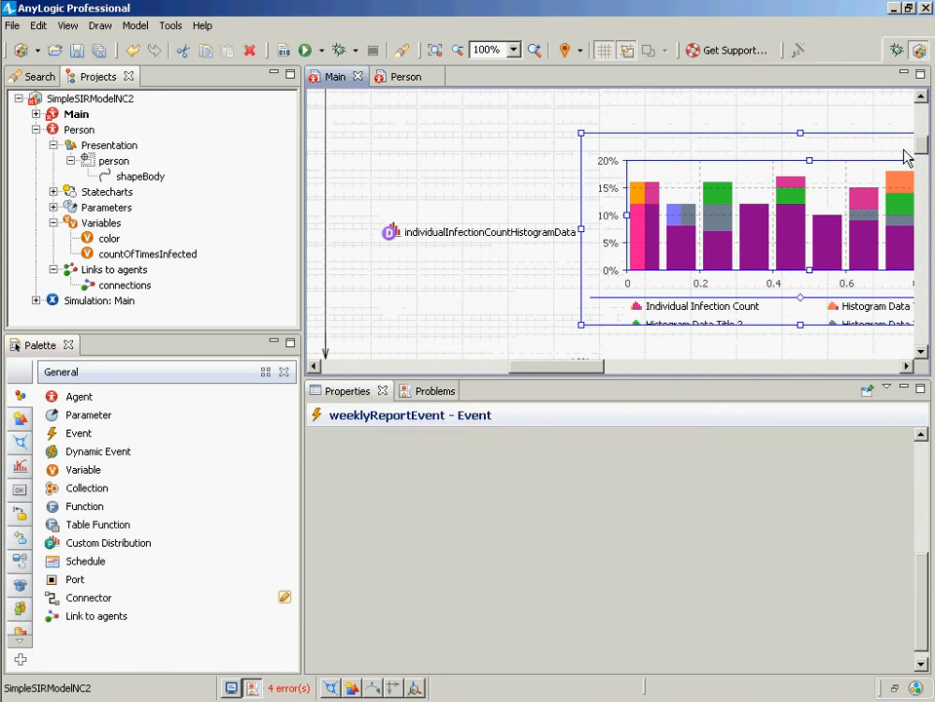
{"action": "left_click_drag", "start_coordinate": [926, 516], "coordinate": [929, 478]}
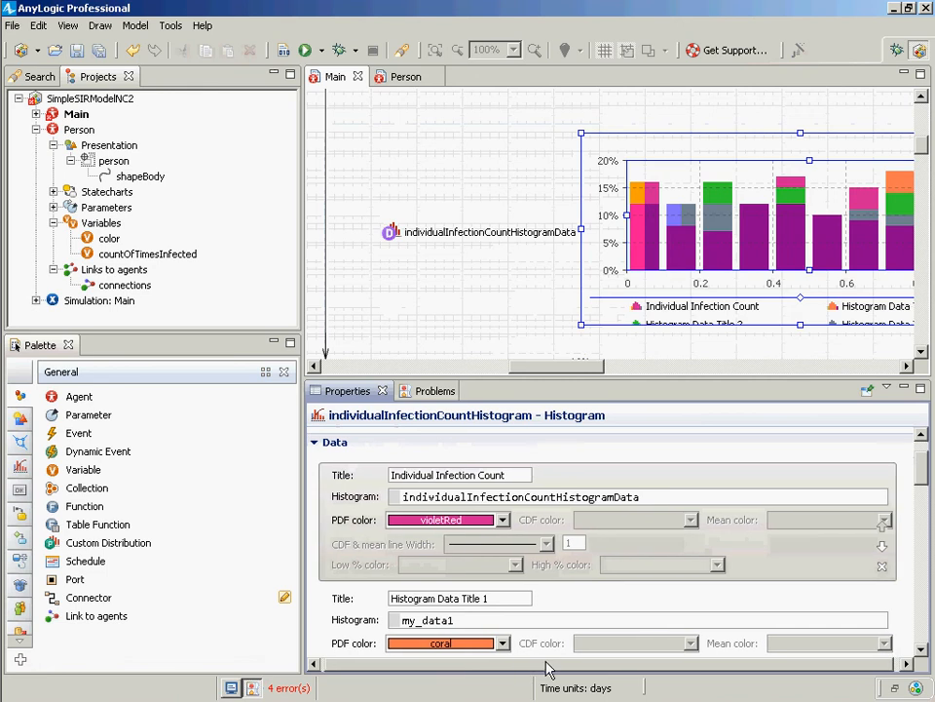
{"action": "scroll", "coordinate": [854, 589], "scroll_direction": "down", "scroll_amount": 5}
{"action": "scroll", "coordinate": [862, 573], "scroll_direction": "up", "scroll_amount": 2}
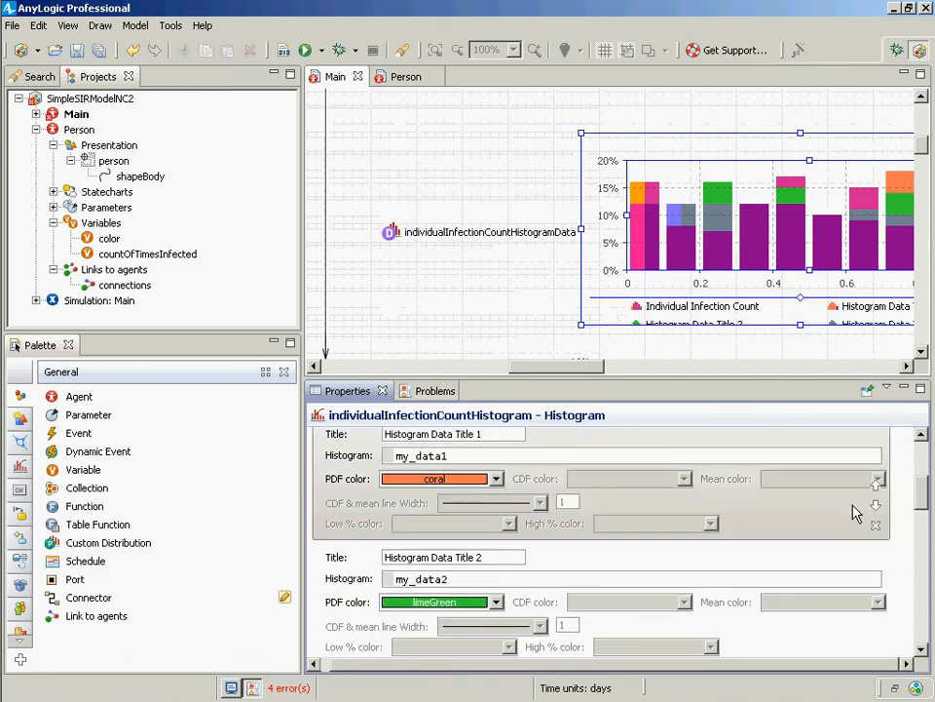
{"action": "left_click", "coordinate": [877, 527]}
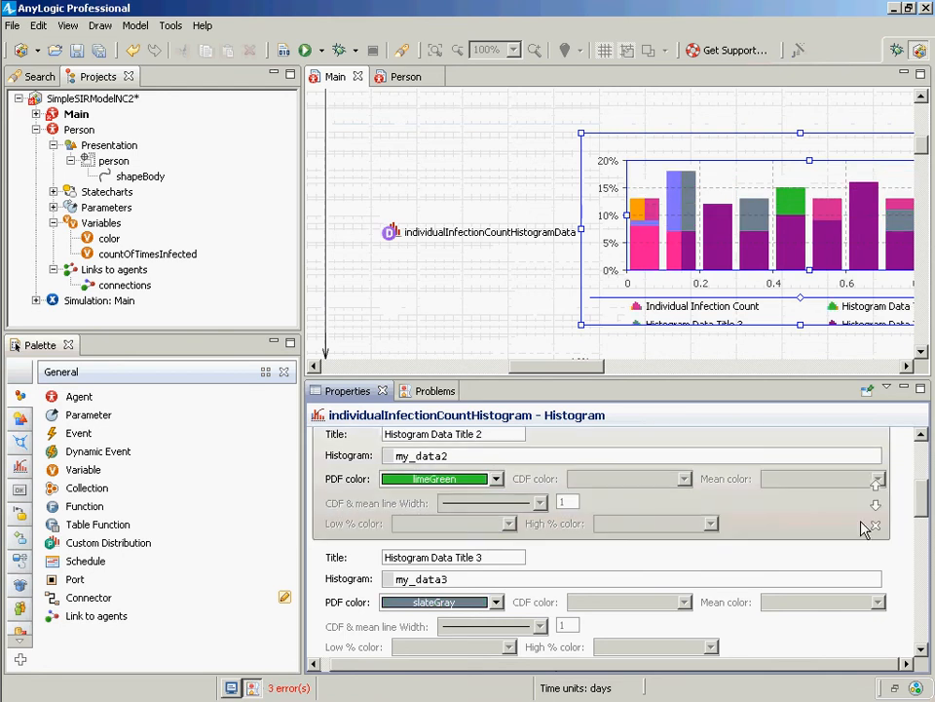
{"action": "left_click", "coordinate": [876, 528]}
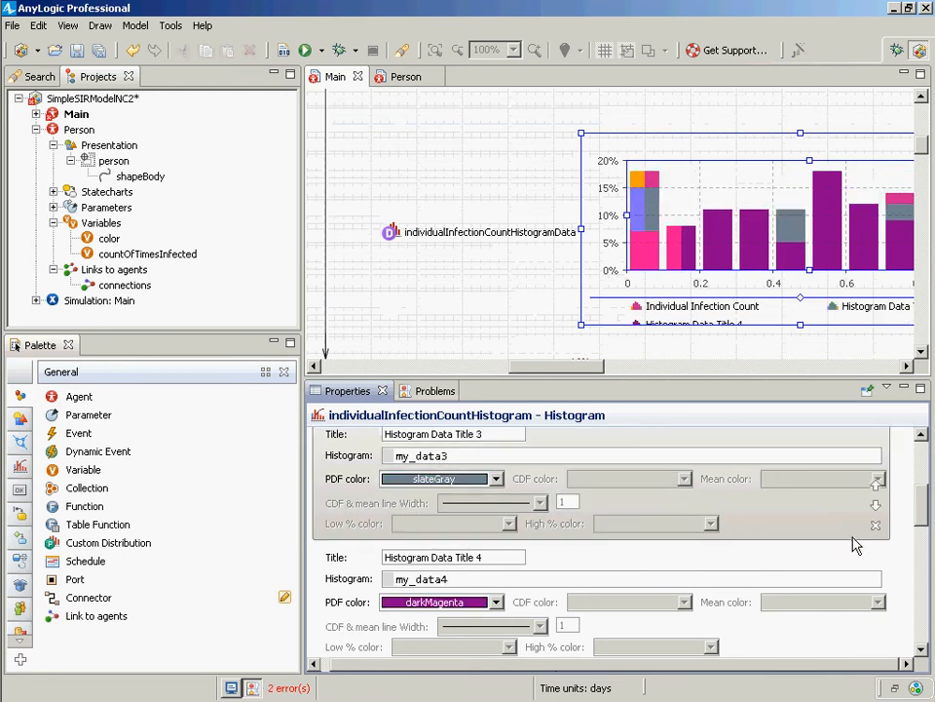
{"action": "left_click", "coordinate": [879, 533]}
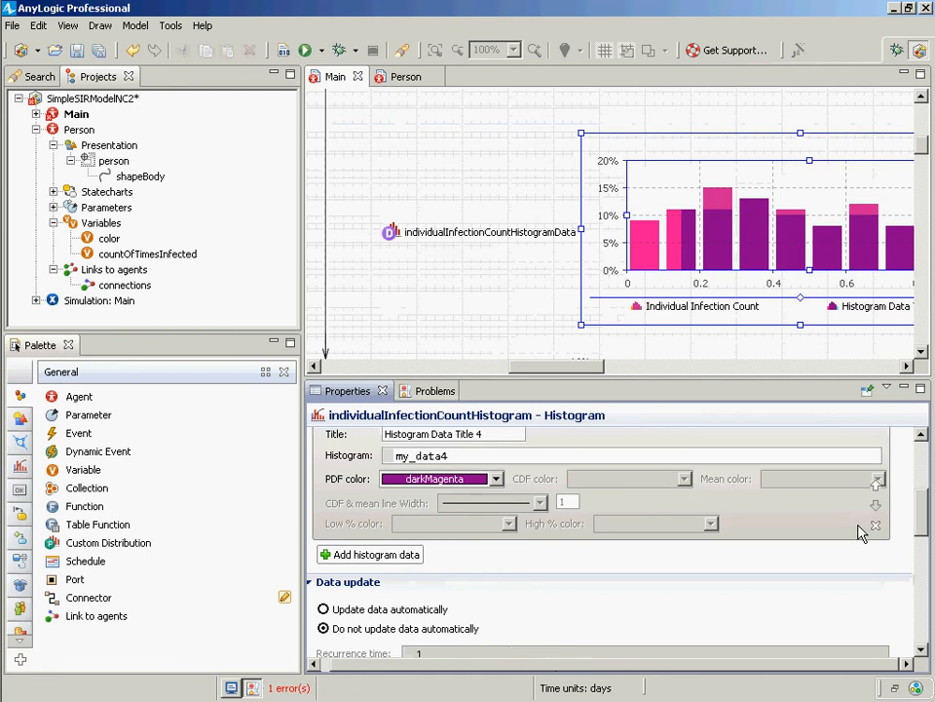
{"action": "left_click", "coordinate": [877, 527]}
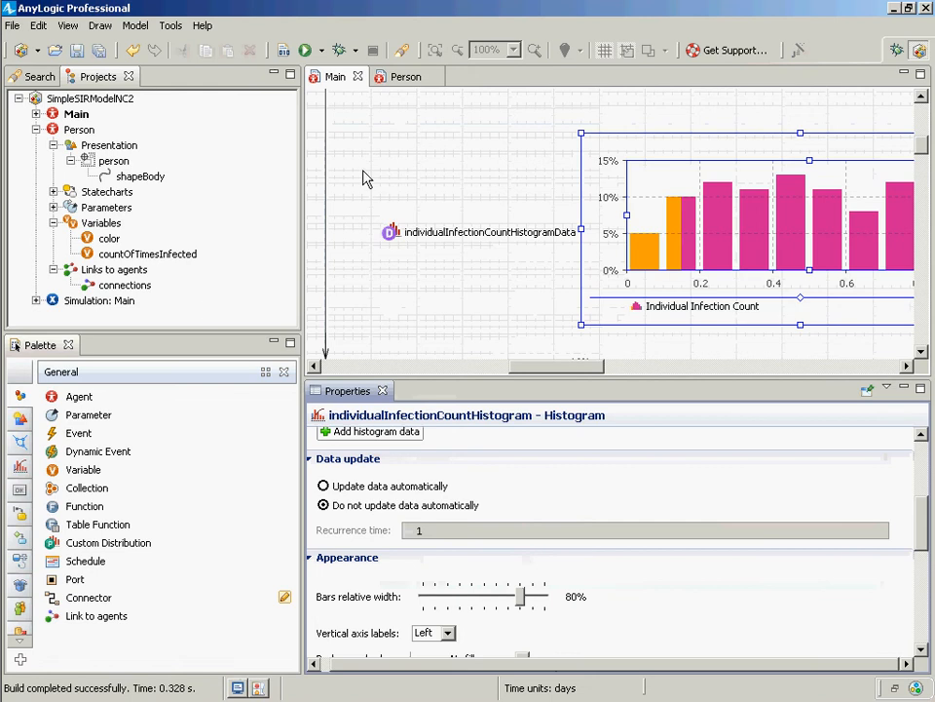
- Copy the histogram data reset line and the for loop from weeklyReportEvent's action code
{"action": "left_click", "coordinate": [923, 255]}
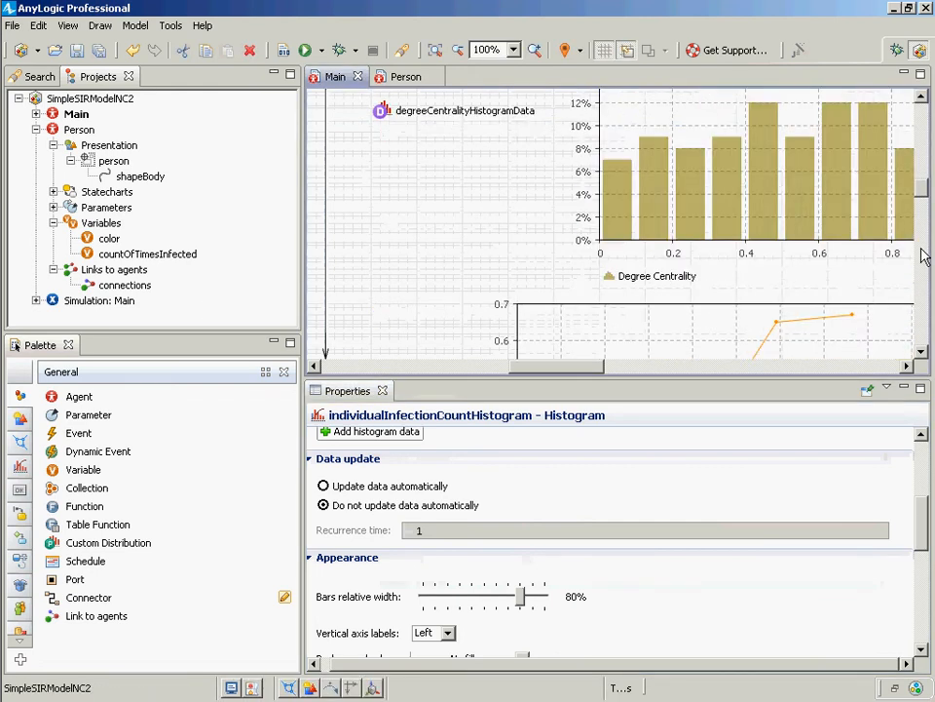
{"action": "scroll", "coordinate": [922, 254], "scroll_direction": "down", "scroll_amount": 6}
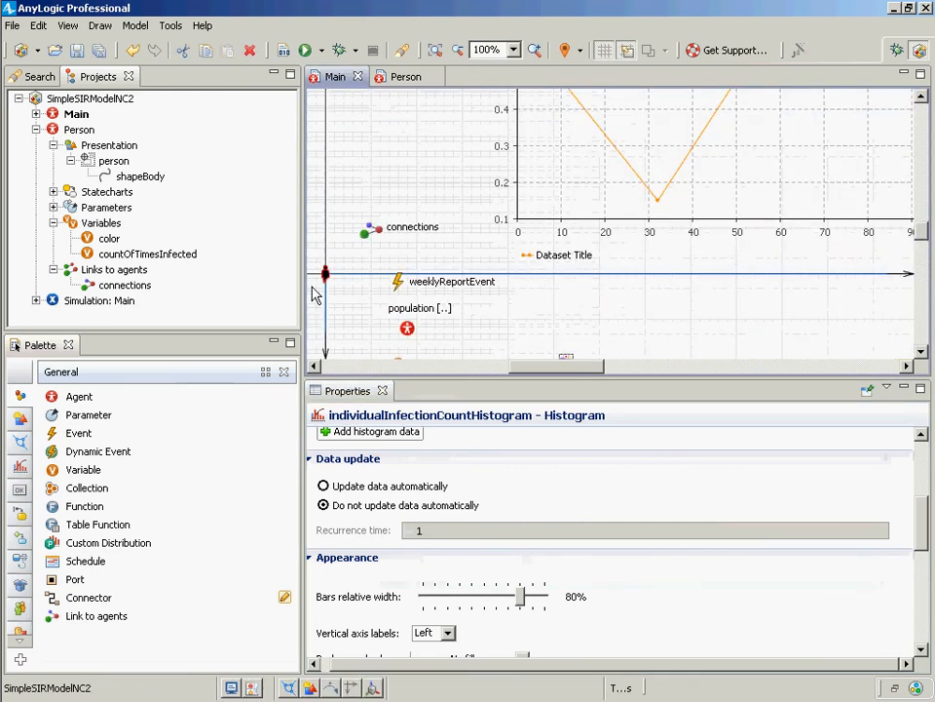
{"action": "left_click", "coordinate": [402, 283]}
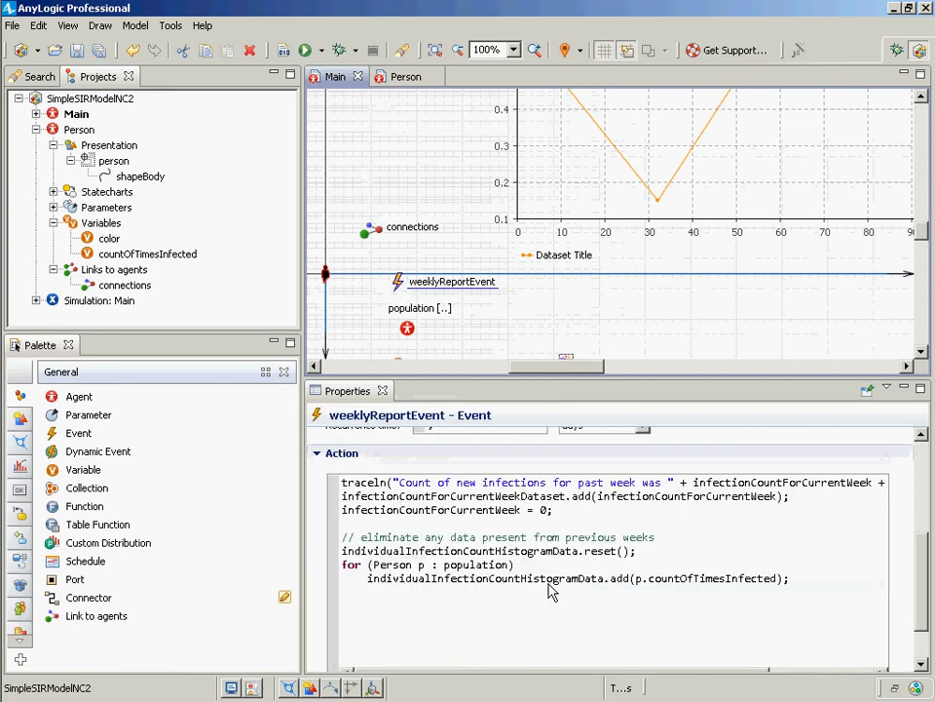
{"action": "left_click", "coordinate": [553, 592]}
{"action": "key", "text": "shift+Up"}
{"action": "key", "text": "shift+Up"}
{"action": "key", "text": "shift+Up"}
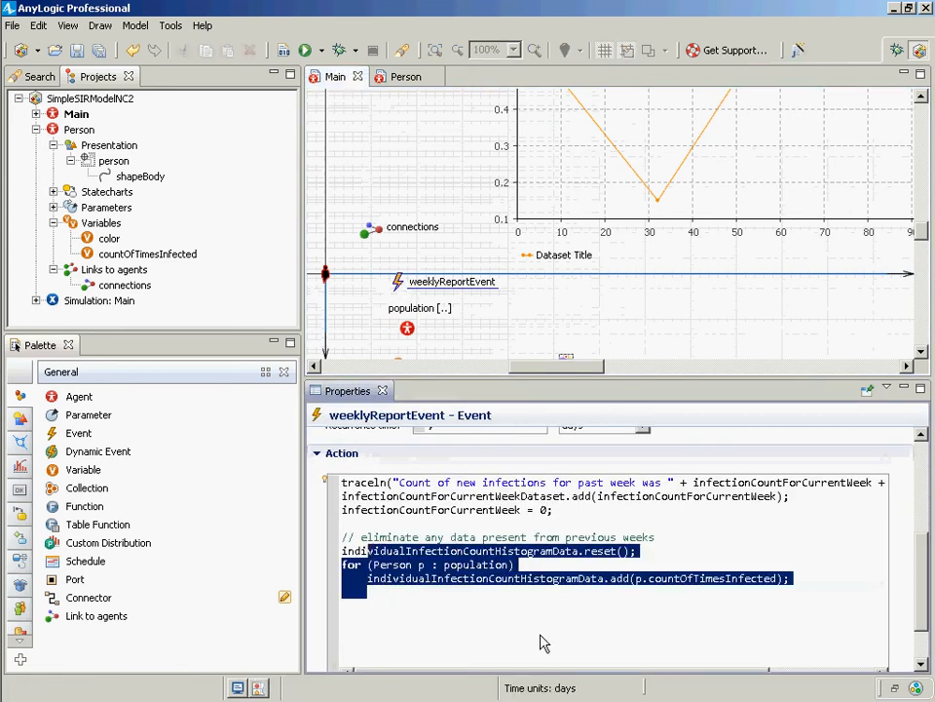
{"action": "key", "text": "shift+Home"}
{"action": "key", "text": "ctrl+c"}
- Open a blank Notepad document and paste the copied event code into it
{"action": "key", "text": "alt+Tab"}
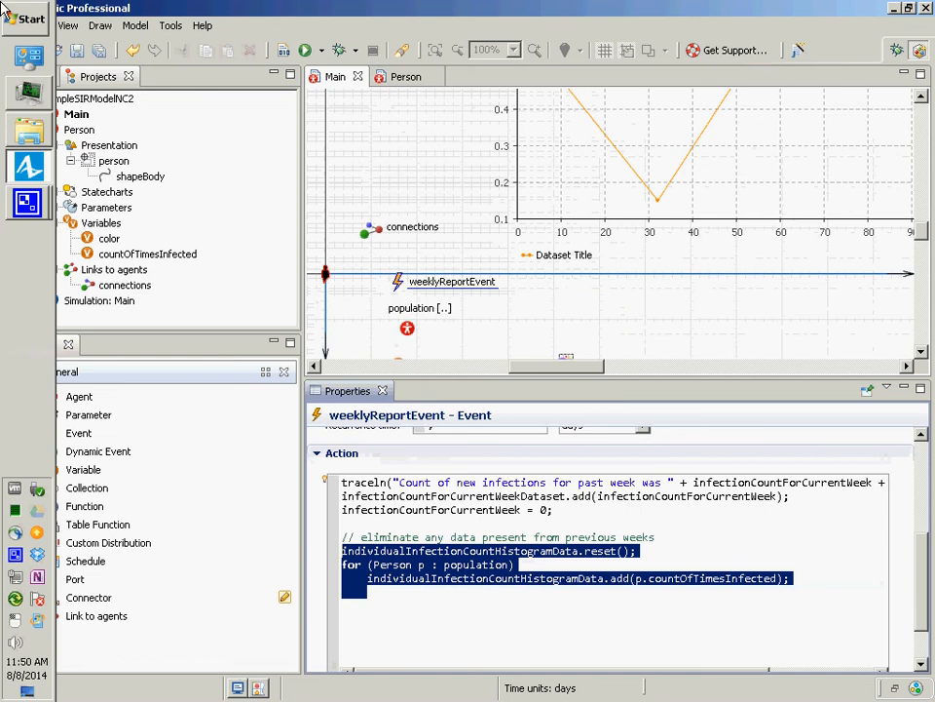
{"action": "left_click", "coordinate": [5, 18]}
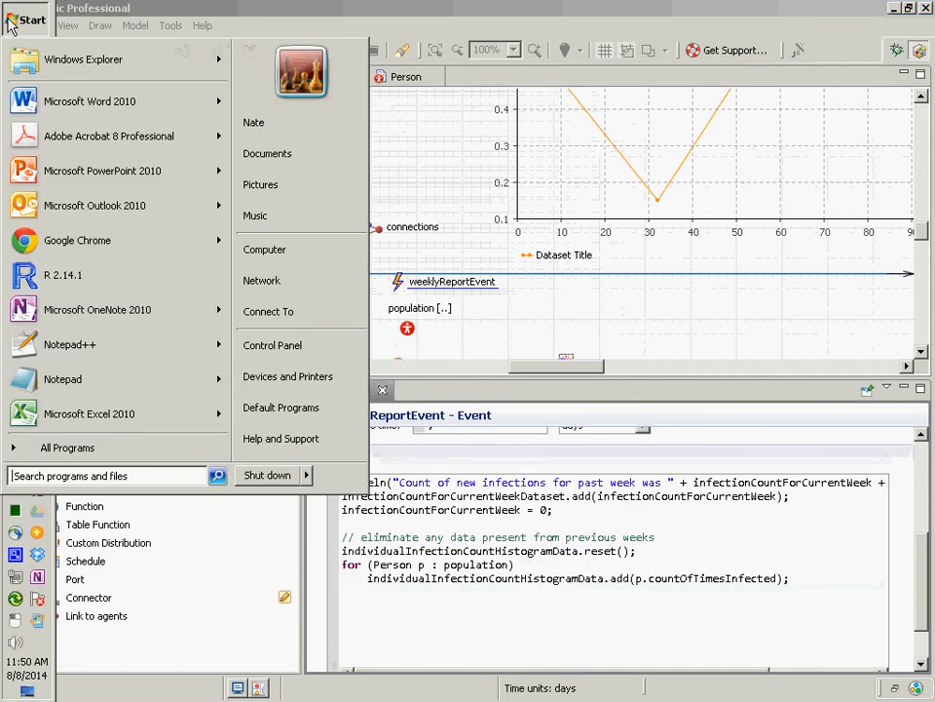
{"action": "left_click", "coordinate": [30, 446]}
{"action": "left_click", "coordinate": [48, 127]}
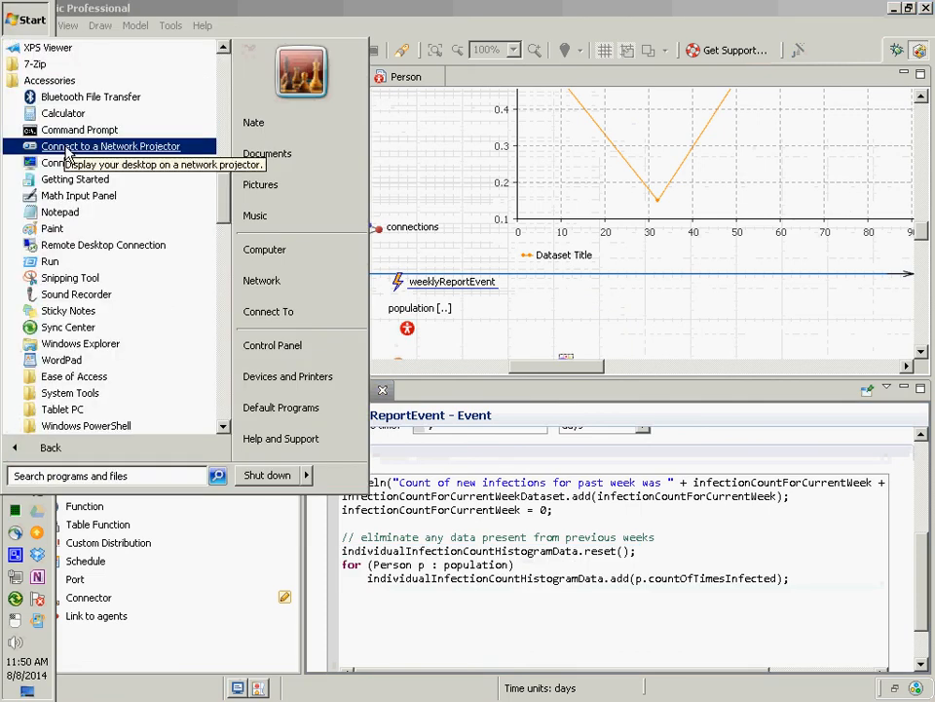
{"action": "left_click", "coordinate": [60, 211]}
{"action": "key", "text": "ctrl+v"}
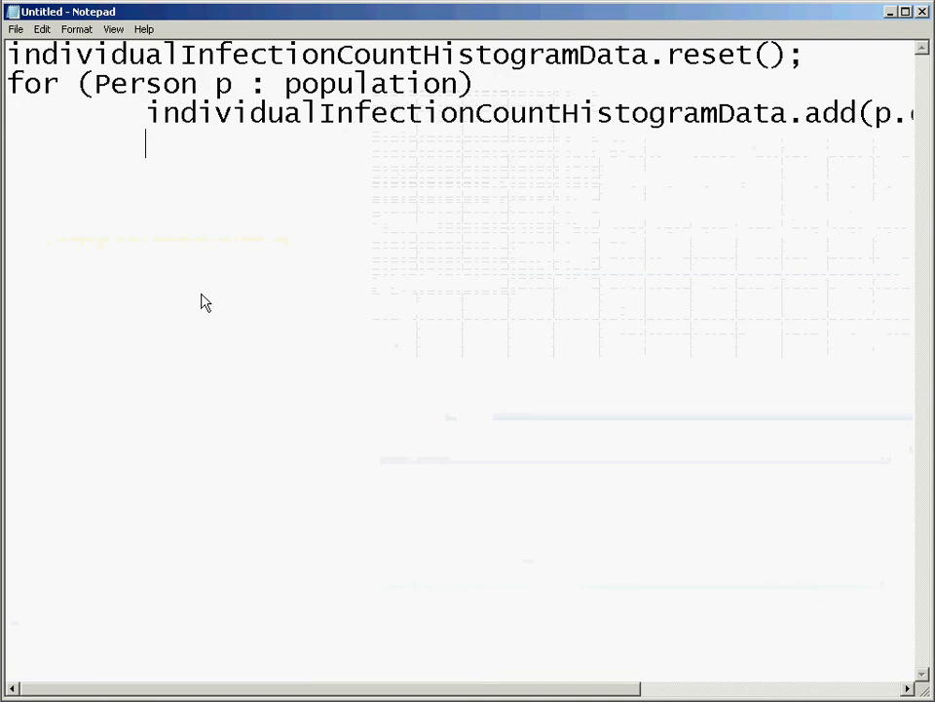
- Highlight individualInfectionCountHistogramData and its reset call in the first code line to examine them
{"action": "key", "text": "Up"}
{"action": "key", "text": "Up"}
{"action": "key", "text": "Up"}
{"action": "key", "text": "Home"}
{"action": "key", "text": "ctrl+shift+Right"}
{"action": "key", "text": "shift+Left"}
{"action": "key", "text": "shift+Left"}
{"action": "key", "text": "shift+Left"}
{"action": "key", "text": "shift+Left"}
{"action": "key", "text": "shift+Left"}
{"action": "key", "text": "shift+Left"}
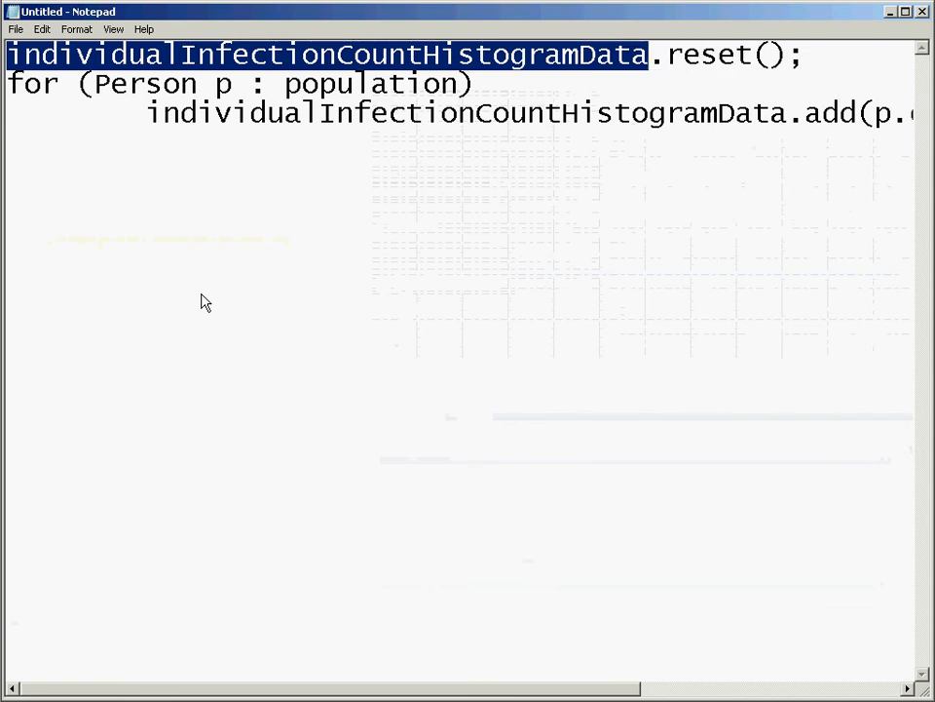
{"action": "key", "text": "Right"}
{"action": "key", "text": "ctrl+Right"}
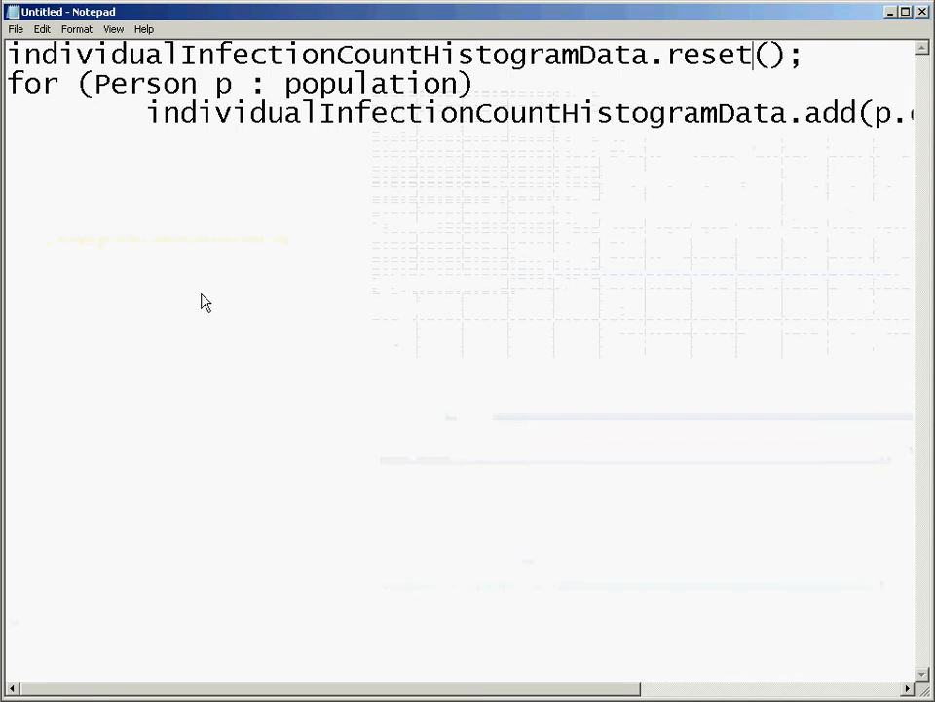
{"action": "key", "text": "shift+Home"}
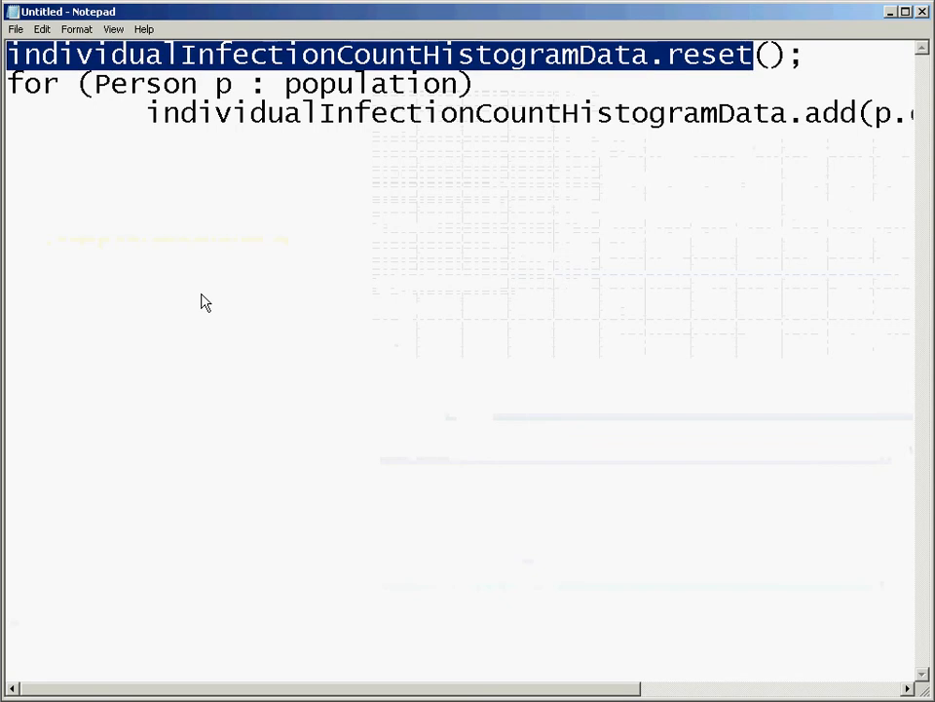
- Highlight the for loop over the population together with its add statement to examine how it is structured
{"action": "key", "text": "Right"}
{"action": "key", "text": "Down"}
{"action": "key", "text": "Home"}
{"action": "key", "text": "shift+Down"}
{"action": "key", "text": "shift+Down"}
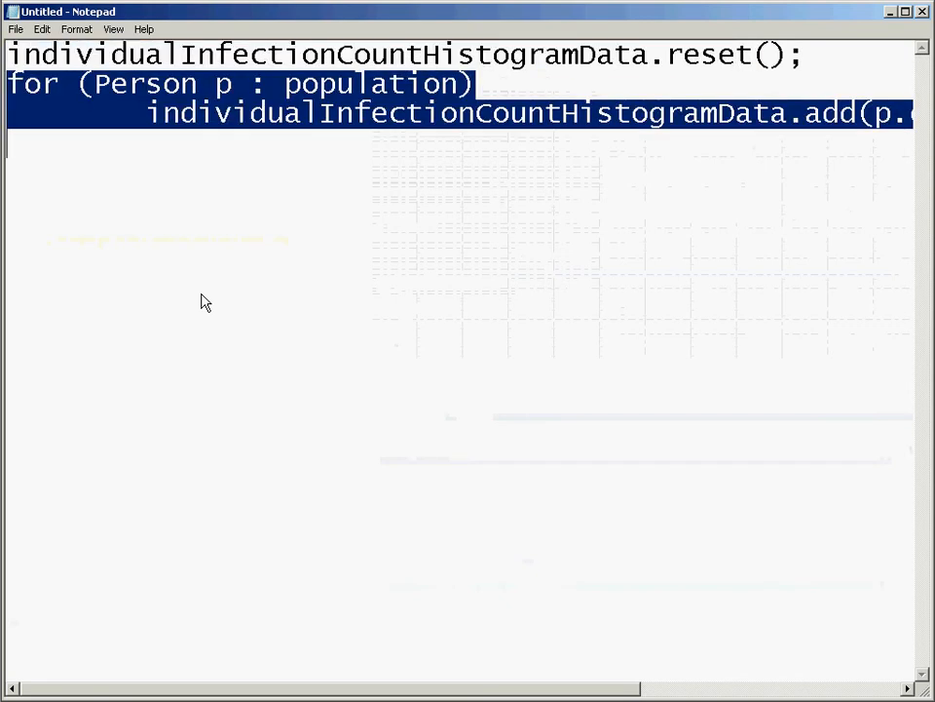
{"action": "key", "text": "Right"}
{"action": "key", "text": "Up"}
{"action": "key", "text": "ctrl+Right"}
{"action": "key", "text": "ctrl+Right"}
{"action": "key", "text": "ctrl+Right"}
{"action": "key", "text": "ctrl+Right"}
{"action": "key", "text": "ctrl+Left"}
{"action": "key", "text": "ctrl+Left"}
{"action": "key", "text": "ctrl+Left"}
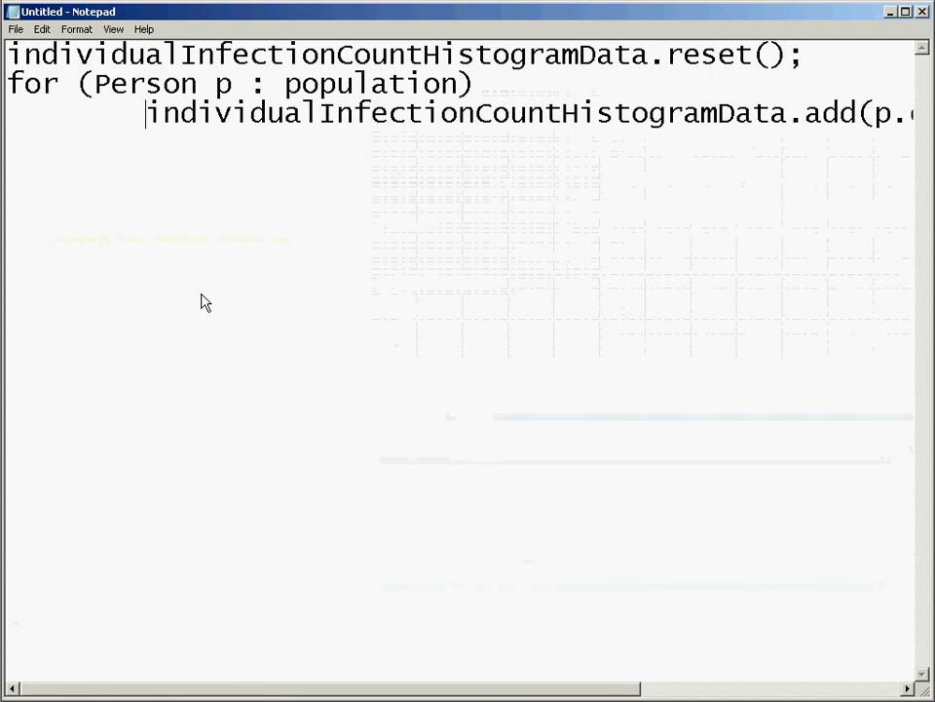
- Read through the add statement inside the loop and highlight its argument p.countOfTimesInfected with the parentheses
{"action": "key", "text": "ctrl+Right"}
{"action": "key", "text": "ctrl+Right"}
{"action": "key", "text": "ctrl+Right"}
{"action": "key", "text": "ctrl+Right"}
{"action": "key", "text": "Right"}
{"action": "key", "text": "Right"}
{"action": "key", "text": "Right"}
{"action": "key", "text": "Right"}
{"action": "key", "text": "Home"}
{"action": "key", "text": "ctrl+Right"}
{"action": "key", "text": "ctrl+Right"}
{"action": "key", "text": "ctrl+Right"}
{"action": "key", "text": "ctrl+Right"}
{"action": "key", "text": "ctrl+shift+Left"}
{"action": "key", "text": "ctrl+shift+Left"}
{"action": "key", "text": "ctrl+shift+Left"}
{"action": "key", "text": "Home"}
{"action": "key", "text": "Up"}
{"action": "key", "text": "Down"}
{"action": "key", "text": "End"}
{"action": "key", "text": "Left"}
{"action": "key", "text": "shift+Left"}
{"action": "key", "text": "shift+Left"}
{"action": "key", "text": "ctrl+shift+Left"}
{"action": "key", "text": "ctrl+shift+Left"}
{"action": "key", "text": "ctrl+shift+Left"}
{"action": "key", "text": "ctrl+shift+Left"}
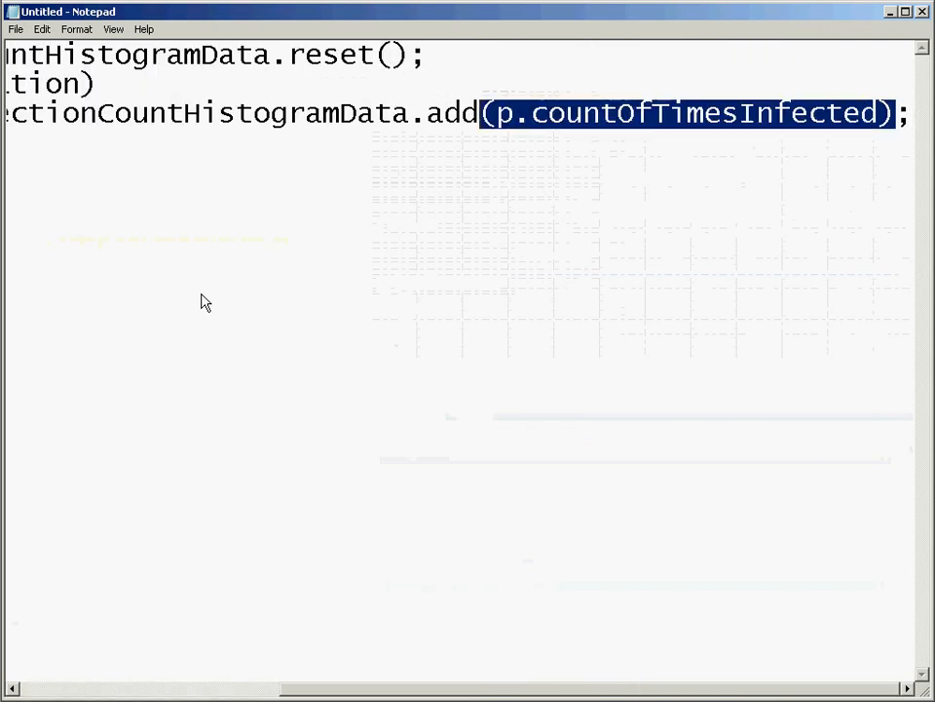
- Go back over the add statement from its end to re-examine the argument, the add call and the histogram dataset name
{"action": "key", "text": "Up"}
{"action": "key", "text": "Down"}
{"action": "key", "text": "ctrl+Left"}
{"action": "key", "text": "ctrl+Left"}
{"action": "key", "text": "ctrl+Left"}
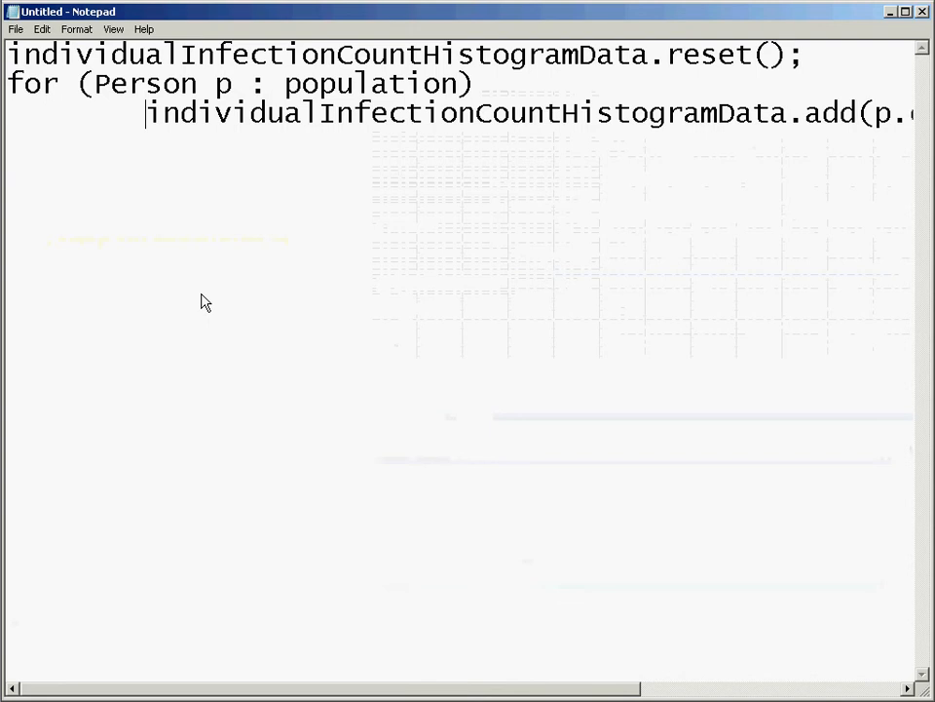
{"action": "key", "text": "End"}
{"action": "key", "text": "ctrl+Left"}
{"action": "key", "text": "ctrl+Left"}
{"action": "key", "text": "ctrl+Left"}
{"action": "key", "text": "ctrl+Left"}
{"action": "key", "text": "ctrl+Left"}
{"action": "key", "text": "ctrl+Left"}
{"action": "key", "text": "ctrl+Left"}
{"action": "key", "text": "ctrl+Left"}
{"action": "key", "text": "Down"}
{"action": "key", "text": "Up"}
{"action": "key", "text": "End"}
{"action": "key", "text": "Left"}
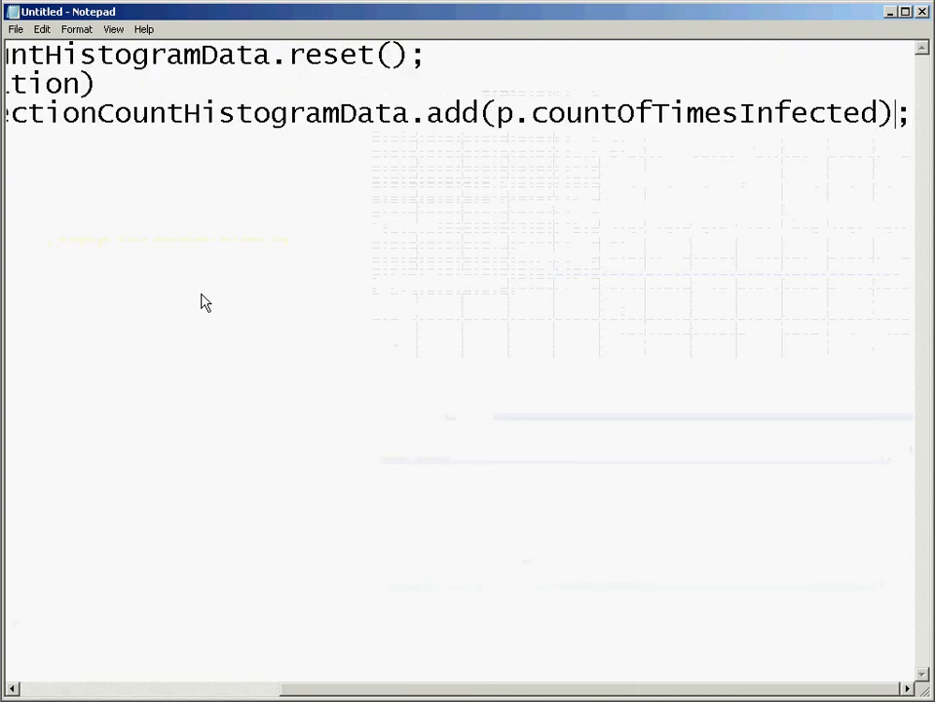
{"action": "key", "text": "ctrl+Left"}
{"action": "key", "text": "ctrl+Left"}
{"action": "key", "text": "ctrl+Left"}
{"action": "key", "text": "ctrl+Left"}
{"action": "key", "text": "ctrl+Left"}
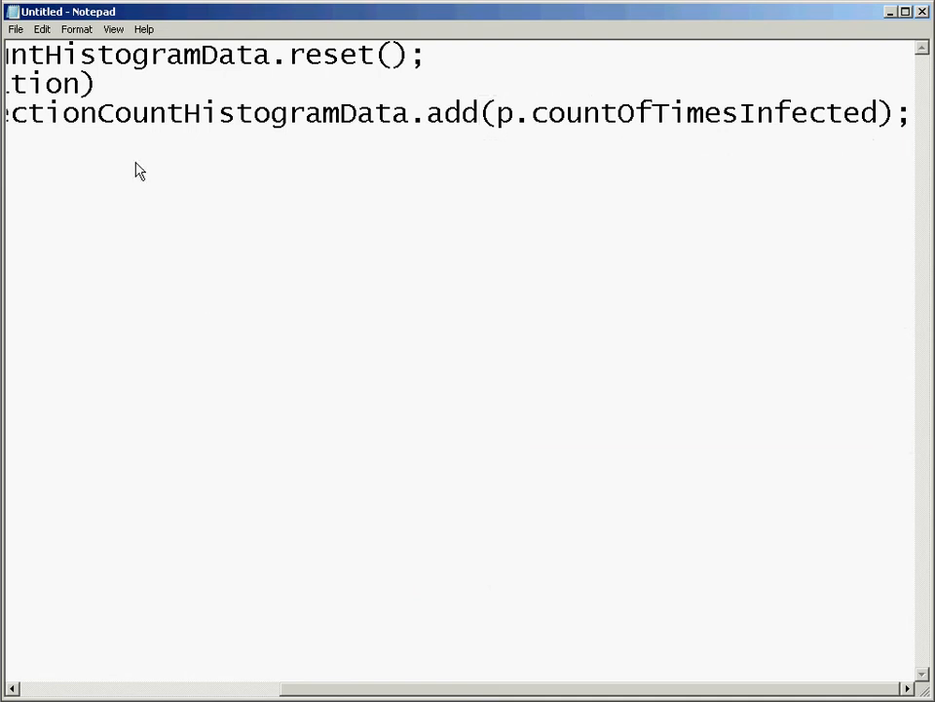
- Switch back to AnyLogic and run the Simulation: Main experiment, starting the model in its simulation window
{"action": "key", "text": "alt+Tab"}
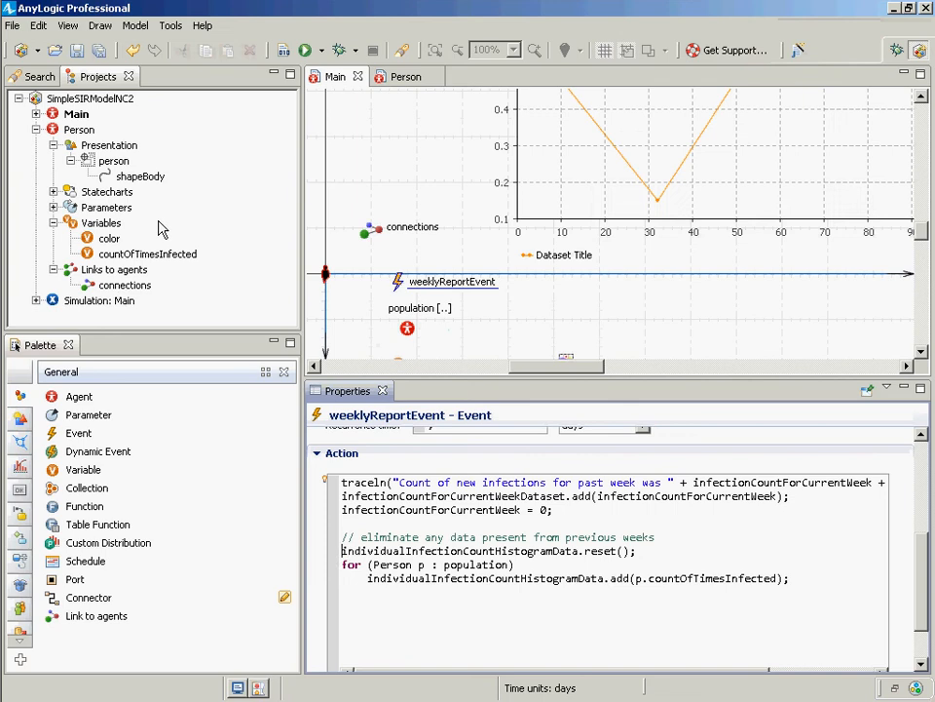
{"action": "left_click", "coordinate": [102, 301]}
{"action": "right_click", "coordinate": [119, 301]}
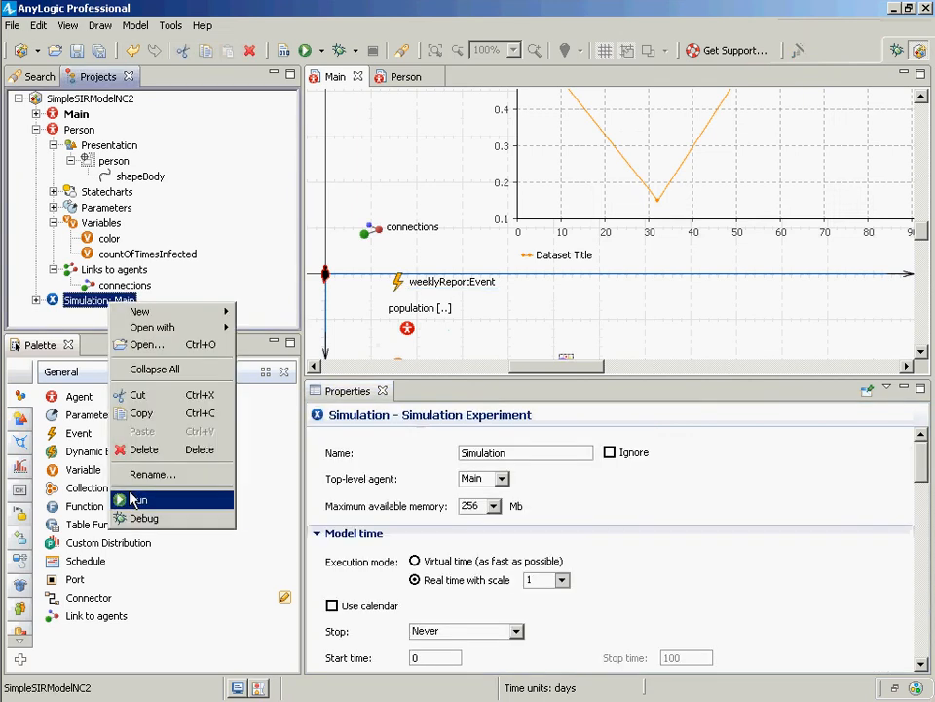
{"action": "left_click", "coordinate": [275, 73]}
{"action": "left_click", "coordinate": [284, 51]}
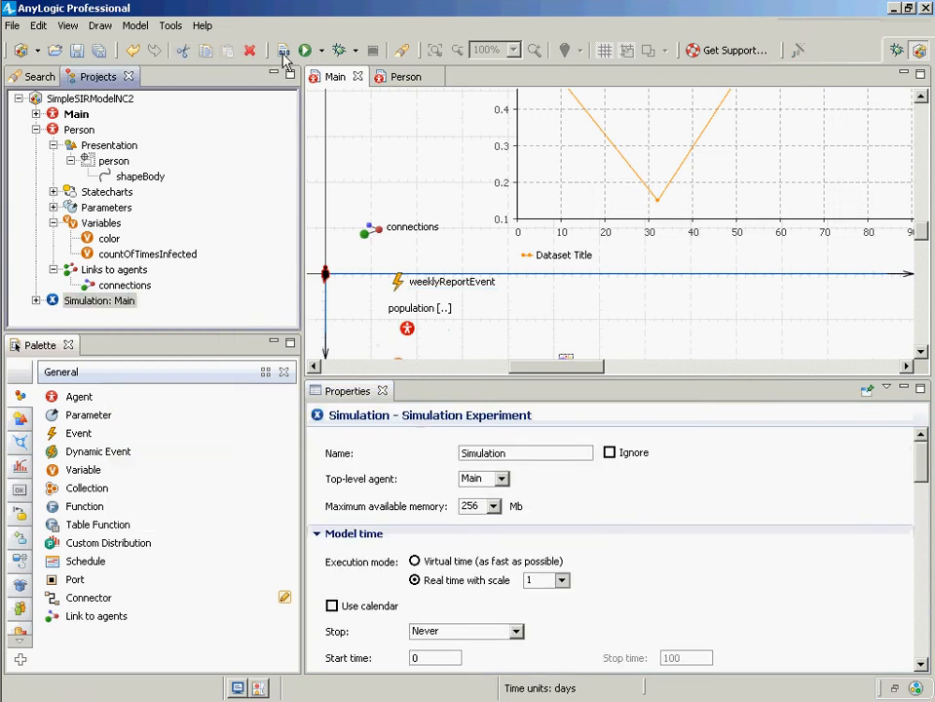
{"action": "right_click", "coordinate": [90, 286]}
{"action": "right_click", "coordinate": [70, 300]}
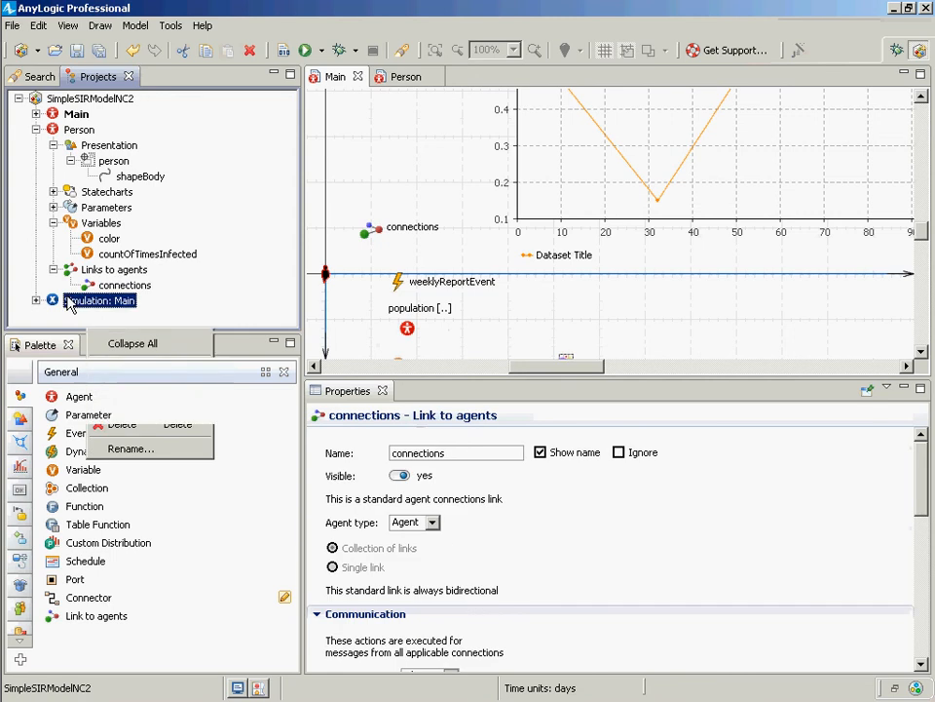
{"action": "left_click", "coordinate": [153, 498]}
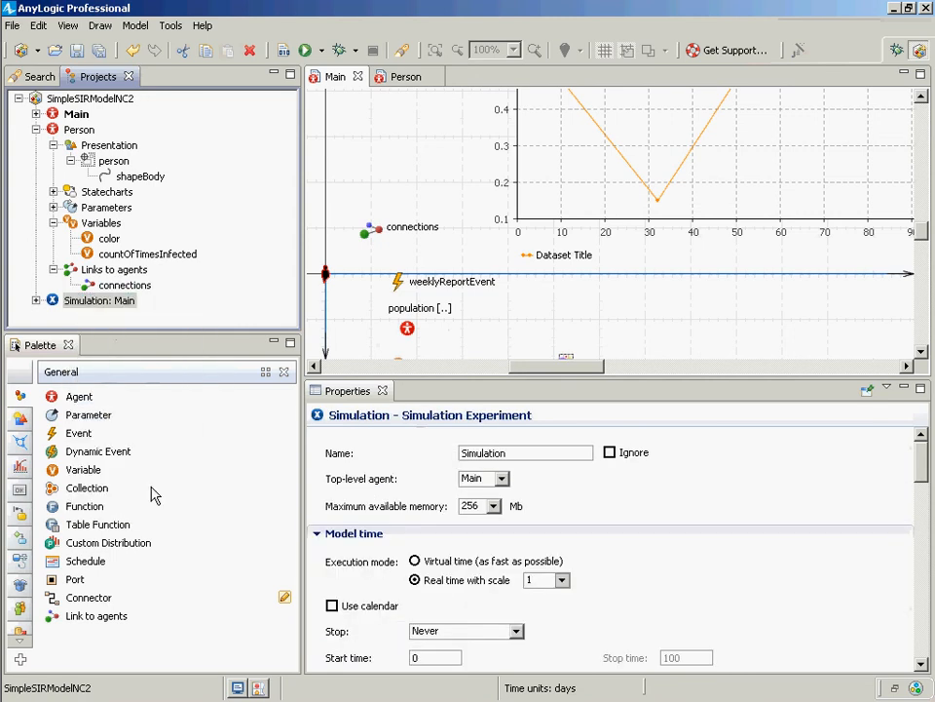
{"action": "left_click", "coordinate": [98, 137]}
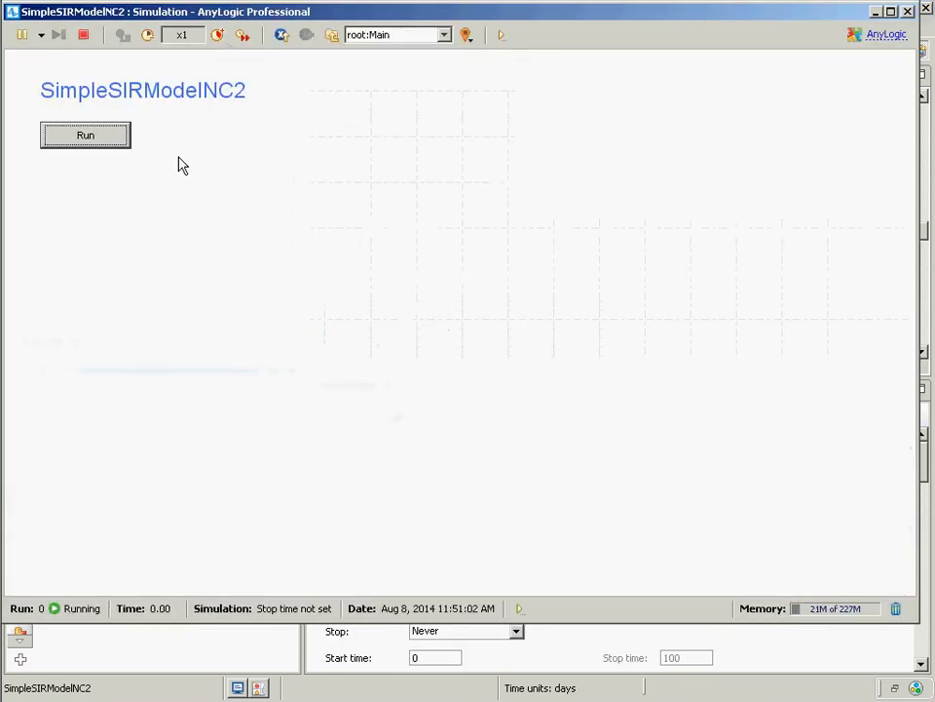
- Raise the simulation speed to x25 and examine the Individual Infection Count histogram as the model runs
{"action": "left_click", "coordinate": [217, 35]}
{"action": "left_click", "coordinate": [217, 35]}
{"action": "left_click", "coordinate": [217, 35]}
{"action": "left_click", "coordinate": [218, 36]}
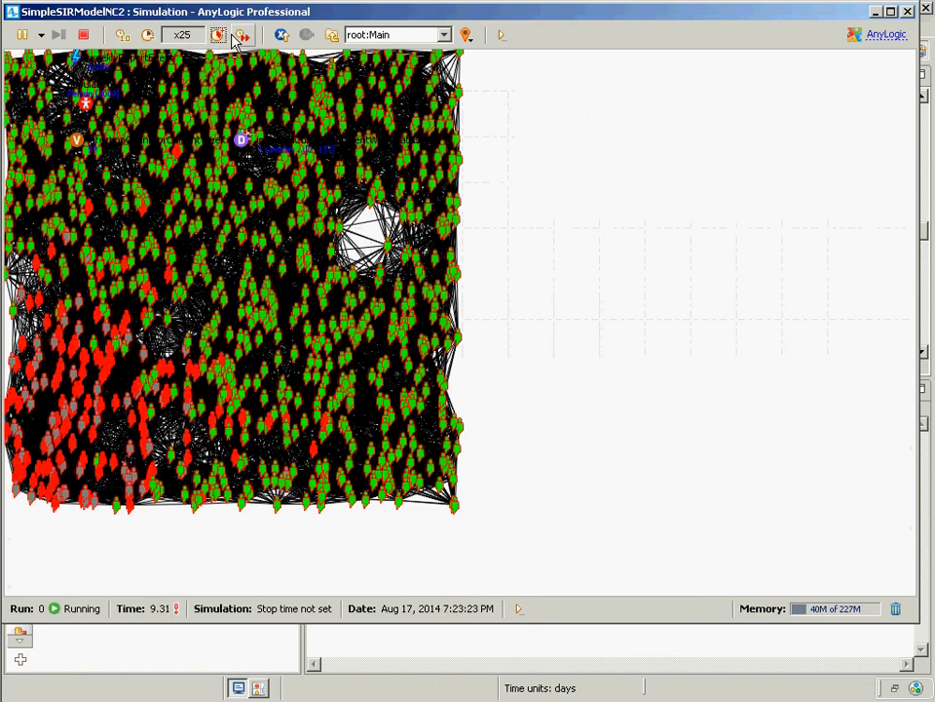
{"action": "scroll", "coordinate": [455, 476], "scroll_direction": "up", "scroll_amount": 10}
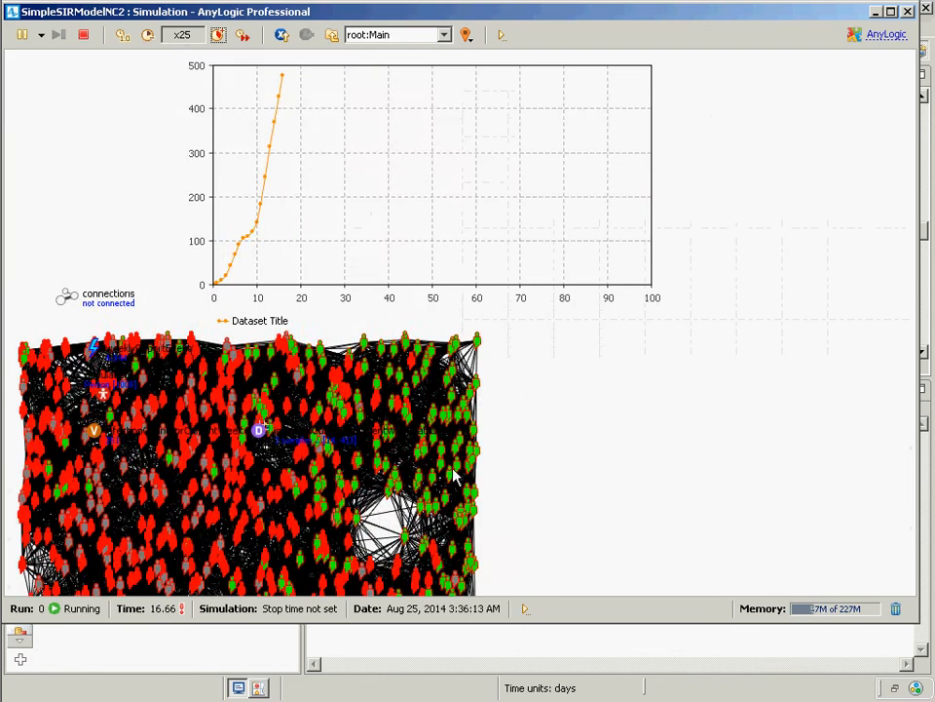
{"action": "scroll", "coordinate": [461, 282], "scroll_direction": "up", "scroll_amount": 5}
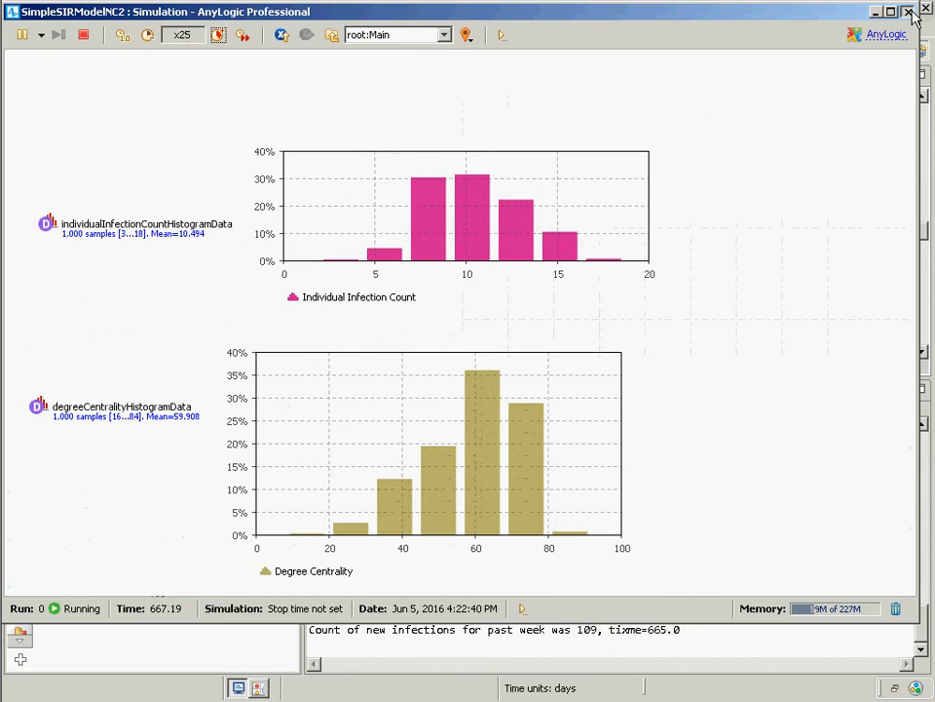
- Close the simulation window and open the Person agent type to view its infection statechart
{"action": "left_click", "coordinate": [909, 11]}
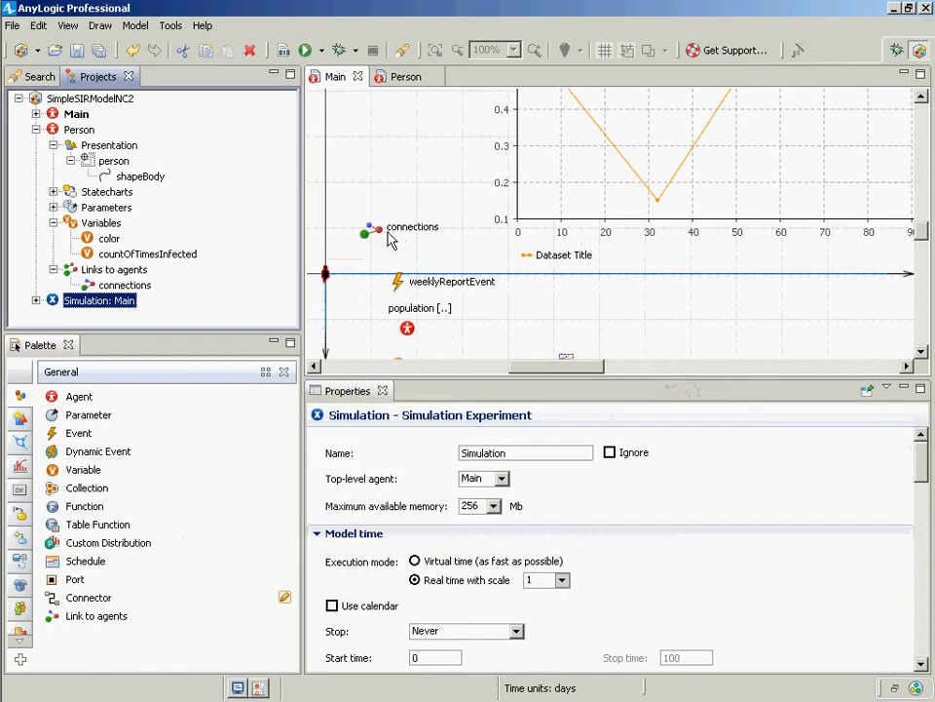
{"action": "double_click", "coordinate": [66, 134]}
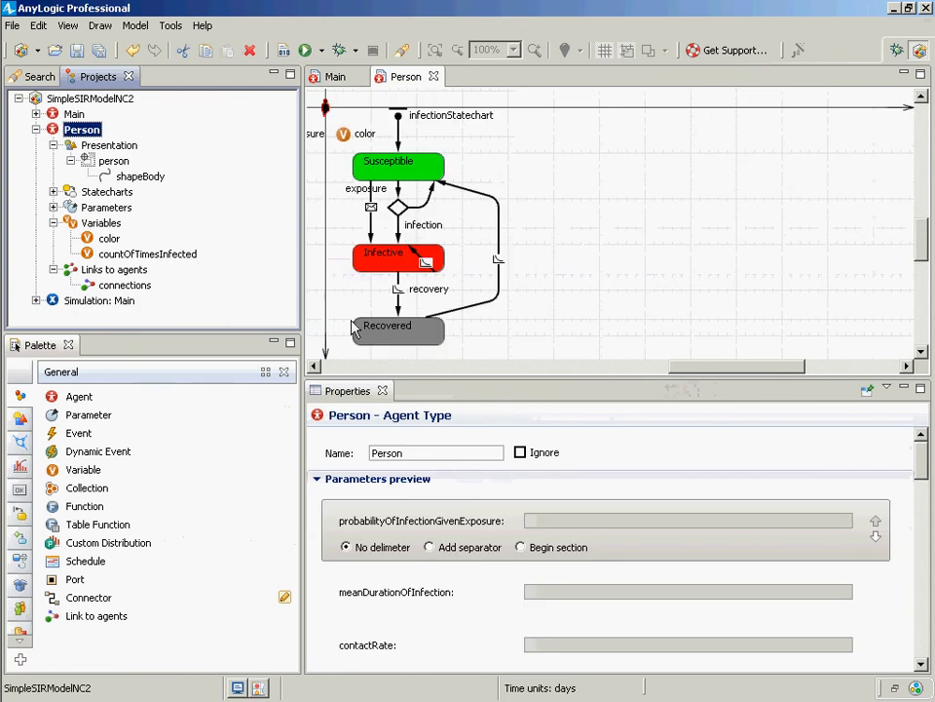
- Add a collection named timesOfInfection to the Person agent, directly below the countOfTimesInfected variable
{"action": "left_click_drag", "start_coordinate": [719, 375], "coordinate": [596, 393]}
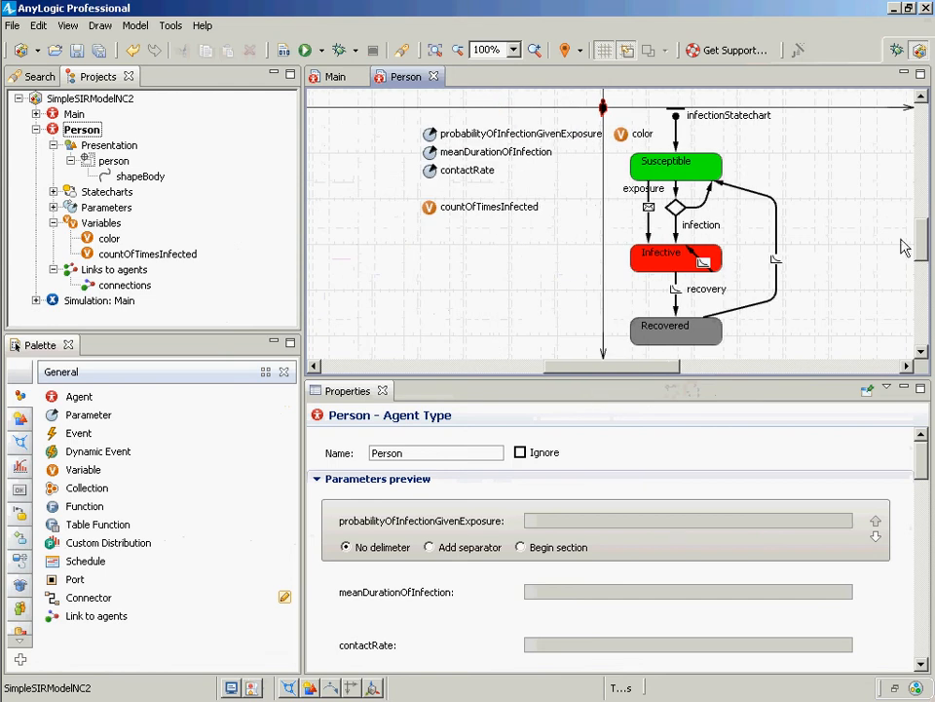
{"action": "left_click_drag", "start_coordinate": [68, 487], "coordinate": [431, 236]}
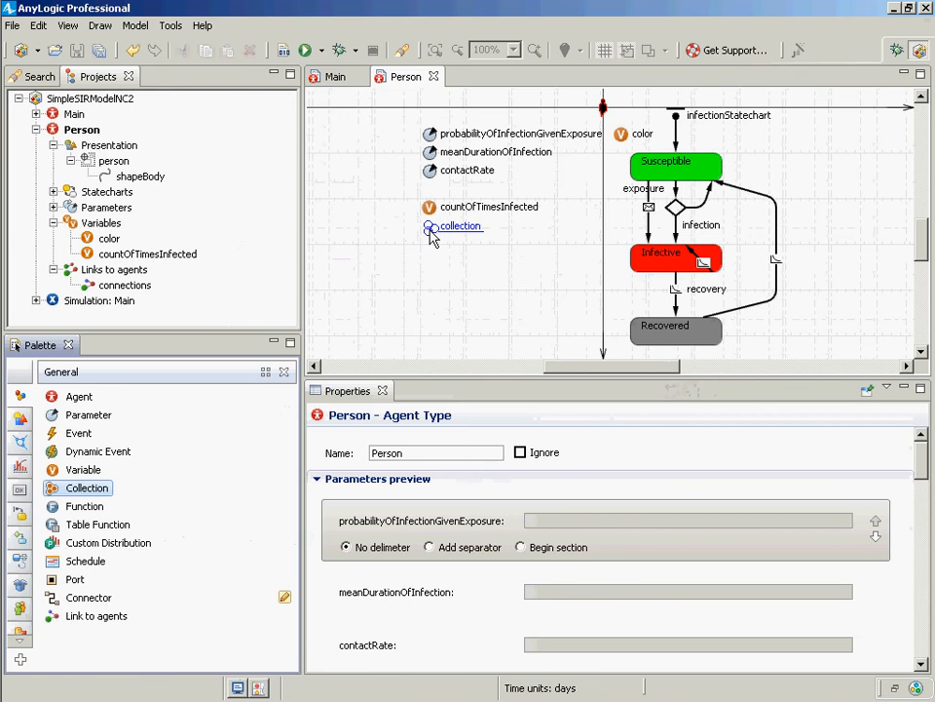
{"action": "left_click_drag", "start_coordinate": [432, 237], "coordinate": [432, 237]}
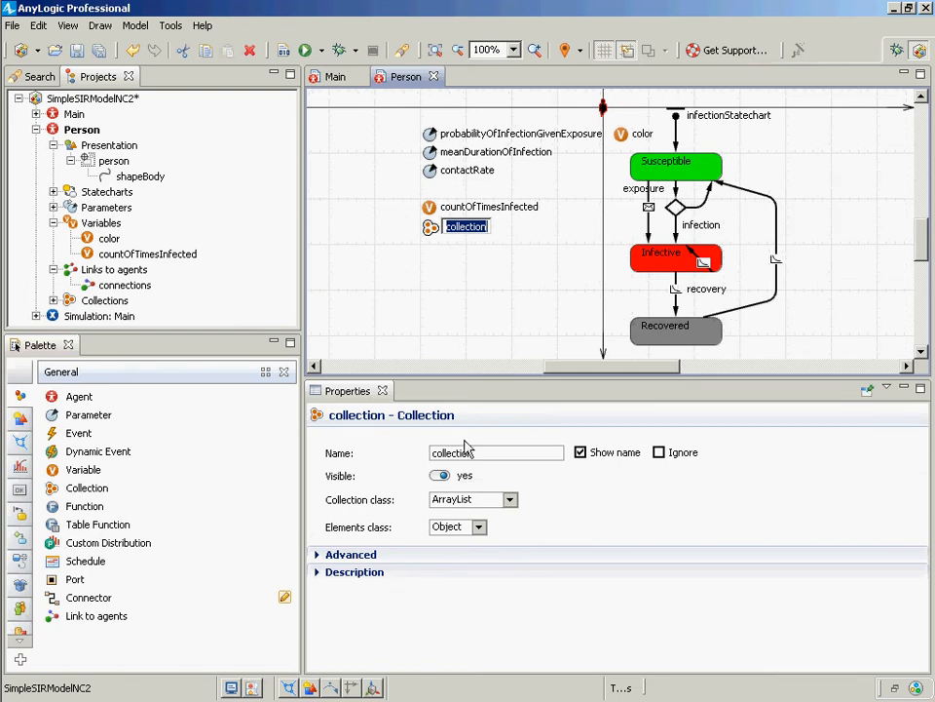
{"action": "left_click_drag", "start_coordinate": [480, 454], "coordinate": [368, 435]}
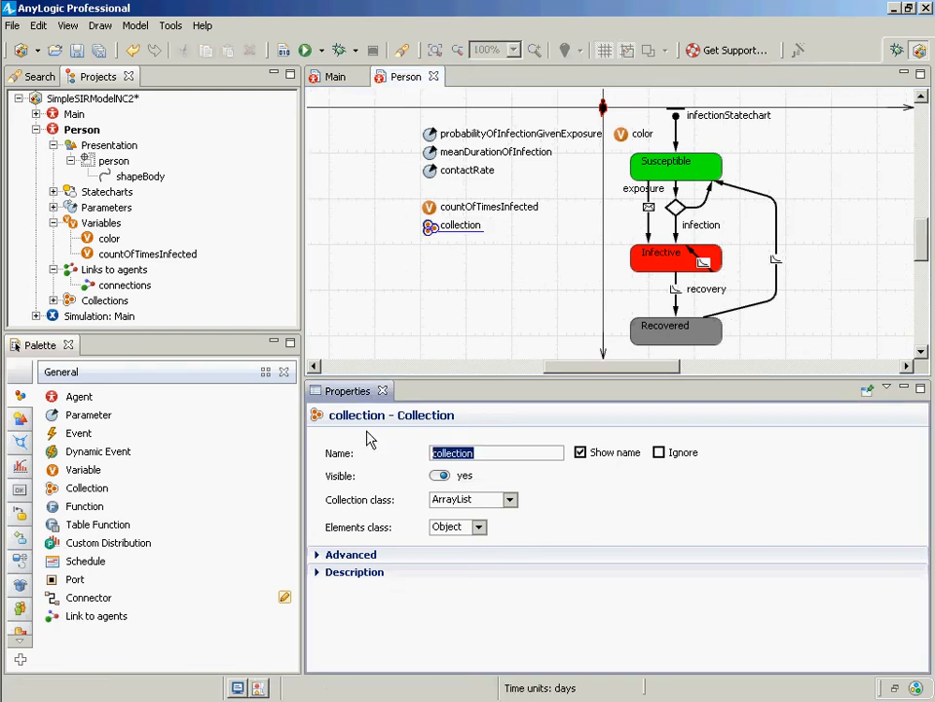
{"action": "type", "text": "timesOfInfection"}
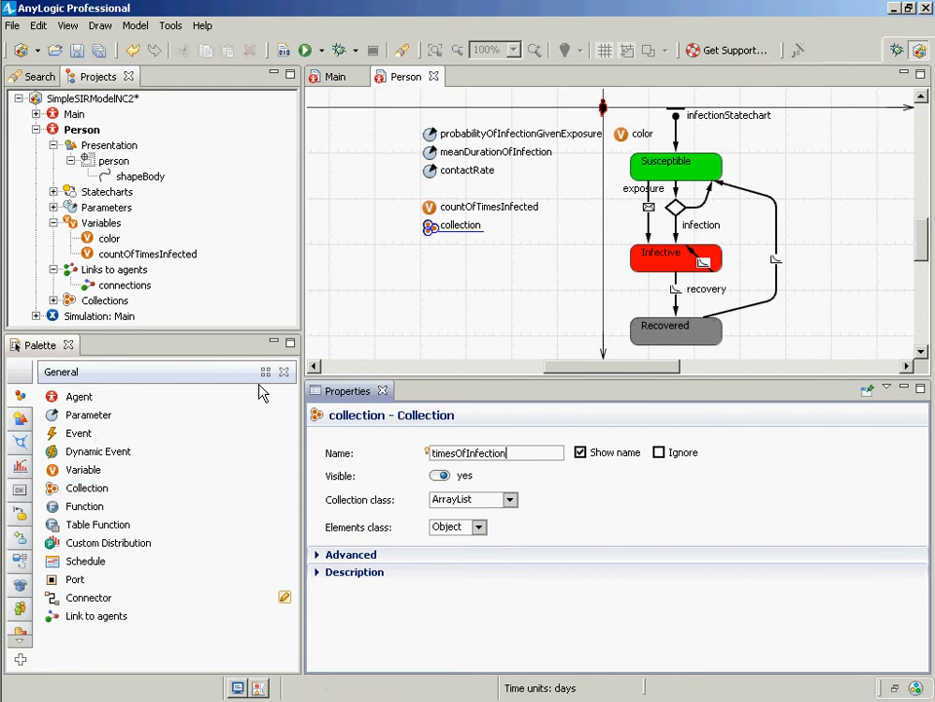
- Keep ArrayList as the timesOfInfection collection class, set its elements class to double, and save the model
{"action": "left_click", "coordinate": [508, 500]}
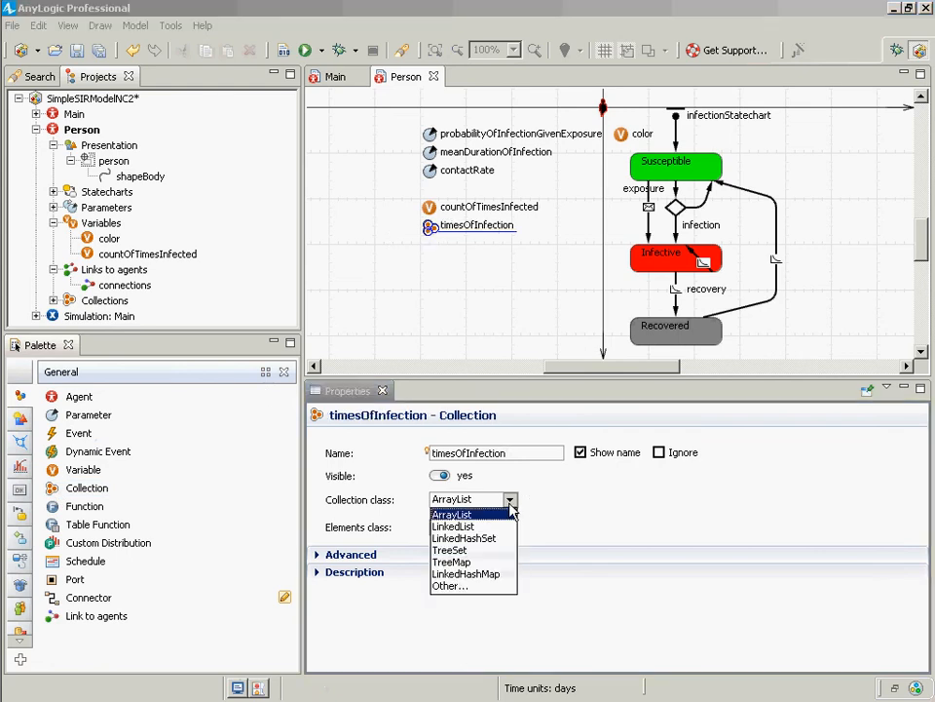
{"action": "left_click", "coordinate": [511, 512]}
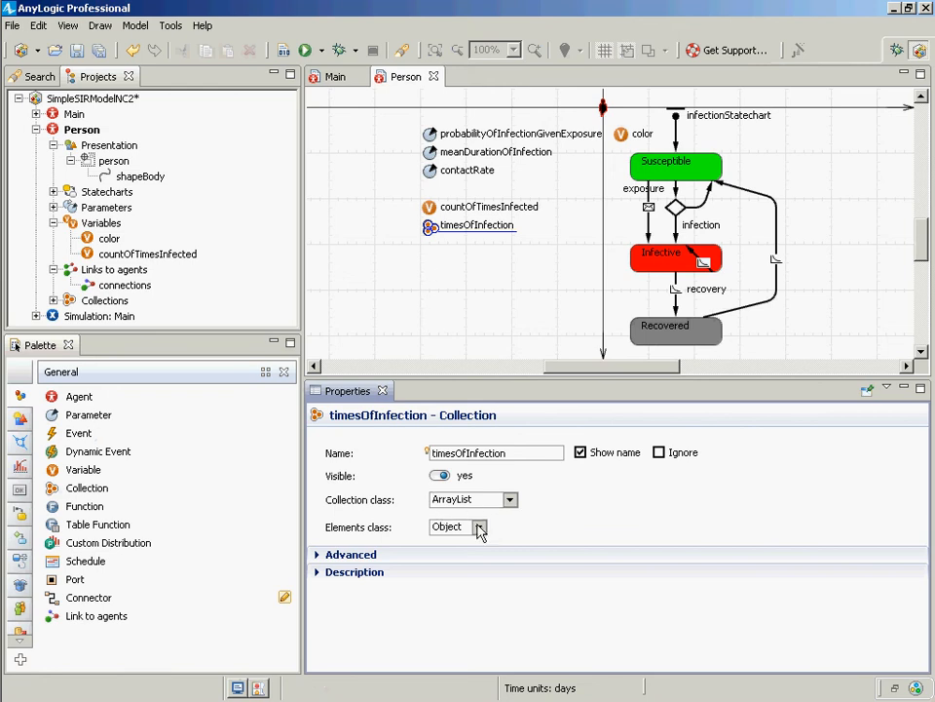
{"action": "left_click", "coordinate": [480, 527]}
{"action": "left_click", "coordinate": [448, 566]}
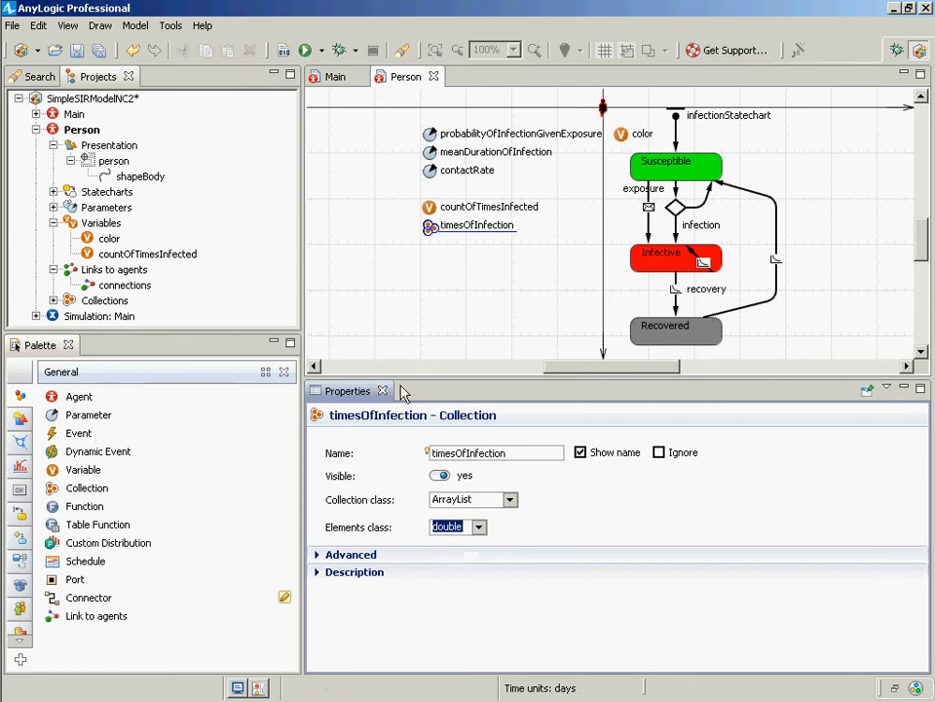
{"action": "key", "text": "ctrl+s"}
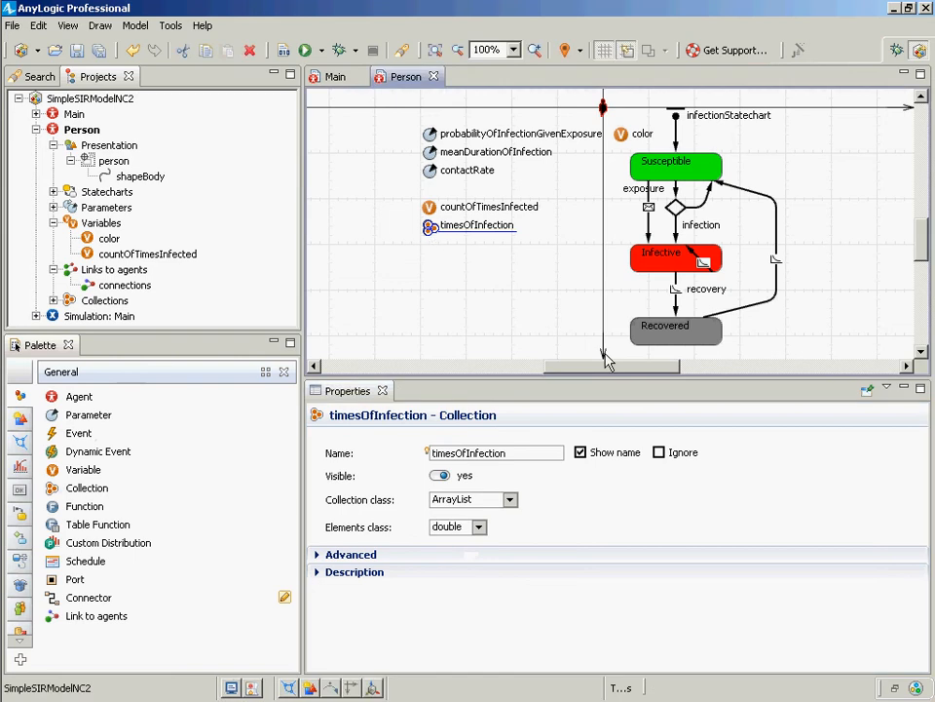
- Begin a third statement, this.timesOfInfection.add, after the countOfTimesInfected increment in the infection transition's action
{"action": "left_click_drag", "start_coordinate": [597, 366], "coordinate": [553, 365]}
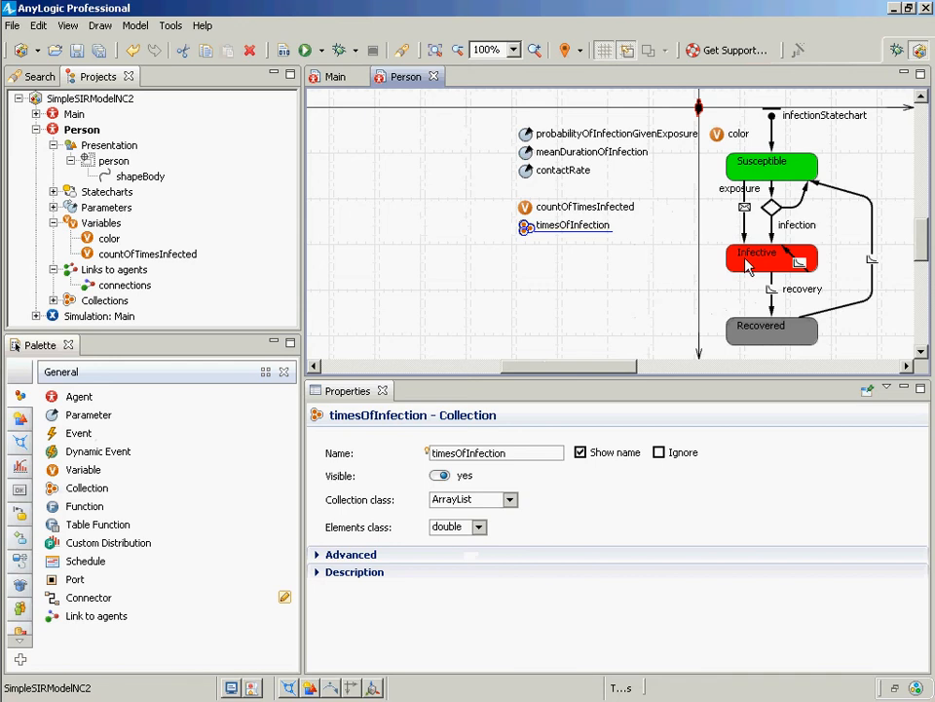
{"action": "left_click", "coordinate": [777, 229]}
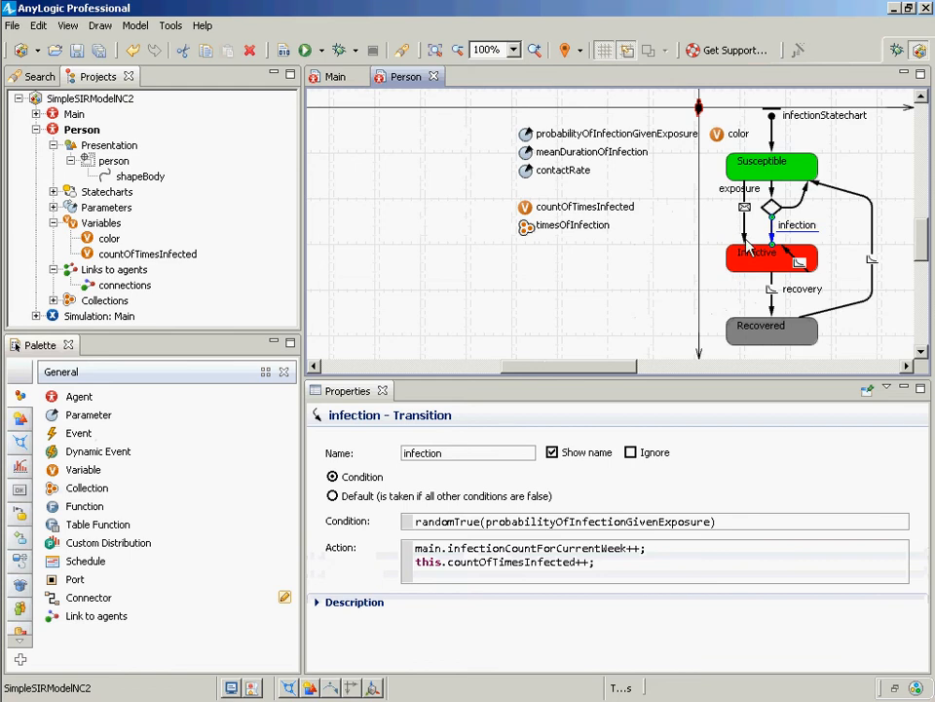
{"action": "left_click", "coordinate": [520, 574]}
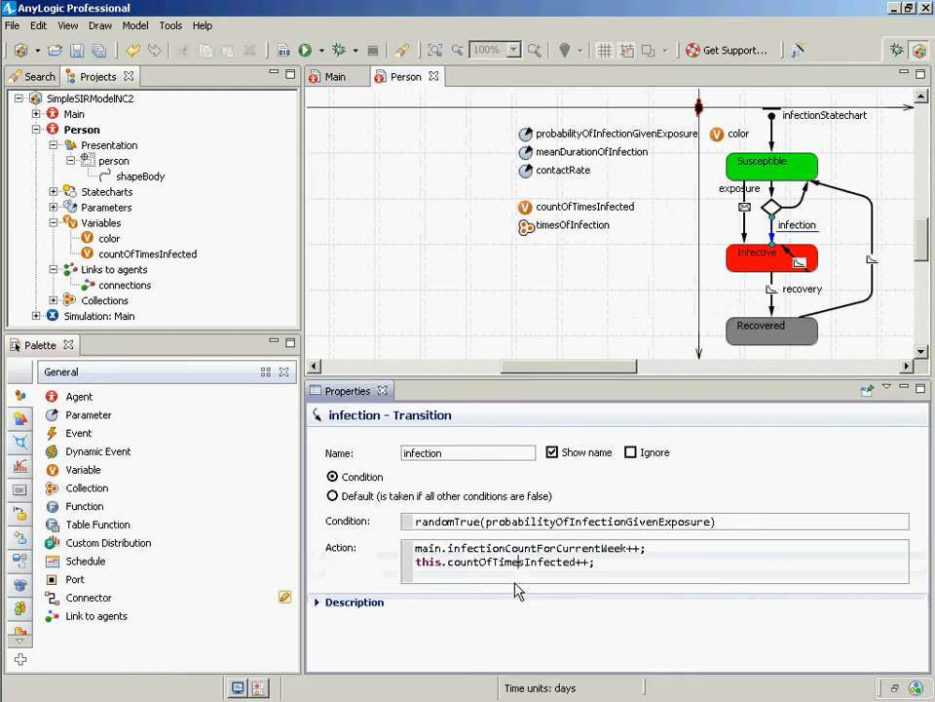
{"action": "key", "text": "End"}
{"action": "key", "text": "Return"}
{"action": "type", "text": "timesOfInfe"}
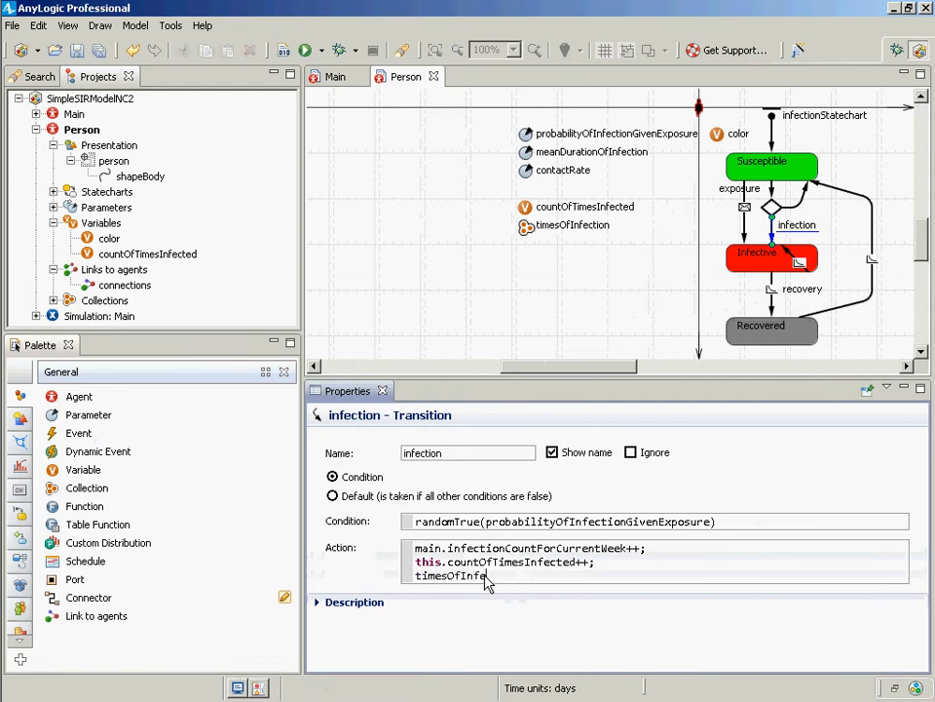
{"action": "key", "text": "ctrl+space"}
{"action": "key", "text": "Return"}
{"action": "key", "text": "Home"}
{"action": "type", "text": "this."}
{"action": "key", "text": "End"}
{"action": "type", "text": ".add"}
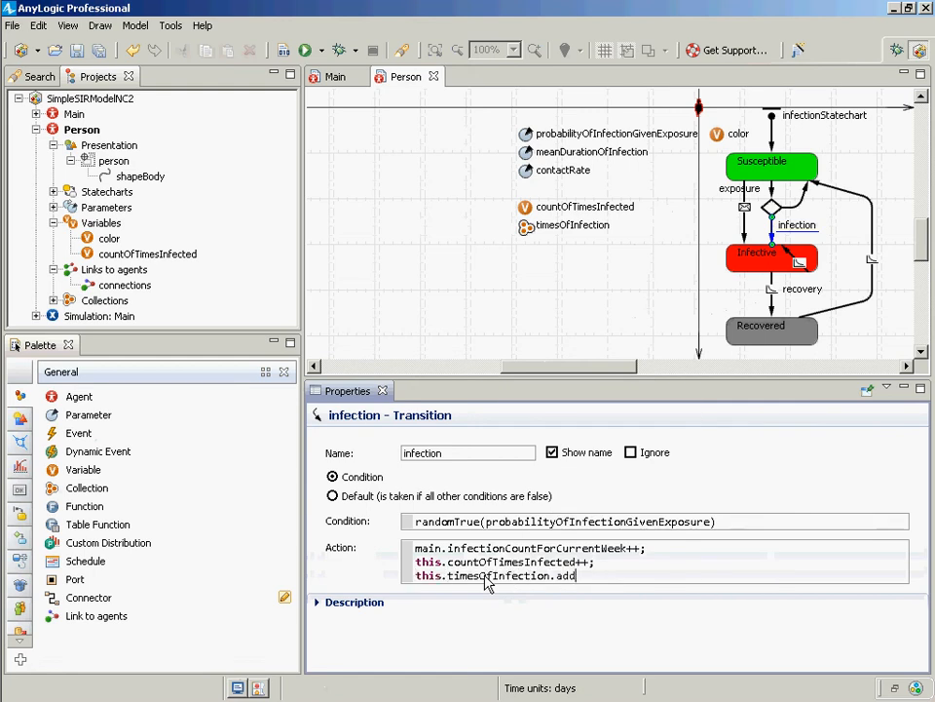
- Complete the add call with time() as its argument so the statement reads this.timesOfInfection.add(time());
{"action": "key", "text": "ctrl+space"}
{"action": "key", "text": "Return"}
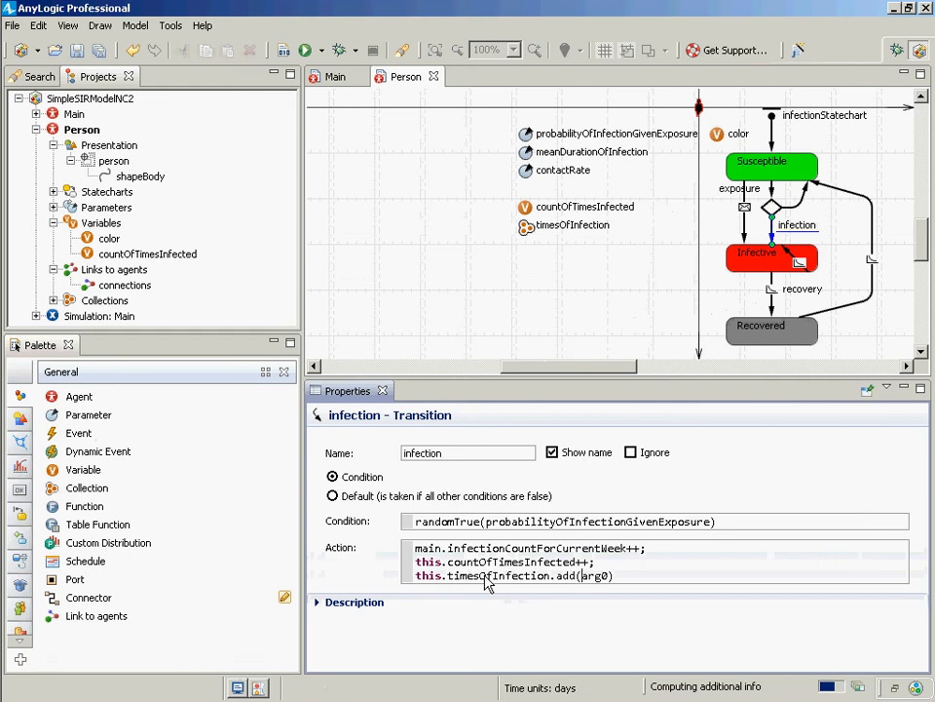
{"action": "key", "text": "ctrl+shift+Right"}
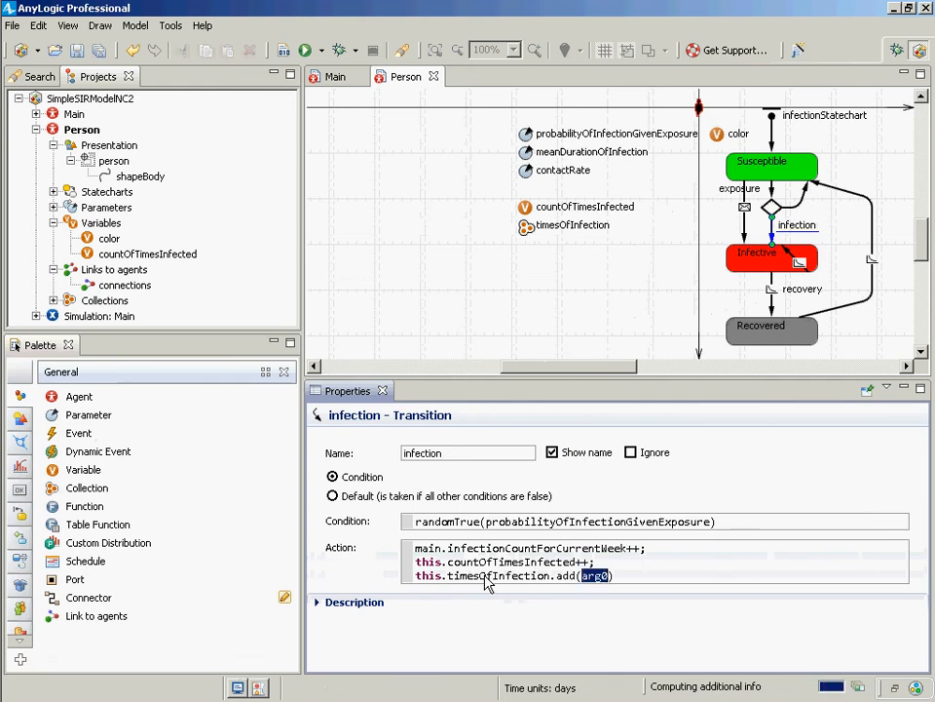
{"action": "key", "text": "BackSpace"}
{"action": "type", "text": "time())"}
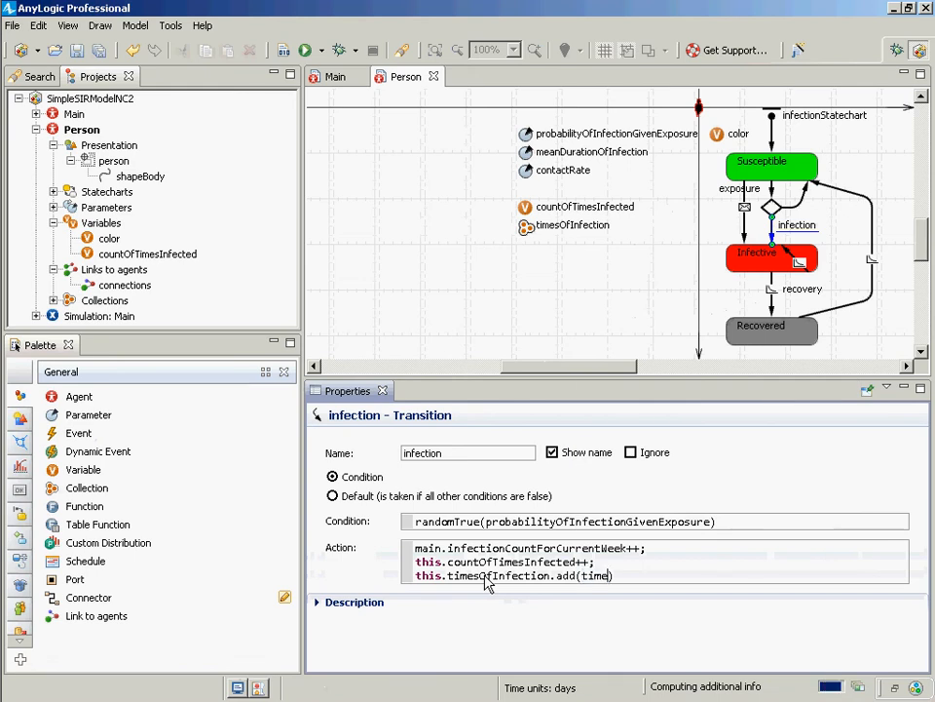
{"action": "type", "text": ";"}
{"action": "key", "text": "Return"}
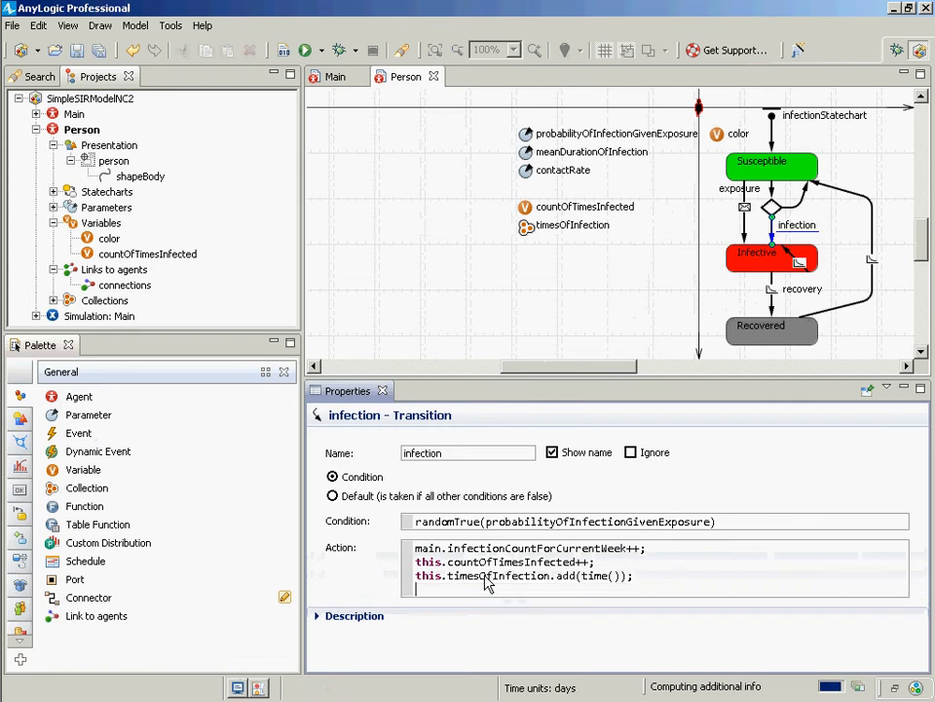
- Copy the this.timesOfInfection.add(time()); line to the end of the forceInfection transition's action
{"action": "key", "text": "shift+Up"}
{"action": "key", "text": "ctrl+c"}
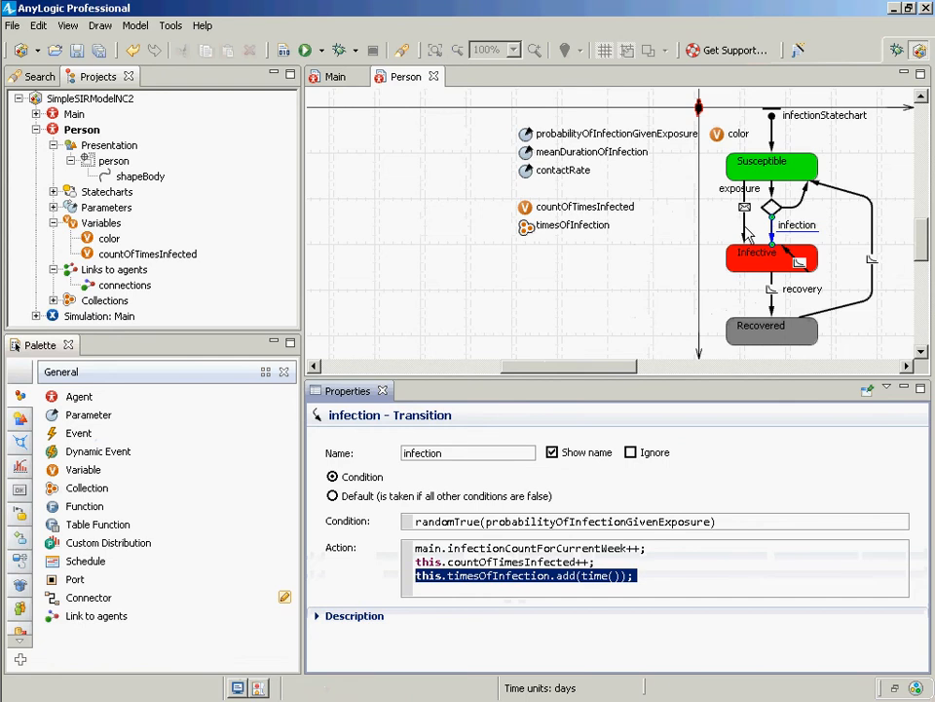
{"action": "left_click", "coordinate": [746, 229]}
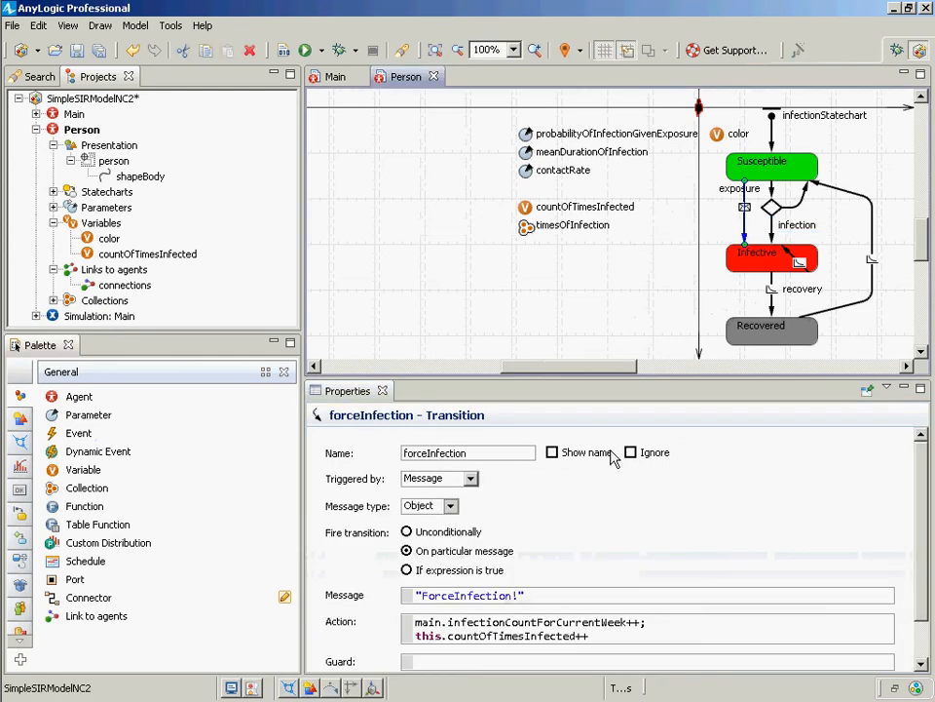
{"action": "left_click", "coordinate": [599, 643]}
{"action": "key", "text": "Return"}
{"action": "key", "text": "ctrl+v"}
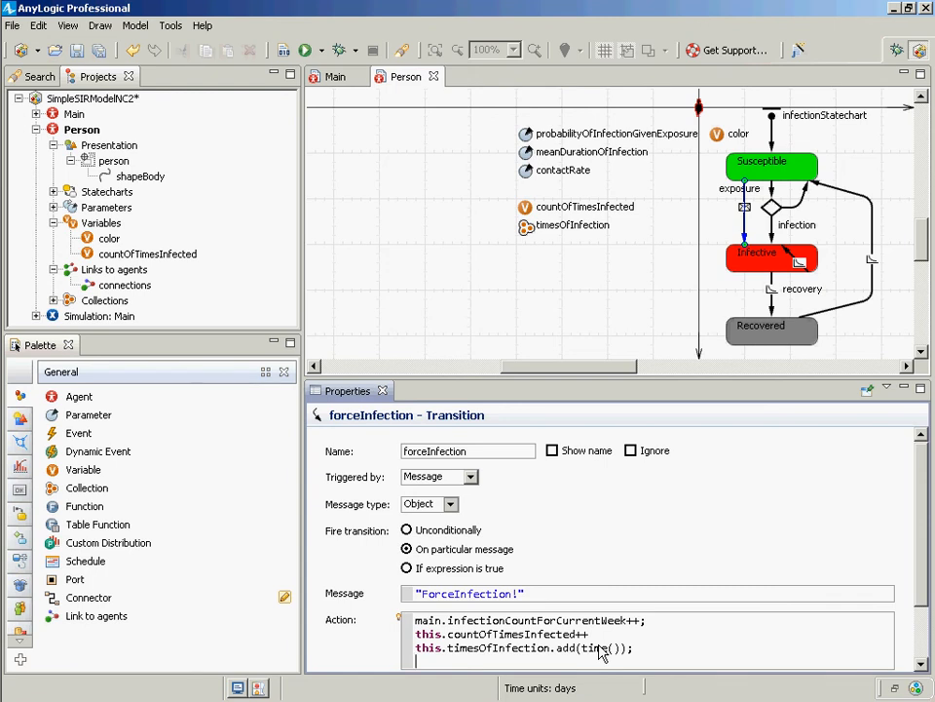
{"action": "key", "text": "Return"}
- Add a function named recordInfection to Person below the timesOfInfection collection and save the model
{"action": "left_click_drag", "start_coordinate": [51, 513], "coordinate": [534, 261]}
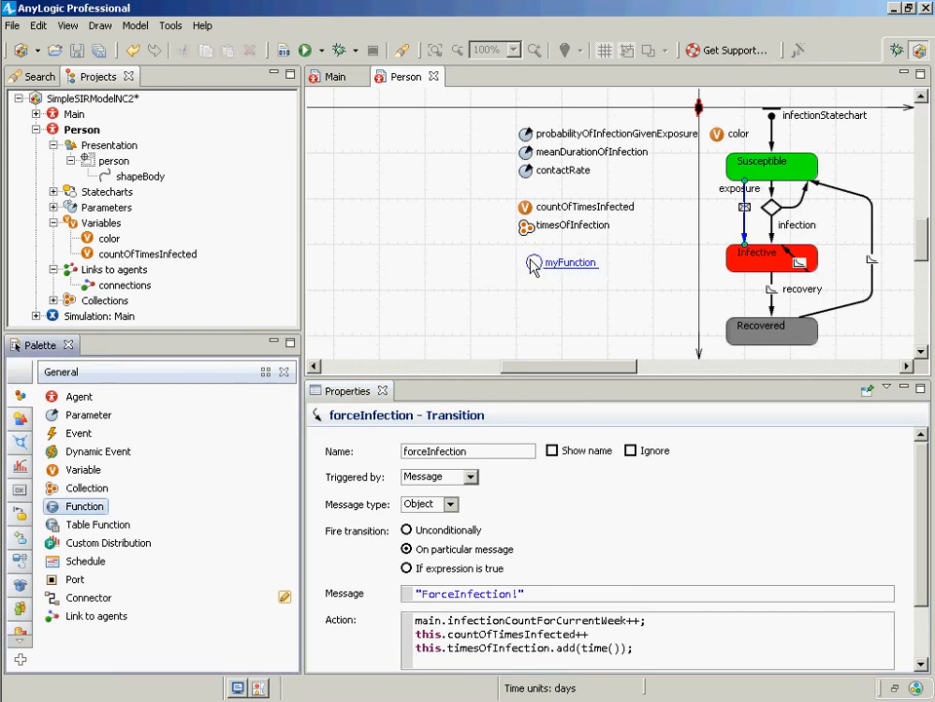
{"action": "type", "text": "record"}
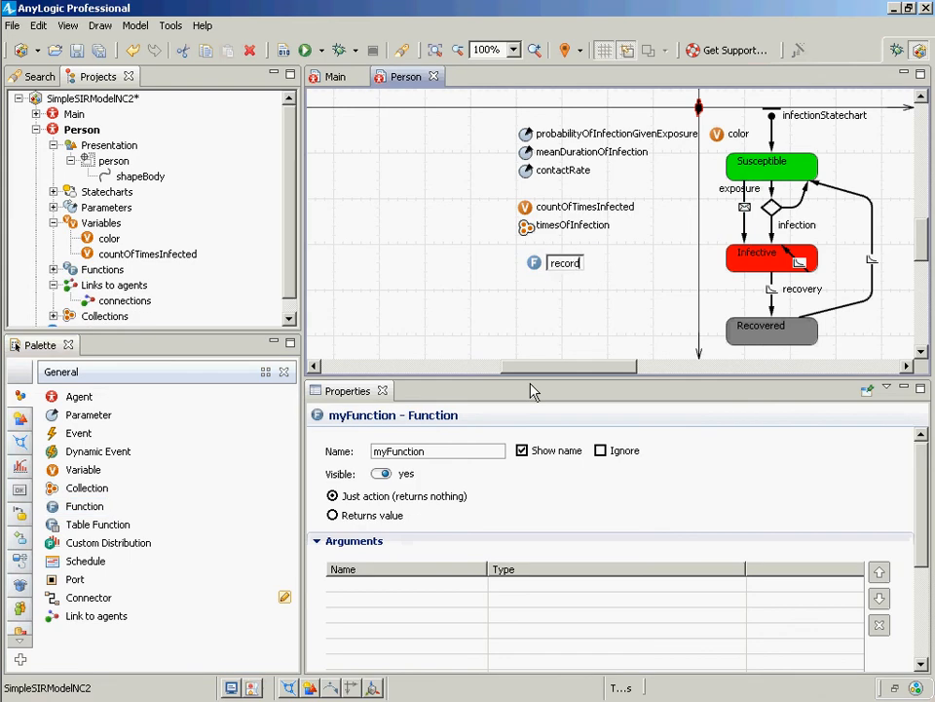
{"action": "type", "text": "Infect"}
{"action": "key", "text": "Return"}
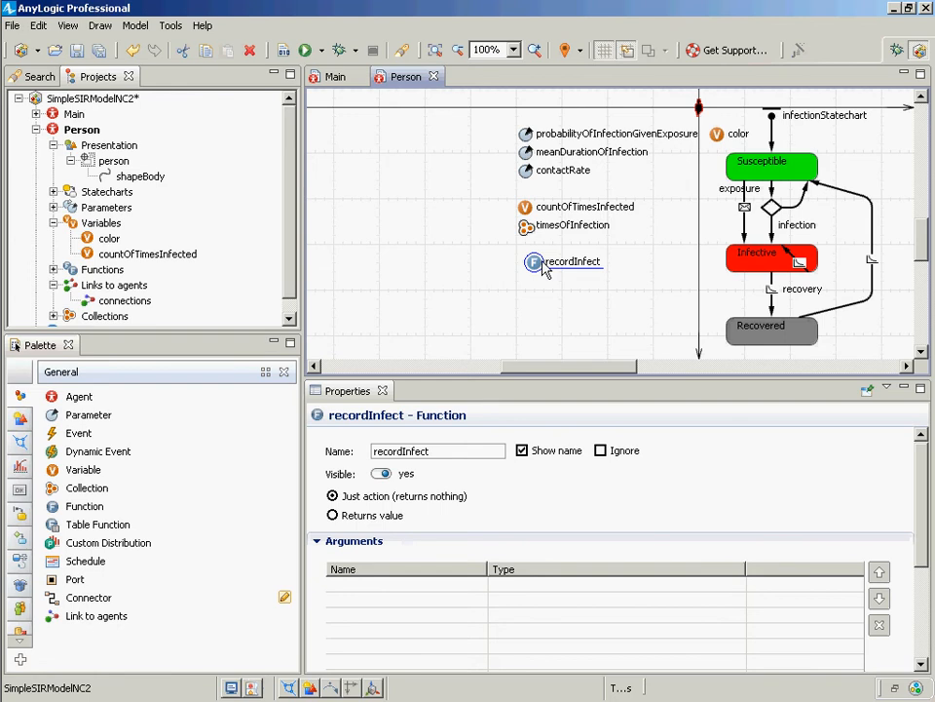
{"action": "left_click", "coordinate": [462, 453]}
{"action": "type", "text": "ion"}
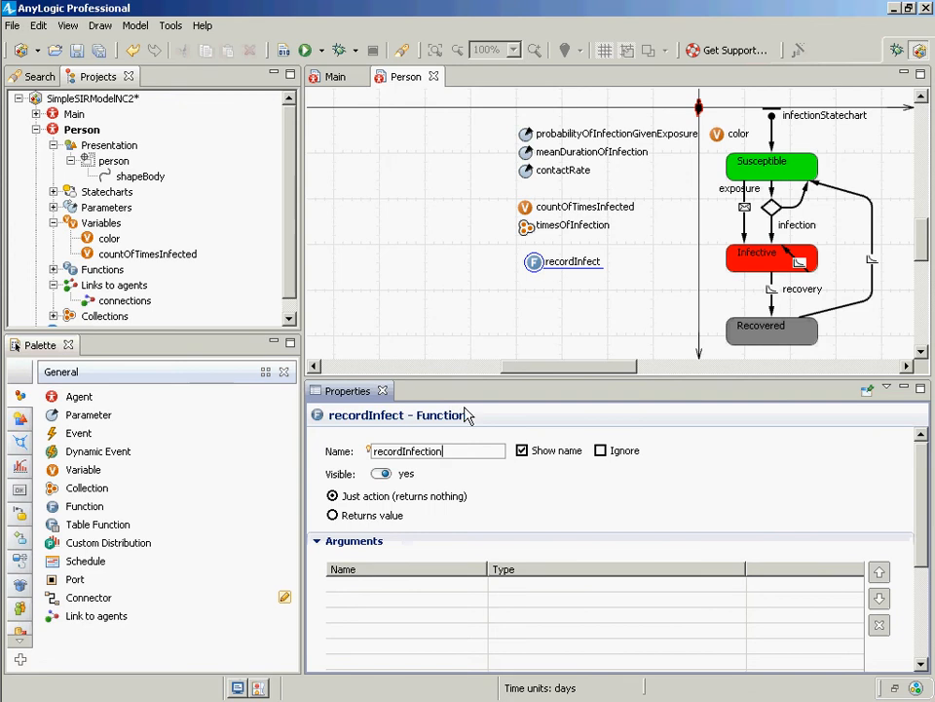
{"action": "key", "text": "Return"}
{"action": "key", "text": "ctrl+s"}
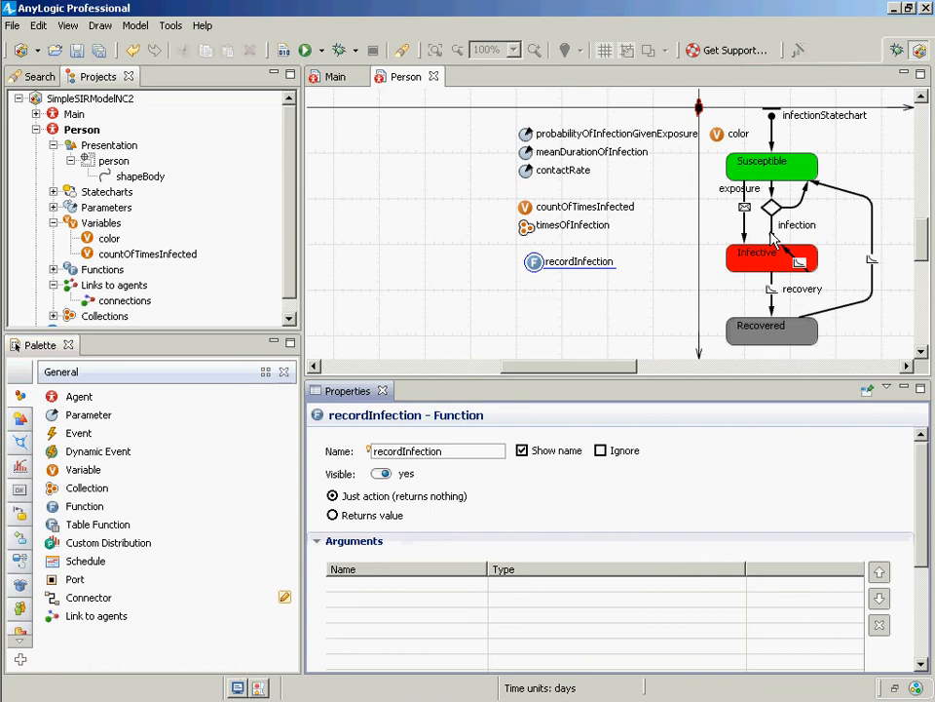
- Move all three action statements from the infection transition into the recordInfection function body
{"action": "left_click", "coordinate": [771, 235]}
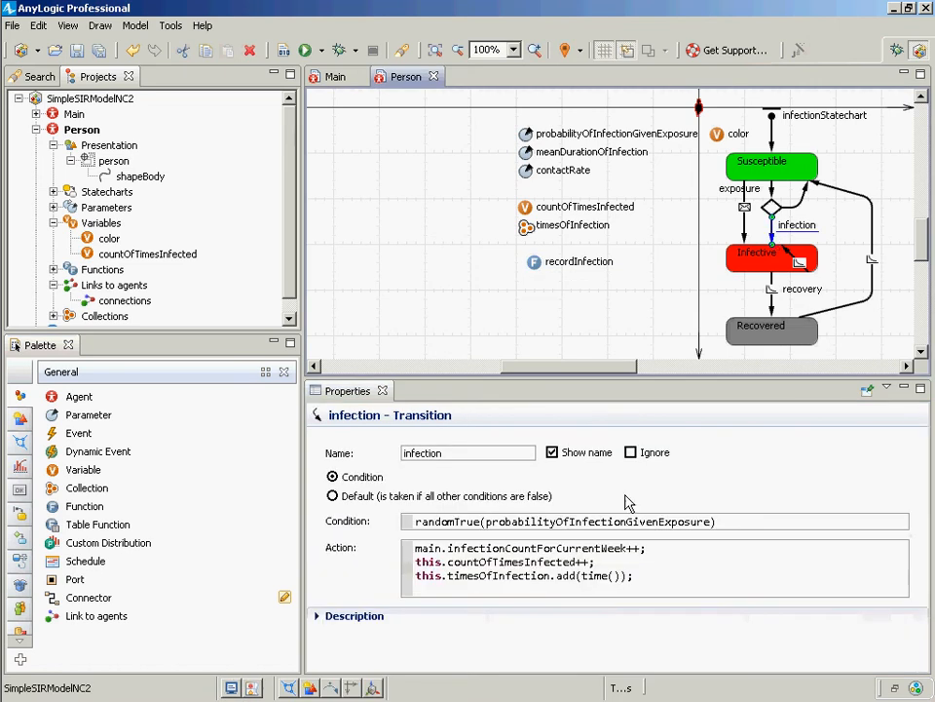
{"action": "left_click_drag", "start_coordinate": [658, 592], "coordinate": [371, 523]}
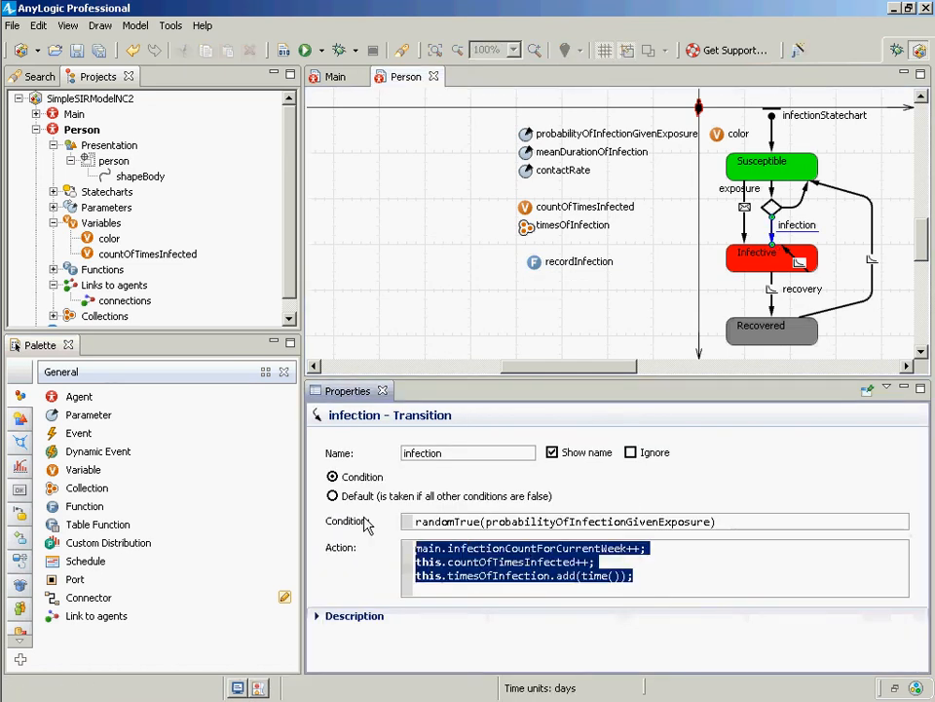
{"action": "key", "text": "ctrl+x"}
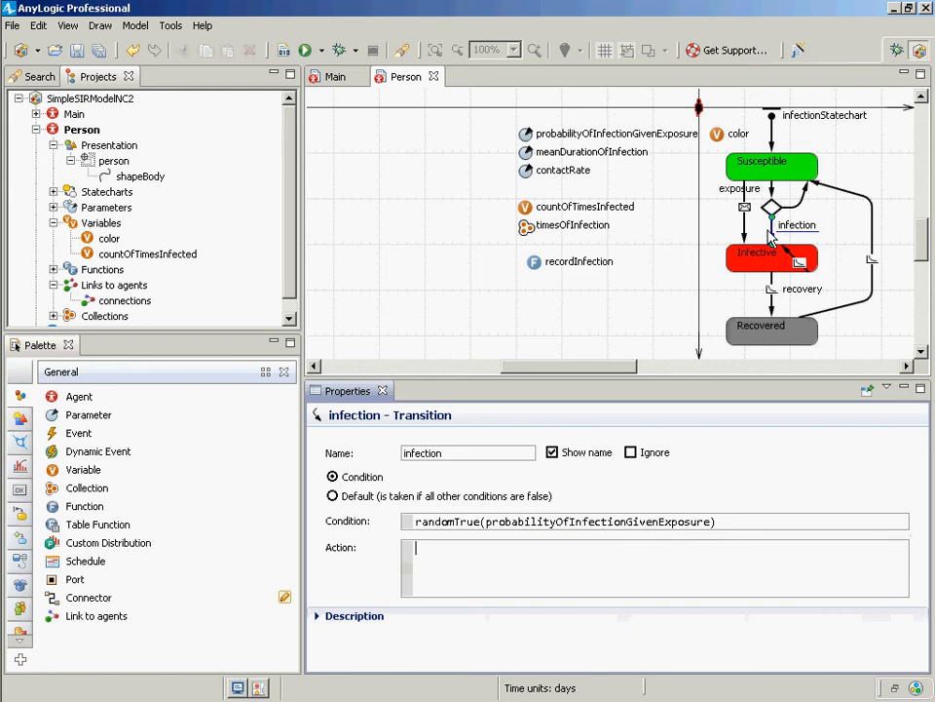
{"action": "left_click", "coordinate": [539, 271]}
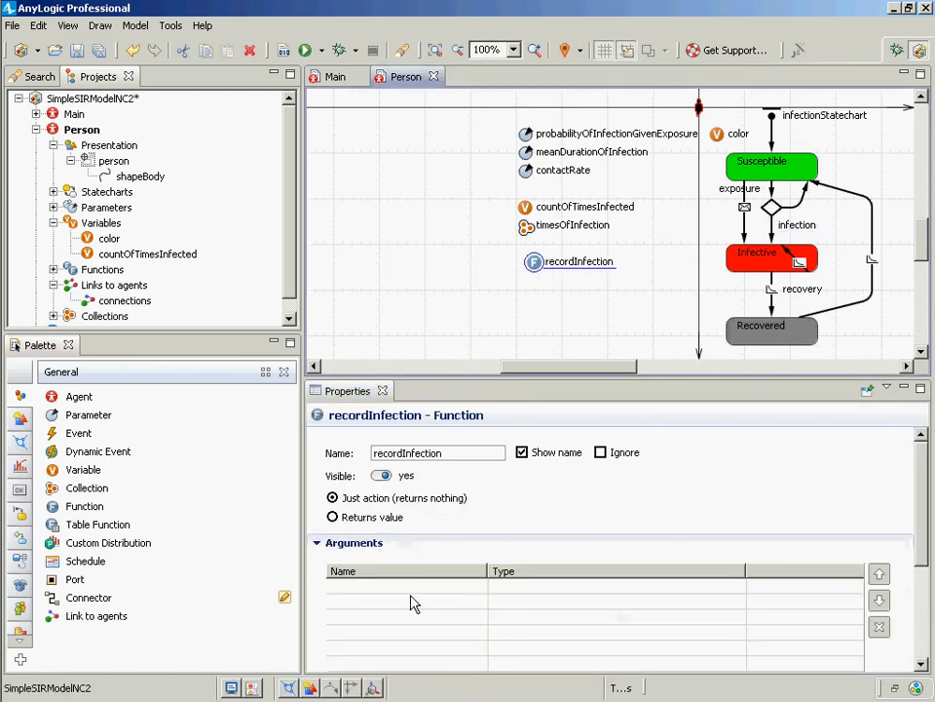
{"action": "left_click_drag", "start_coordinate": [923, 532], "coordinate": [921, 635]}
{"action": "left_click", "coordinate": [534, 596]}
{"action": "key", "text": "ctrl+v"}
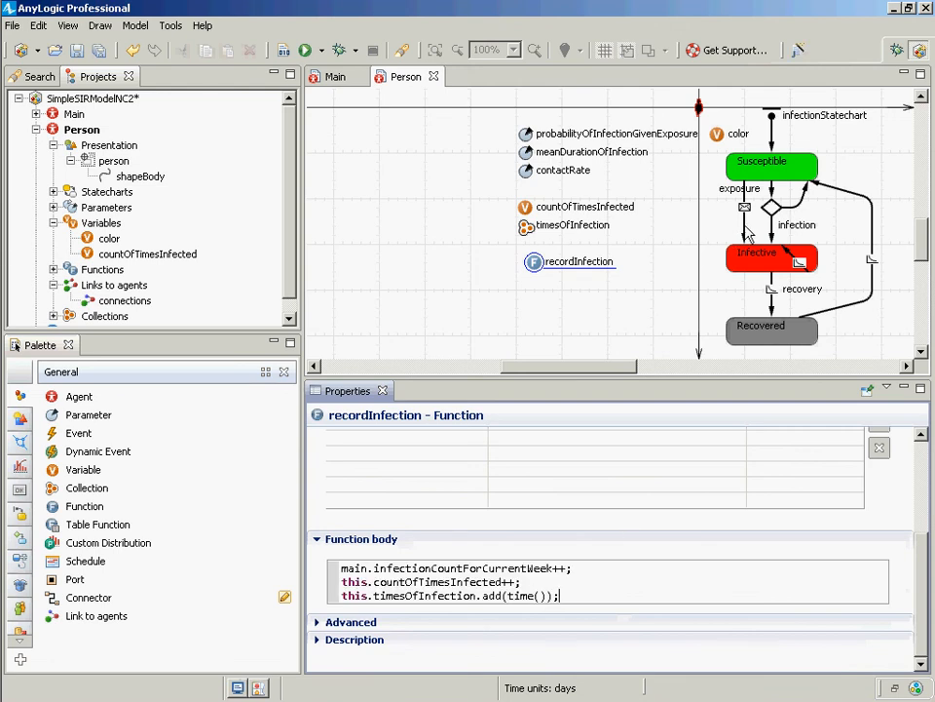
- Set the infection transition's action to recordInfection();
{"action": "left_click", "coordinate": [745, 232]}
{"action": "left_click", "coordinate": [771, 226]}
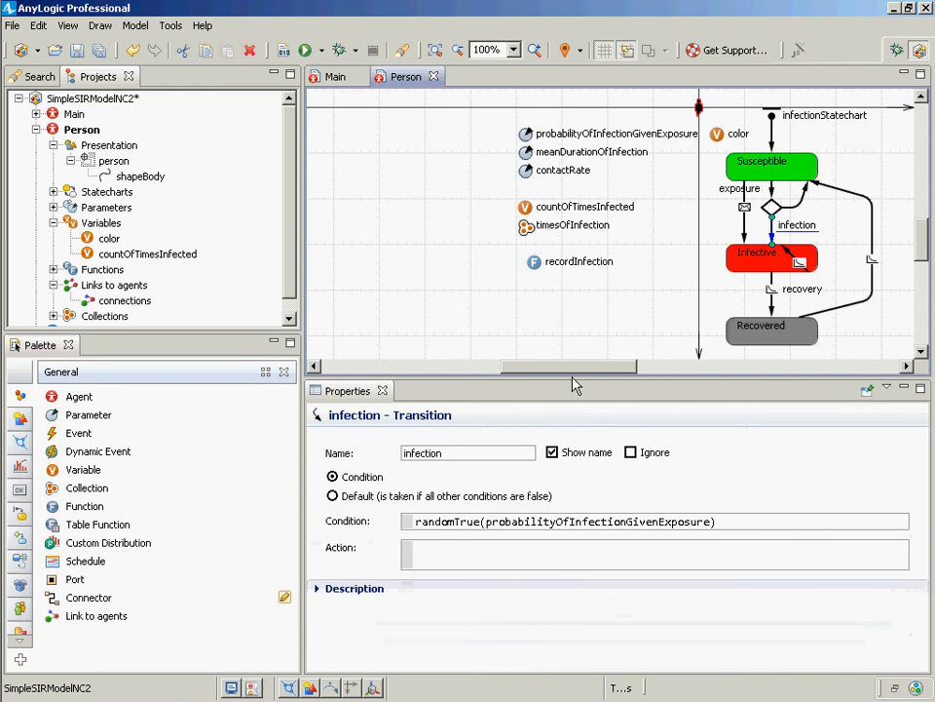
{"action": "left_click", "coordinate": [499, 561]}
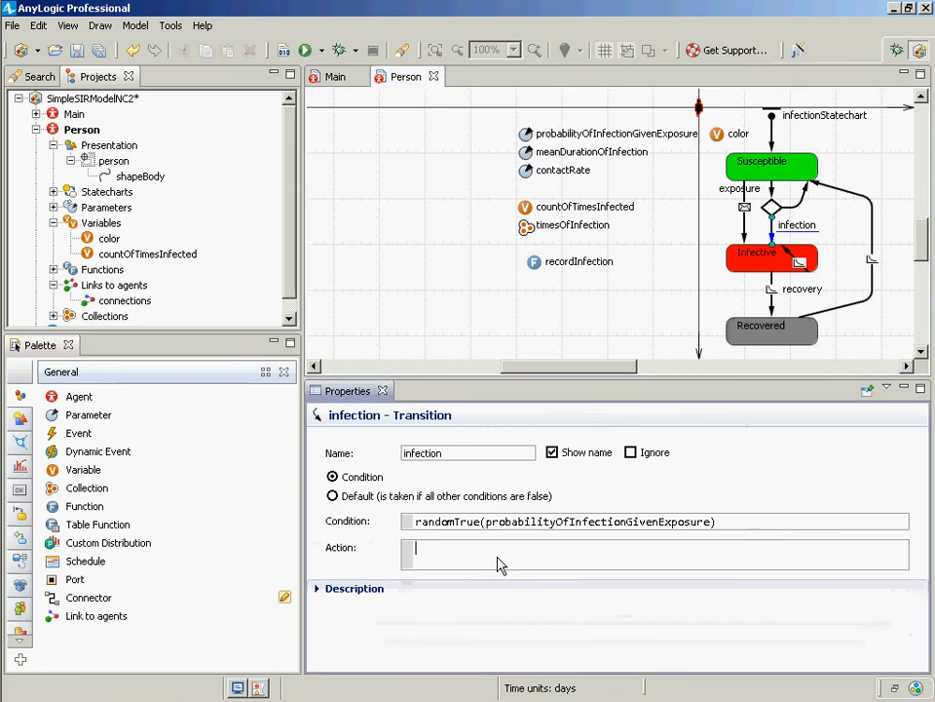
{"action": "type", "text": "recro"}
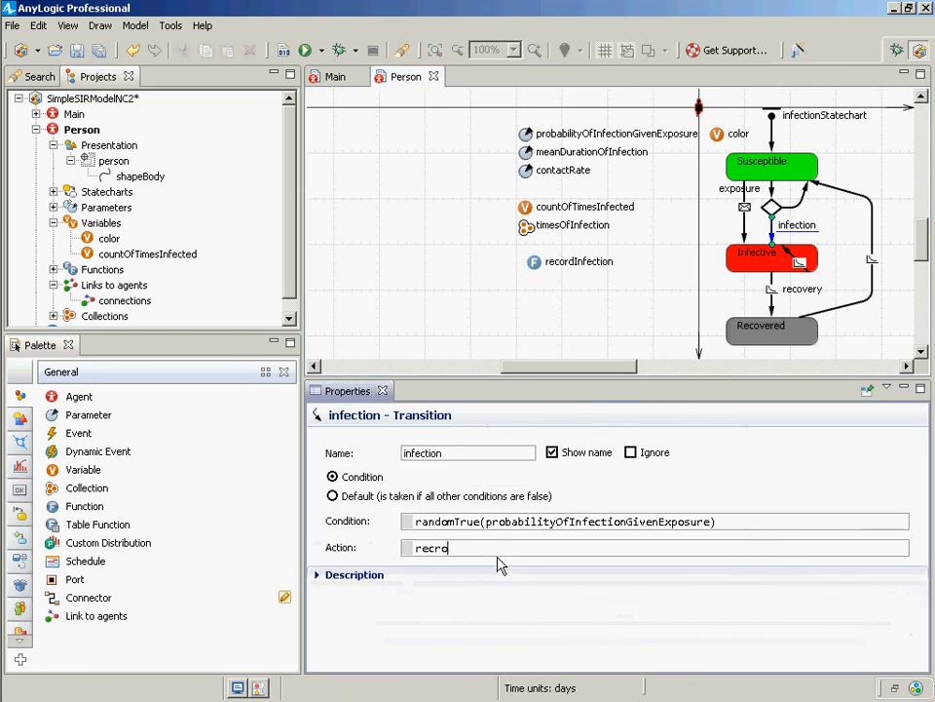
{"action": "key", "text": "BackSpace"}
{"action": "key", "text": "BackSpace"}
{"action": "type", "text": "ordInfection();"}
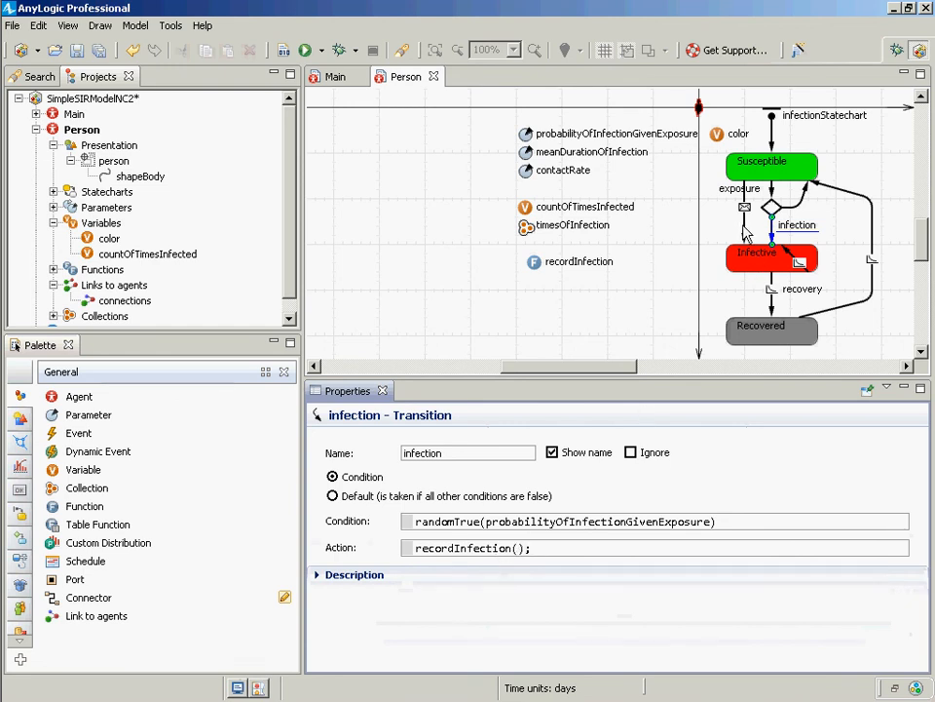
- Replace the forceInfection transition's action statements with recordInfection(); and save and build the model
{"action": "left_click", "coordinate": [745, 234]}
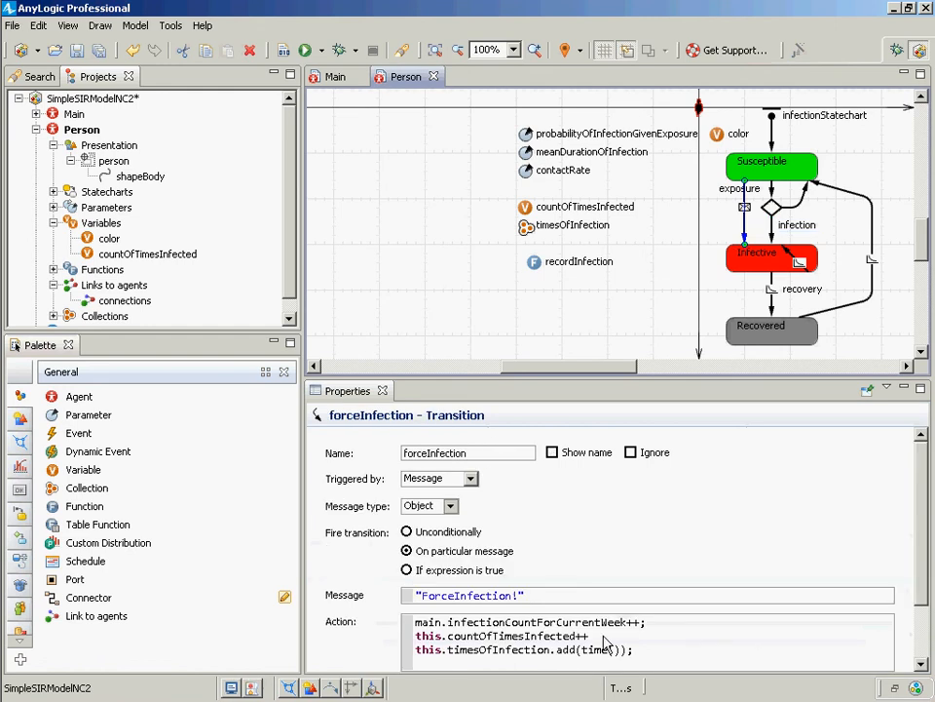
{"action": "left_click_drag", "start_coordinate": [641, 651], "coordinate": [405, 568]}
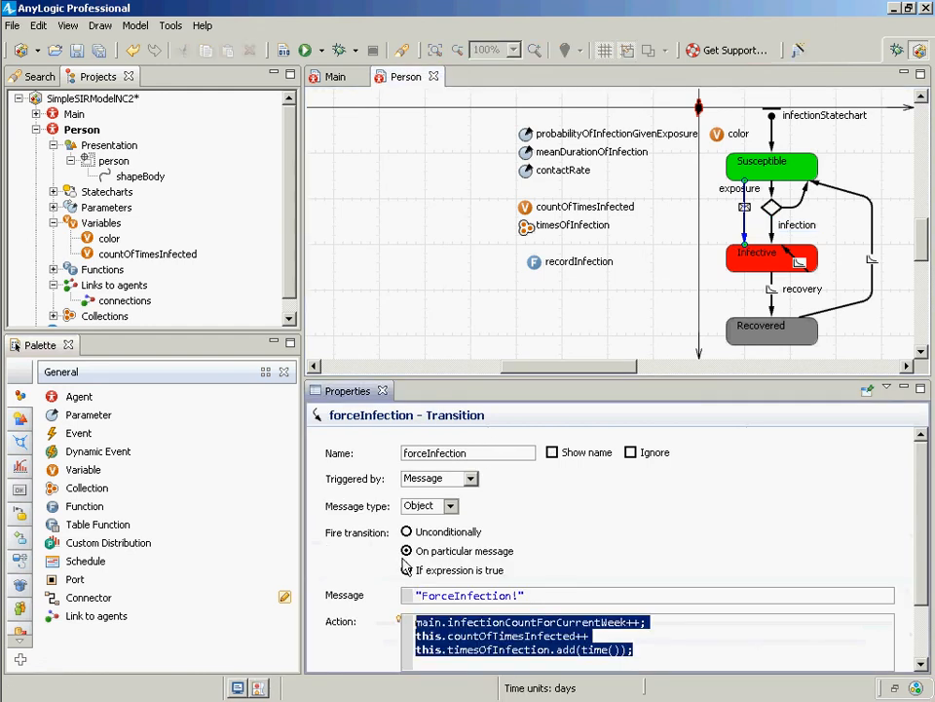
{"action": "type", "text": "recrod"}
{"action": "key", "text": "BackSpace"}
{"action": "key", "text": "BackSpace"}
{"action": "key", "text": "BackSpace"}
{"action": "type", "text": "ordI"}
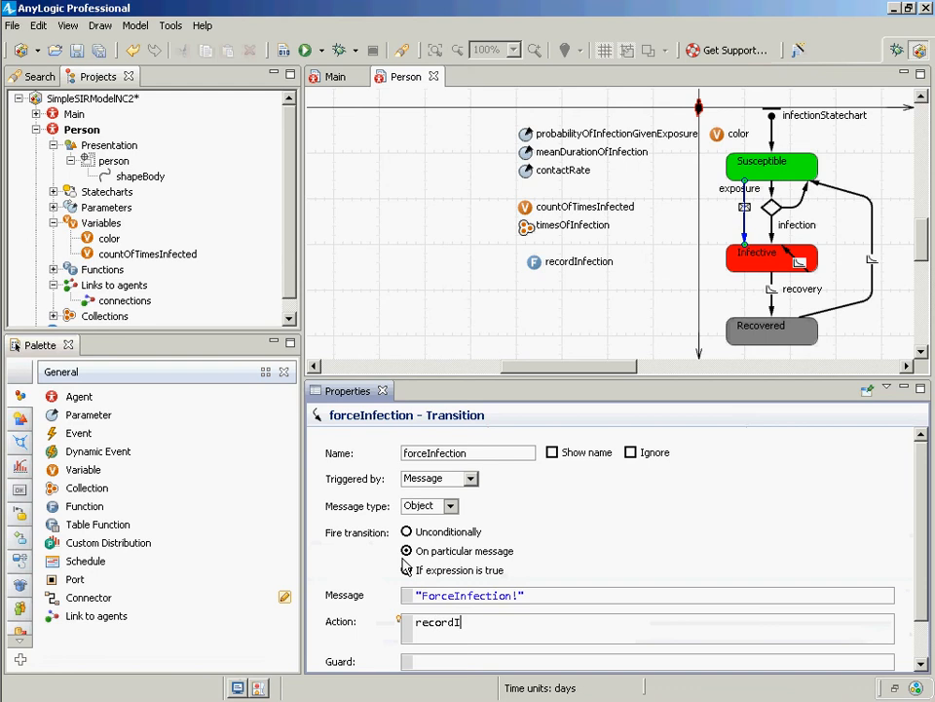
{"action": "type", "text": "nfection();"}
{"action": "key", "text": "ctrl+s"}
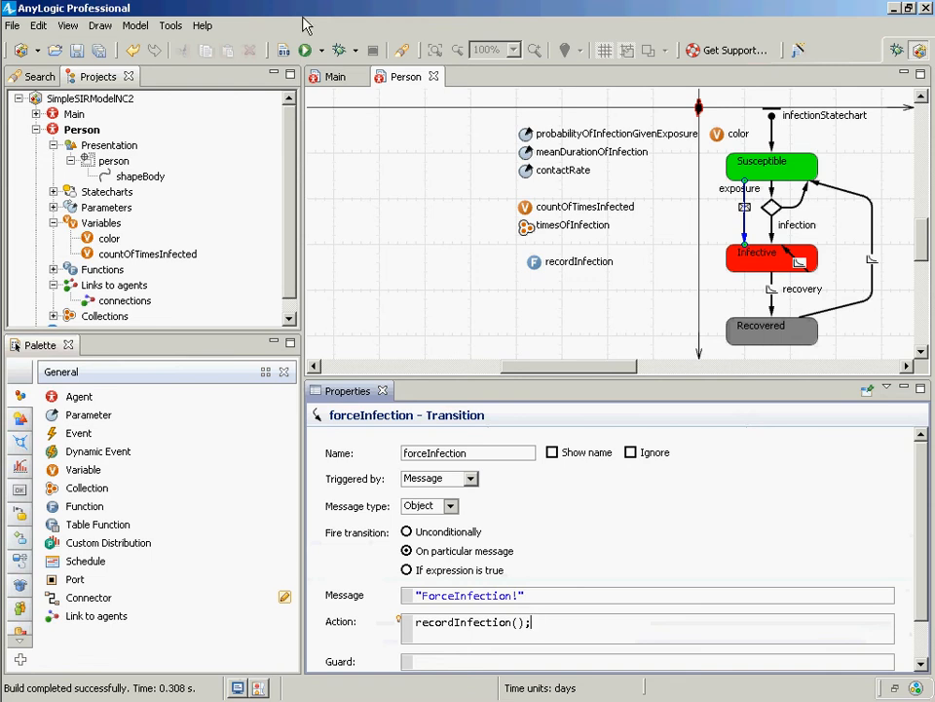
{"action": "left_click", "coordinate": [284, 50]}
- Review the actions of the infection and forceInfection transitions and the body of the recordInfection function
{"action": "left_click_drag", "start_coordinate": [288, 191], "coordinate": [286, 246]}
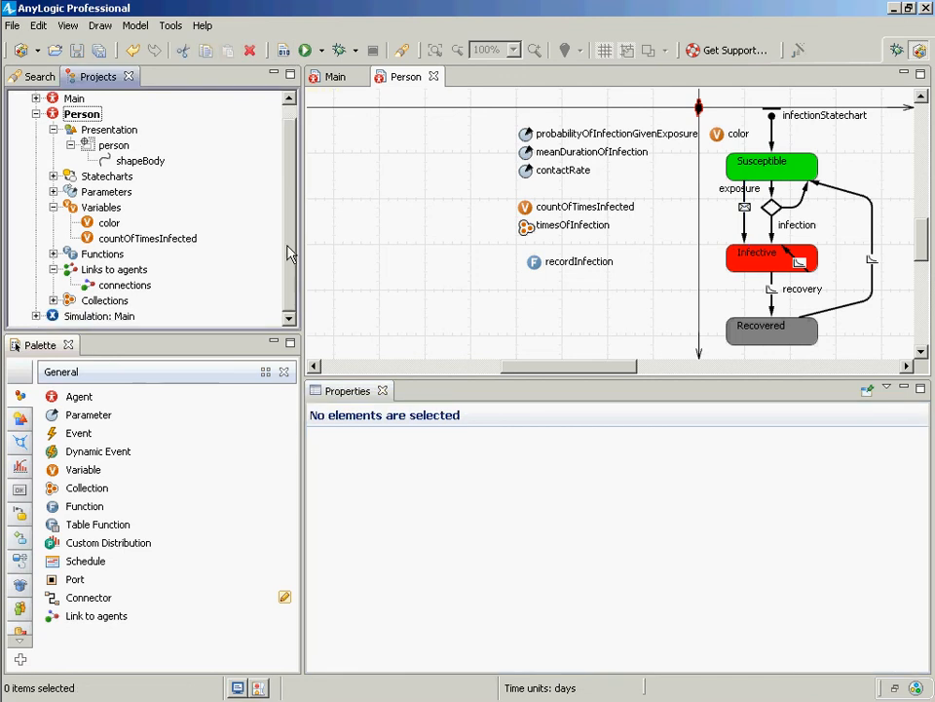
{"action": "left_click", "coordinate": [772, 236]}
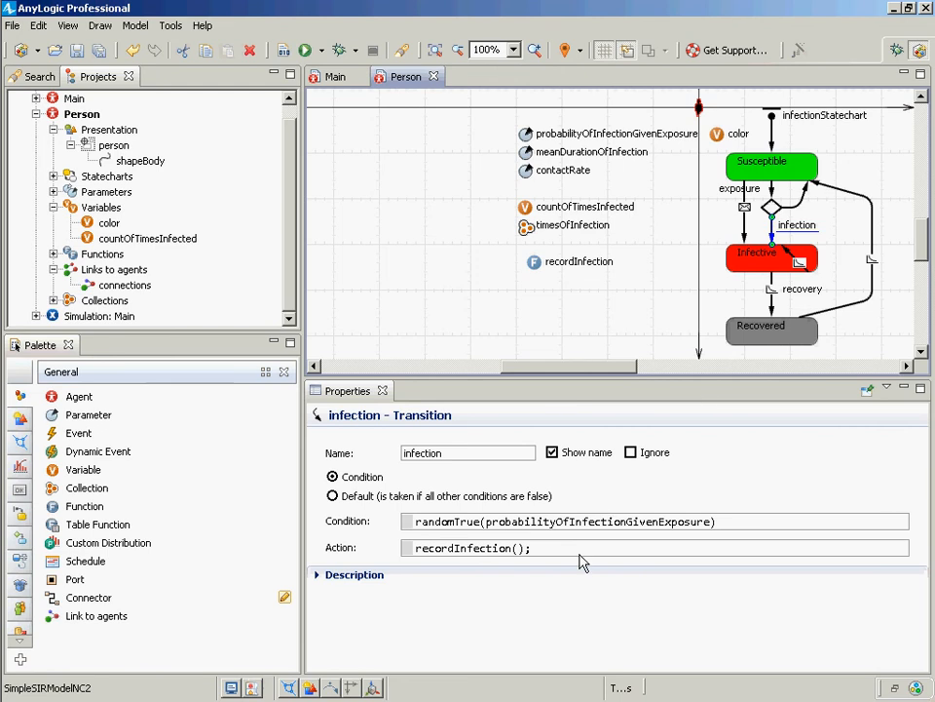
{"action": "left_click", "coordinate": [417, 550]}
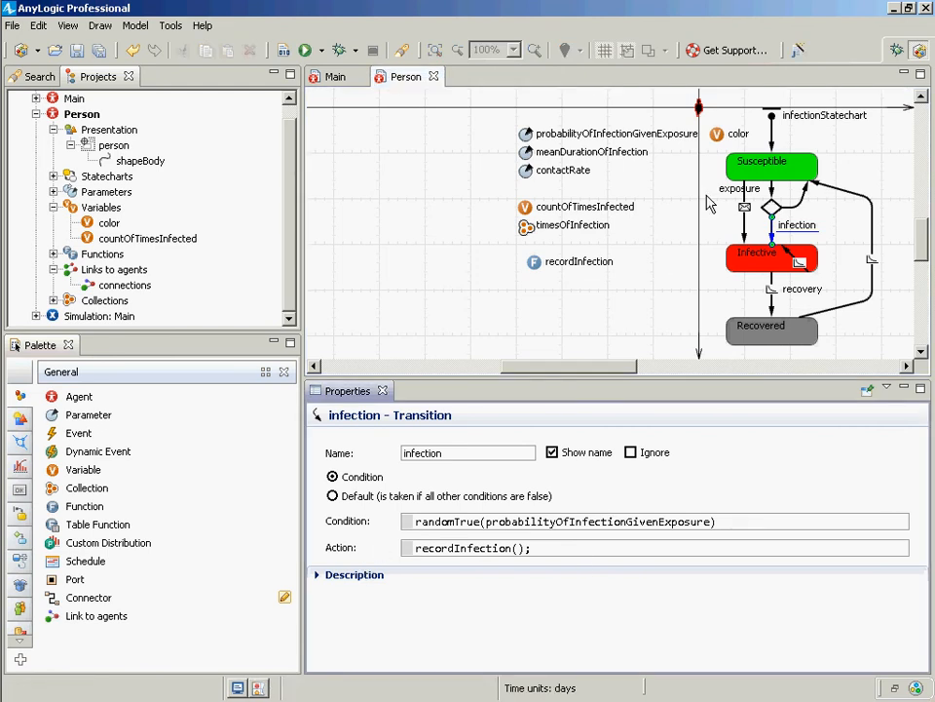
{"action": "left_click", "coordinate": [745, 216]}
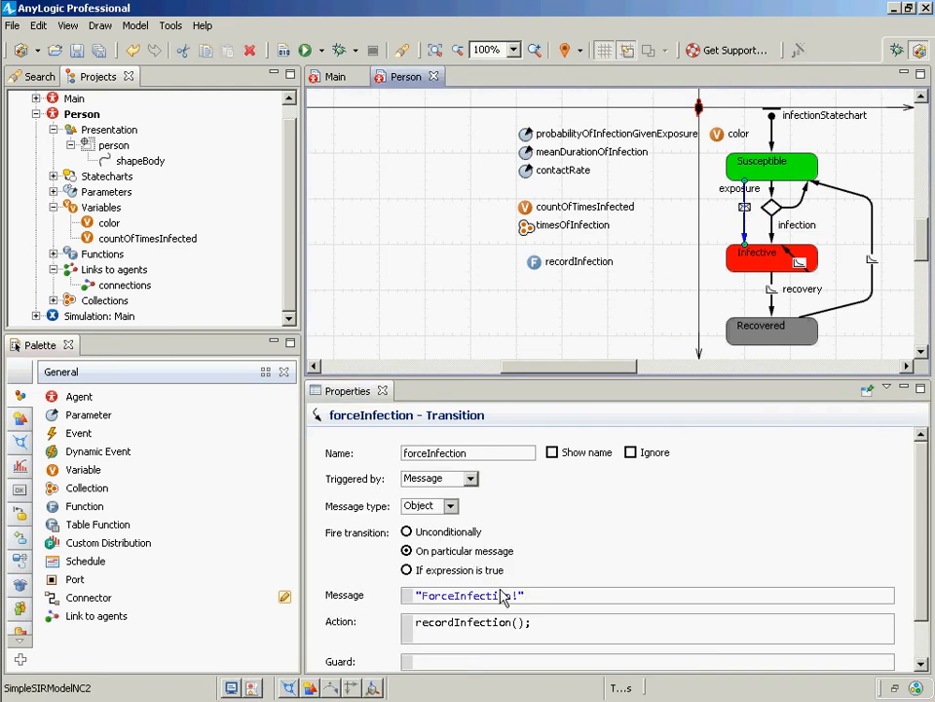
{"action": "left_click", "coordinate": [534, 263]}
{"action": "left_click_drag", "start_coordinate": [921, 458], "coordinate": [927, 593]}
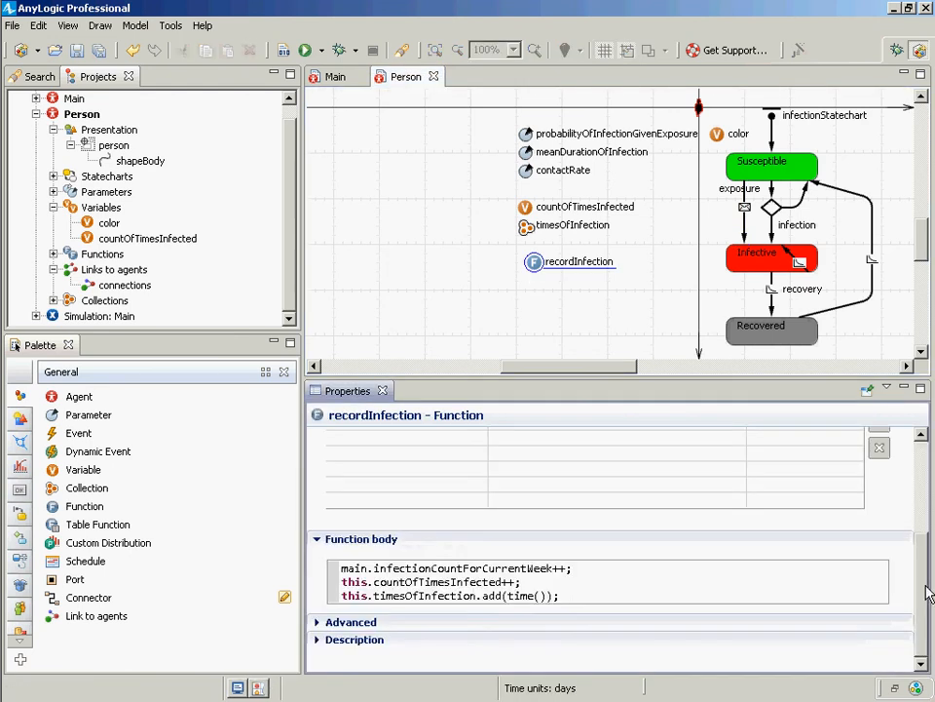
{"action": "left_click", "coordinate": [565, 584]}
{"action": "left_click", "coordinate": [566, 596]}
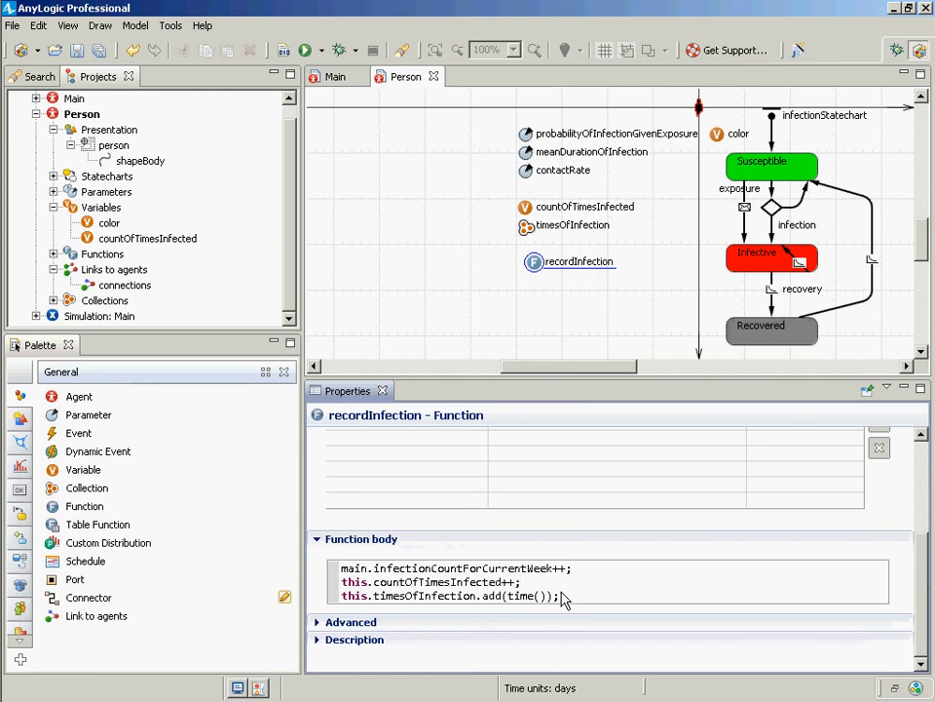
{"action": "key", "text": "ctrl+a"}
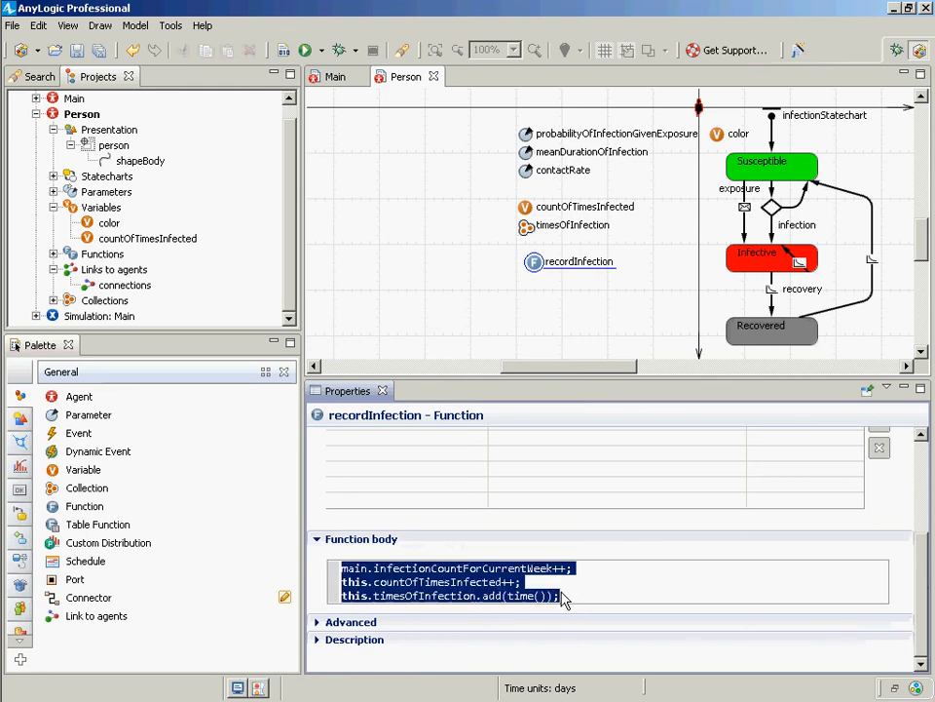
{"action": "left_click", "coordinate": [563, 597]}
{"action": "key", "text": "ctrl+s"}
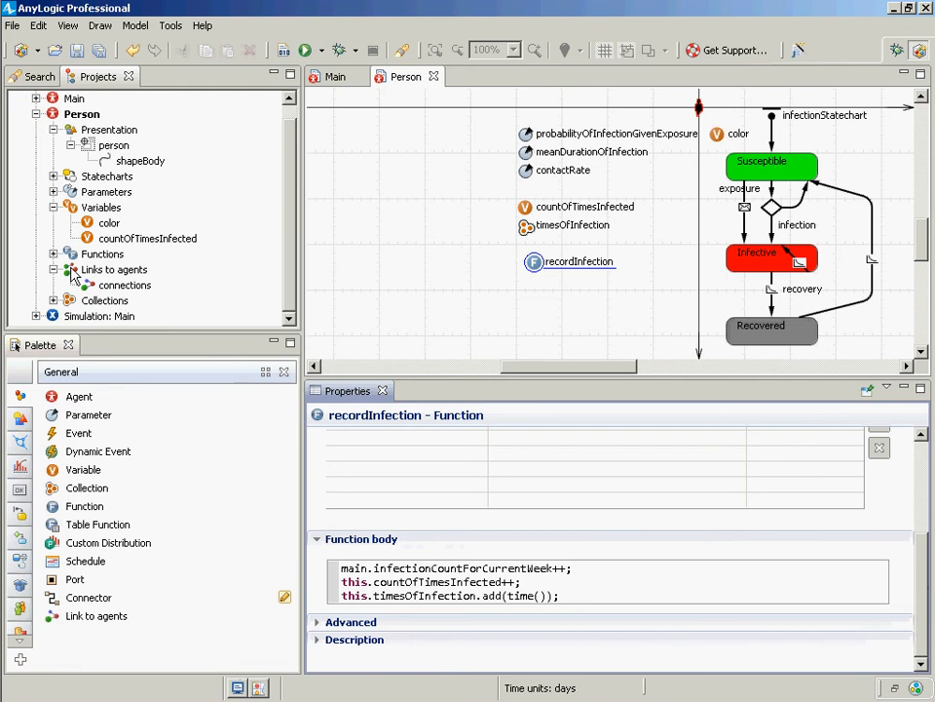
- Run the Simulation: Main experiment at maximum speed and view the Individual Infection Count and Degree Centrality histograms
{"action": "right_click", "coordinate": [95, 315]}
{"action": "left_click", "coordinate": [179, 515]}
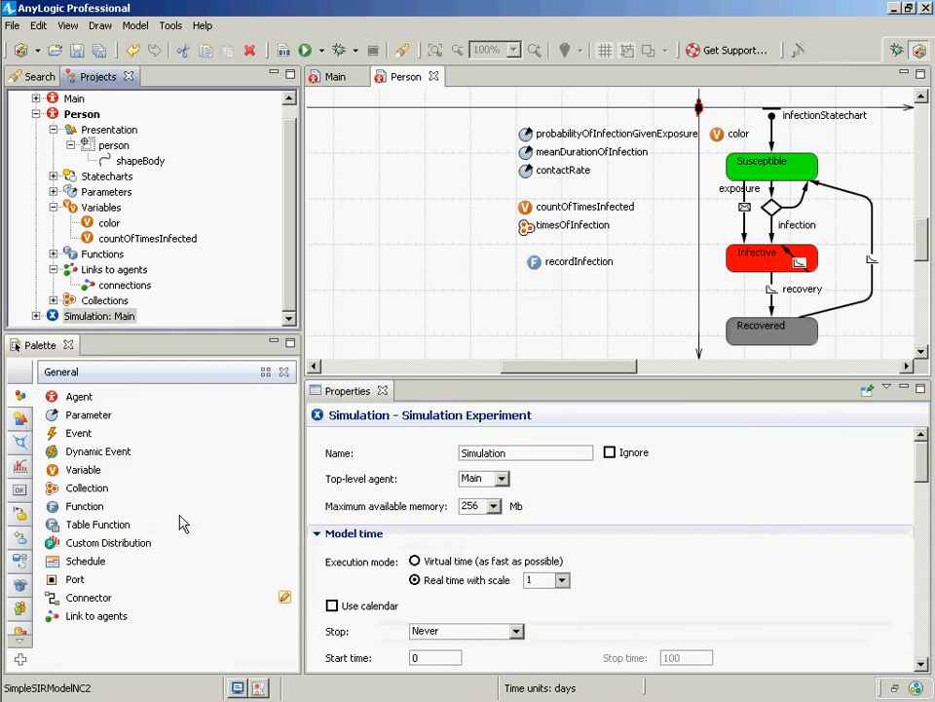
{"action": "left_click", "coordinate": [123, 145]}
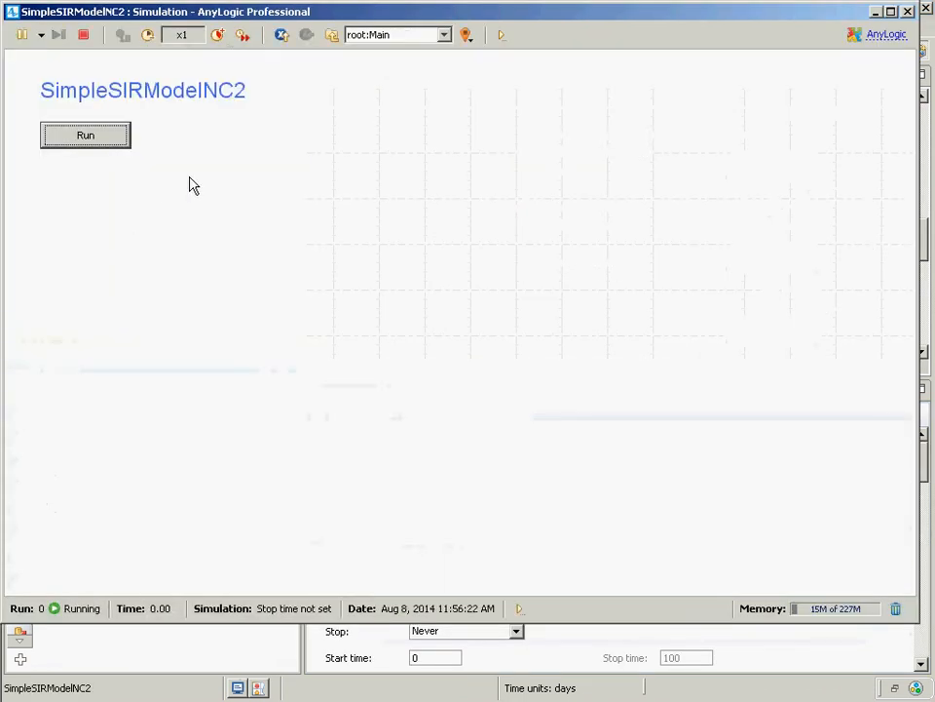
{"action": "left_click", "coordinate": [242, 34]}
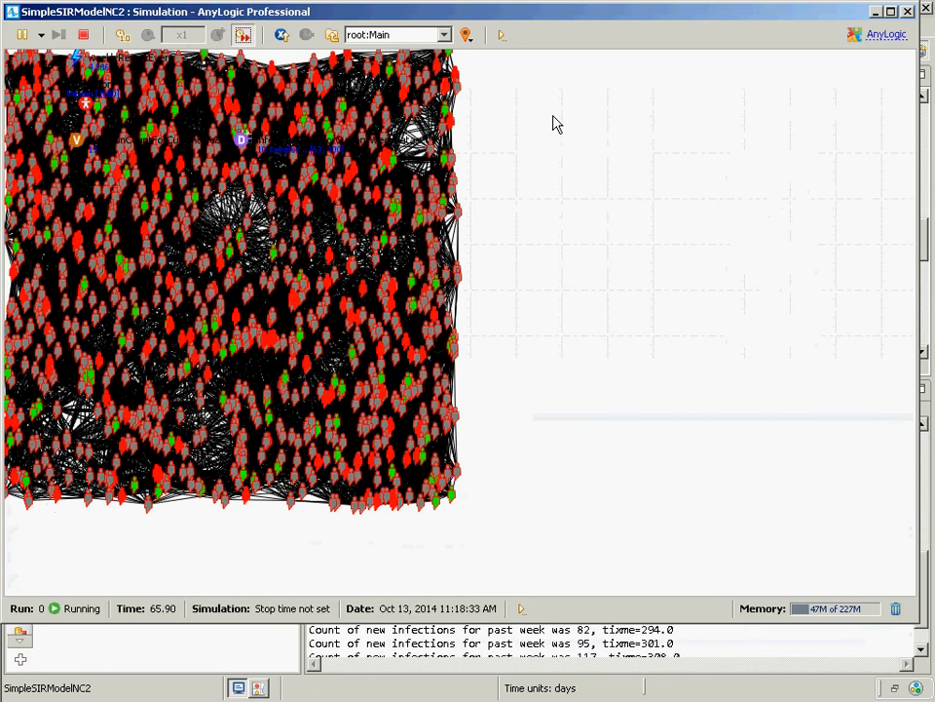
{"action": "left_click_drag", "start_coordinate": [553, 124], "coordinate": [560, 567]}
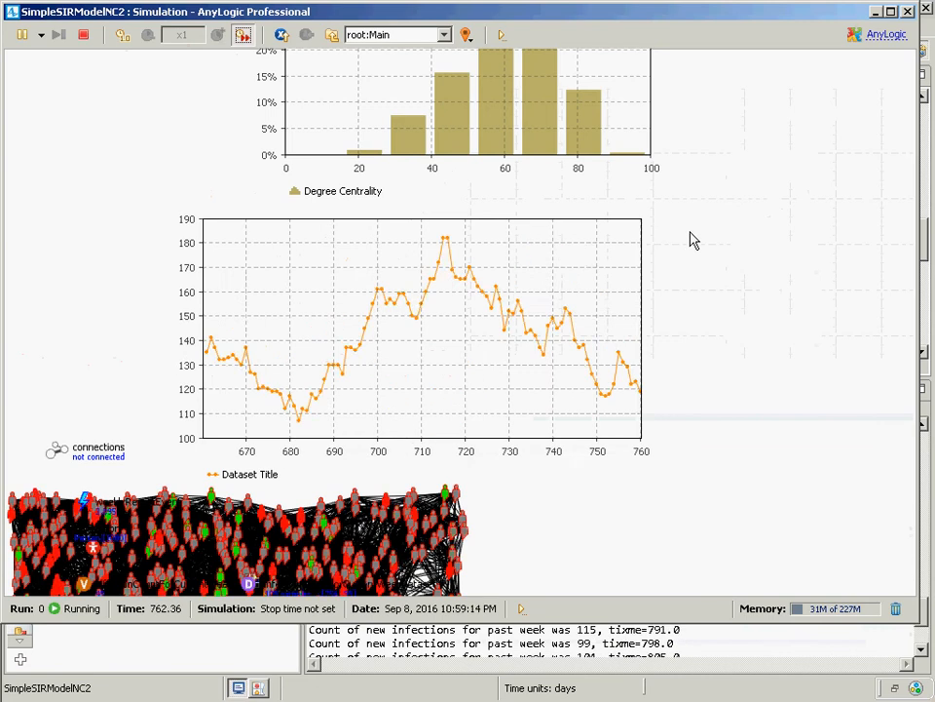
{"action": "left_click_drag", "start_coordinate": [691, 238], "coordinate": [663, 570]}
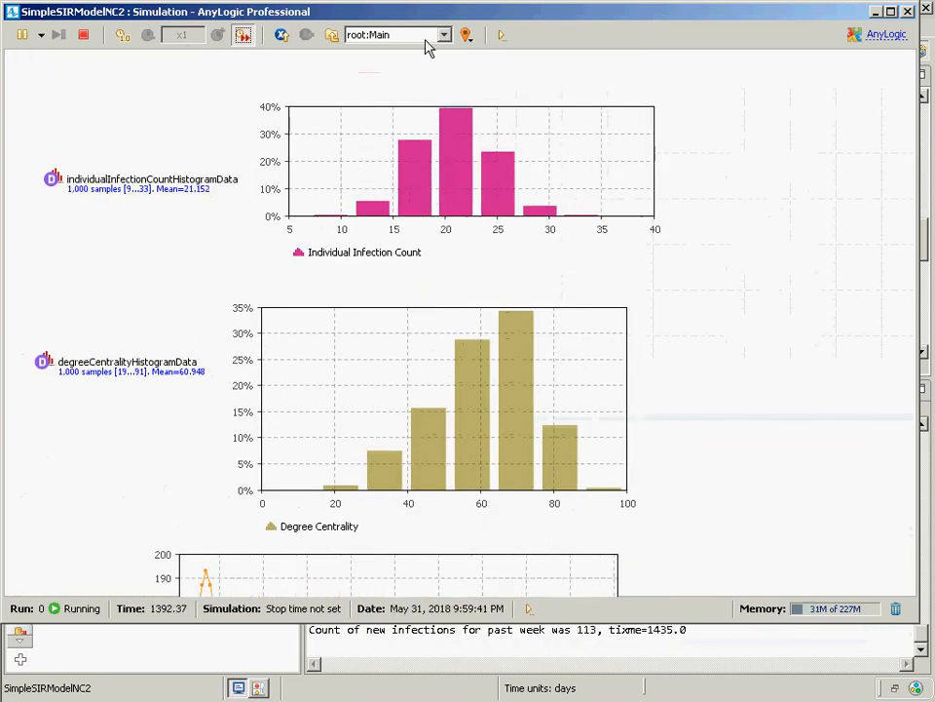
- Pause the run in the population[0] view, inspect the timesOfInfection values in an enlarged box, and close the simulation
{"action": "left_click", "coordinate": [419, 36]}
{"action": "left_click", "coordinate": [404, 66]}
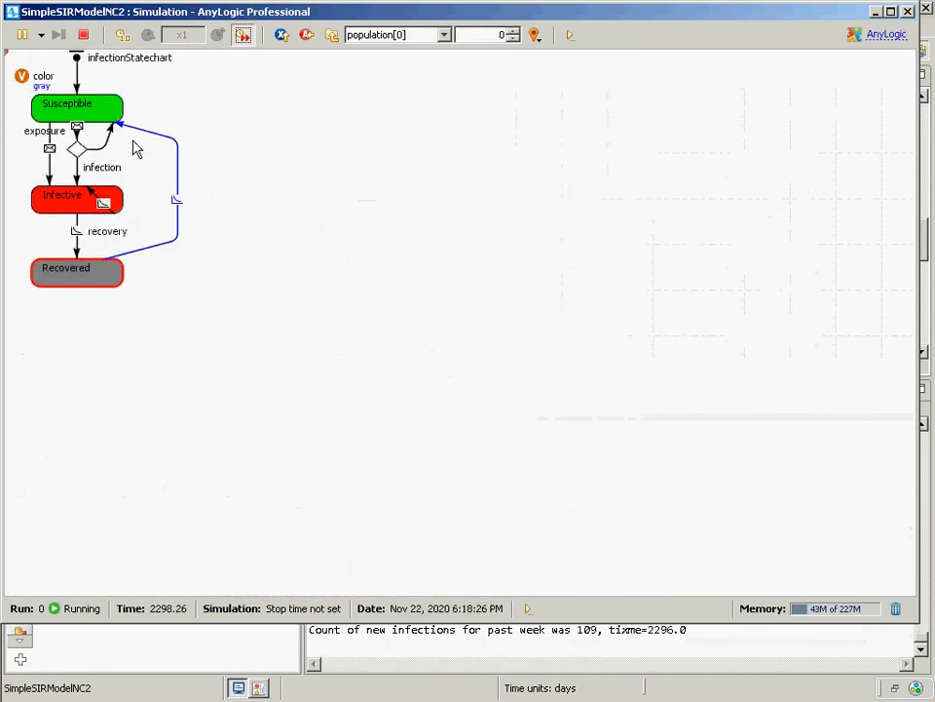
{"action": "left_click", "coordinate": [23, 37]}
{"action": "left_click_drag", "start_coordinate": [369, 186], "coordinate": [643, 271]}
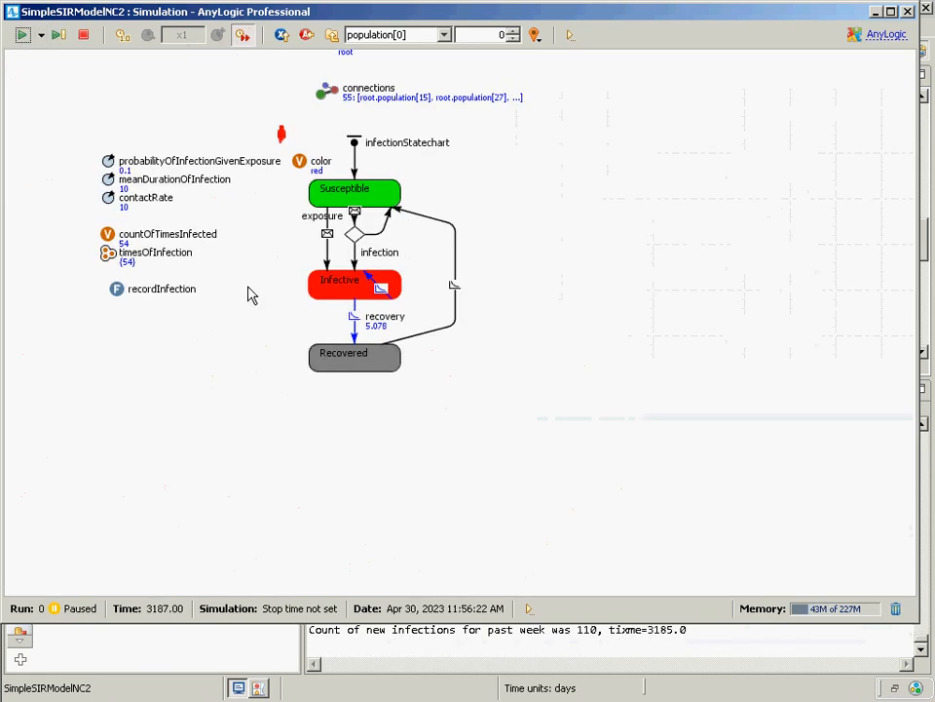
{"action": "left_click", "coordinate": [108, 252]}
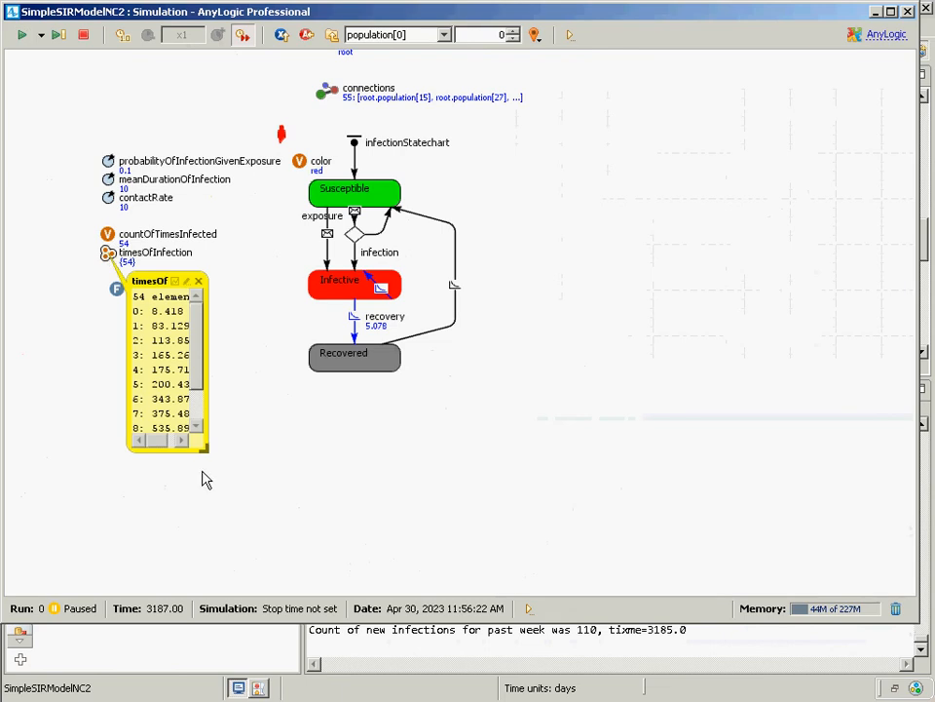
{"action": "left_click_drag", "start_coordinate": [203, 449], "coordinate": [690, 541]}
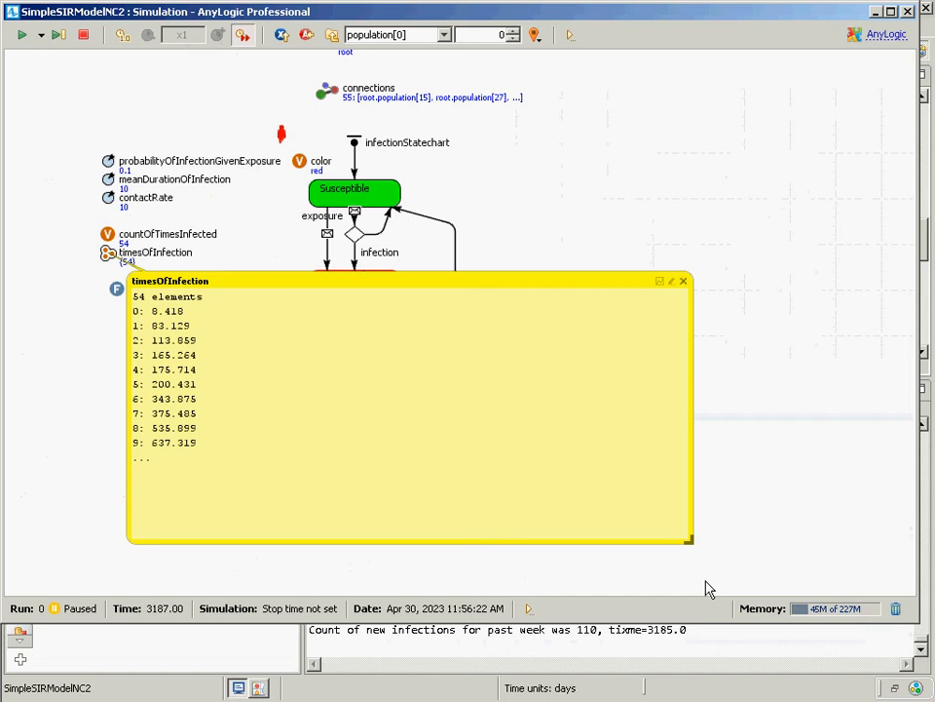
{"action": "left_click", "coordinate": [911, 11]}
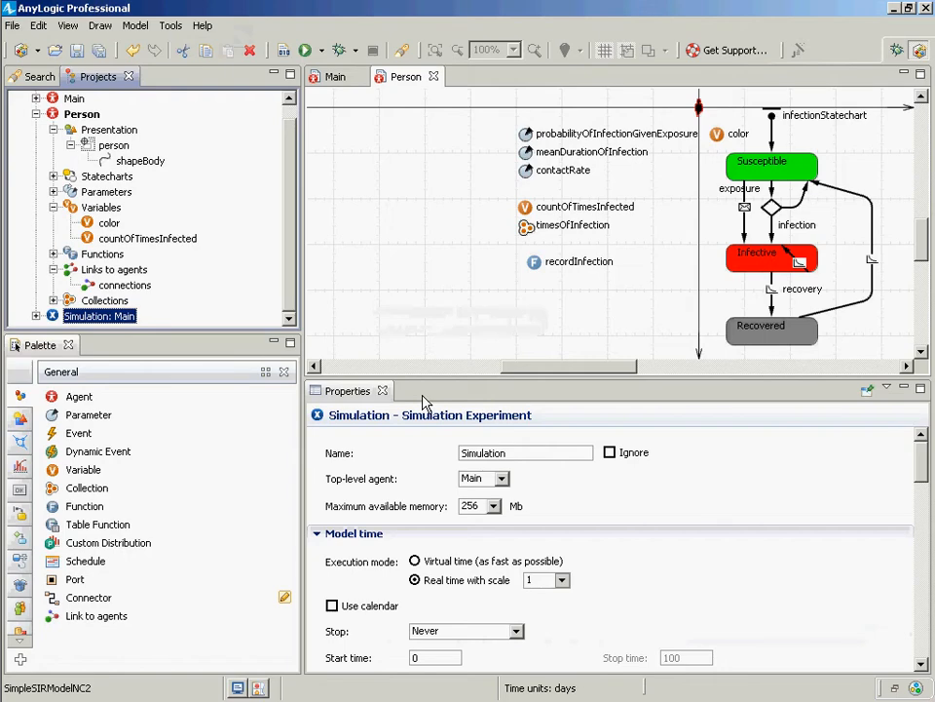
- Check the timesOfInfection collection's class and move the recordInfection function lower, aligned with the elements above it
{"action": "left_click", "coordinate": [526, 227]}
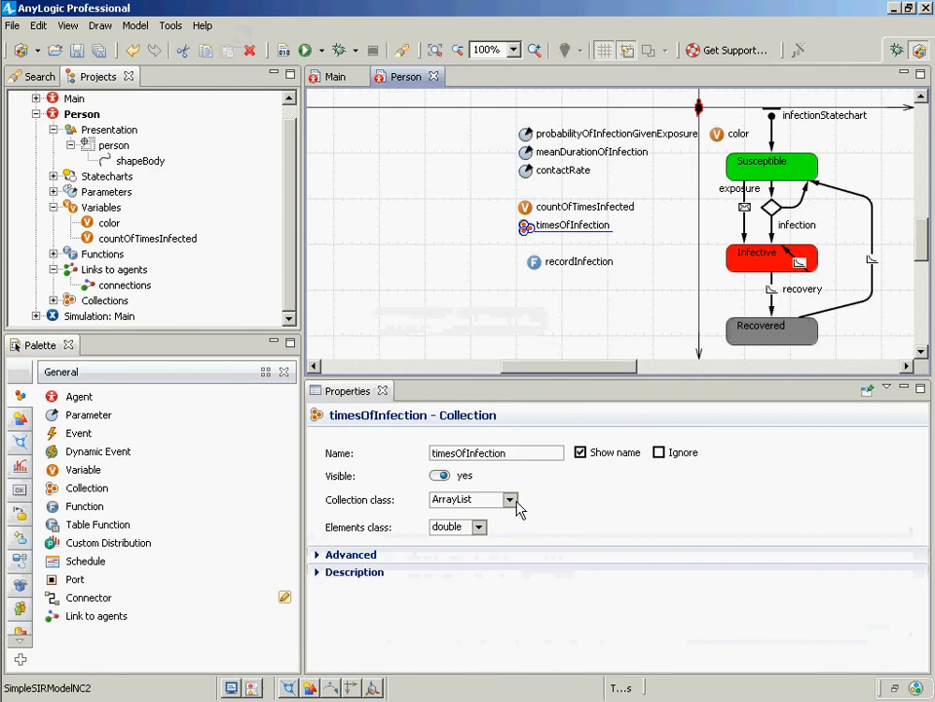
{"action": "left_click", "coordinate": [510, 504]}
{"action": "left_click", "coordinate": [515, 513]}
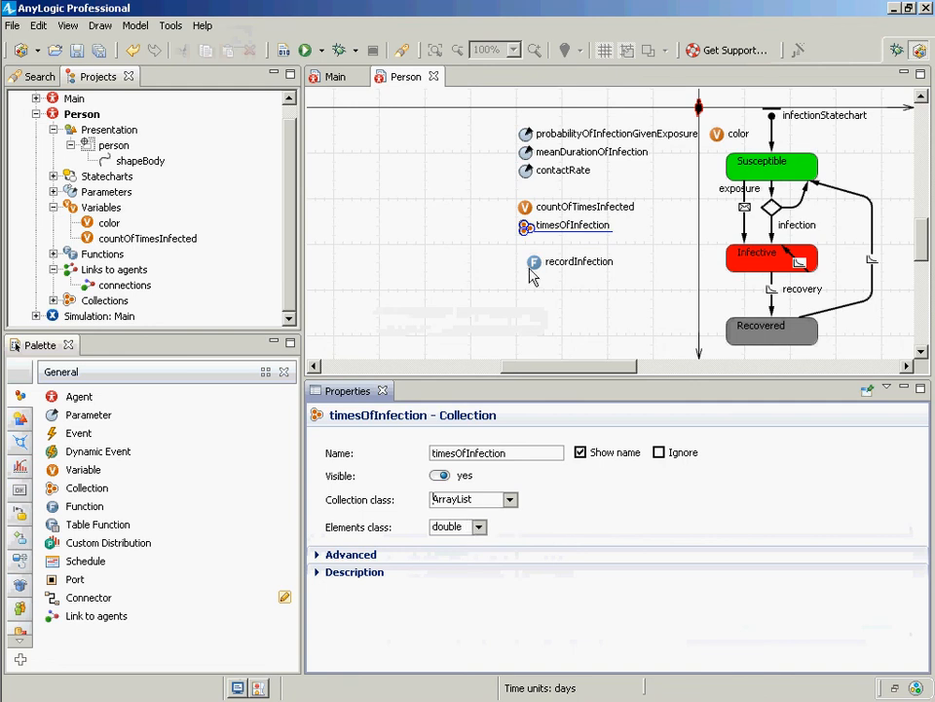
{"action": "left_click_drag", "start_coordinate": [535, 263], "coordinate": [524, 298]}
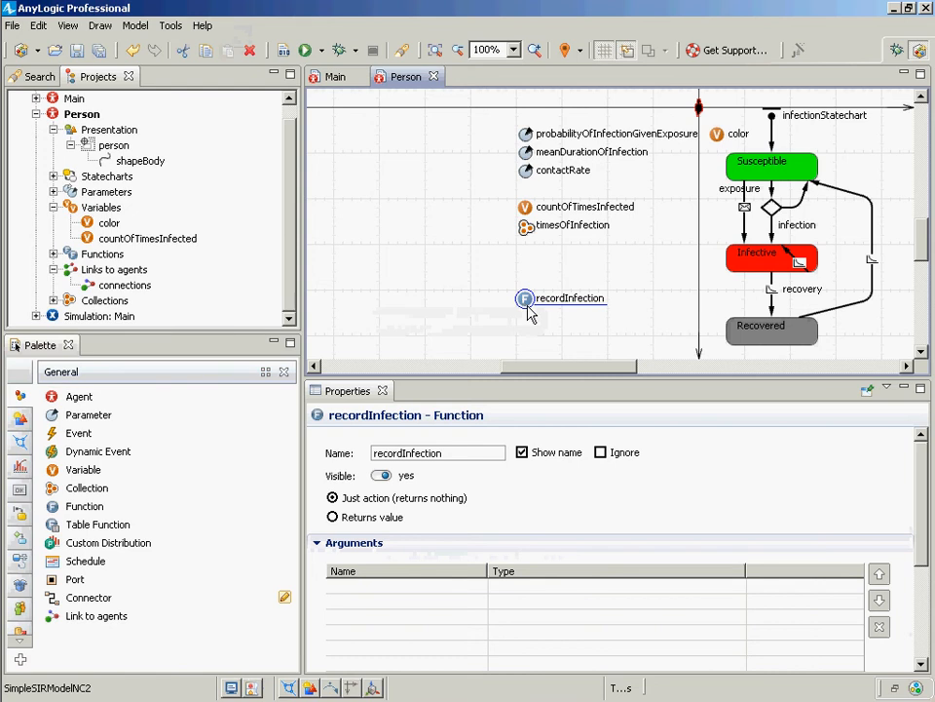
- Examine the condition and action of the infection transition
{"action": "left_click", "coordinate": [771, 237]}
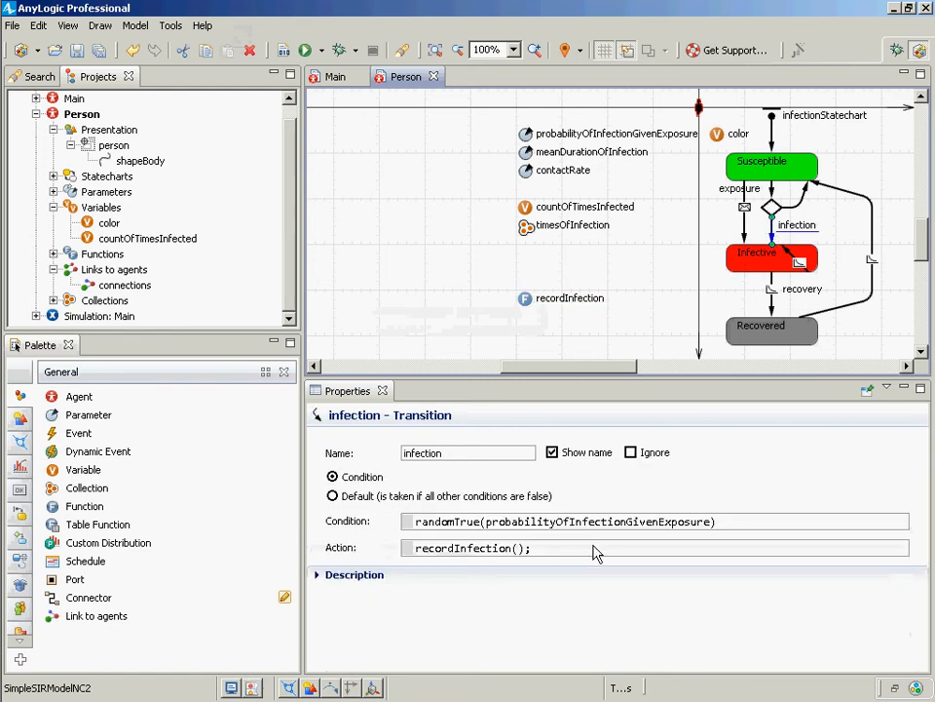
{"action": "left_click", "coordinate": [754, 526]}
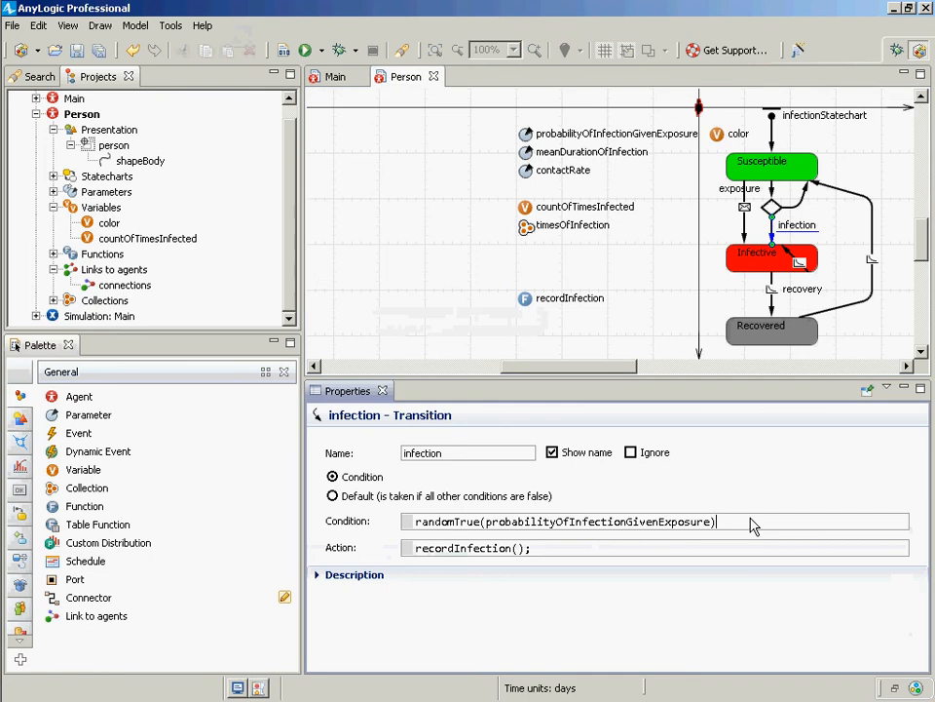
{"action": "left_click", "coordinate": [669, 552]}
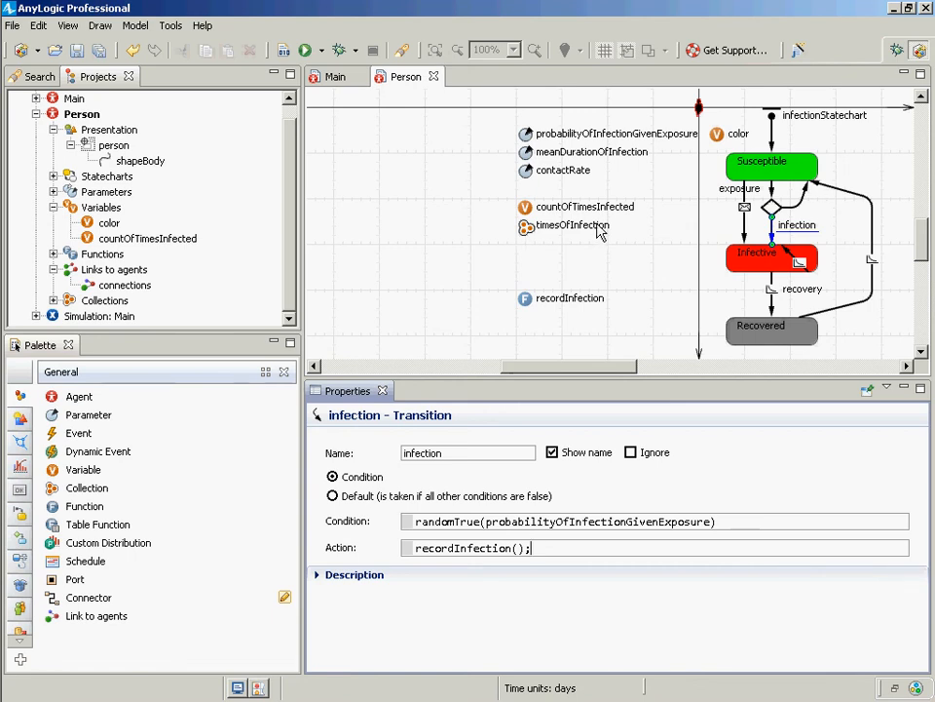
{"action": "left_click", "coordinate": [929, 242]}
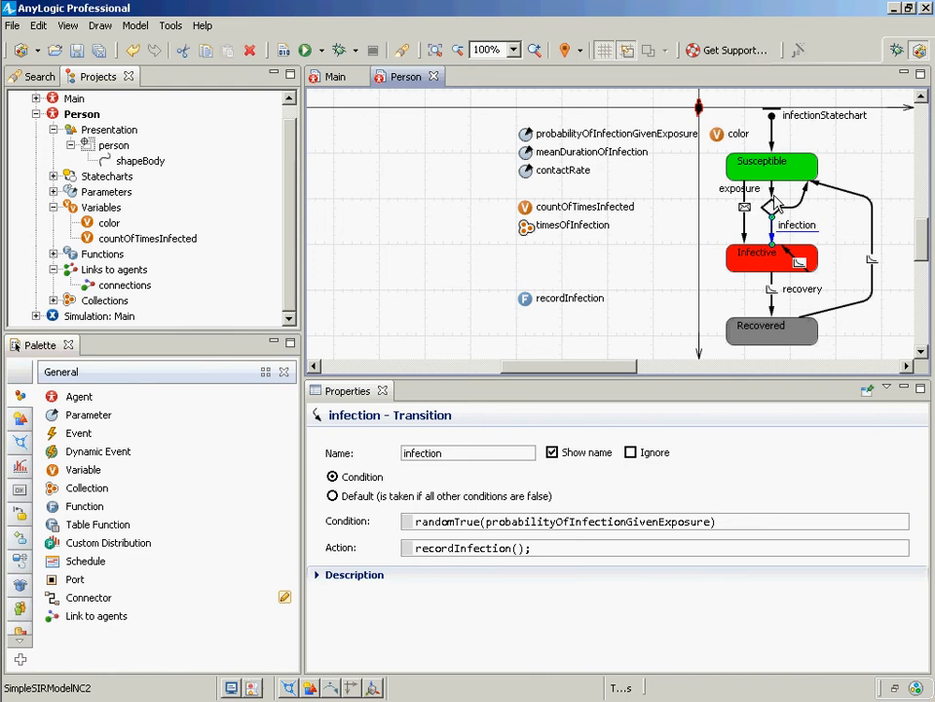
- Try replacing the exposure transition's message "Exposure!" with msg. and check the code hint for the message field
{"action": "left_click", "coordinate": [772, 200]}
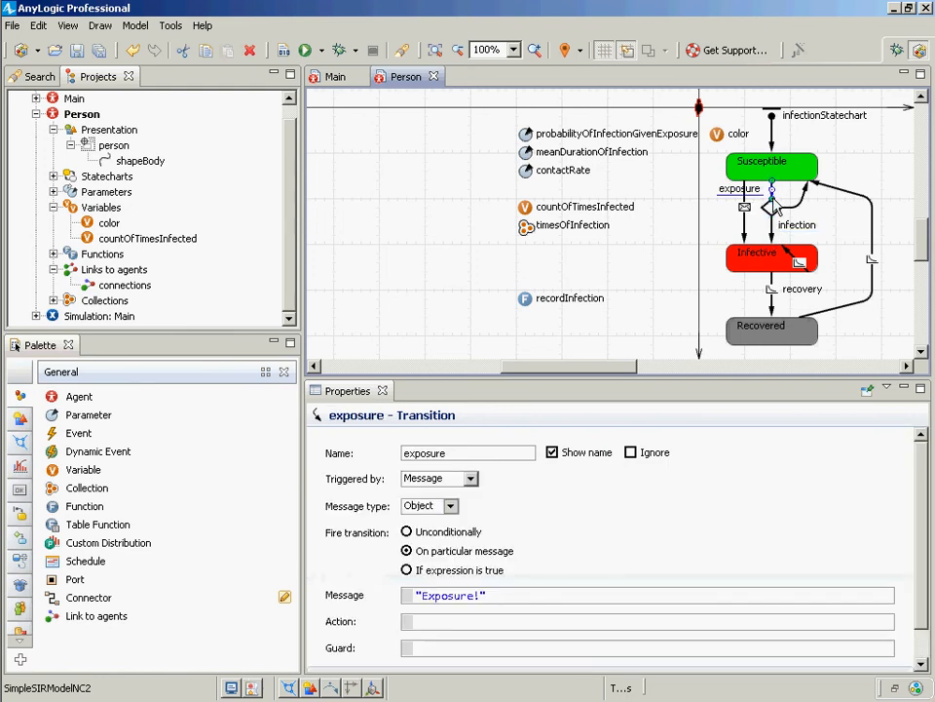
{"action": "left_click", "coordinate": [547, 597]}
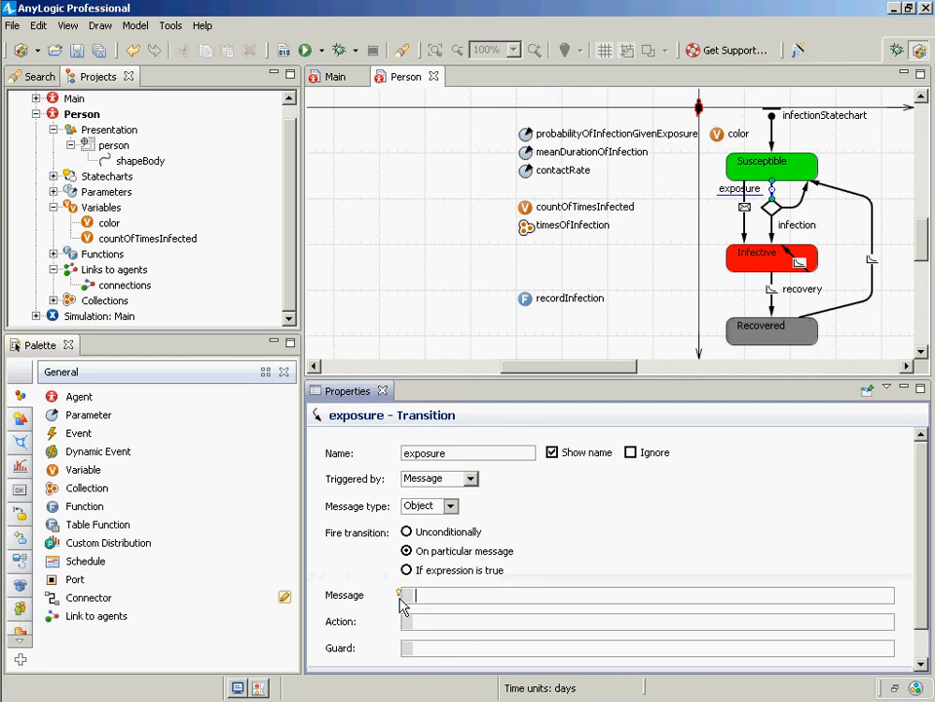
{"action": "key", "text": "Return"}
{"action": "type", "text": "msg."}
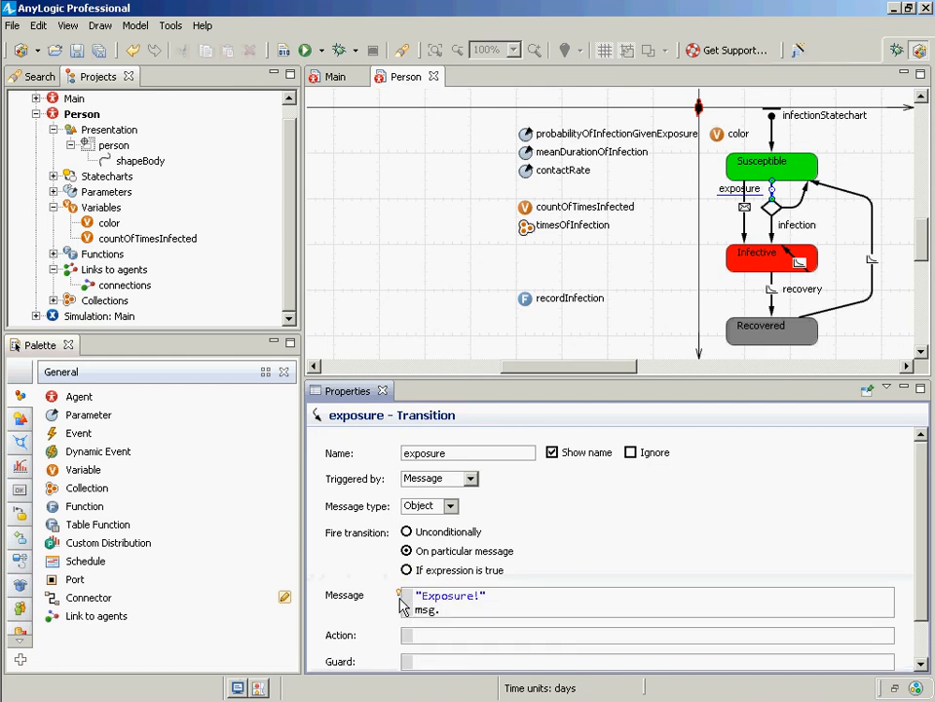
{"action": "key", "text": "Up"}
{"action": "key", "text": "Left"}
{"action": "key", "text": "Left"}
{"action": "key", "text": "Left"}
{"action": "key", "text": "Left"}
{"action": "key", "text": "shift+Down"}
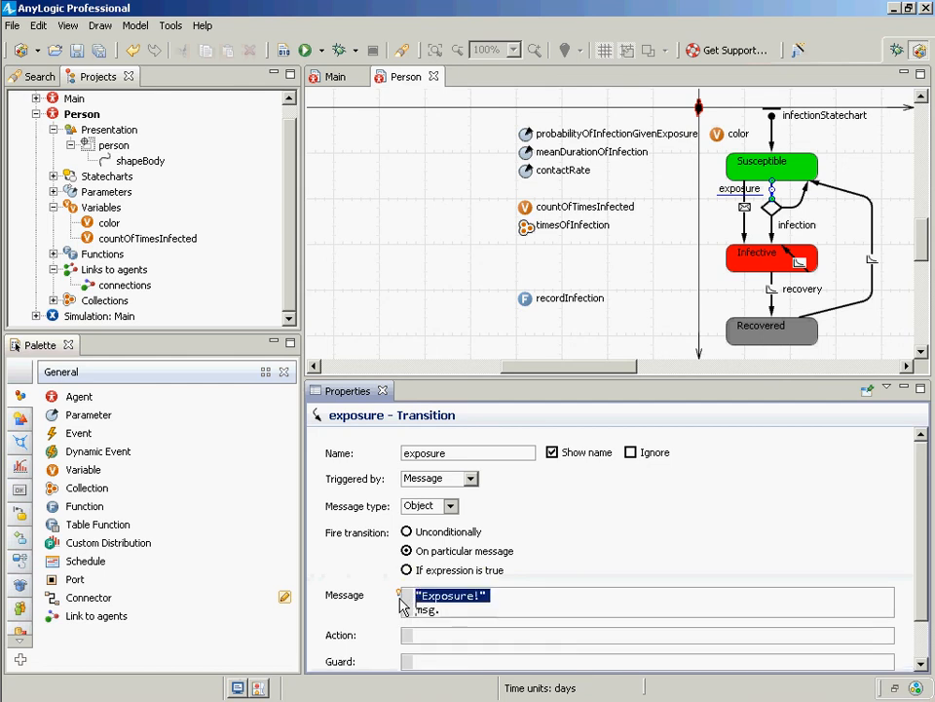
{"action": "key", "text": "Delete"}
{"action": "key", "text": "End"}
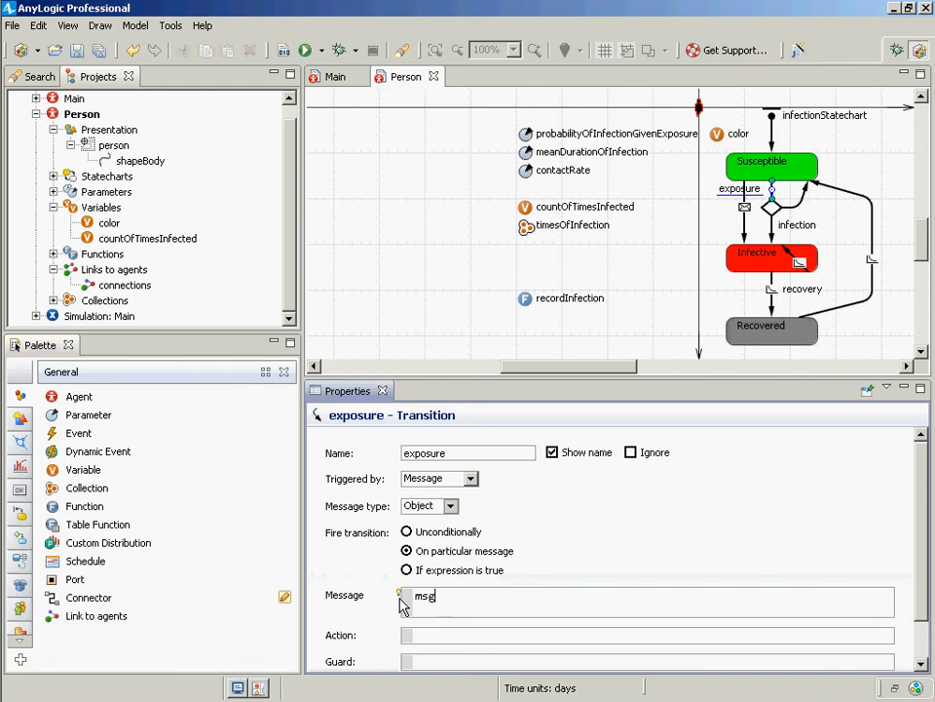
{"action": "key", "text": "Delete"}
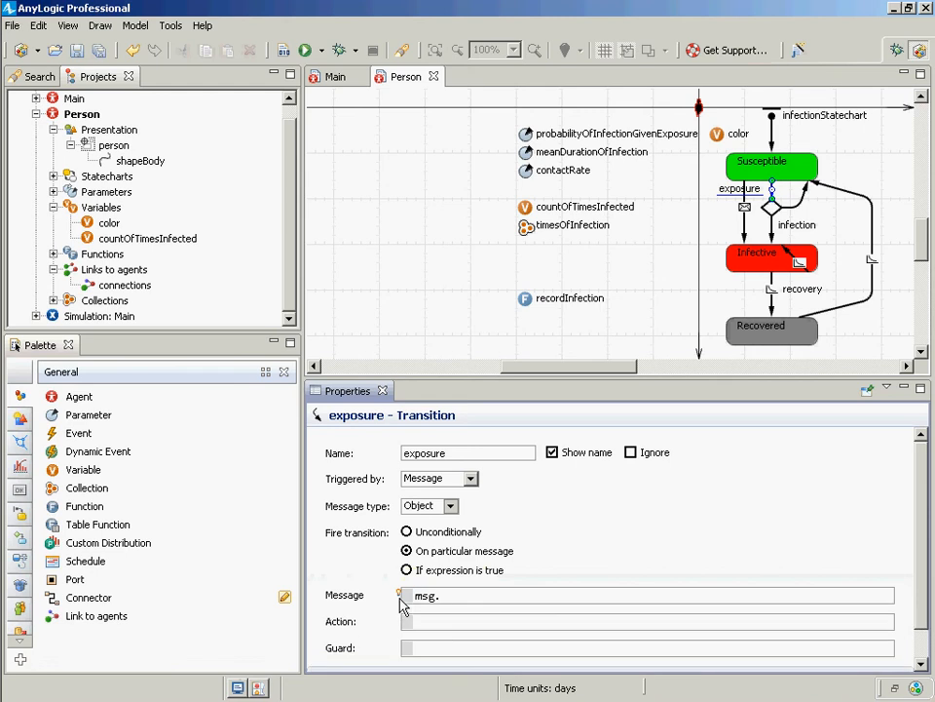
{"action": "mouse_move", "coordinate": [402, 600]}
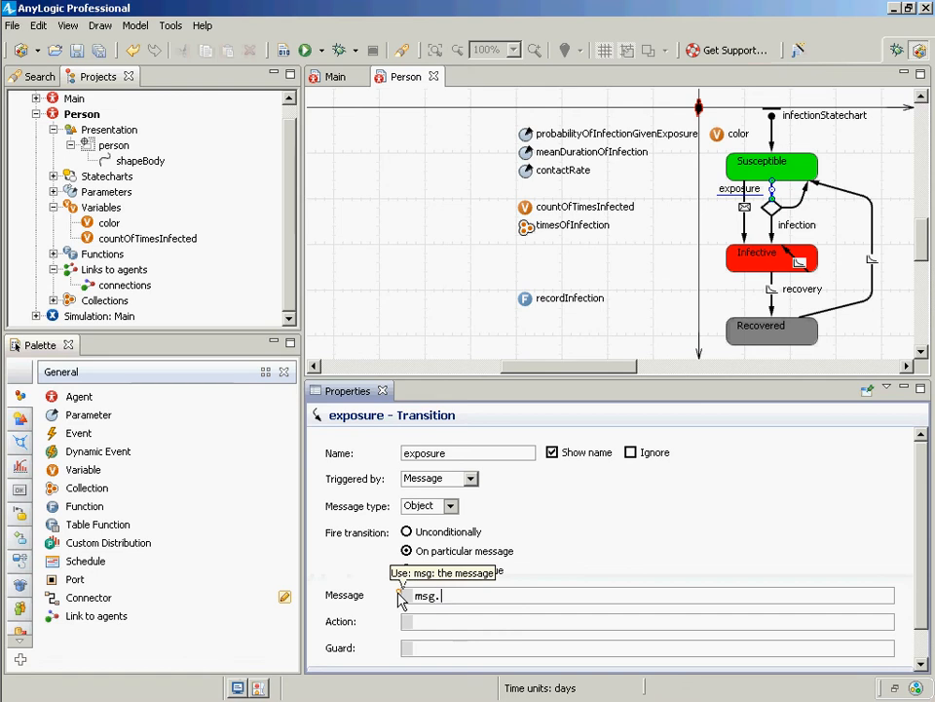
- Restore the exposure transition's message to "Exposure!"
{"action": "key", "text": "BackSpace"}
{"action": "key", "text": "BackSpace"}
{"action": "key", "text": "BackSpace"}
{"action": "key", "text": "BackSpace"}
{"action": "type", "text": "\"Exposure!\""}
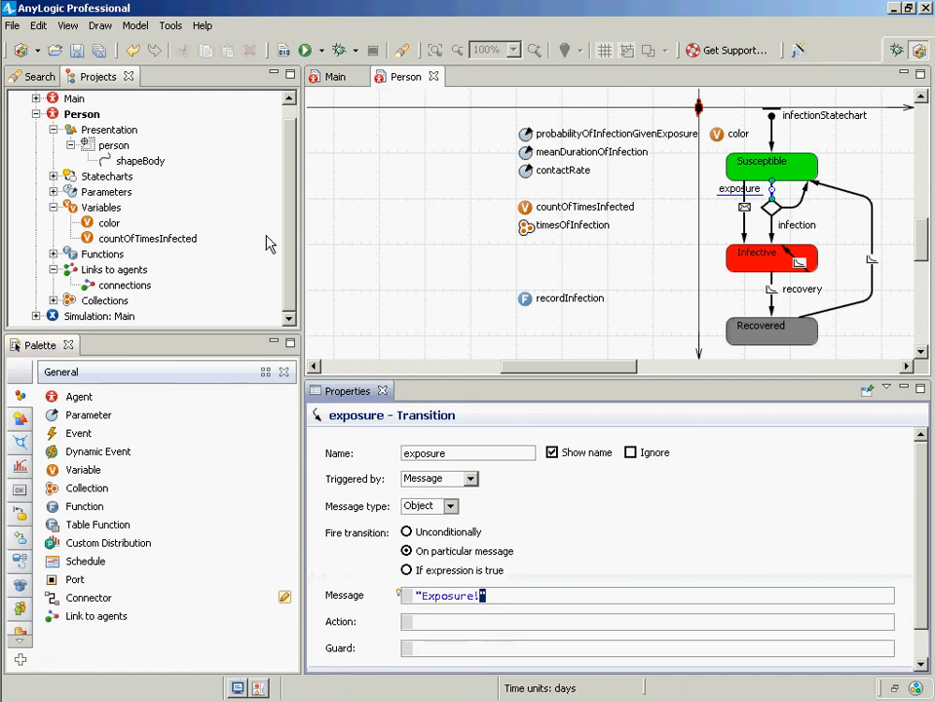
- Add a Text File element named textFileOutput to Main's diagram beside population and set its mode to Write
{"action": "left_click_drag", "start_coordinate": [292, 223], "coordinate": [294, 170]}
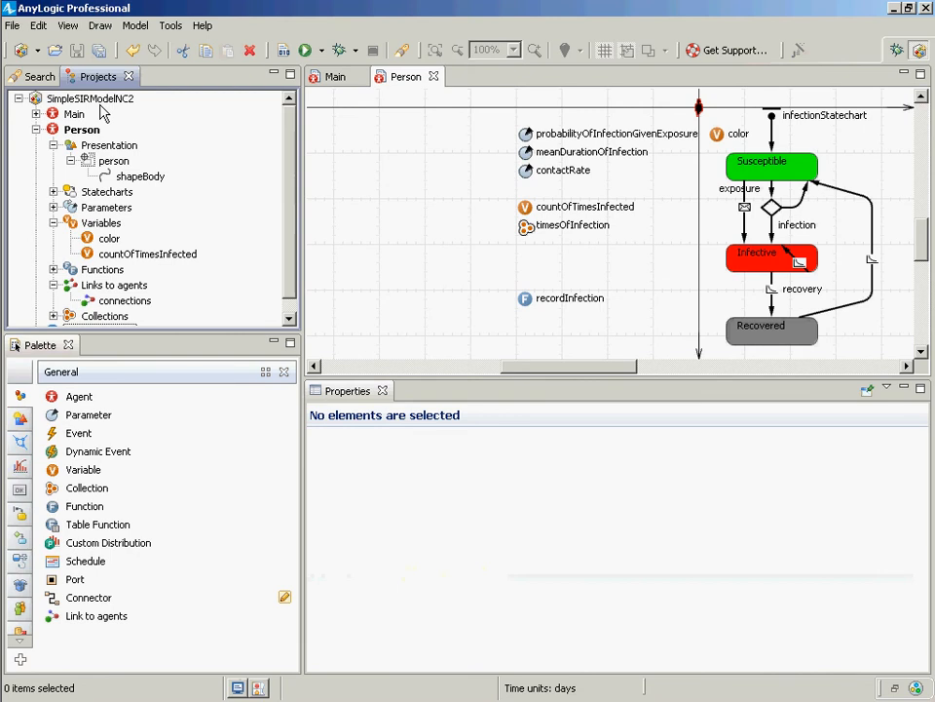
{"action": "double_click", "coordinate": [74, 114]}
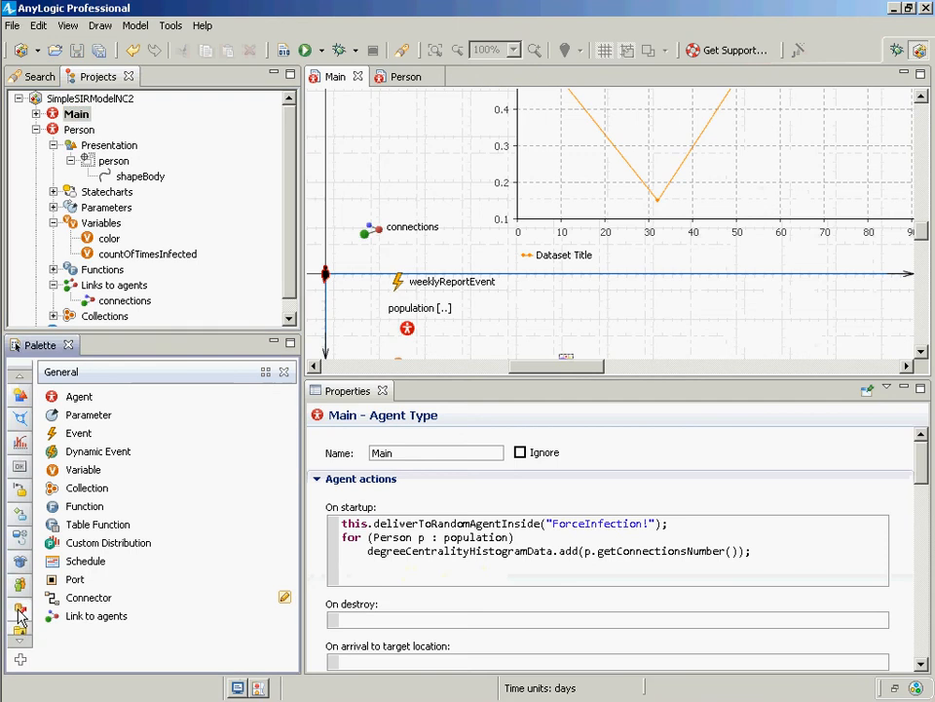
{"action": "mouse_move", "coordinate": [22, 609]}
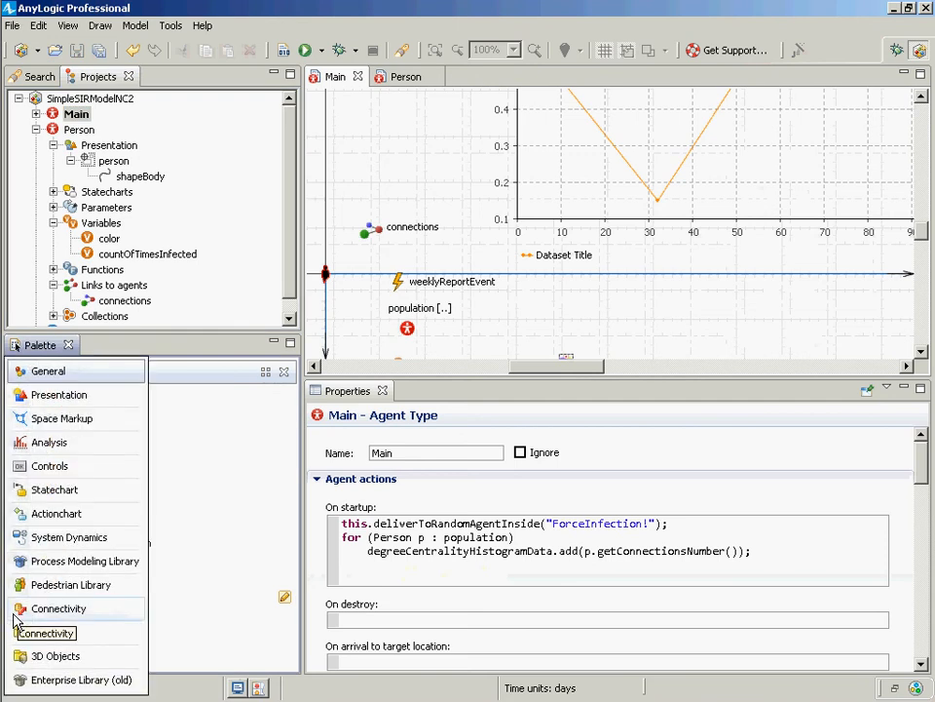
{"action": "left_click", "coordinate": [14, 614]}
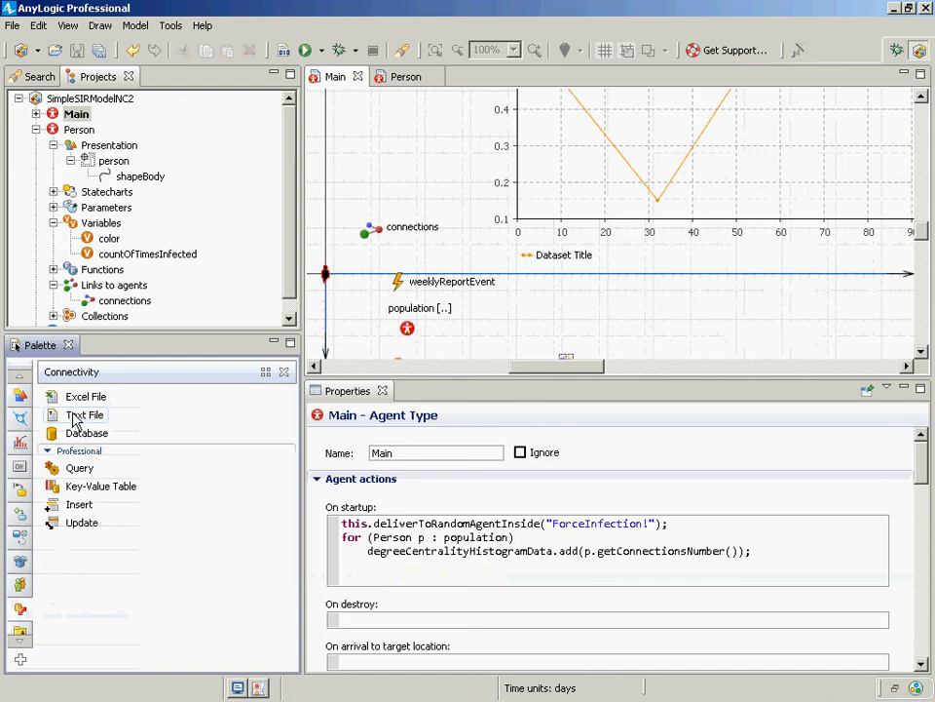
{"action": "left_click_drag", "start_coordinate": [78, 417], "coordinate": [515, 320]}
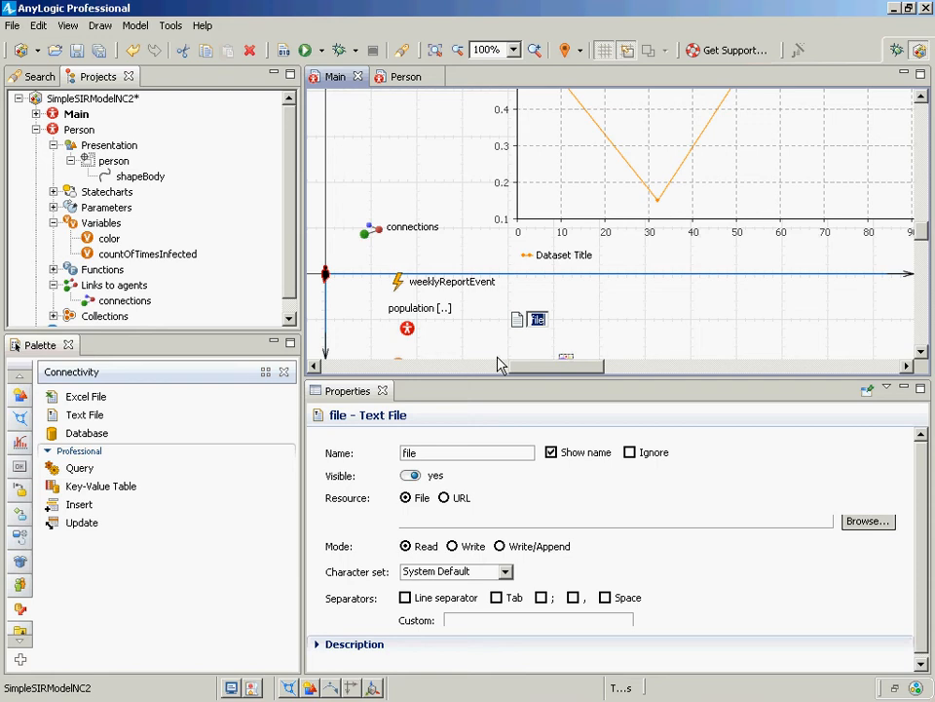
{"action": "key", "text": "Right"}
{"action": "key", "text": "BackSpace"}
{"action": "key", "text": "BackSpace"}
{"action": "key", "text": "BackSpace"}
{"action": "key", "text": "BackSpace"}
{"action": "type", "text": "textFileOutput"}
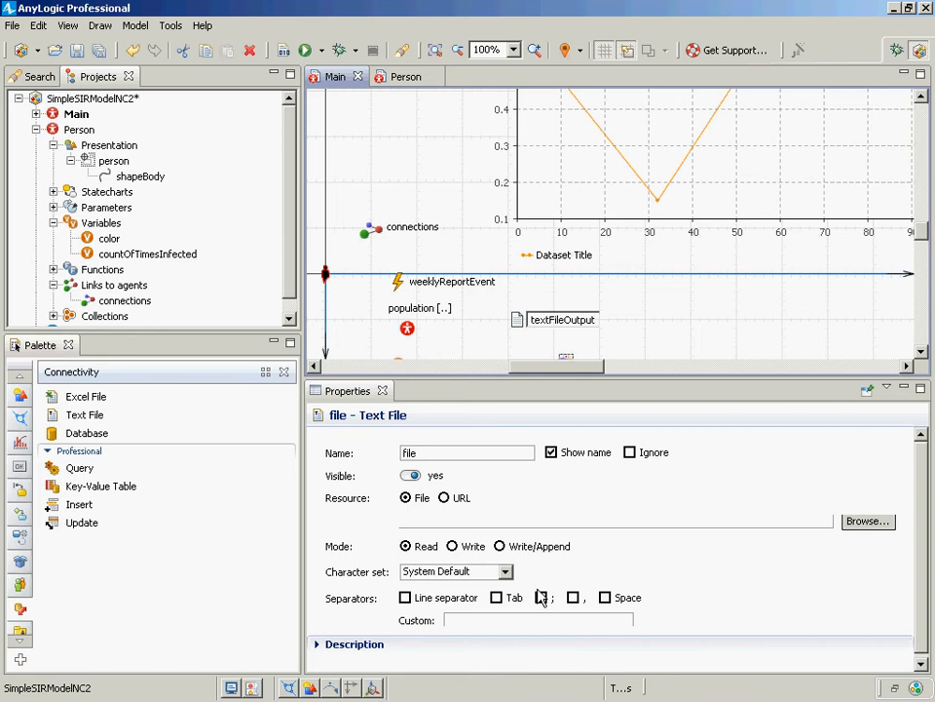
{"action": "left_click", "coordinate": [465, 548]}
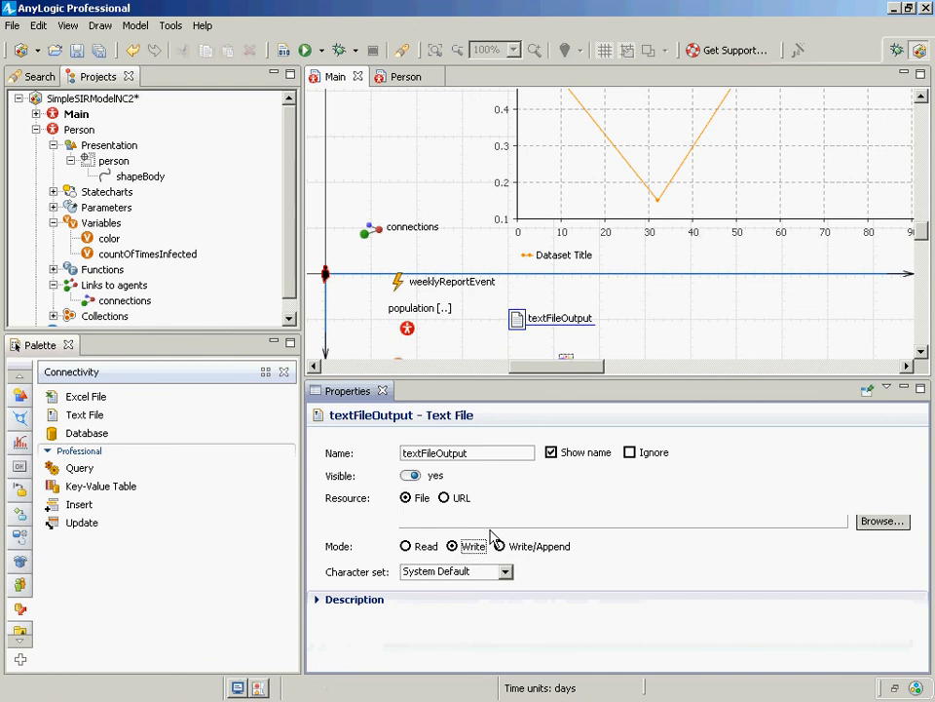
{"action": "left_click", "coordinate": [678, 523]}
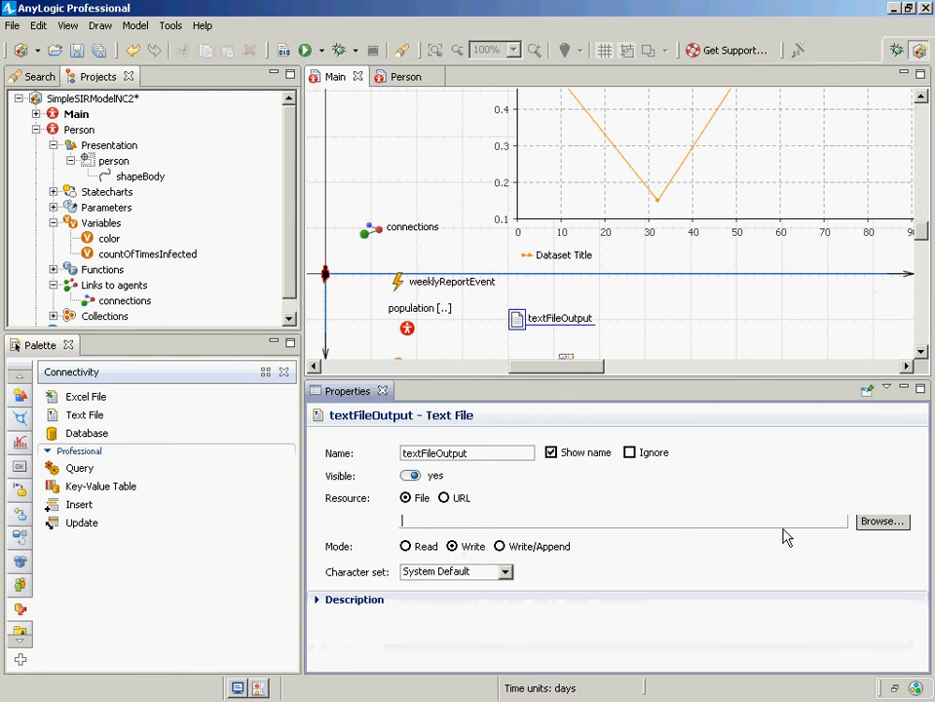
{"action": "left_click", "coordinate": [874, 531]}
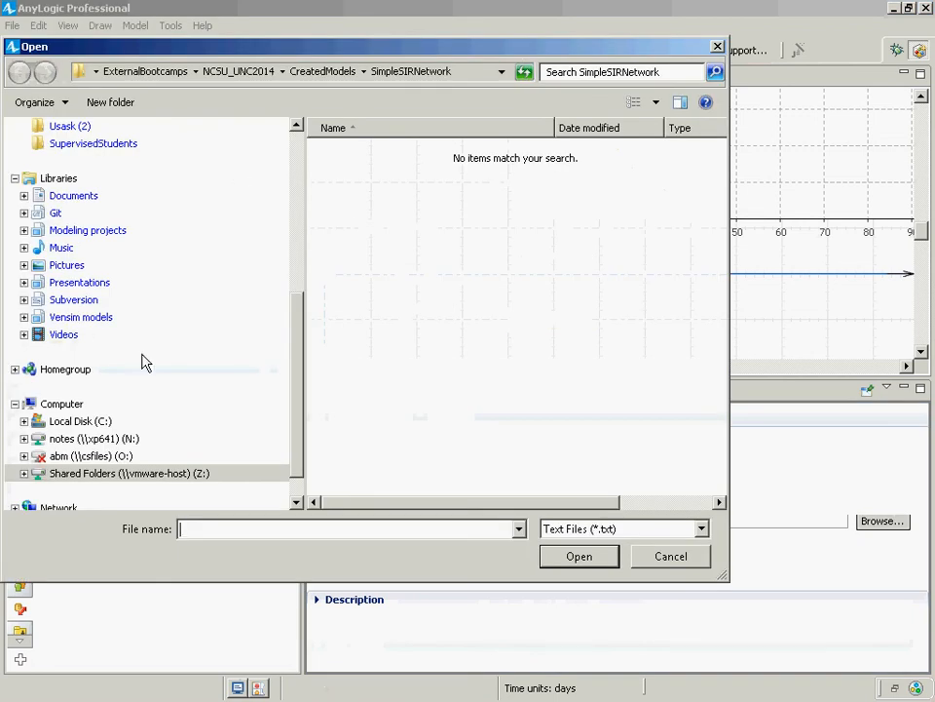
{"action": "mouse_move", "coordinate": [290, 369]}
{"action": "left_mouse_down"}
{"action": "mouse_move", "coordinate": [303, 341]}
{"action": "mouse_move", "coordinate": [287, 372]}
{"action": "left_mouse_up"}
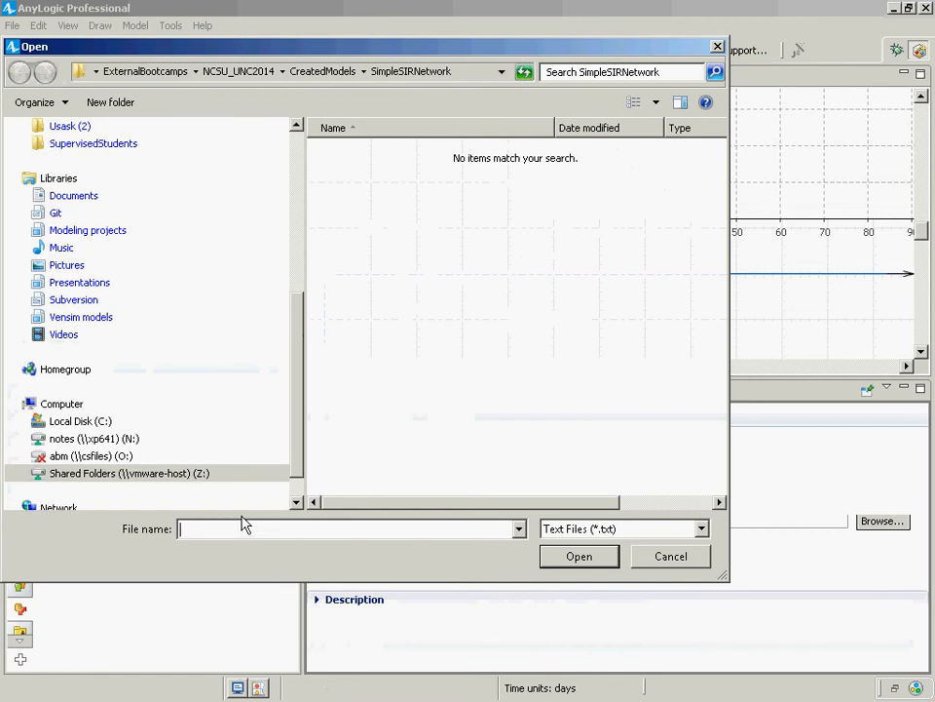
{"action": "left_click", "coordinate": [300, 183]}
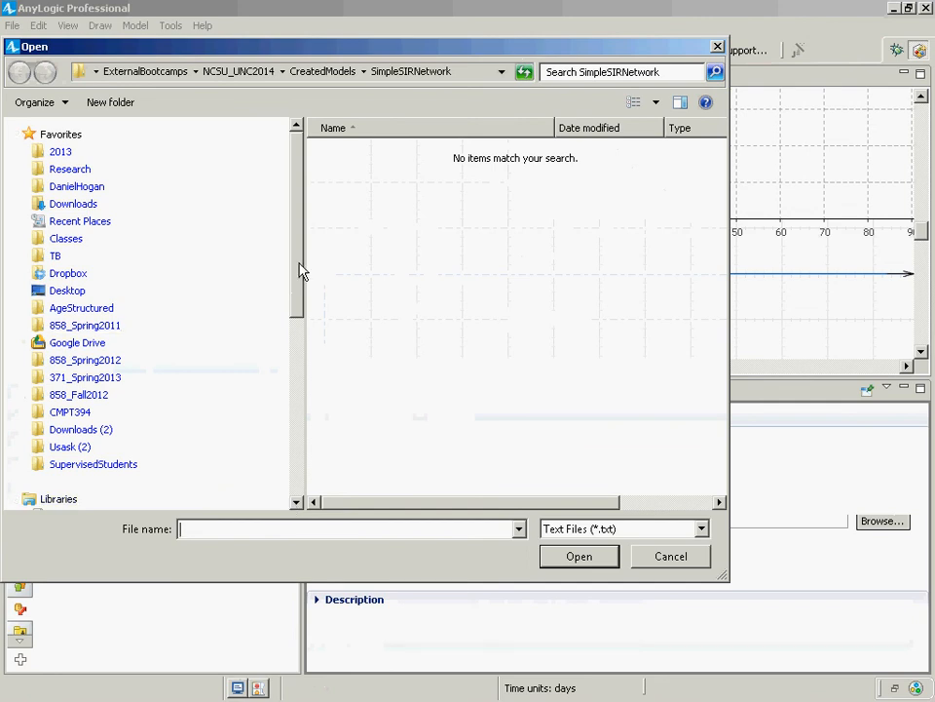
{"action": "scroll", "coordinate": [276, 419], "scroll_direction": "down", "scroll_amount": 6}
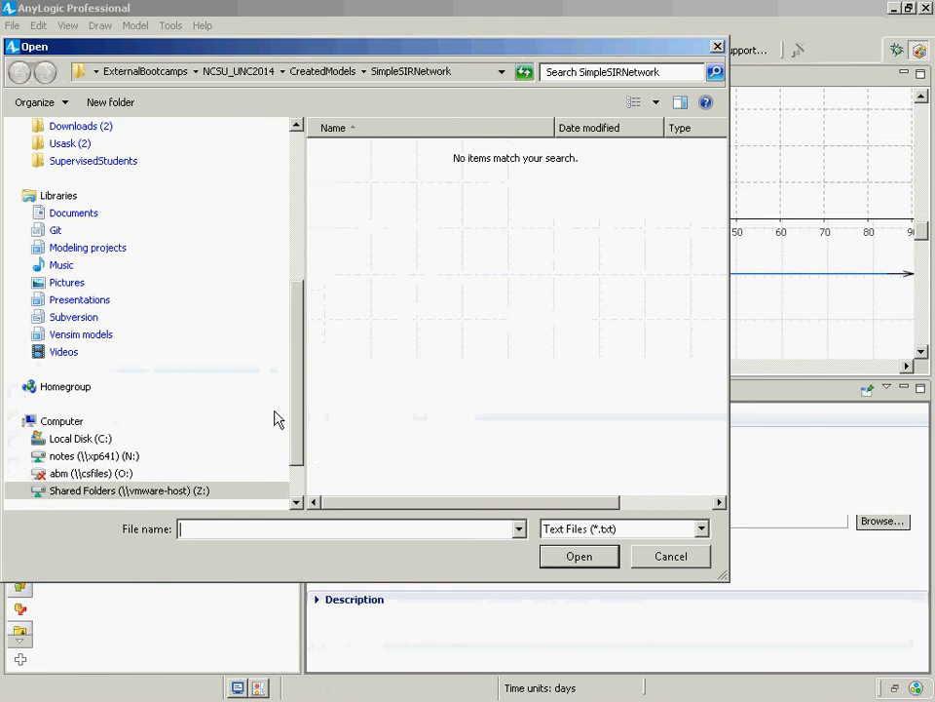
{"action": "scroll", "coordinate": [263, 458], "scroll_direction": "down", "scroll_amount": 2}
{"action": "scroll", "coordinate": [260, 419], "scroll_direction": "up", "scroll_amount": 4}
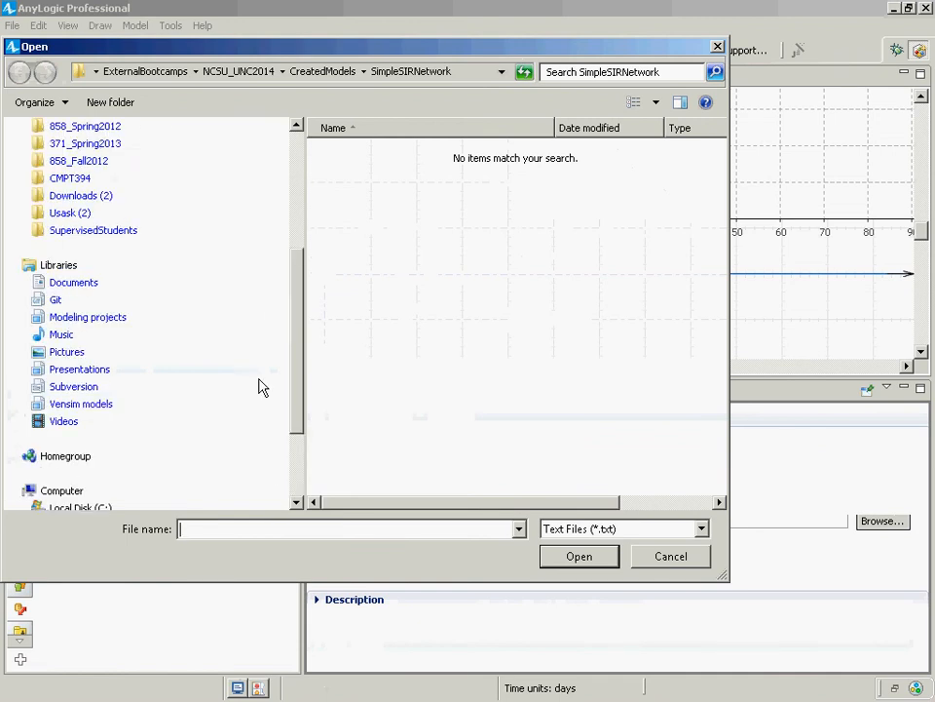
{"action": "scroll", "coordinate": [257, 341], "scroll_direction": "up", "scroll_amount": 5}
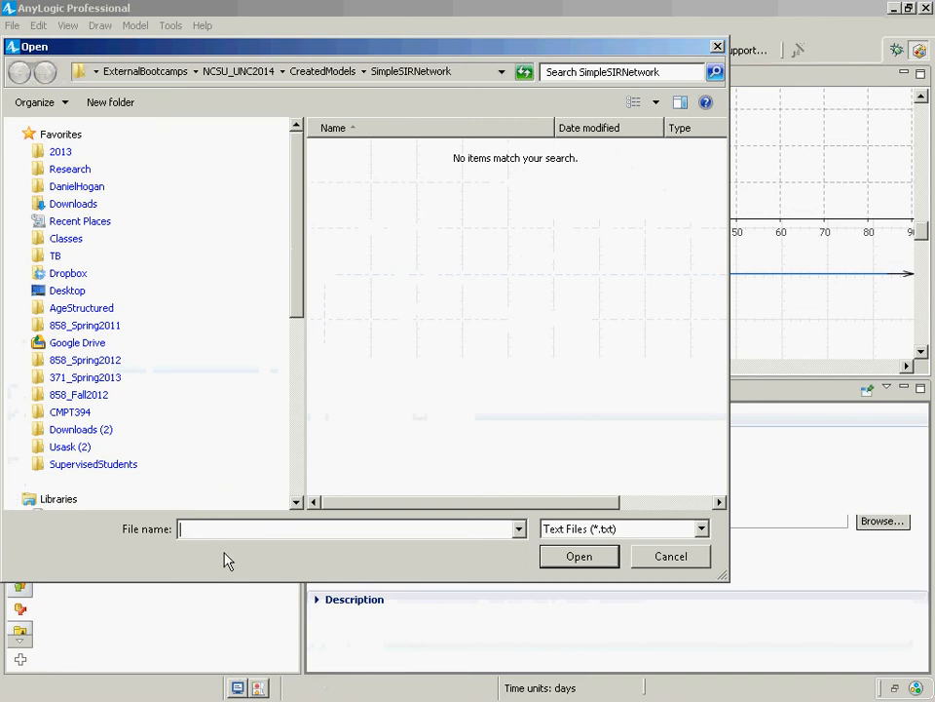
{"action": "type", "text": "c:\\tmp\\"}
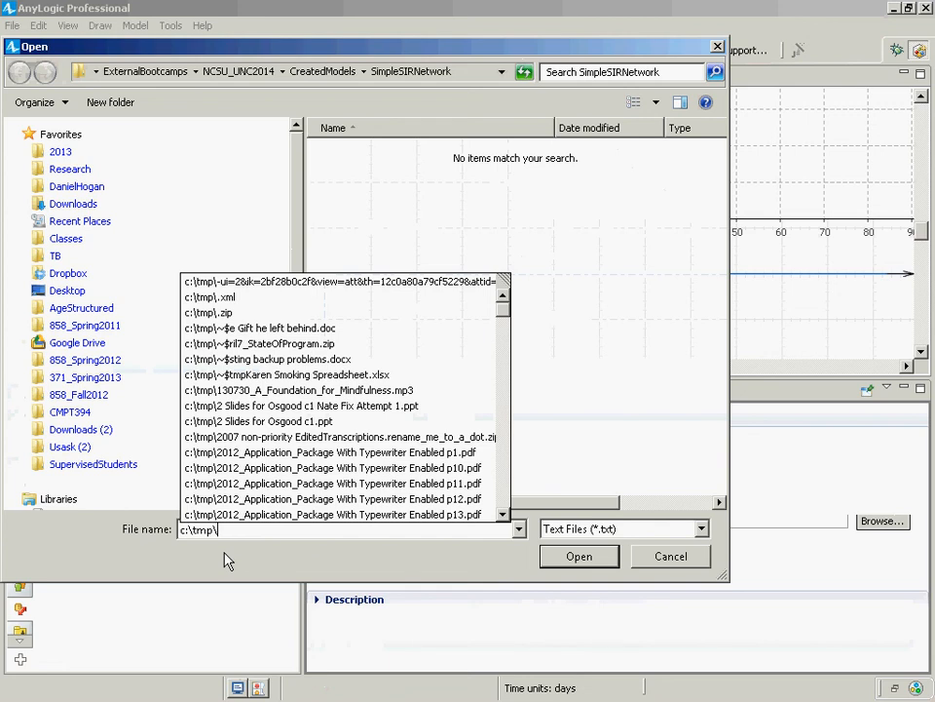
{"action": "type", "text": "File"}
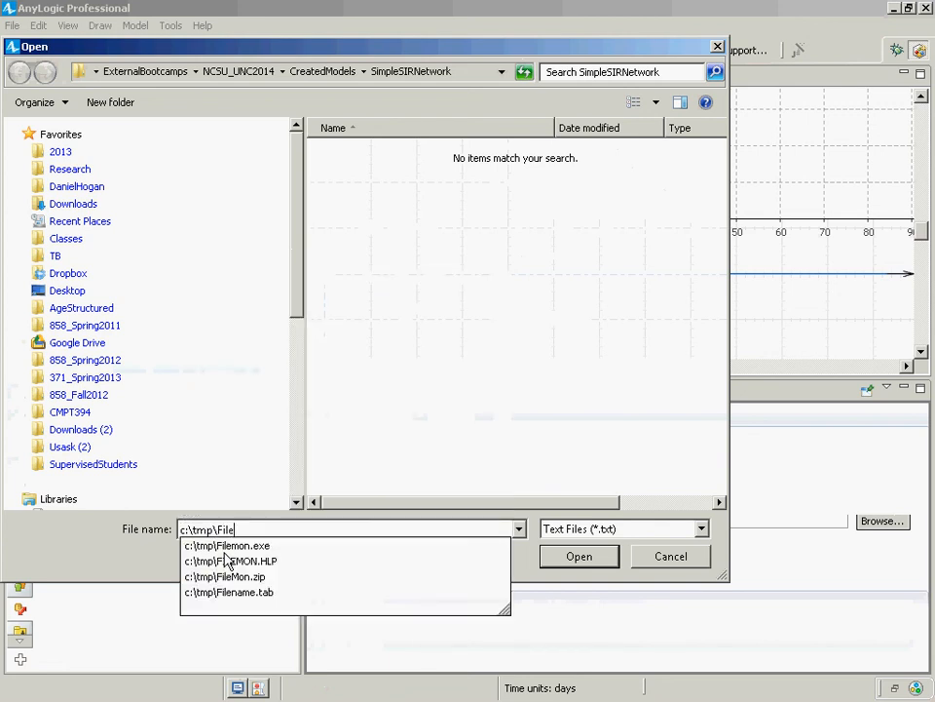
{"action": "key", "text": "Escape"}
{"action": "key", "text": "Escape"}
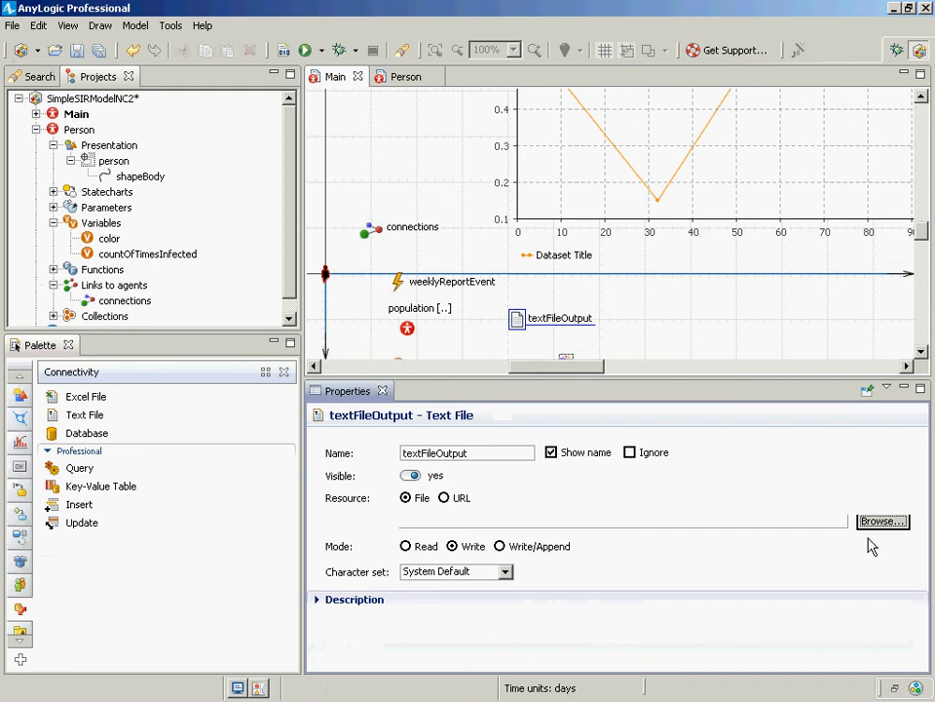
- Set textFileOutput's file to SIROutput.txt in the SimpleSIRNetwork folder and save the model
{"action": "left_click", "coordinate": [898, 522]}
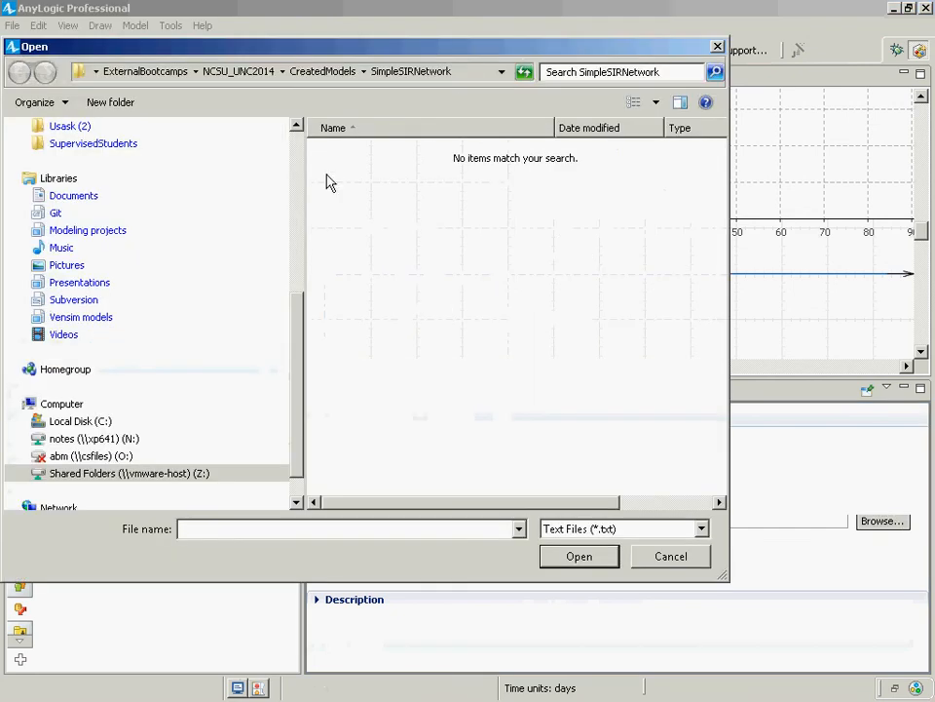
{"action": "left_click", "coordinate": [199, 528]}
{"action": "type", "text": "file"}
{"action": "key", "text": "BackSpace"}
{"action": "key", "text": "BackSpace"}
{"action": "key", "text": "BackSpace"}
{"action": "key", "text": "BackSpace"}
{"action": "type", "text": "te"}
{"action": "key", "text": "BackSpace"}
{"action": "key", "text": "BackSpace"}
{"action": "type", "text": "SIROutput.txt"}
{"action": "key", "text": "Return"}
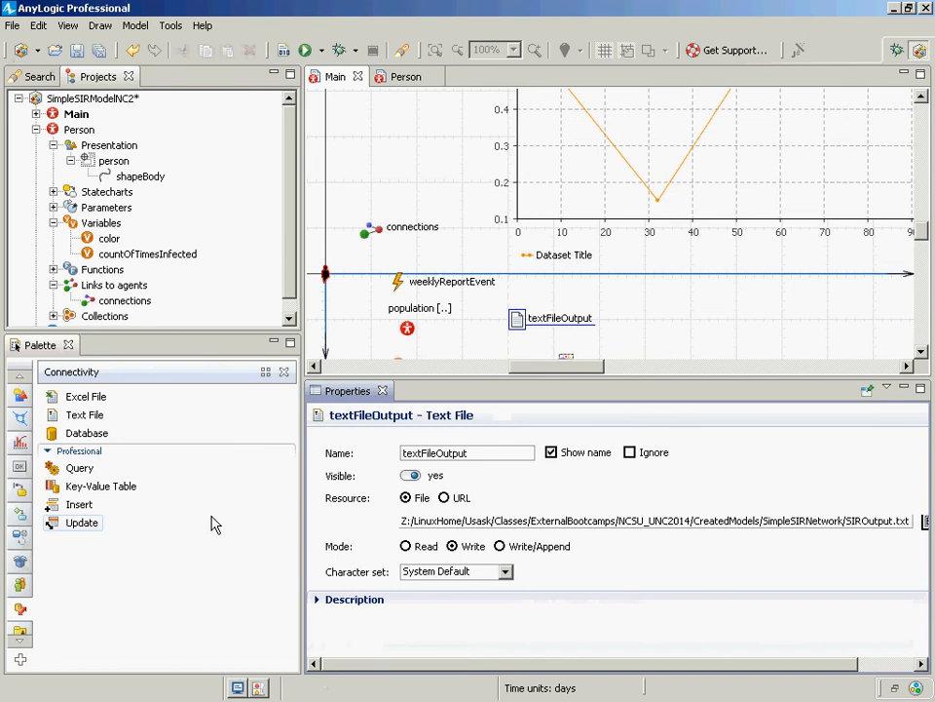
{"action": "key", "text": "ctrl+s"}
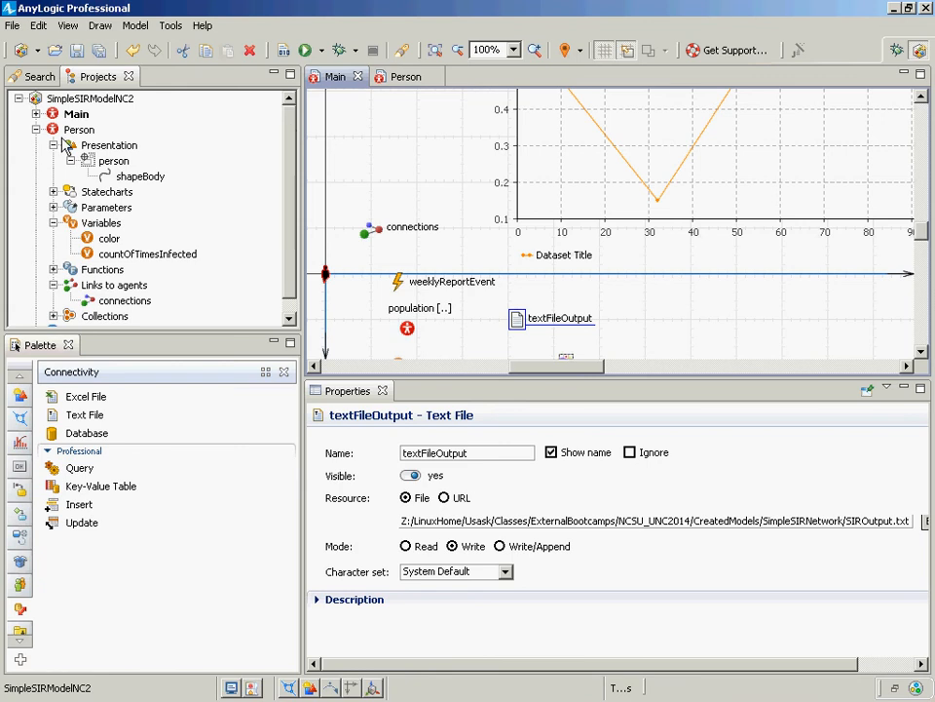
- Examine Main's On startup and On destroy actions and the diagram elements around textFileOutput
{"action": "left_click_drag", "start_coordinate": [289, 168], "coordinate": [252, 45]}
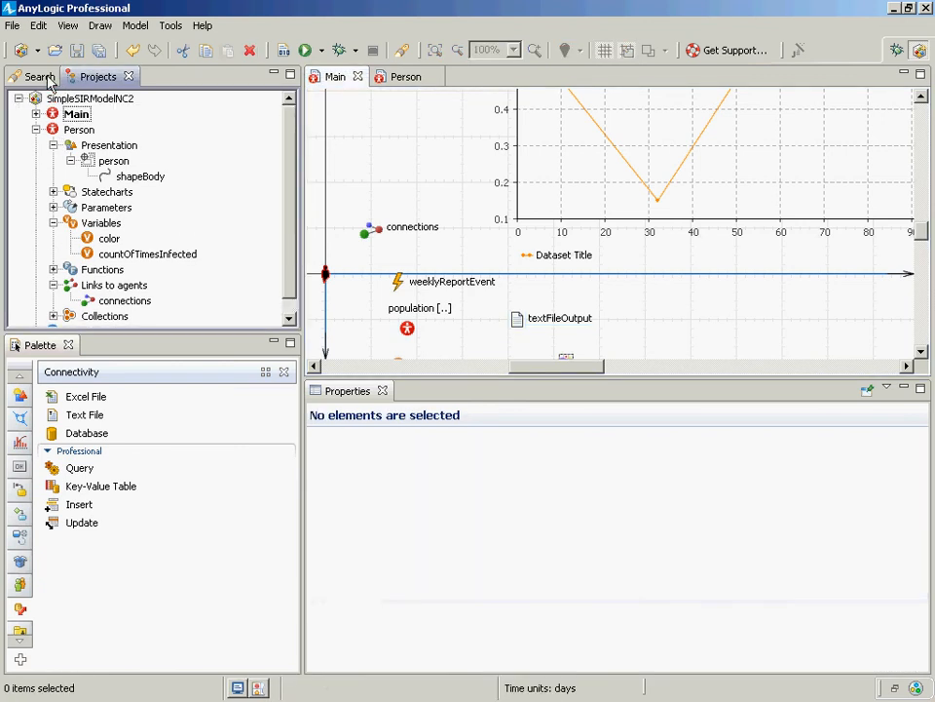
{"action": "left_click", "coordinate": [36, 114]}
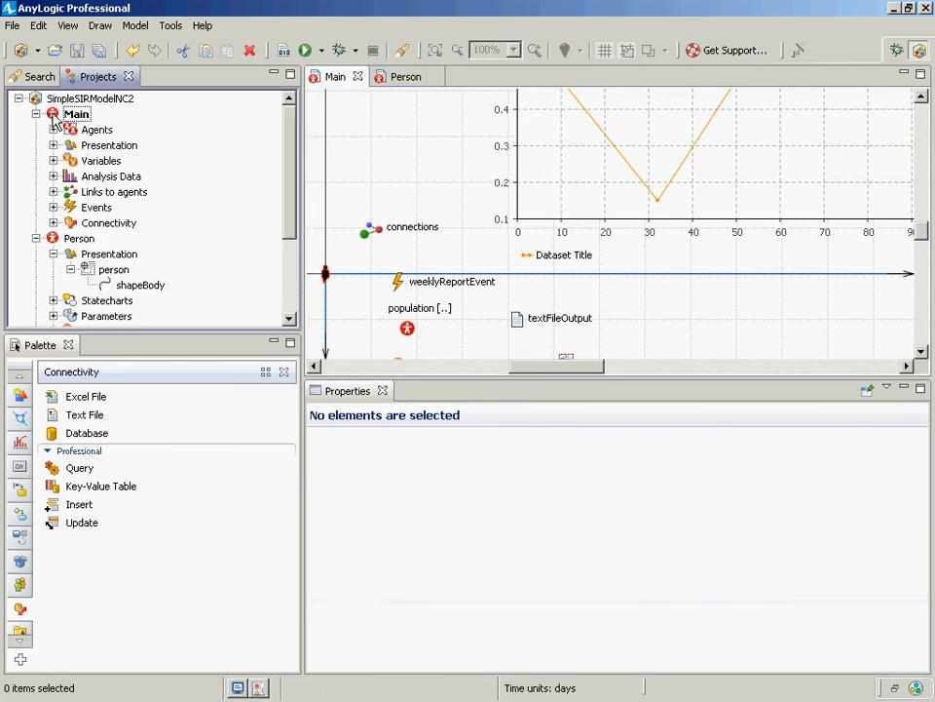
{"action": "left_click", "coordinate": [59, 115]}
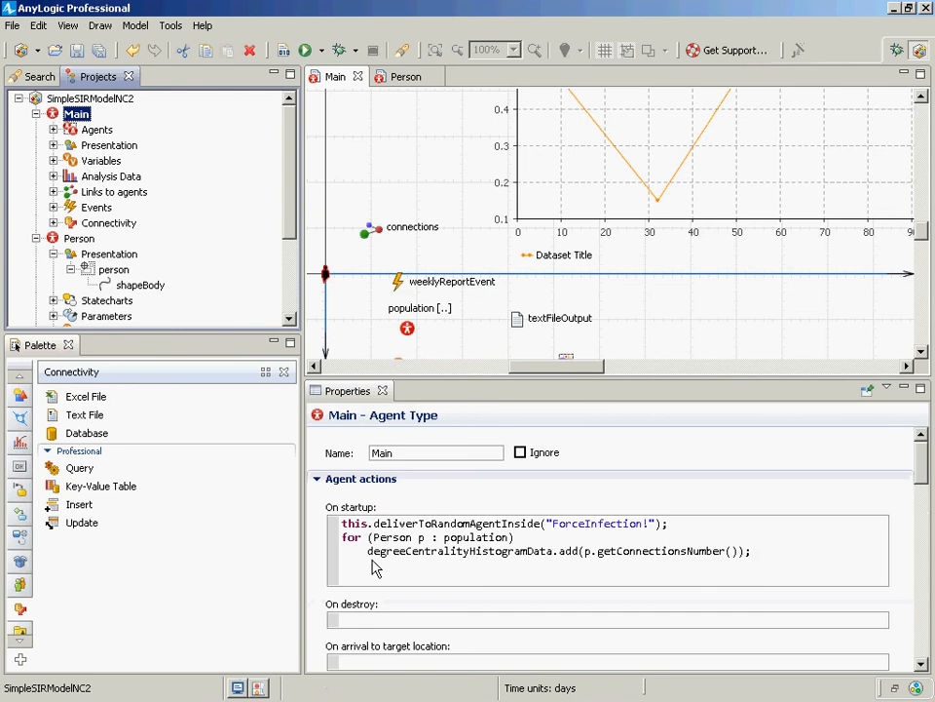
{"action": "left_click", "coordinate": [359, 524]}
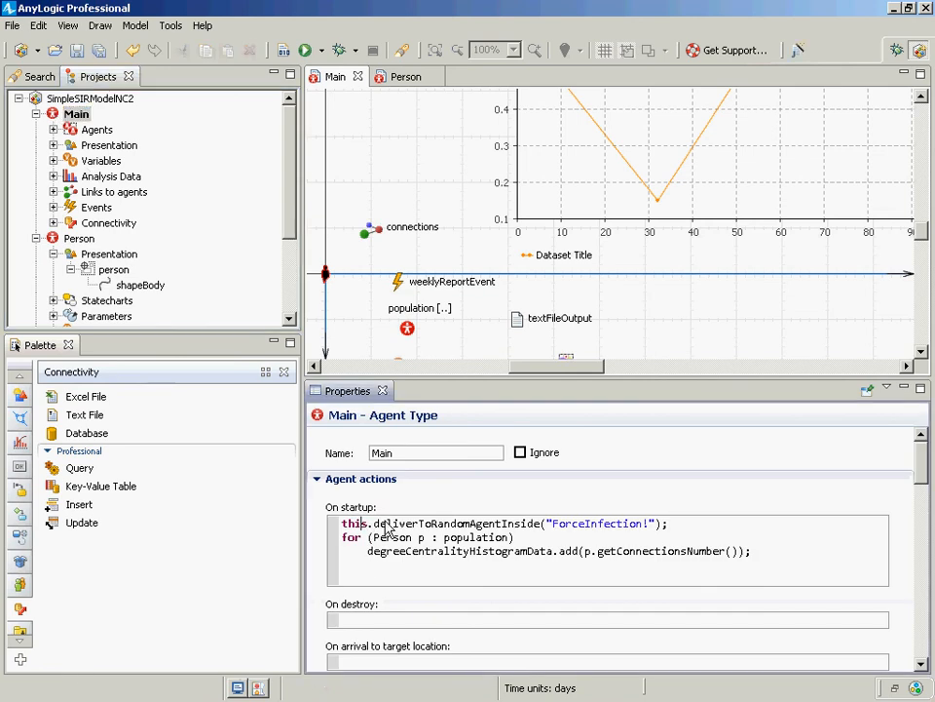
{"action": "key", "text": "Home"}
{"action": "key", "text": "Down"}
{"action": "key", "text": "Down"}
{"action": "key", "text": "Down"}
{"action": "left_click", "coordinate": [378, 625]}
{"action": "left_click", "coordinate": [921, 352]}
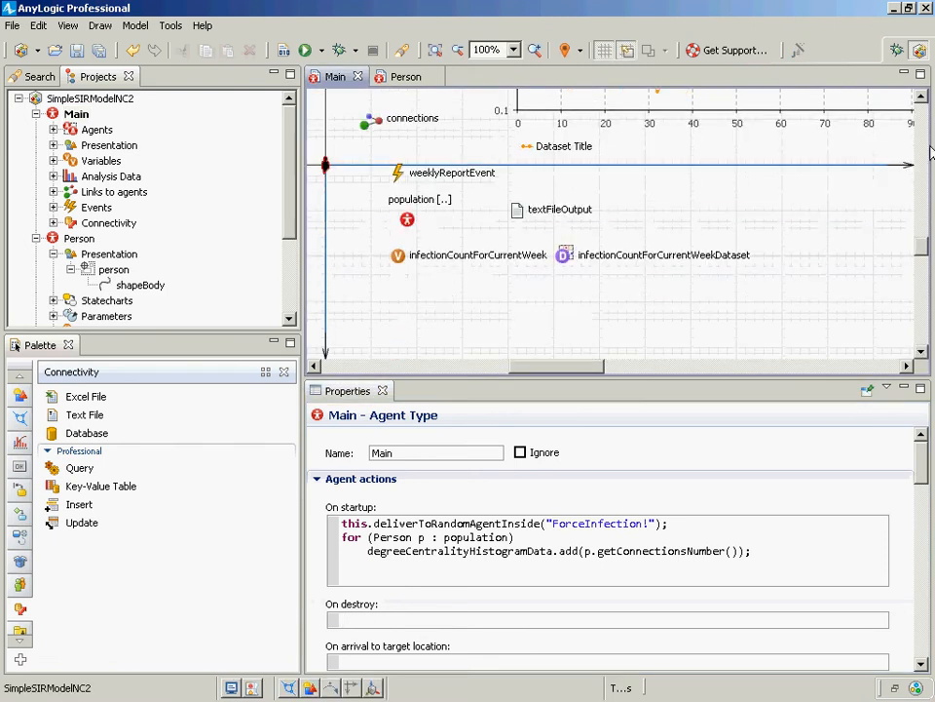
{"action": "mouse_move", "coordinate": [931, 249]}
{"action": "left_mouse_down"}
{"action": "mouse_move", "coordinate": [931, 180]}
{"action": "mouse_move", "coordinate": [915, 250]}
{"action": "left_mouse_up"}
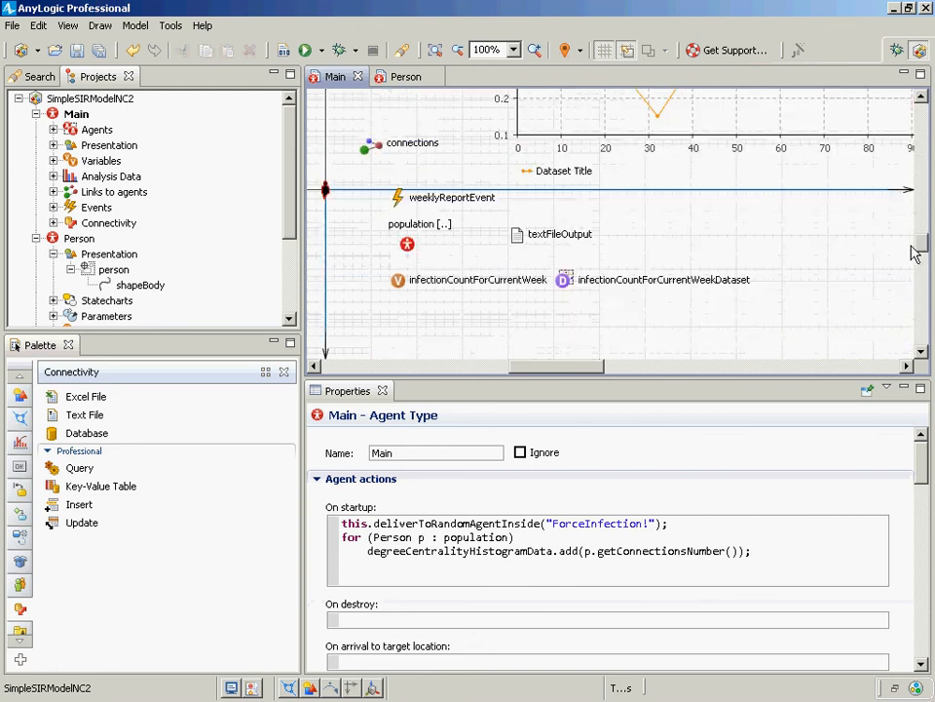
{"action": "mouse_move", "coordinate": [595, 371]}
{"action": "left_mouse_down"}
{"action": "mouse_move", "coordinate": [545, 369]}
{"action": "mouse_move", "coordinate": [587, 368]}
{"action": "left_mouse_up"}
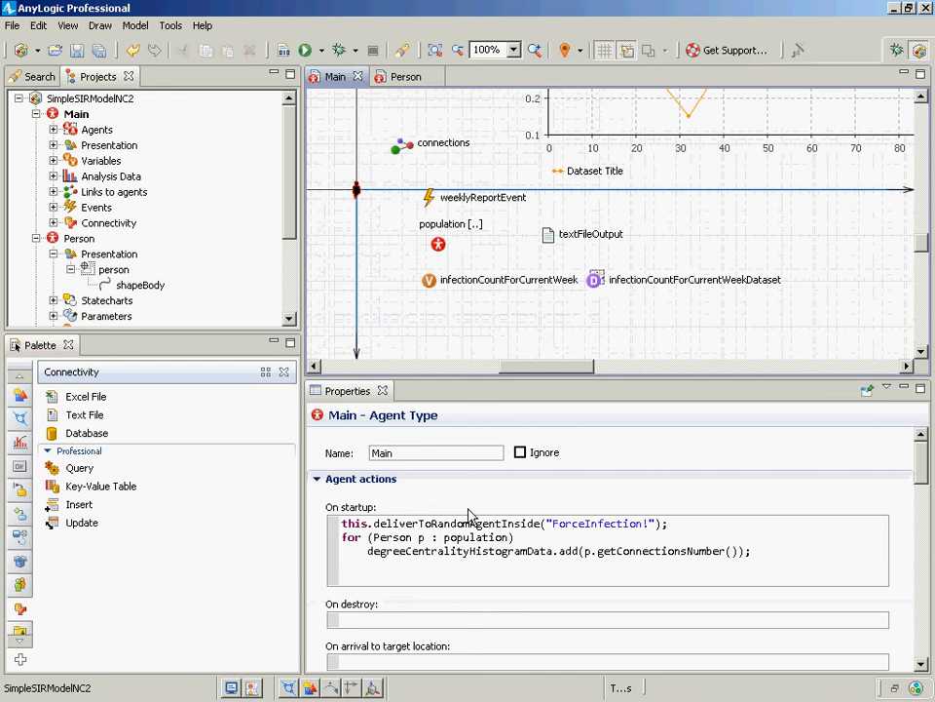
- Start Main's On destroy action with a member reference on the textFileOutput element
{"action": "left_click", "coordinate": [365, 621]}
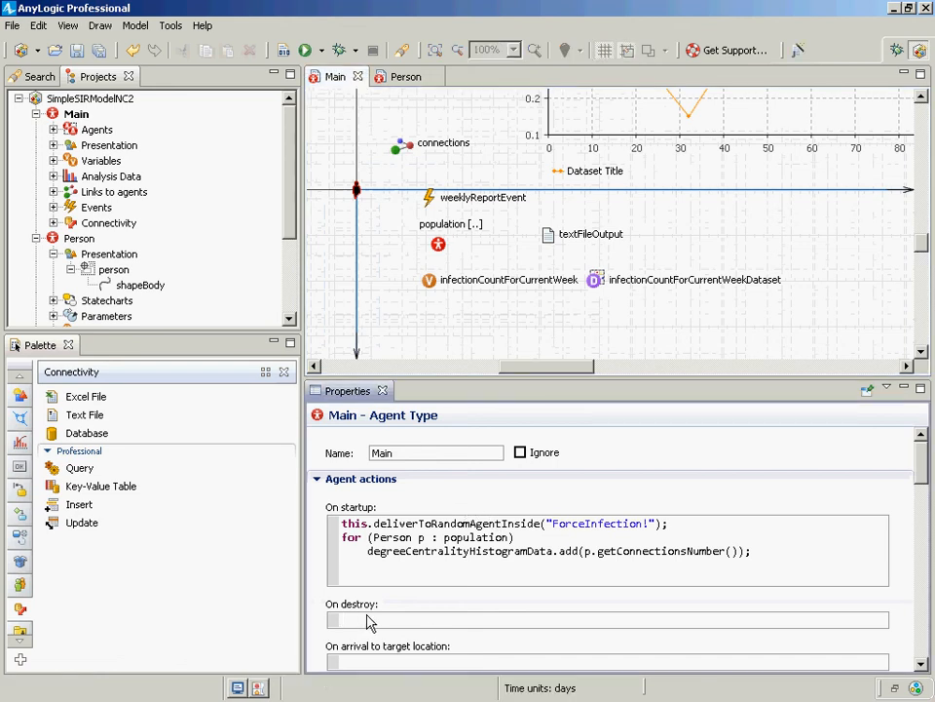
{"action": "type", "text": "traceln("}
{"action": "key", "text": "ctrl+shift+Left"}
{"action": "key", "text": "ctrl+shift+Left"}
{"action": "type", "text": "textFil"}
{"action": "key", "text": "ctrl+space"}
{"action": "key", "text": "Return"}
{"action": "type", "text": "."}
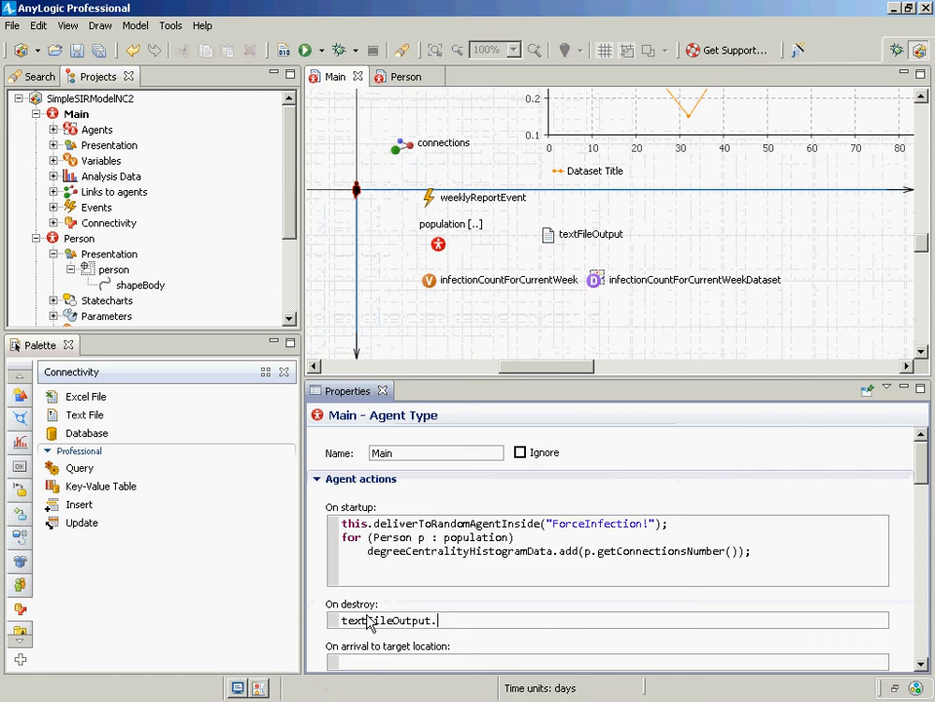
- Complete the On destroy reference with textFileOutput's println method
{"action": "type", "text": "print(\""}
{"action": "key", "text": "BackSpace"}
{"action": "key", "text": "BackSpace"}
{"action": "key", "text": "ctrl+space"}
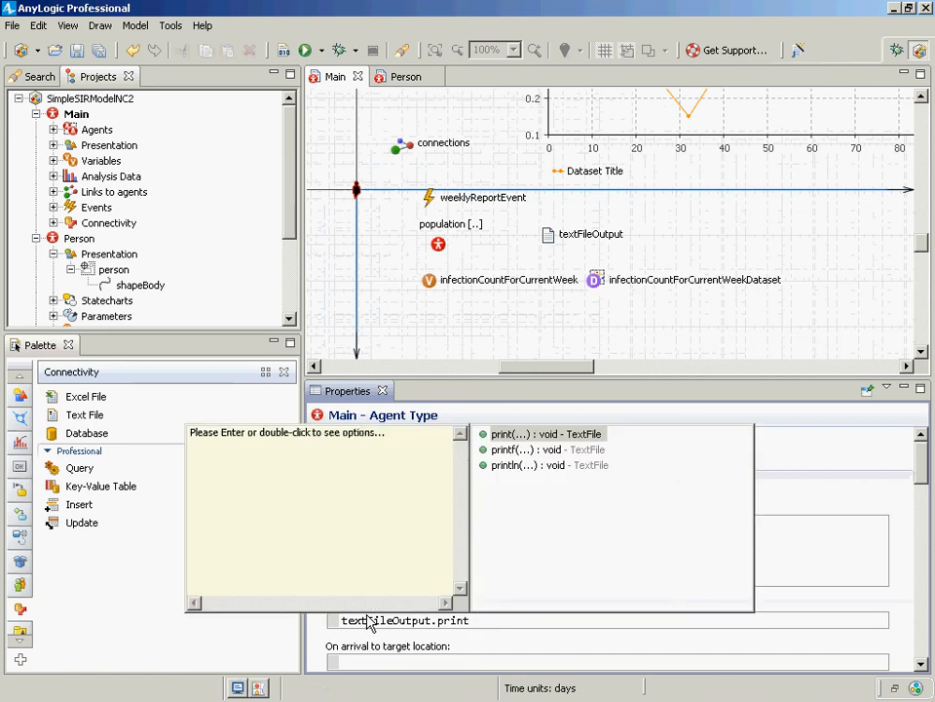
{"action": "key", "text": "Down"}
{"action": "key", "text": "Down"}
{"action": "key", "text": "Return"}
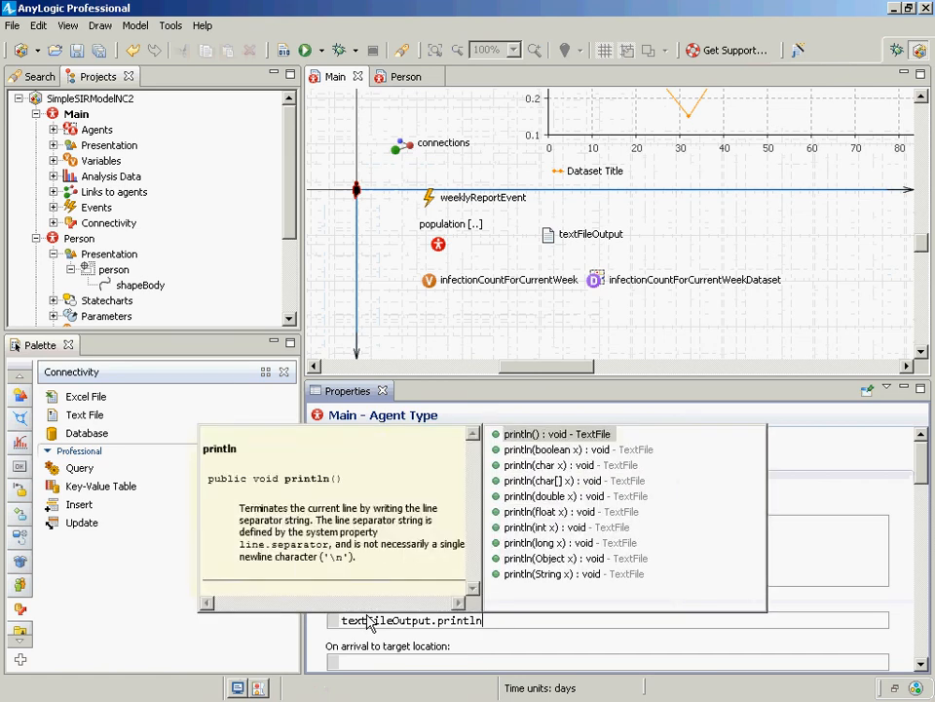
{"action": "key", "text": "Escape"}
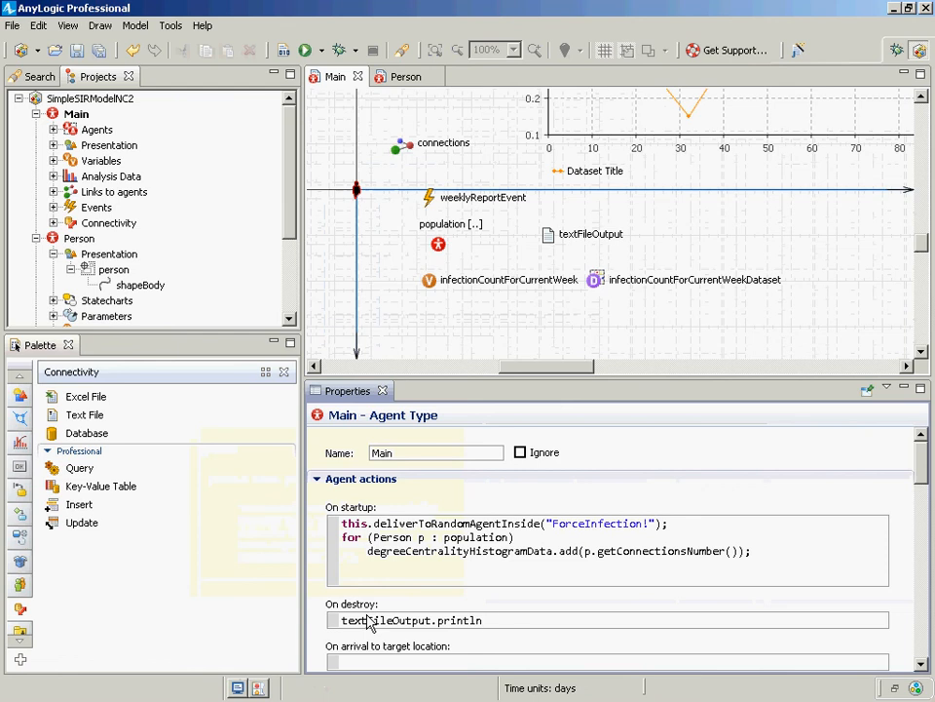
- Give the println call the text "New Infections per Week:", end the statement and start a new line
{"action": "type", "text": "(\""}
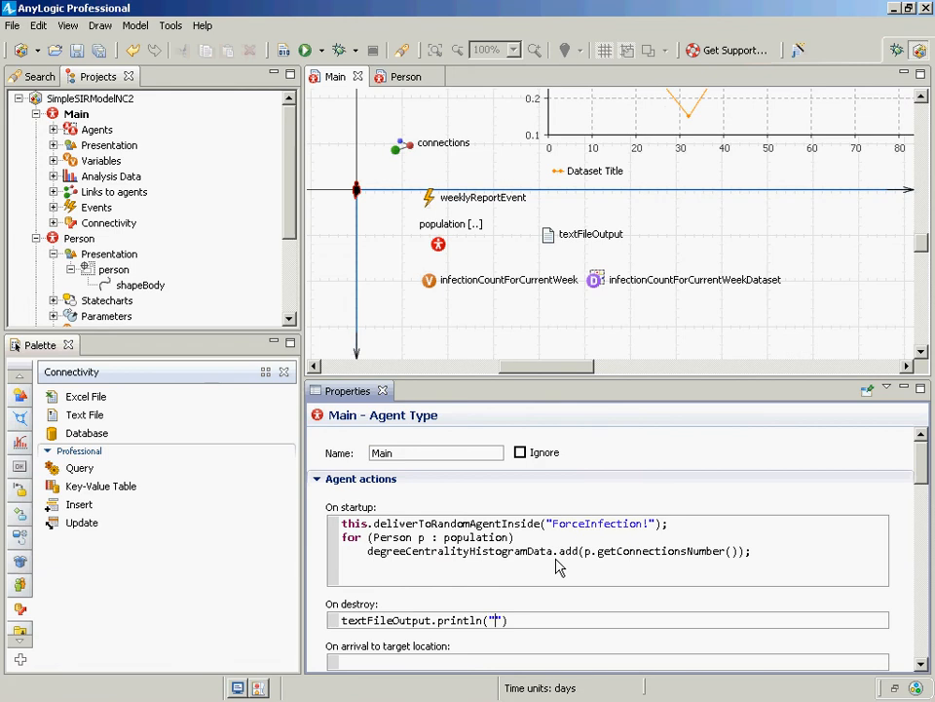
{"action": "type", "text": "New Infections"}
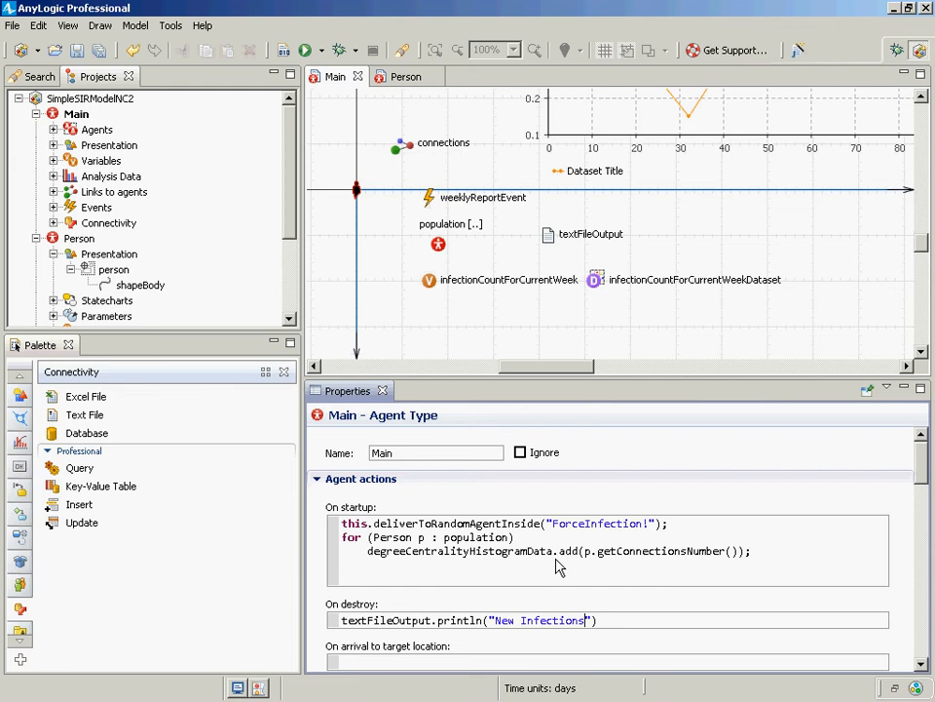
{"action": "type", "text": " per Week:"}
{"action": "key", "text": "End"}
{"action": "type", "text": ";"}
{"action": "key", "text": "Return"}
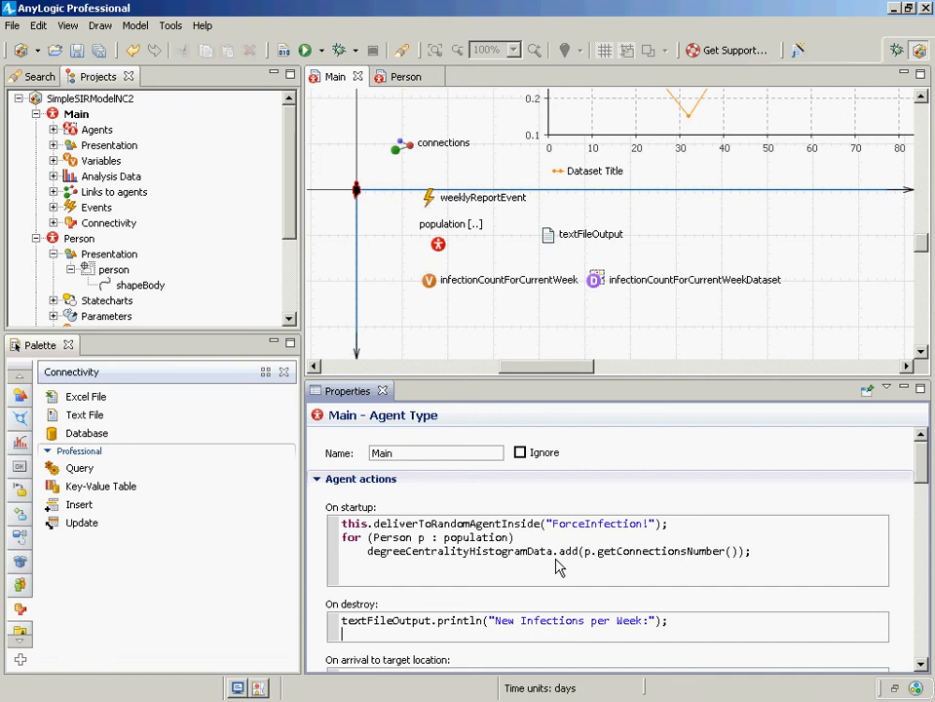
- Add the second On destroy statement textFileOutput.print(infectionCountForCurrentWeek); reusing the textFileOutput call from the line above
{"action": "key", "text": "Up"}
{"action": "key", "text": "ctrl+shift+Right"}
{"action": "key", "text": "ctrl+shift+Right"}
{"action": "key", "text": "ctrl+shift+Right"}
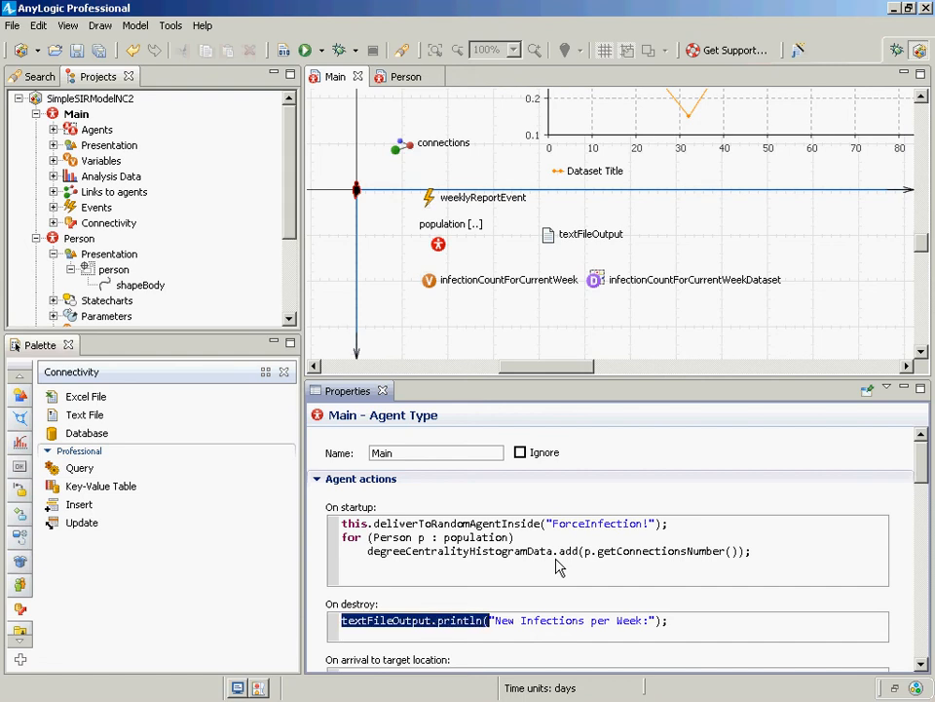
{"action": "key", "text": "ctrl+c"}
{"action": "key", "text": "Down"}
{"action": "key", "text": "ctrl+v"}
{"action": "key", "text": "shift+Left"}
{"action": "key", "text": "shift+Left"}
{"action": "key", "text": "shift+Left"}
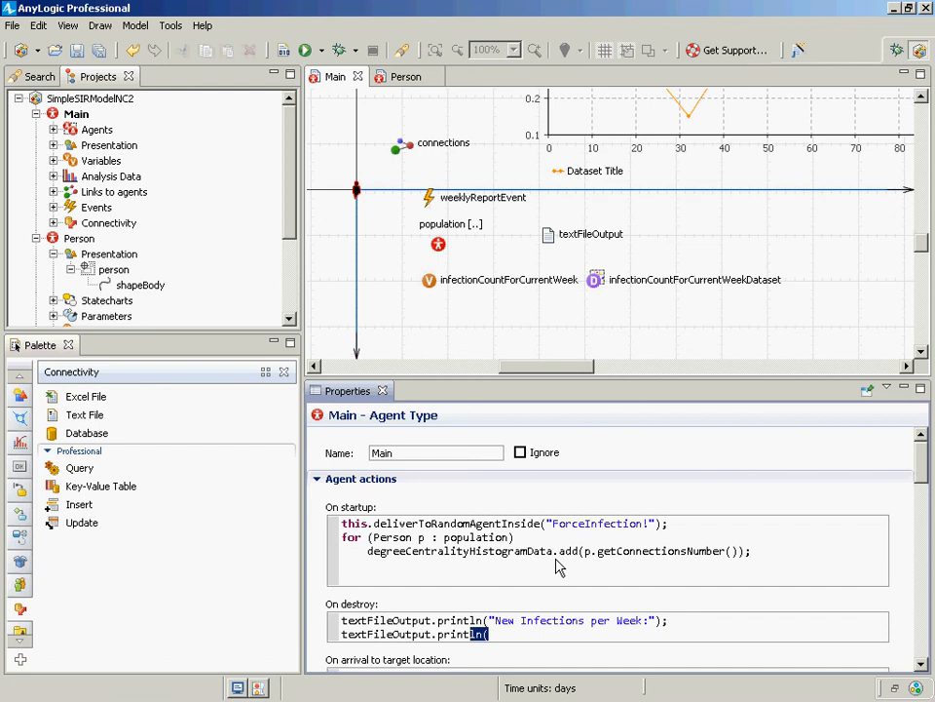
{"action": "type", "text": "(infe"}
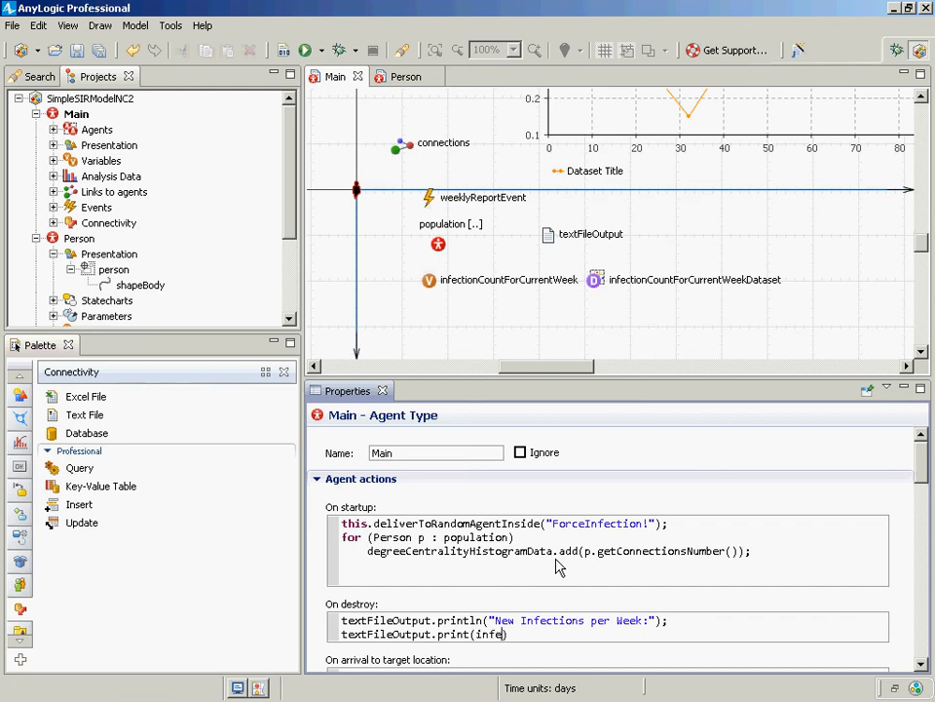
{"action": "key", "text": "ctrl+space"}
{"action": "key", "text": "Return"}
{"action": "type", "text": ";"}
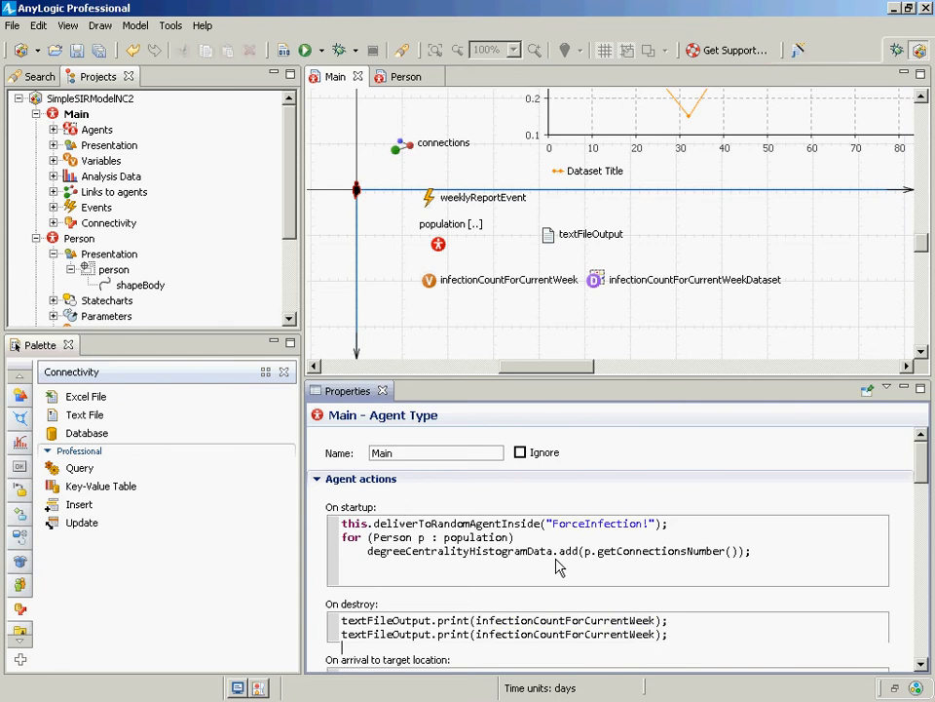
- Copy Main's On destroy code and replace the text in Notepad with it
{"action": "key", "text": "ctrl+a"}
{"action": "key", "text": "alt+Tab"}
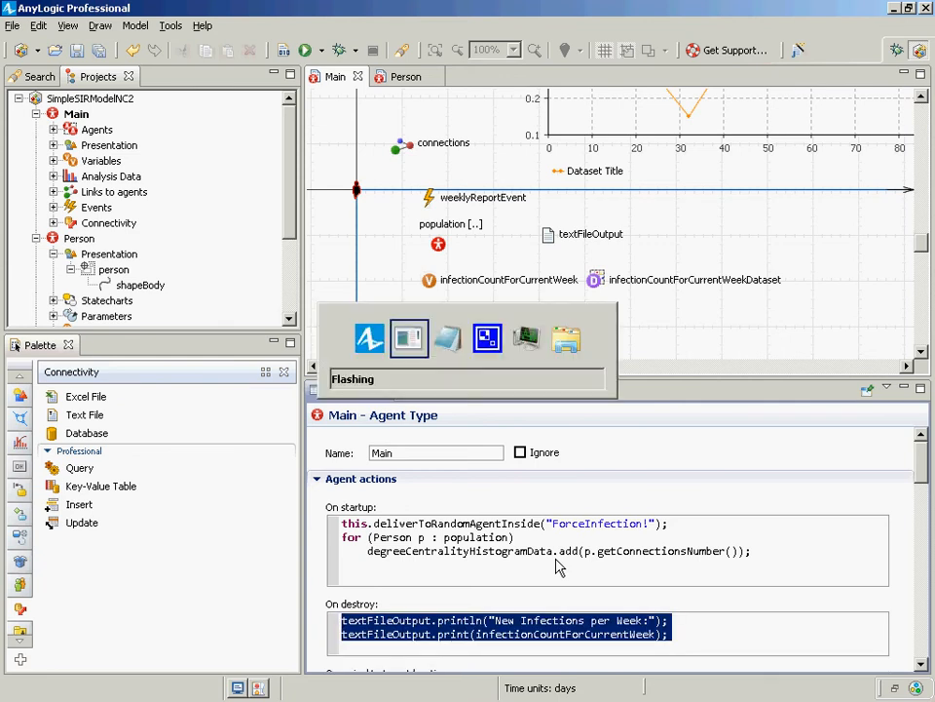
{"action": "key", "text": "ctrl+a"}
{"action": "key", "text": "ctrl+v"}
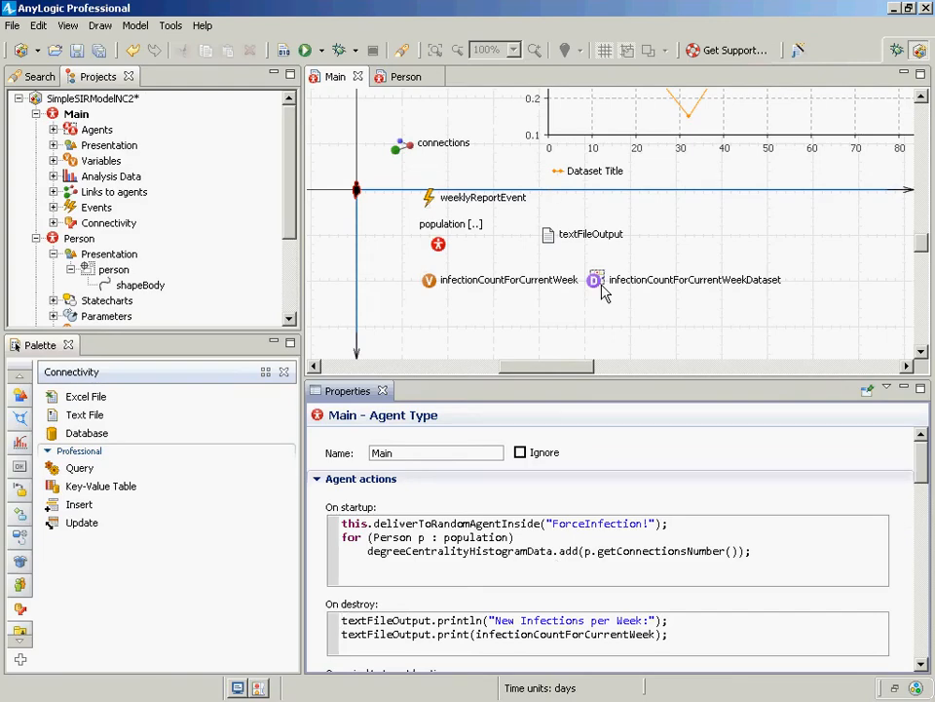
- Change the print statement's argument in On destroy to infectionCountForCurrentWeekDataset
{"action": "double_click", "coordinate": [630, 638]}
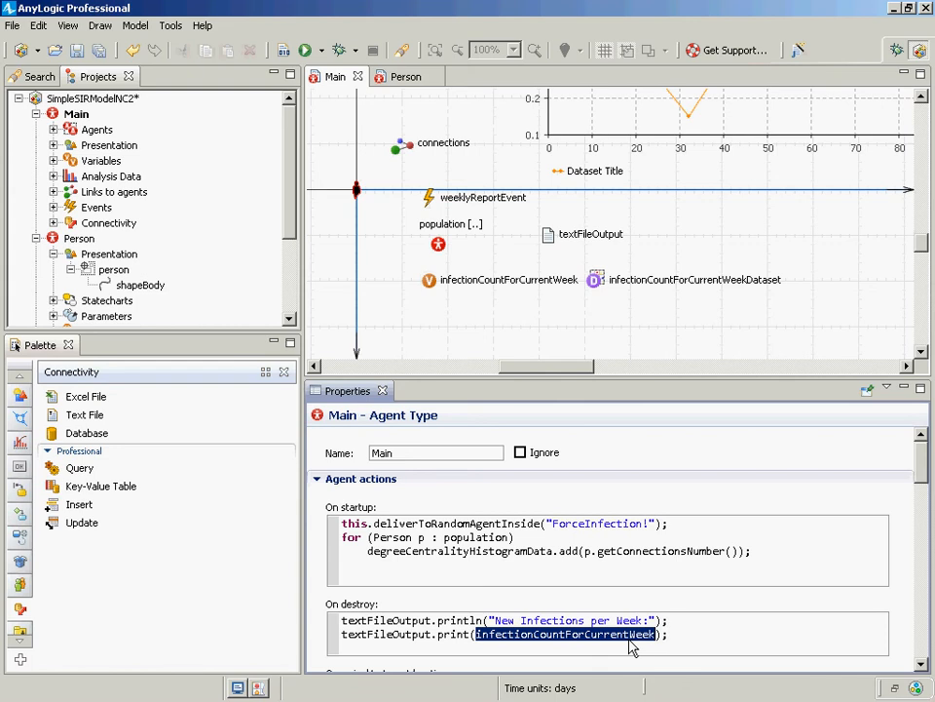
{"action": "key", "text": "End"}
{"action": "key", "text": "Return"}
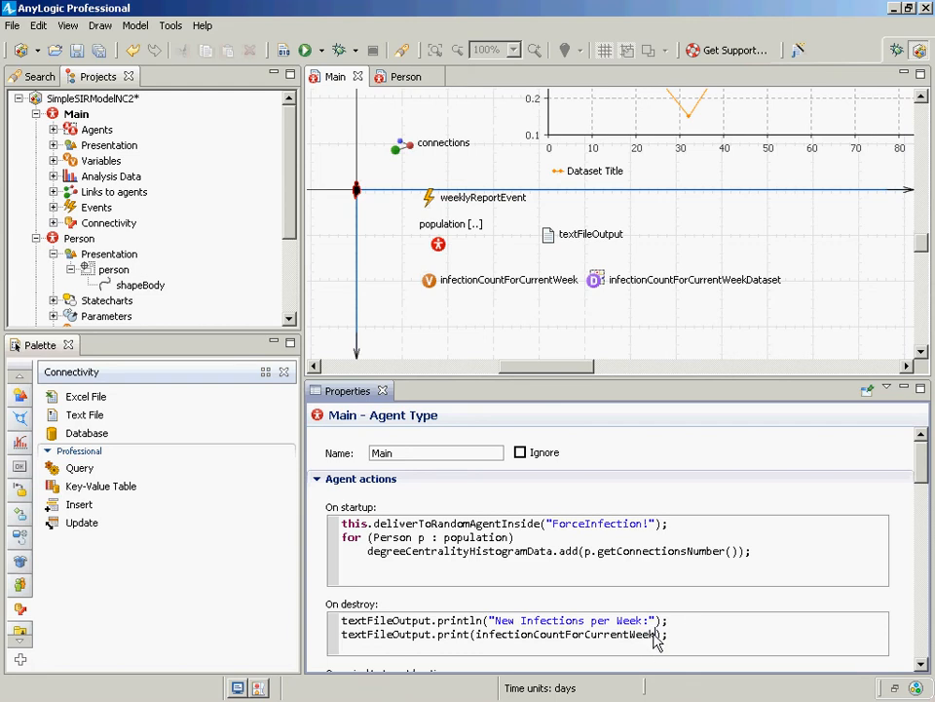
{"action": "type", "text": "Da"}
{"action": "key", "text": "ctrl+space"}
{"action": "key", "text": "Return"}
- Copy the revised On destroy code, switch to Notepad and replace its contents with the code
{"action": "key", "text": "ctrl+a"}
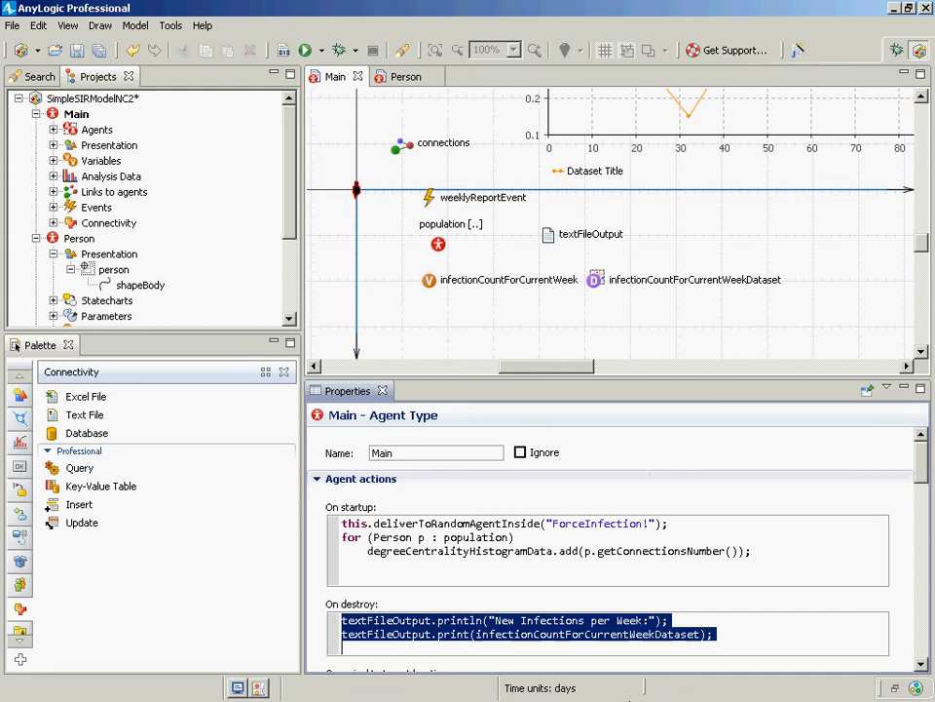
{"action": "key", "text": "alt+Tab"}
{"action": "key", "text": "ctrl+a"}
{"action": "key", "text": "ctrl+v"}
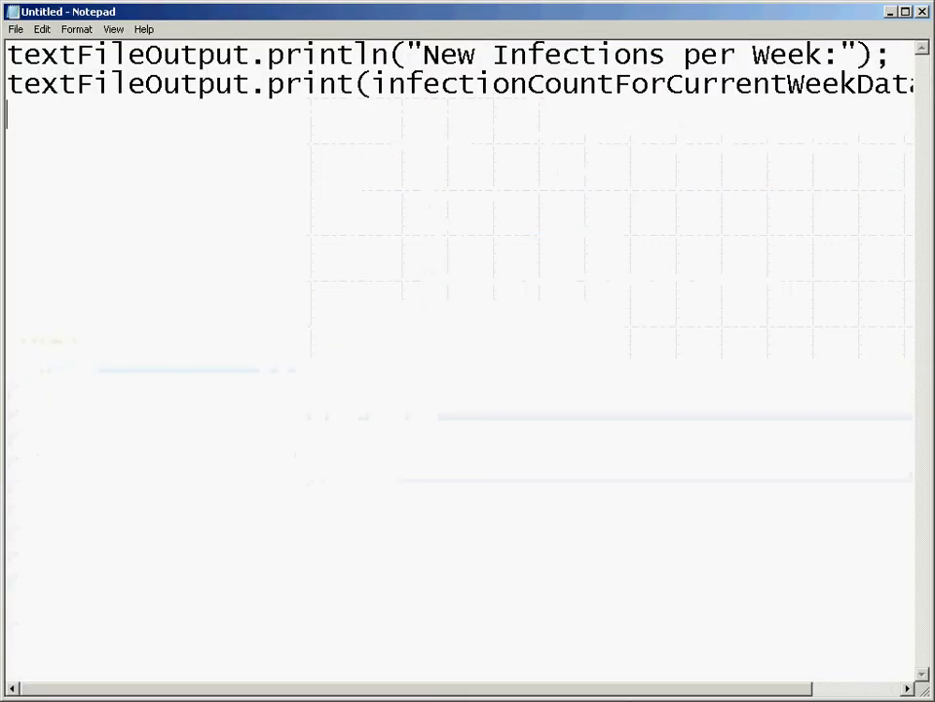
- Examine the two textFileOutput statements in Notepad line by line
{"action": "key", "text": "ctrl+Left"}
{"action": "key", "text": "ctrl+Left"}
{"action": "key", "text": "ctrl+Right"}
{"action": "key", "text": "ctrl+Right"}
{"action": "key", "text": "Up"}
{"action": "key", "text": "Up"}
{"action": "key", "text": "Down"}
{"action": "key", "text": "Down"}
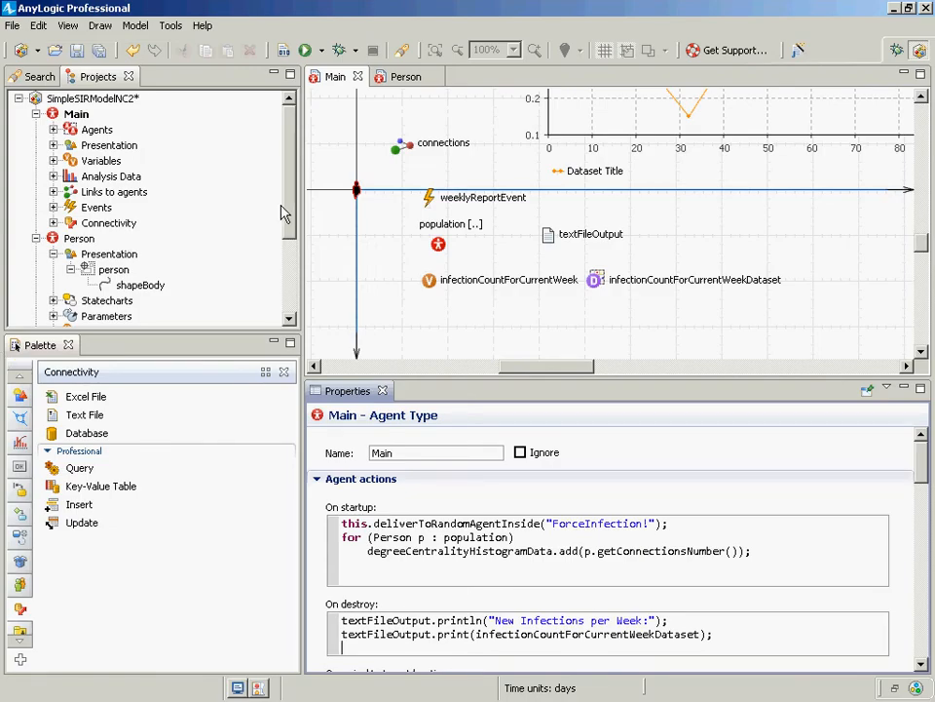
- Set the Simulation experiment to stop at a specified time of 500 and save the model
{"action": "left_click_drag", "start_coordinate": [286, 210], "coordinate": [301, 289]}
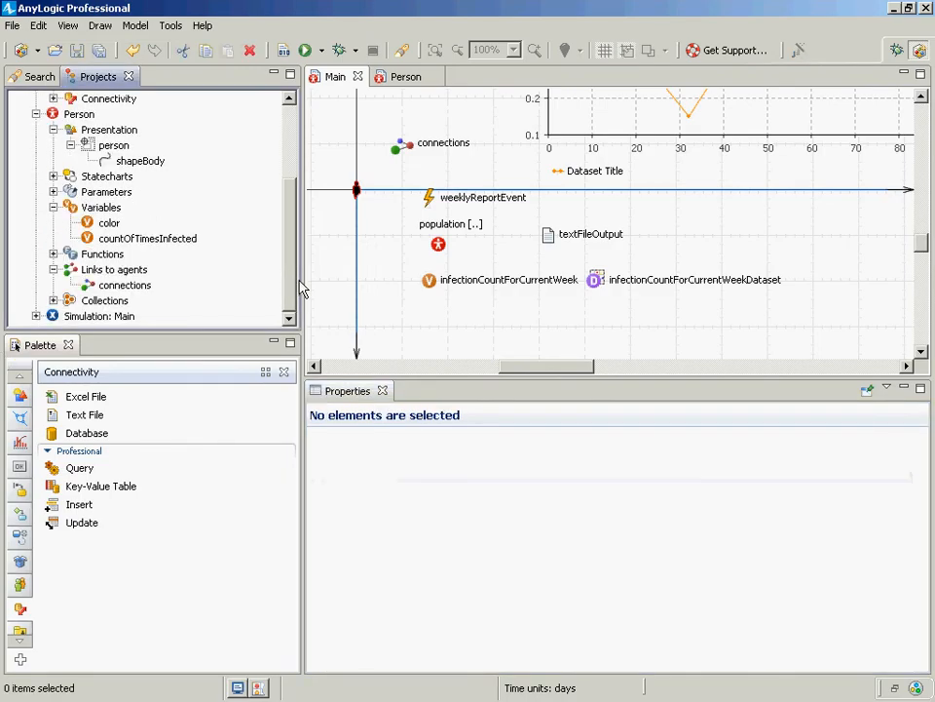
{"action": "left_click", "coordinate": [94, 316]}
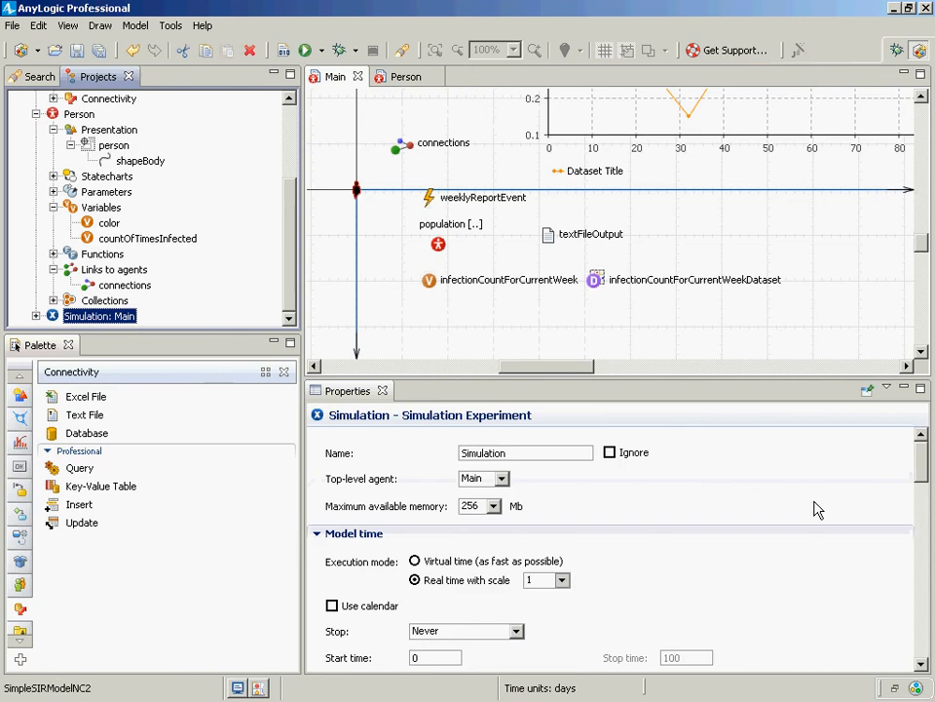
{"action": "left_click_drag", "start_coordinate": [927, 464], "coordinate": [916, 494]}
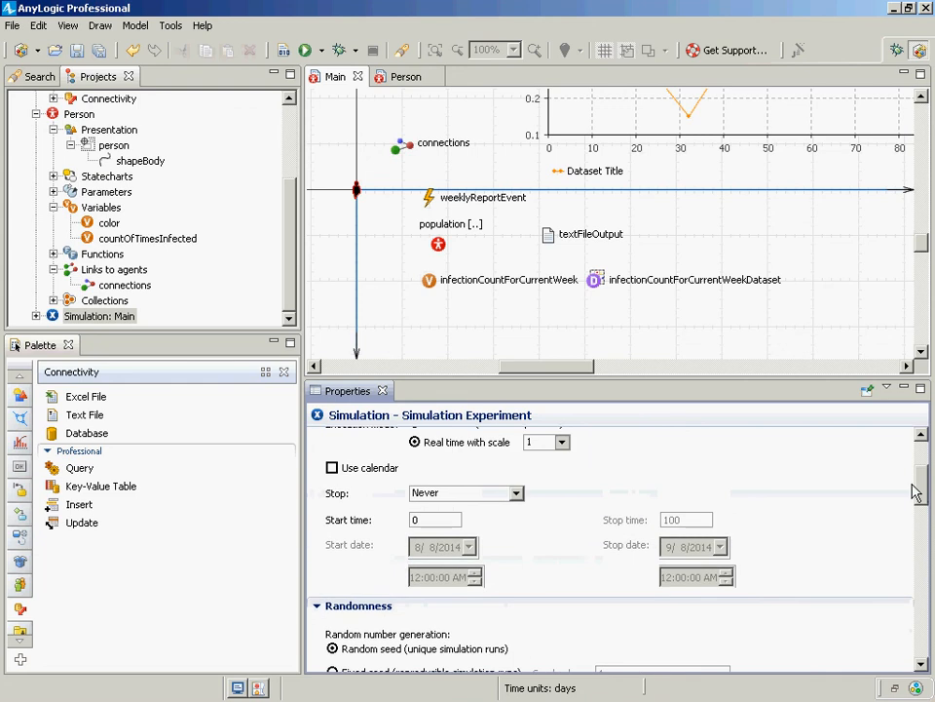
{"action": "left_click", "coordinate": [499, 494]}
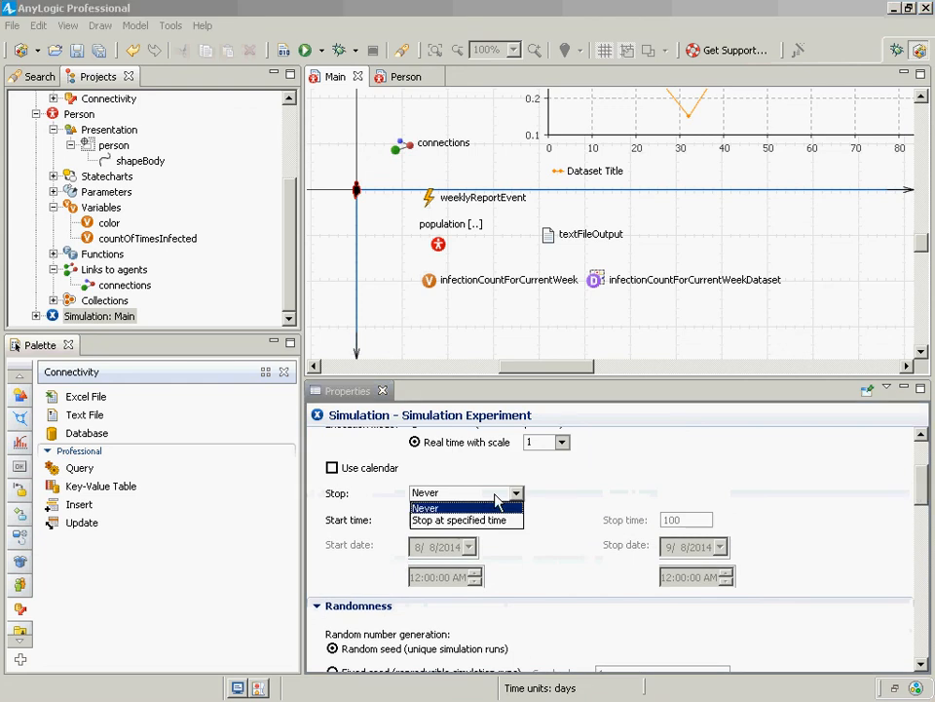
{"action": "left_click", "coordinate": [480, 521]}
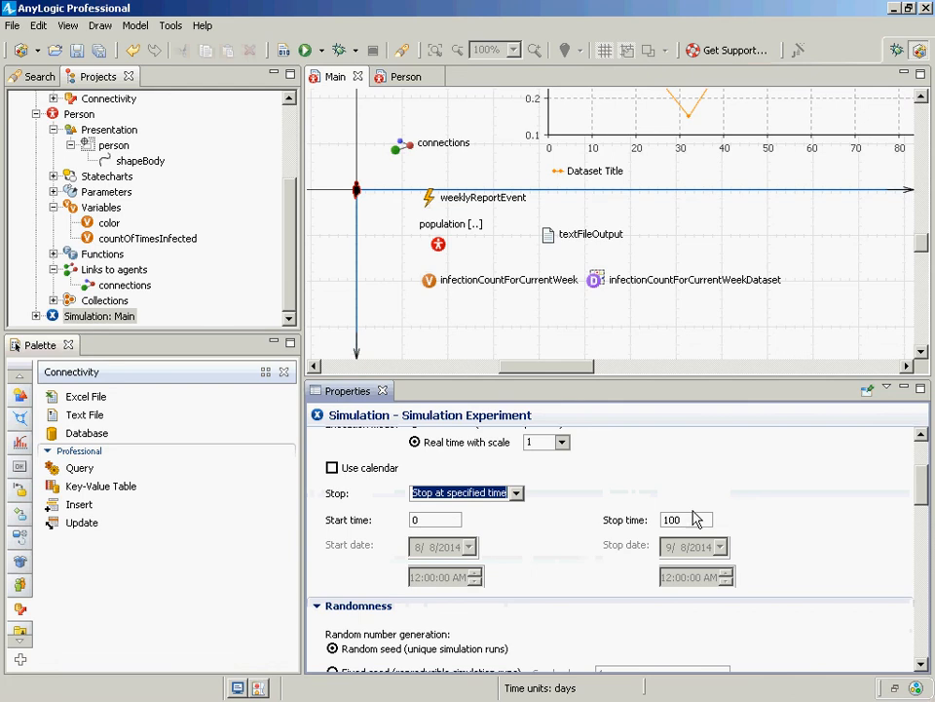
{"action": "type", "text": "500"}
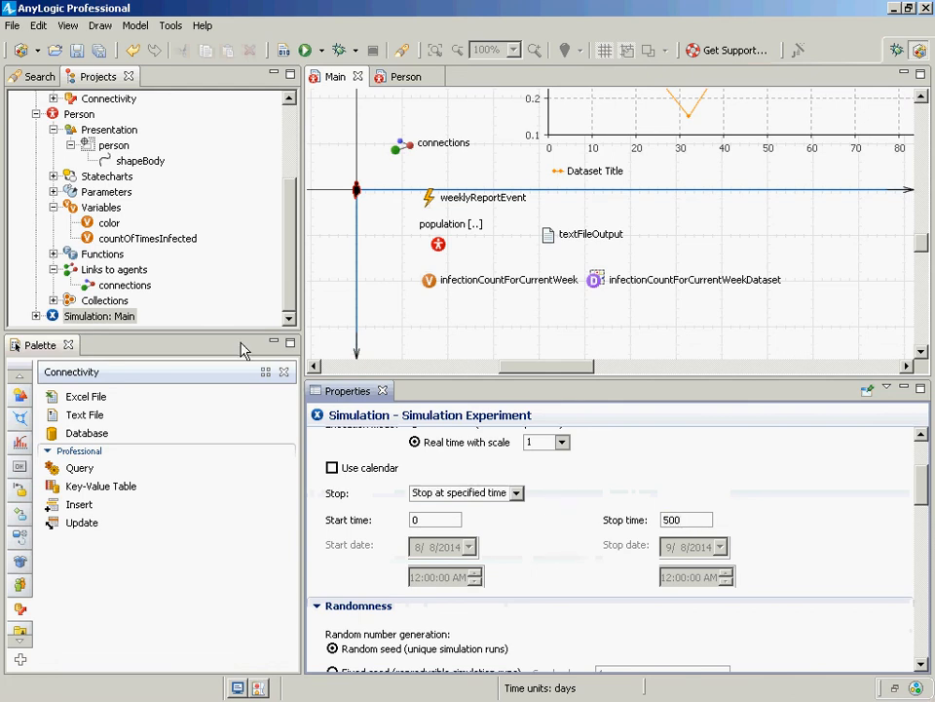
{"action": "key", "text": "ctrl+s"}
- Try a different stop time for the Simulation experiment, save the model, and set the stop time back to 500
{"action": "key", "text": "shift+Left"}
{"action": "key", "text": "shift+Left"}
{"action": "type", "text": "20"}
{"action": "key", "text": "ctrl+s"}
{"action": "key", "text": "shift+End"}
{"action": "type", "text": "500"}
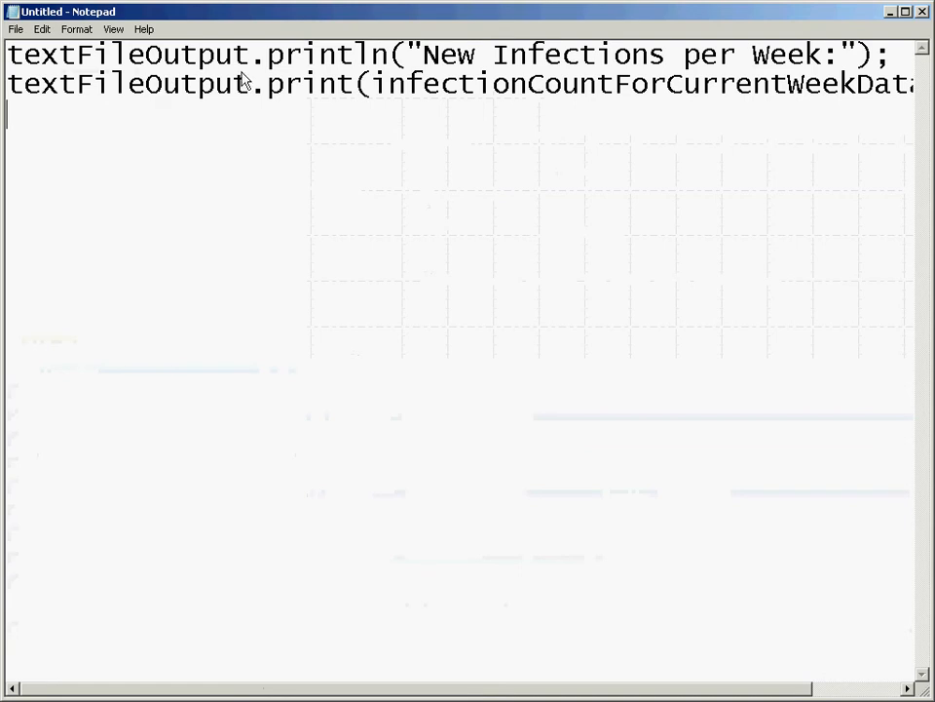
- Compare the println and print method names of the two output statements in Notepad
{"action": "double_click", "coordinate": [351, 64]}
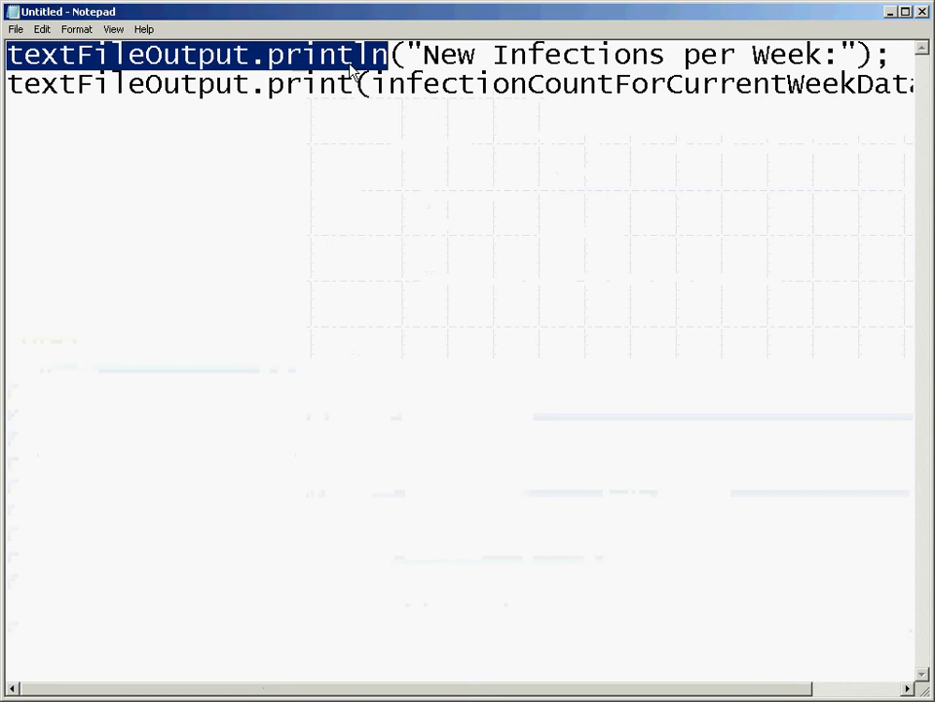
{"action": "double_click", "coordinate": [335, 90]}
{"action": "left_click", "coordinate": [334, 89]}
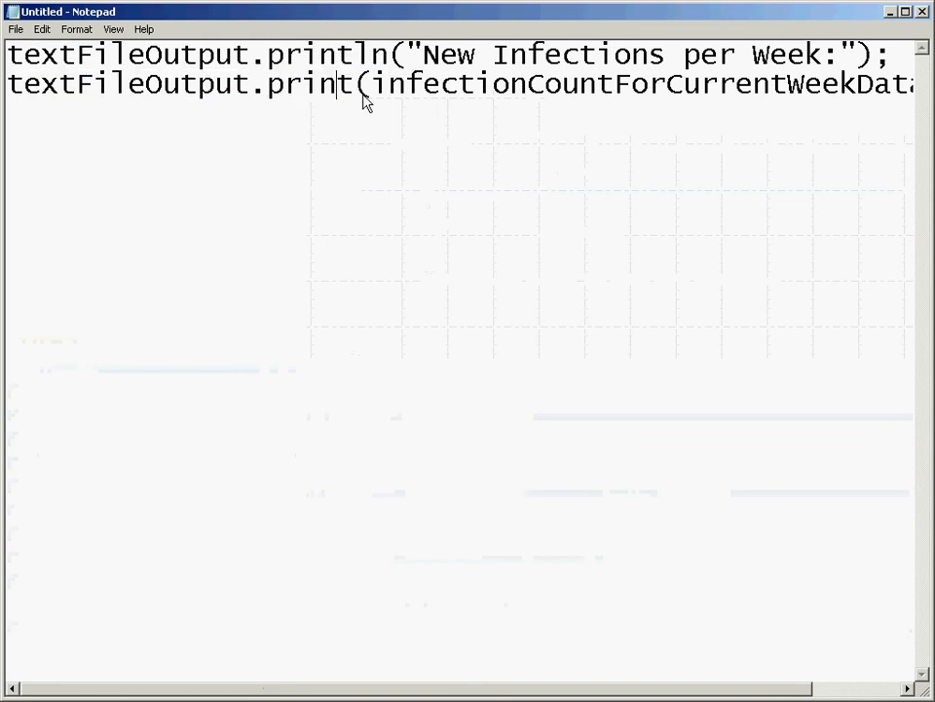
{"action": "left_click_drag", "start_coordinate": [355, 88], "coordinate": [274, 87]}
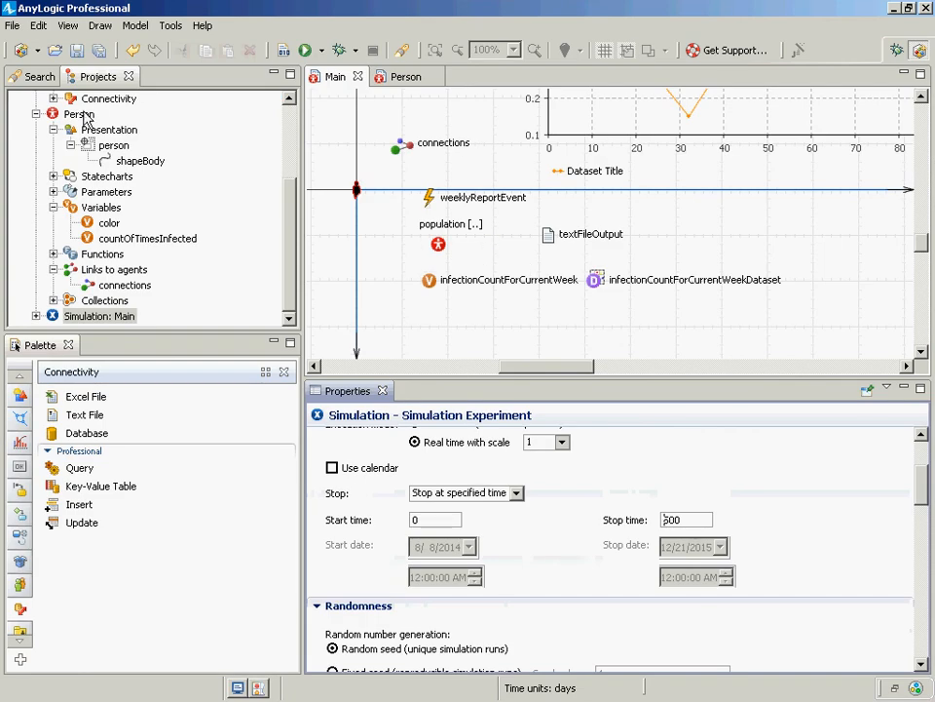
- Return to Main's properties and remove the empty last line from the On destroy code
{"action": "left_click", "coordinate": [288, 146]}
{"action": "left_click", "coordinate": [76, 114]}
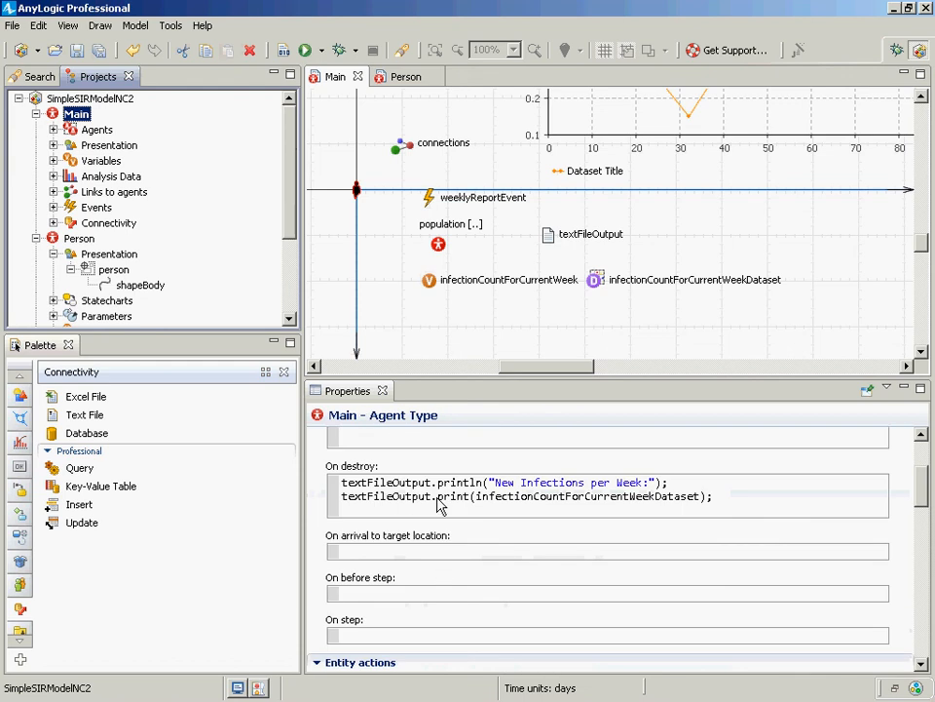
{"action": "left_click", "coordinate": [438, 510]}
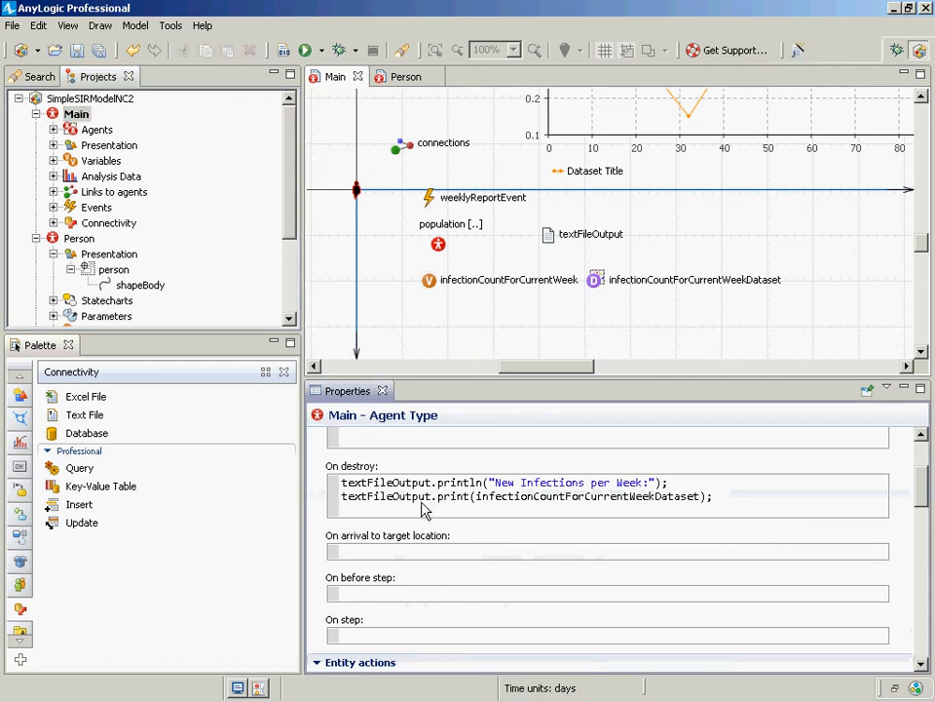
{"action": "key", "text": "BackSpace"}
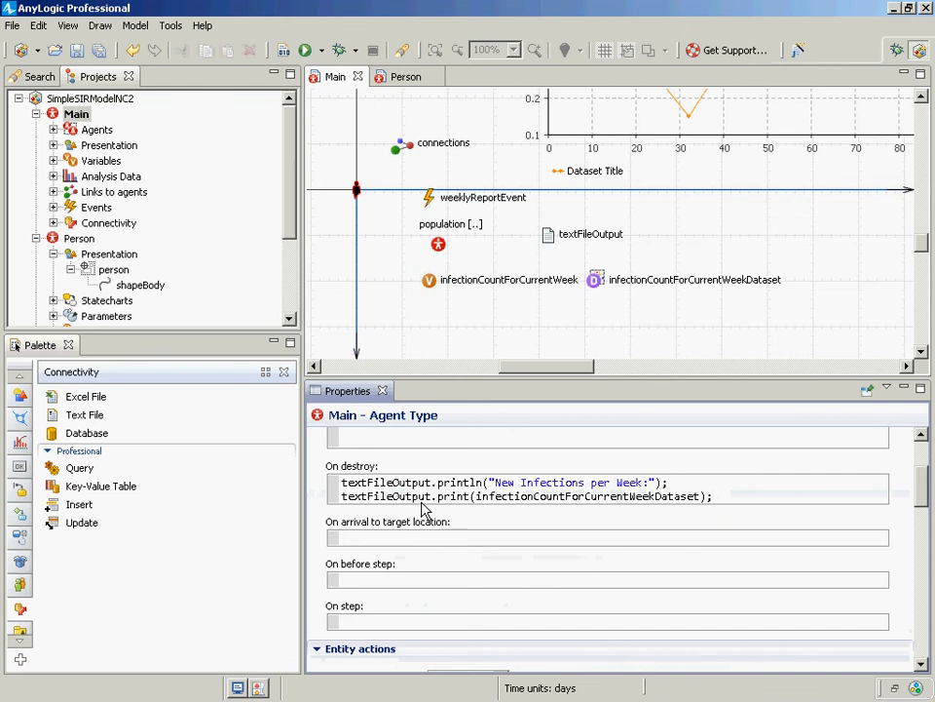
- Review the println statement for the "New Infections per Week:" heading in Notepad and return to AnyLogic
{"action": "key", "text": "alt+Tab"}
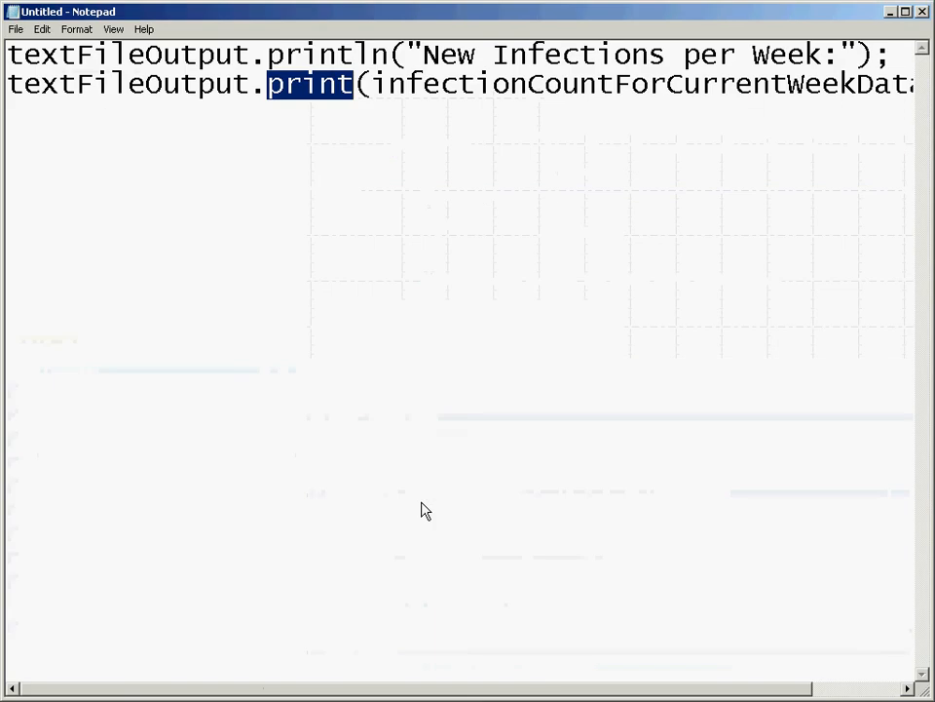
{"action": "key", "text": "Up"}
{"action": "key", "text": "Right"}
{"action": "key", "text": "Right"}
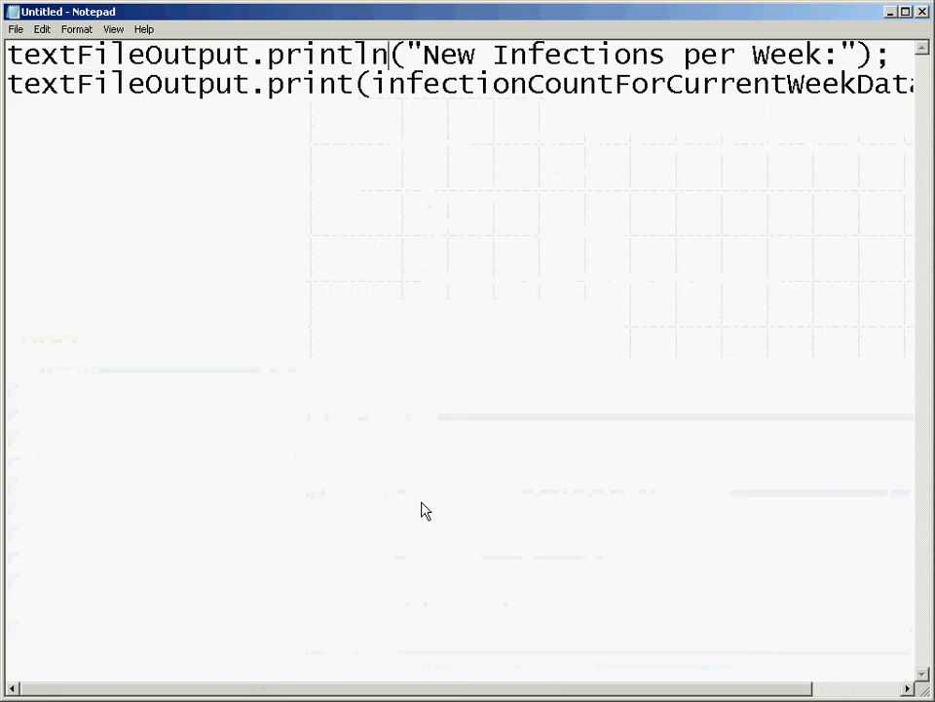
{"action": "key", "text": "Home"}
{"action": "key", "text": "alt+Tab"}
{"action": "key", "text": "alt+Tab"}
{"action": "key", "text": "alt+Tab"}
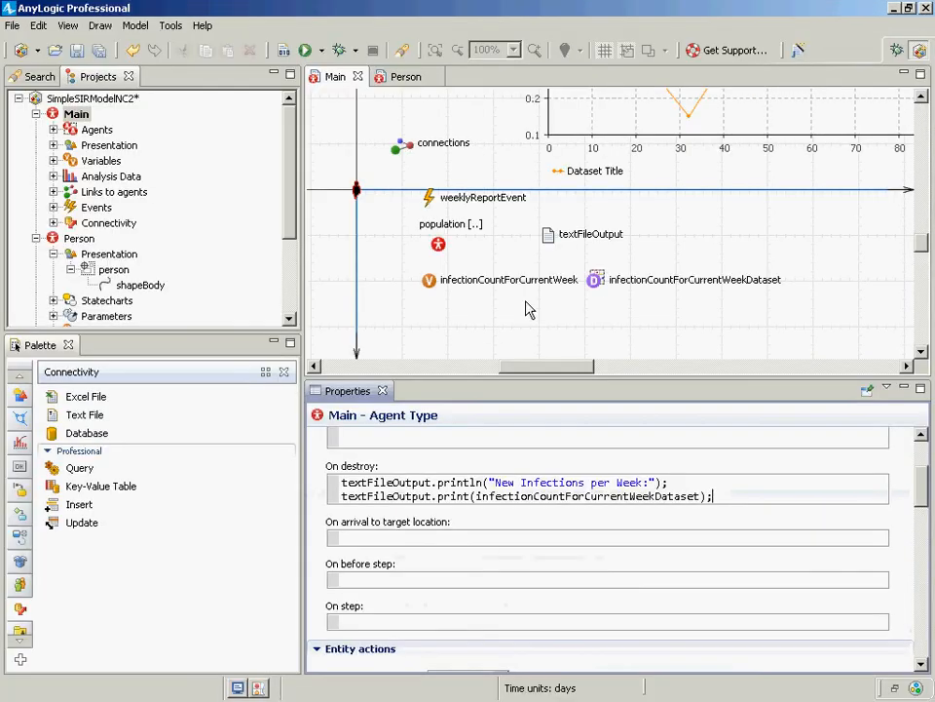
- Start a third statement with textFileOutput. below the print statement in Main's On destroy code
{"action": "left_click", "coordinate": [724, 487]}
{"action": "left_click", "coordinate": [732, 500]}
{"action": "key", "text": "Return"}
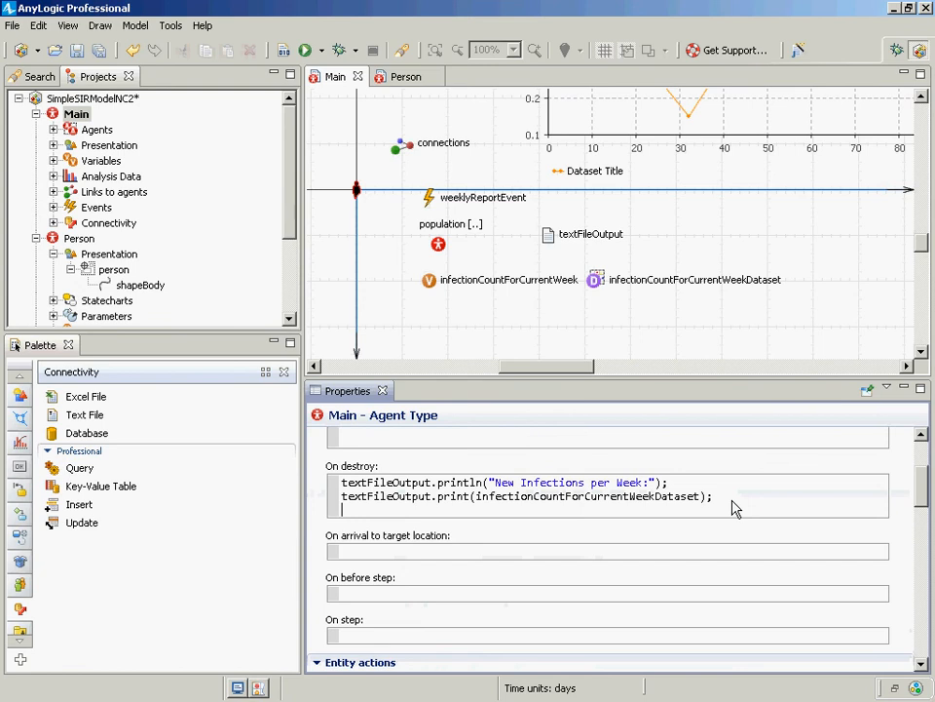
{"action": "type", "text": "textFileOutput."}
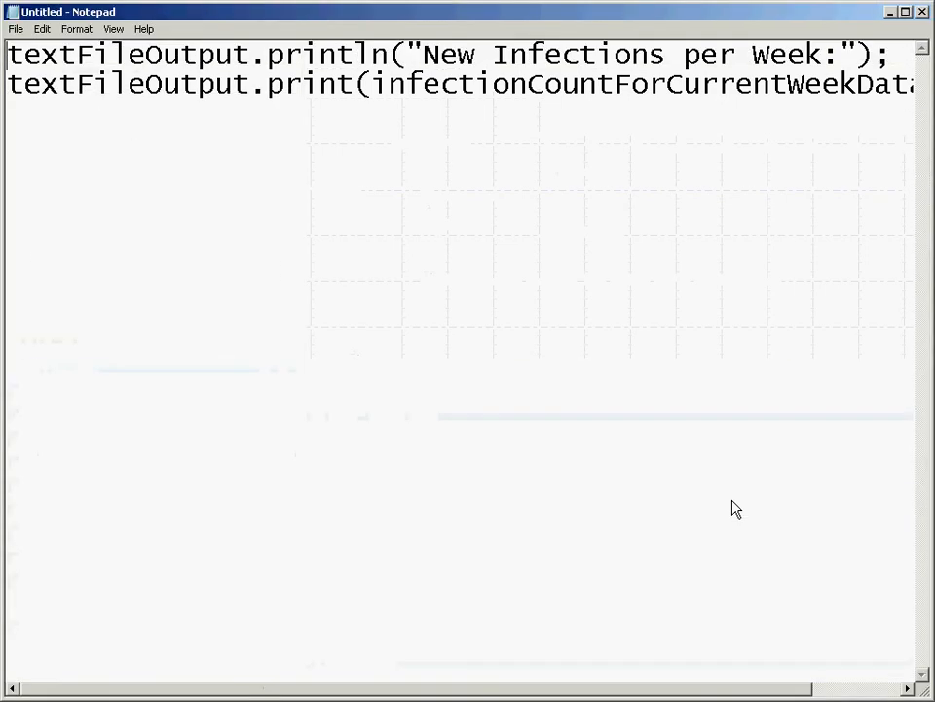
- Examine the infectionCountForCurrentWeekDataset argument of the print statement in Notepad and return to AnyLogic
{"action": "key", "text": "Down"}
{"action": "key", "text": "End"}
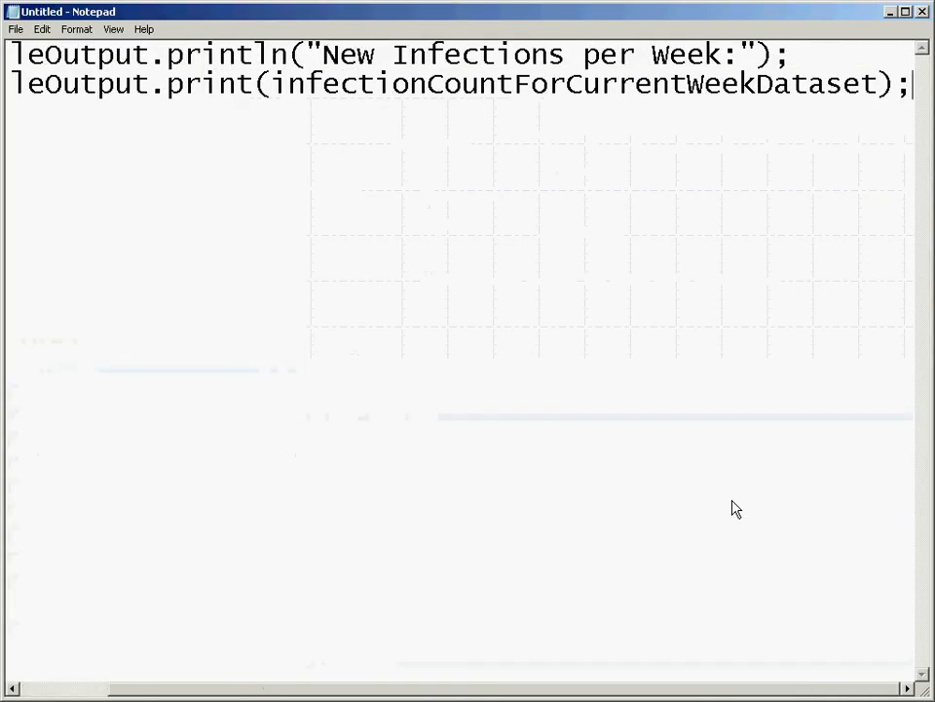
{"action": "key", "text": "shift+Left"}
{"action": "key", "text": "shift+Left"}
{"action": "key", "text": "shift+Left"}
{"action": "key", "text": "shift+Left"}
{"action": "key", "text": "shift+Left"}
{"action": "key", "text": "shift+Left"}
{"action": "key", "text": "shift+Left"}
{"action": "key", "text": "shift+Left"}
{"action": "key", "text": "shift+Left"}
{"action": "key", "text": "shift+Left"}
{"action": "key", "text": "shift+Left"}
{"action": "key", "text": "shift+Left"}
{"action": "key", "text": "shift+Left"}
{"action": "key", "text": "shift+Left"}
{"action": "key", "text": "shift+Left"}
{"action": "key", "text": "shift+Left"}
{"action": "key", "text": "shift+Left"}
{"action": "key", "text": "shift+Left"}
{"action": "key", "text": "shift+Left"}
{"action": "key", "text": "shift+Left"}
{"action": "key", "text": "Left"}
{"action": "key", "text": "alt+Tab"}
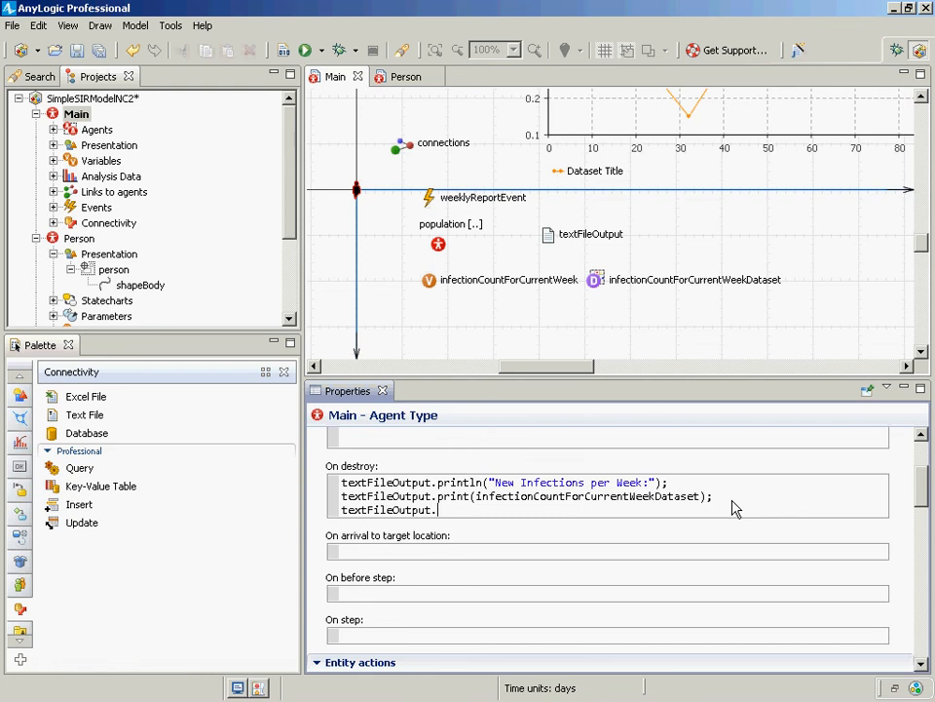
- Complete the third On destroy statement as textFileOutput.close(); and copy it into Notepad below the other two statements
{"action": "type", "text": "cl"}
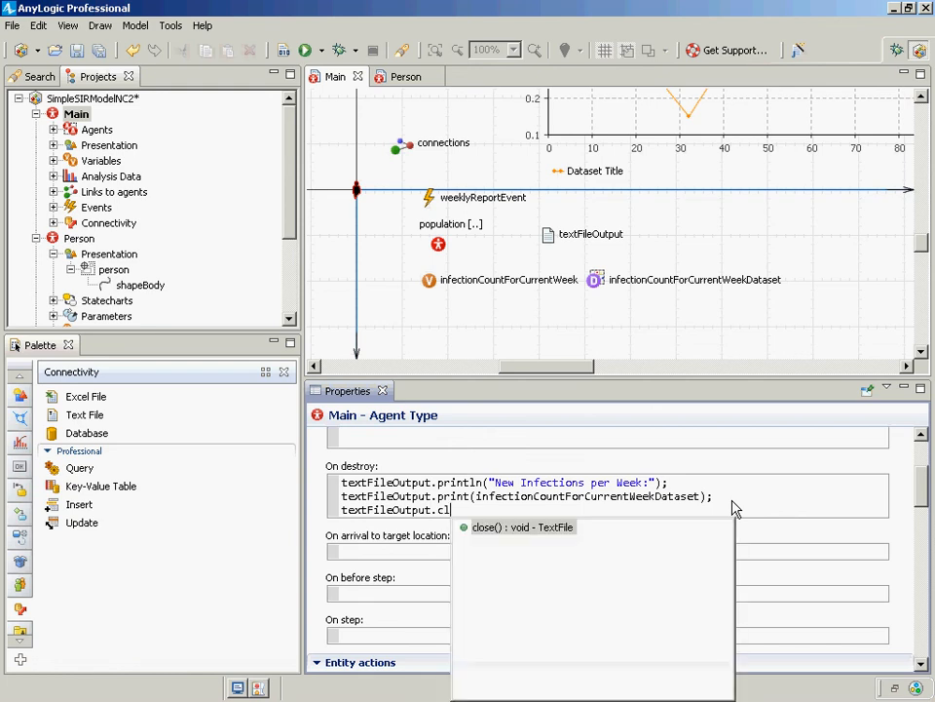
{"action": "key", "text": "Return"}
{"action": "type", "text": ";"}
{"action": "key", "text": "Return"}
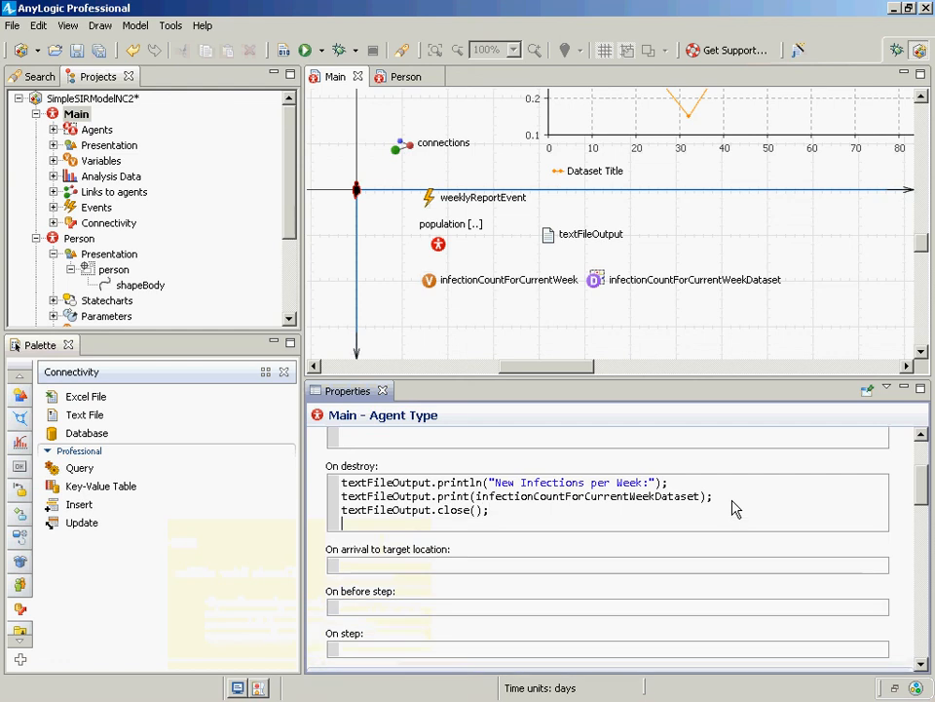
{"action": "key", "text": "shift+Up"}
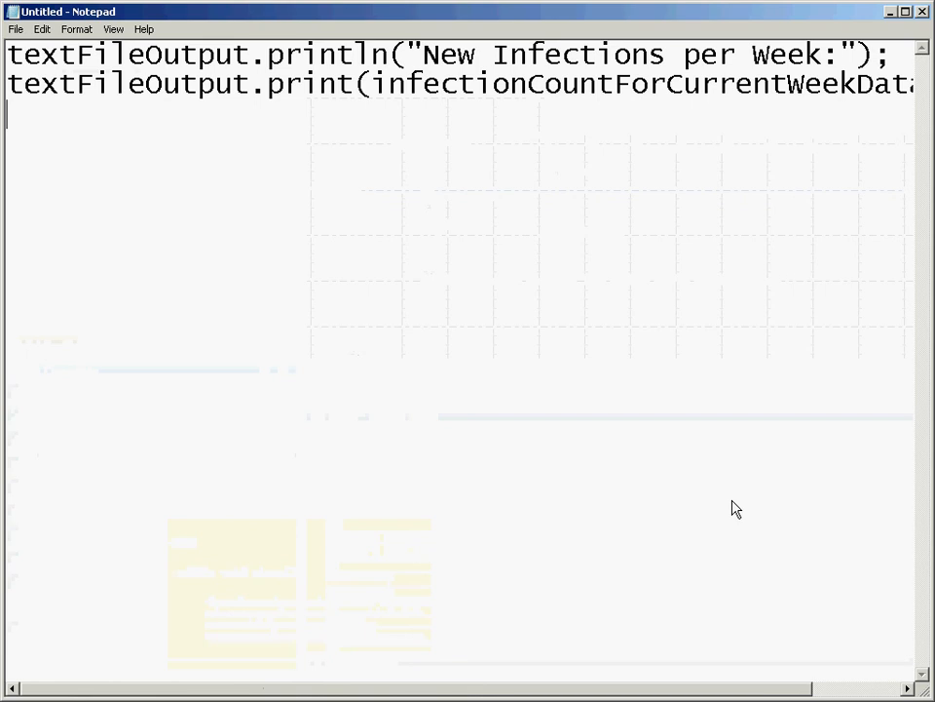
{"action": "type", "text": "textFileOutput.close();"}
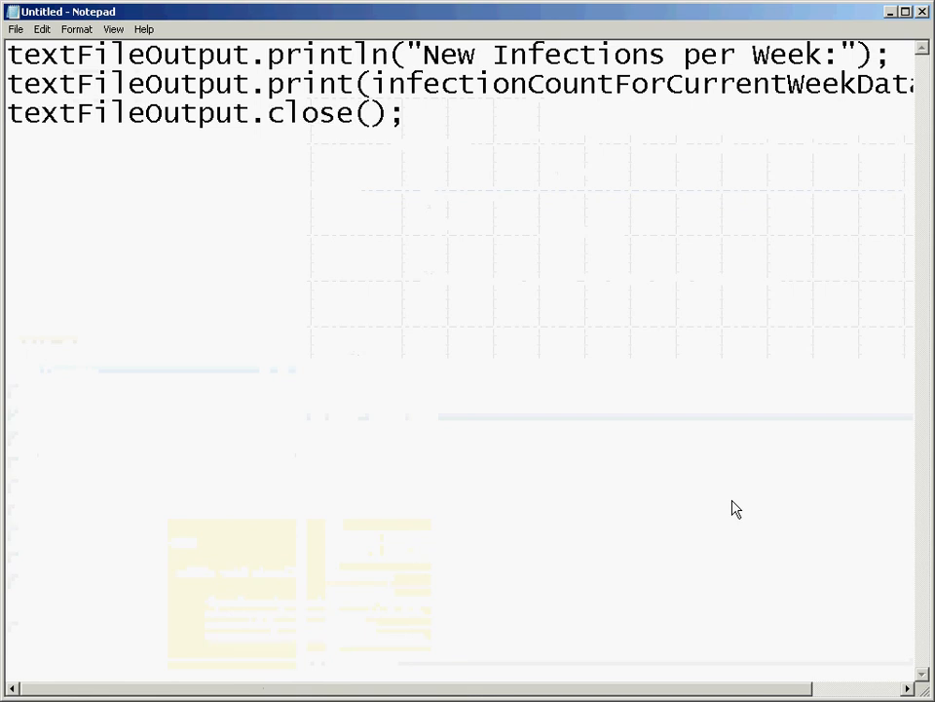
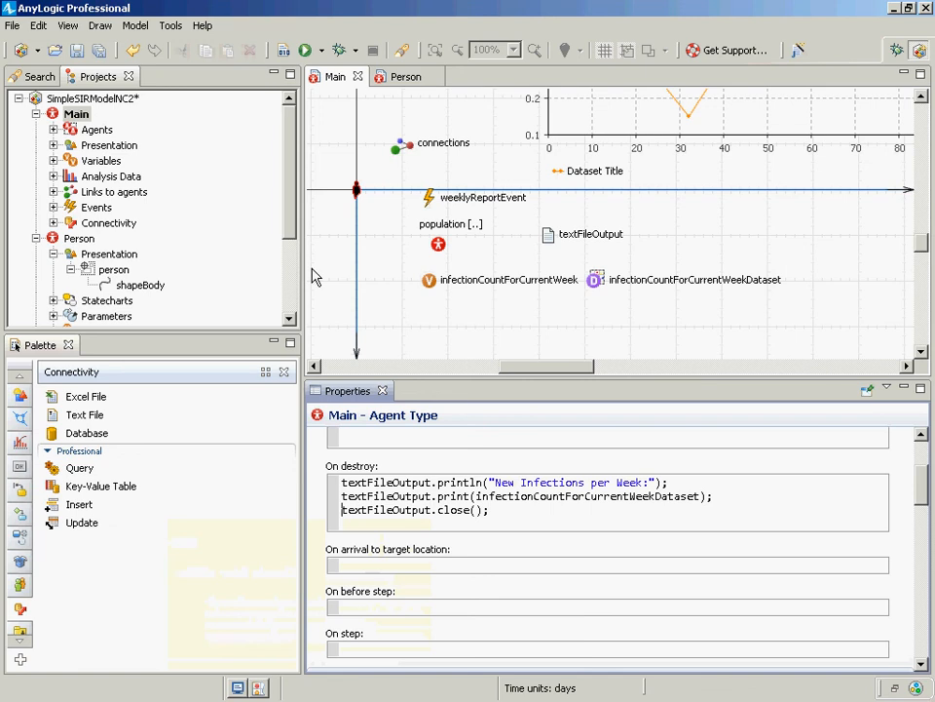
- Save the model, run the Simulation experiment in virtual time until it finishes, and close the run window
{"action": "key", "text": "ctrl+s"}
{"action": "scroll", "coordinate": [177, 271], "scroll_direction": "down", "scroll_amount": 3}
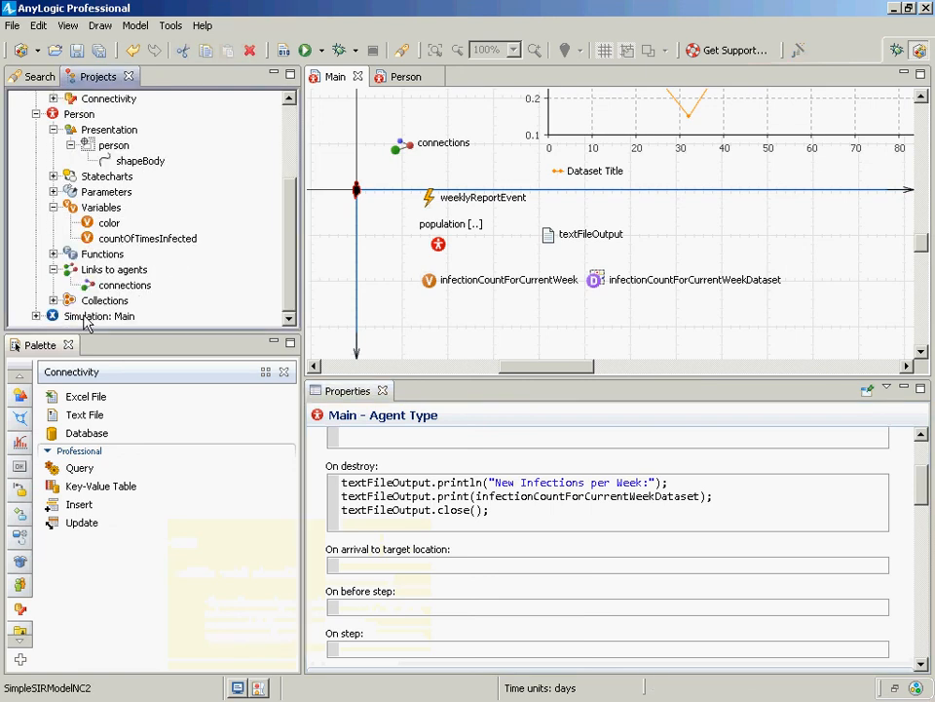
{"action": "right_click", "coordinate": [92, 317]}
{"action": "left_click", "coordinate": [125, 492]}
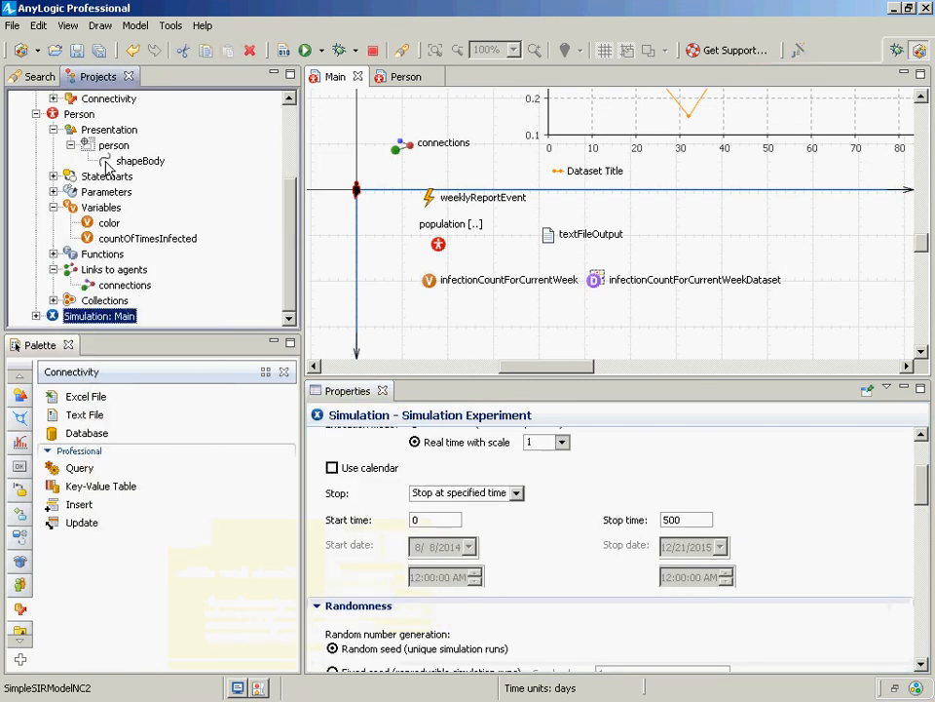
{"action": "left_click", "coordinate": [86, 136]}
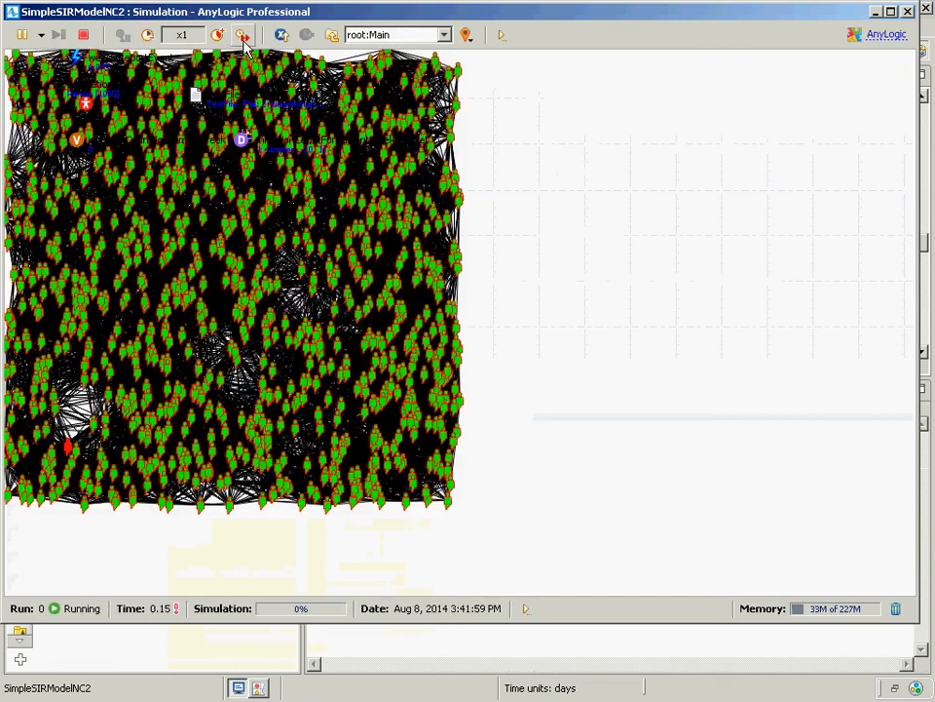
{"action": "left_click", "coordinate": [243, 34]}
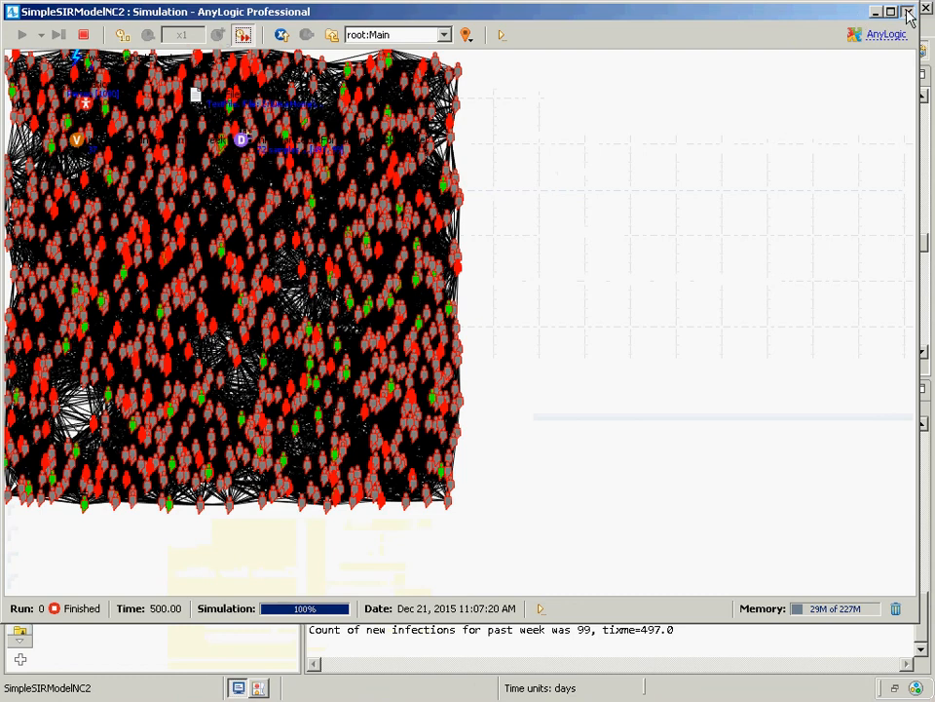
{"action": "left_click", "coordinate": [908, 13]}
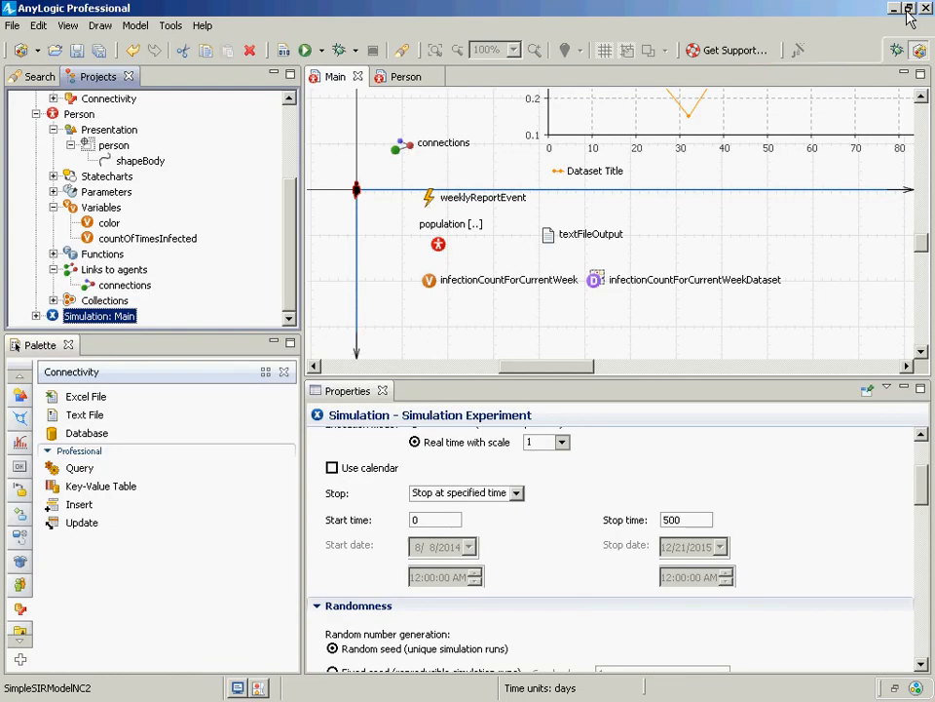
{"action": "key", "text": "alt+Tab"}
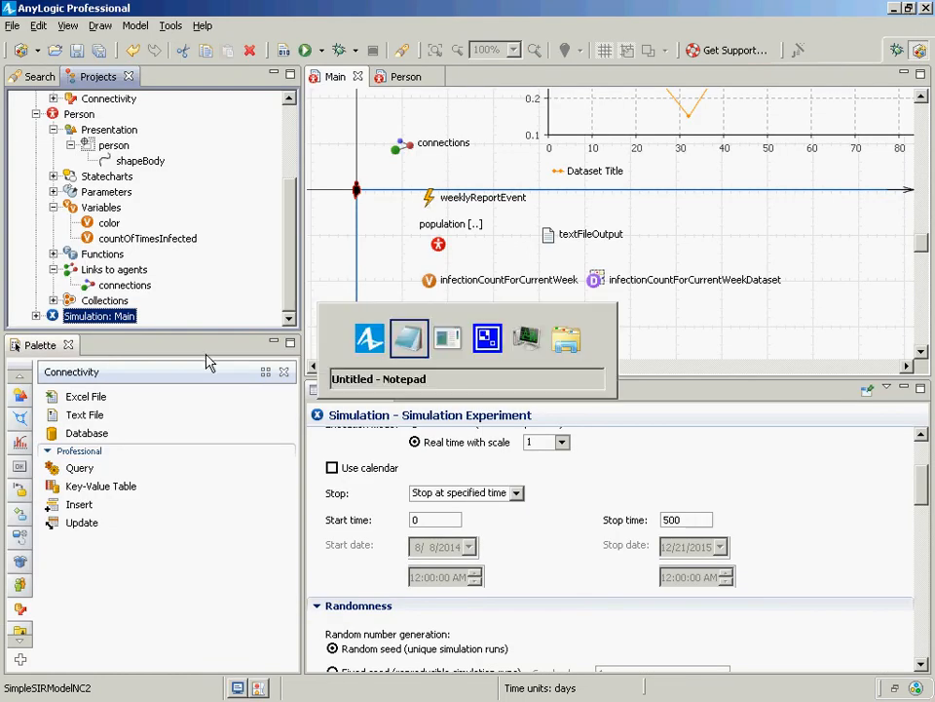
{"action": "key", "text": "alt+Tab"}
{"action": "key", "text": "alt+Tab"}
{"action": "key", "text": "alt+Tab"}
{"action": "key", "text": "alt+Tab"}
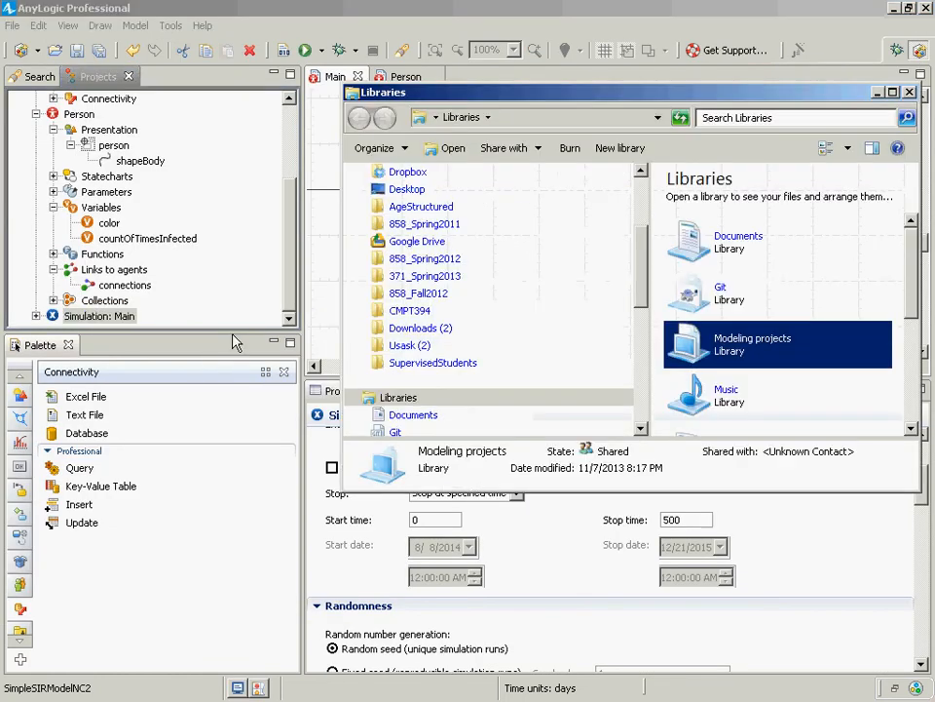
{"action": "left_click_drag", "start_coordinate": [570, 95], "coordinate": [388, 111]}
{"action": "left_click", "coordinate": [388, 141]}
{"action": "type", "text": "z"}
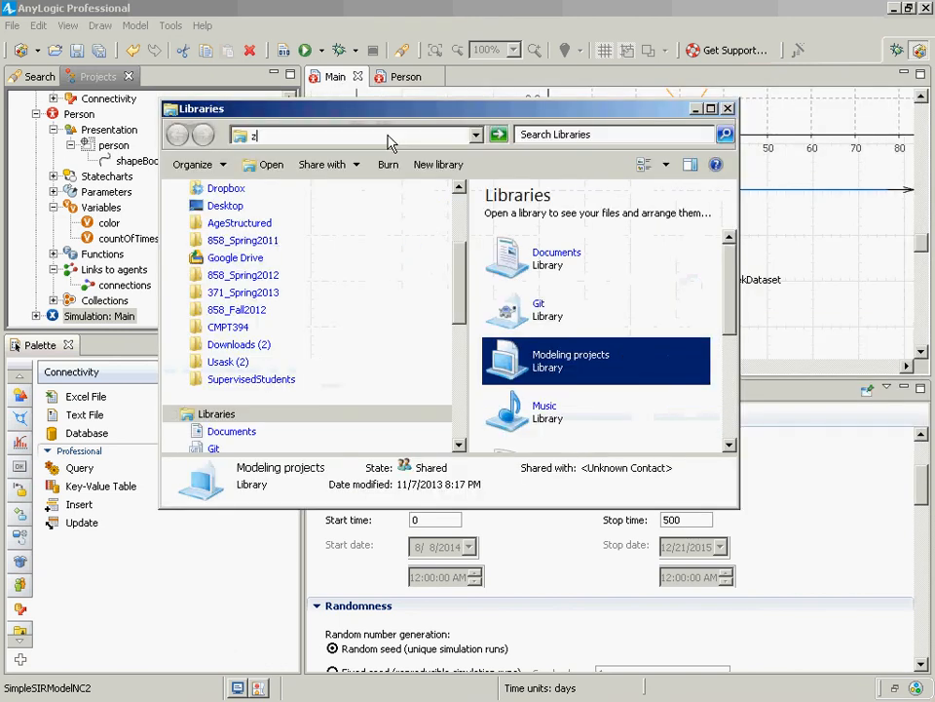
{"action": "type", "text": ":\\"}
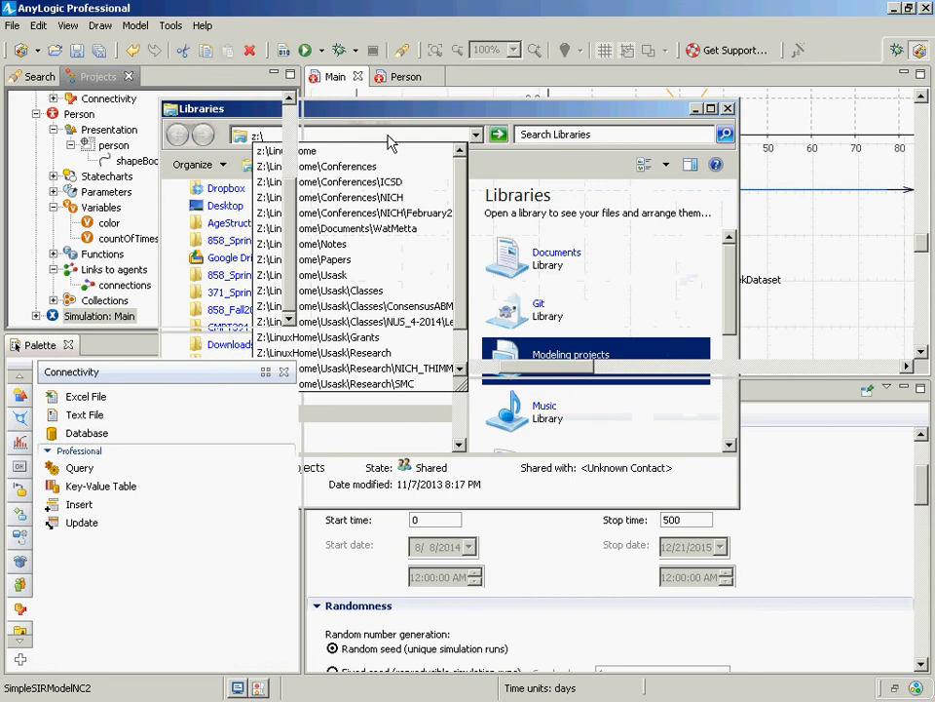
{"action": "key", "text": "Escape"}
{"action": "scroll", "coordinate": [95, 119], "scroll_direction": "up", "scroll_amount": 3}
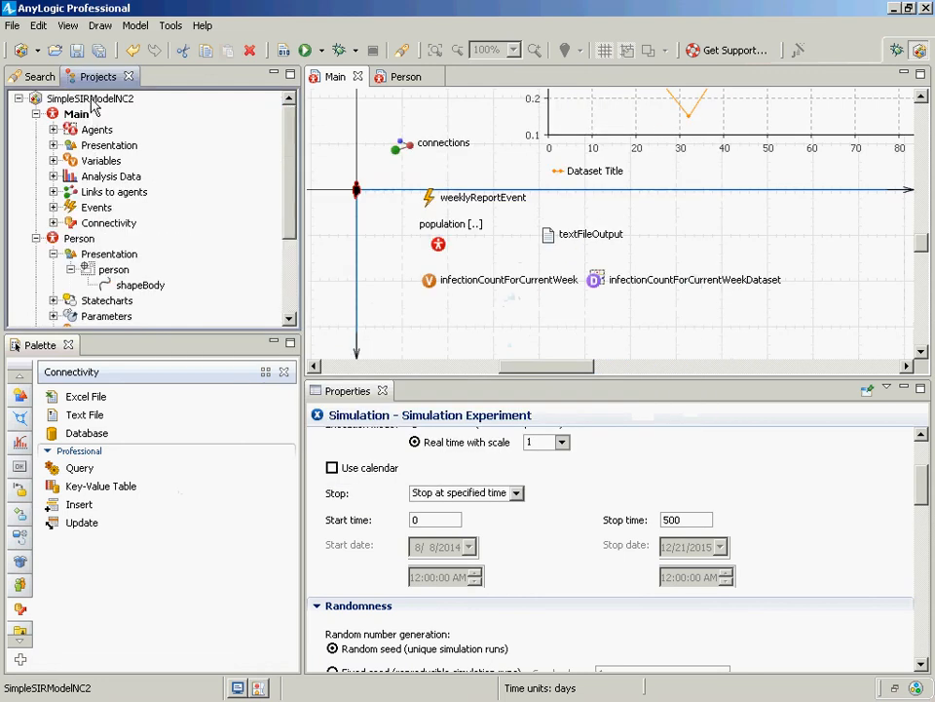
- Select the SimpleSIRModelNC2 model and review its name, time units and dependency properties
{"action": "left_click", "coordinate": [69, 98]}
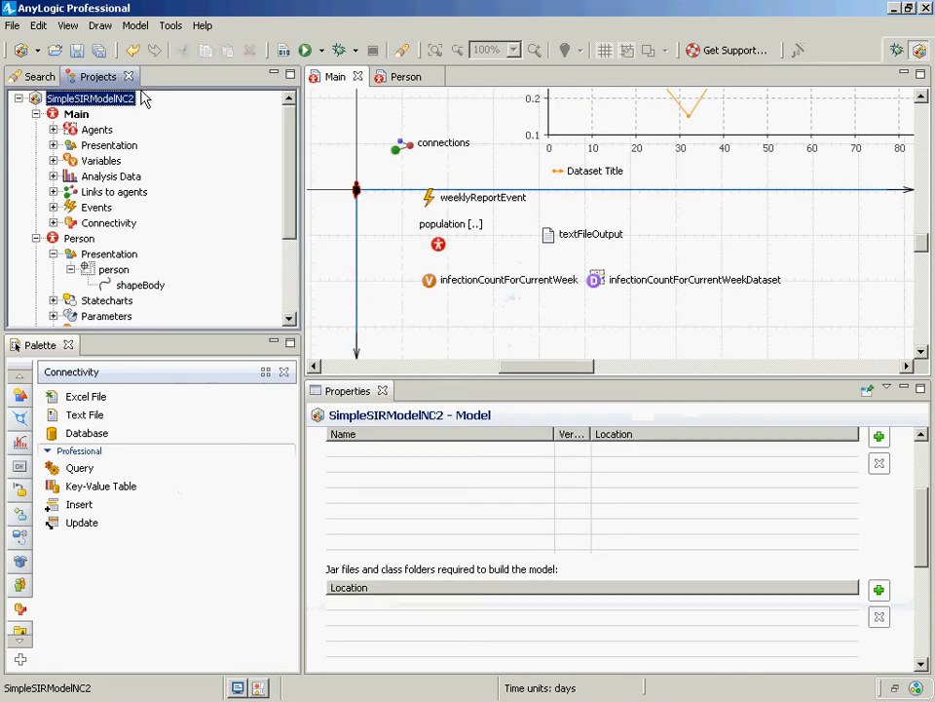
{"action": "left_click_drag", "start_coordinate": [919, 538], "coordinate": [858, 364]}
{"action": "left_click", "coordinate": [128, 98]}
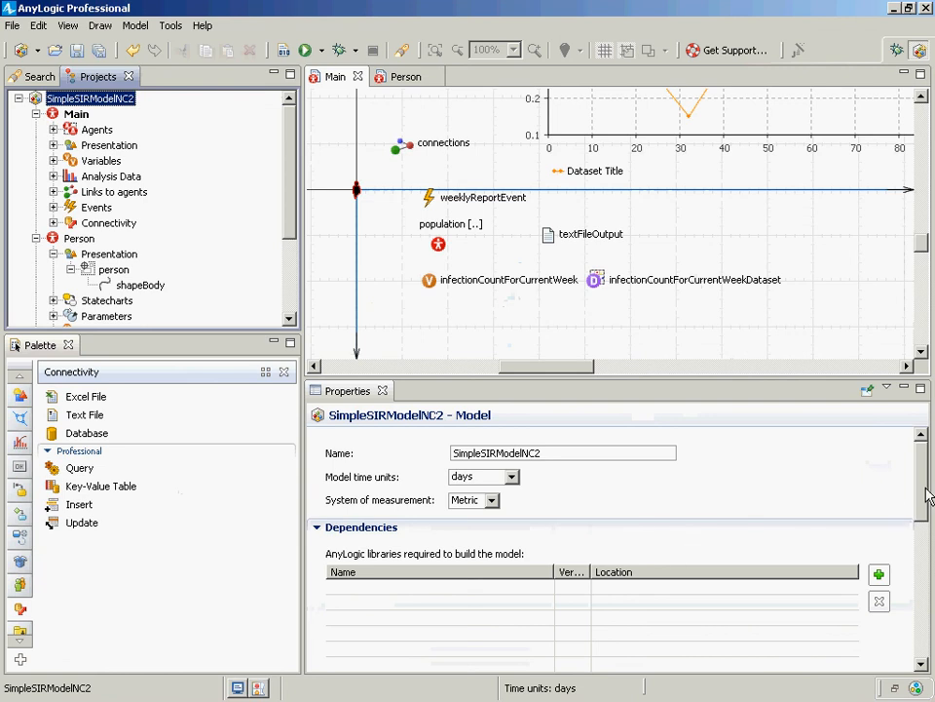
{"action": "mouse_move", "coordinate": [923, 495]}
{"action": "left_mouse_down"}
{"action": "mouse_move", "coordinate": [931, 631]}
{"action": "mouse_move", "coordinate": [916, 477]}
{"action": "left_mouse_up"}
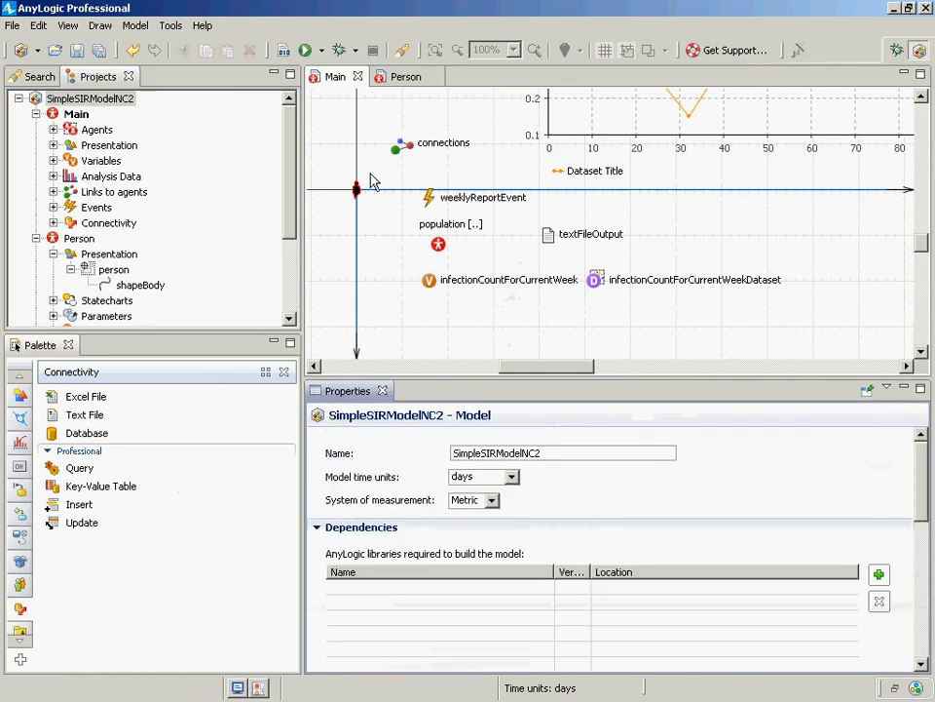
{"action": "left_click", "coordinate": [126, 99]}
{"action": "left_click", "coordinate": [13, 27]}
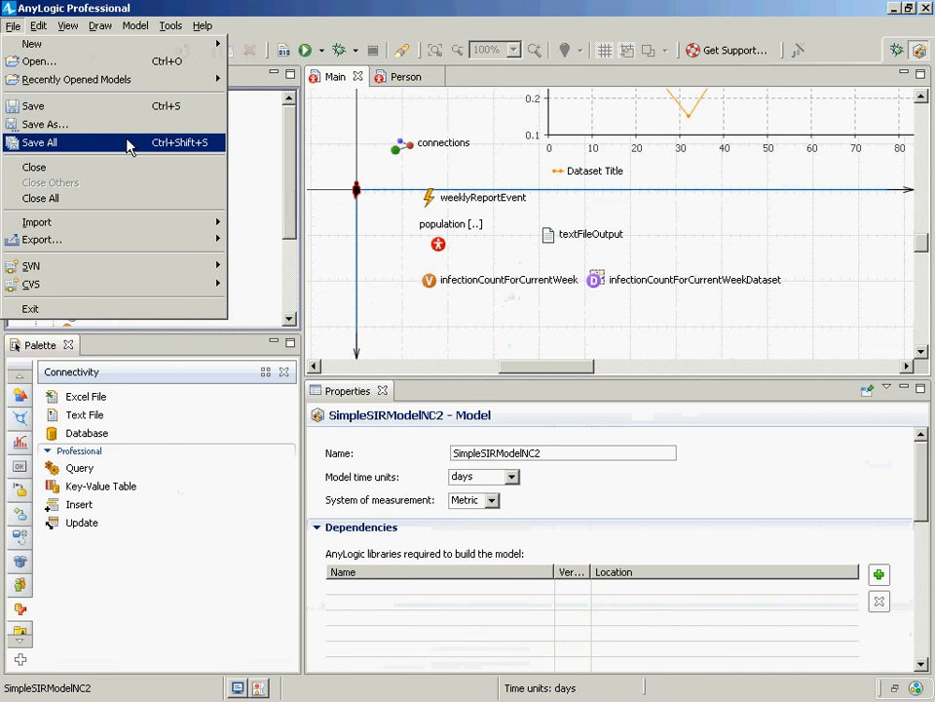
{"action": "left_click", "coordinate": [137, 125]}
{"action": "key", "text": "Escape"}
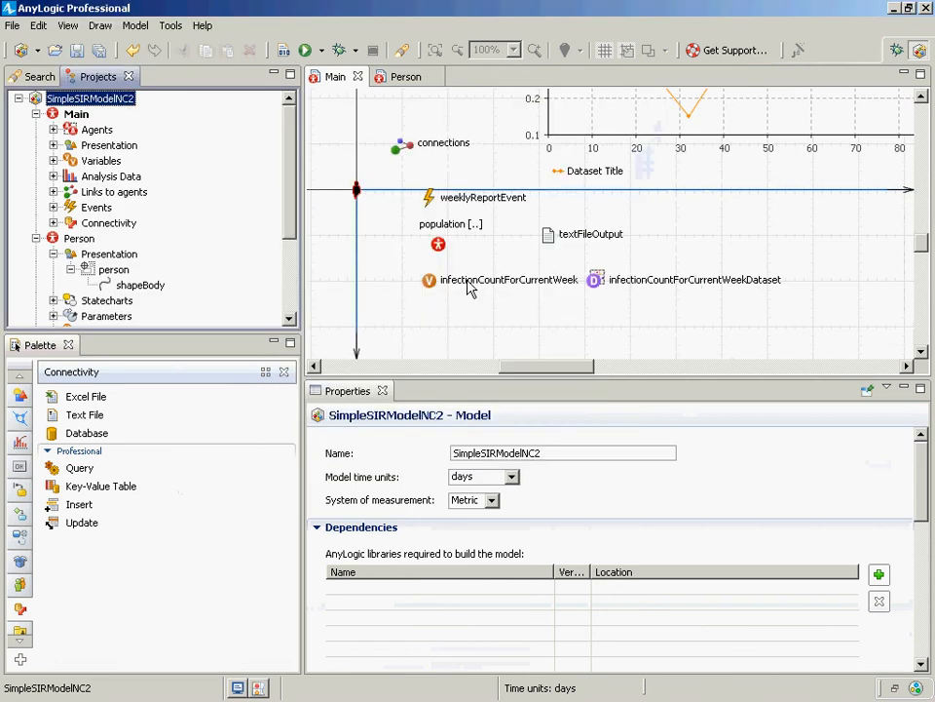
- Switch to Windows Explorer and go to the Models folder inside the user's profile directory
{"action": "key", "text": "alt+Tab"}
{"action": "left_click", "coordinate": [425, 137]}
{"action": "type", "text": "z:\\"}
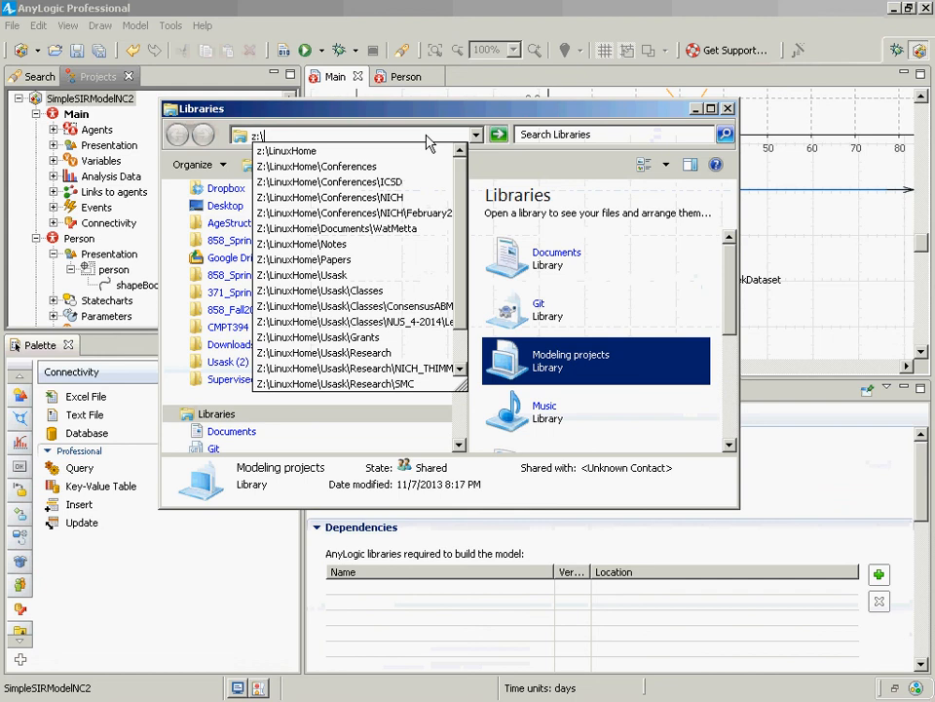
{"action": "key", "text": "Down"}
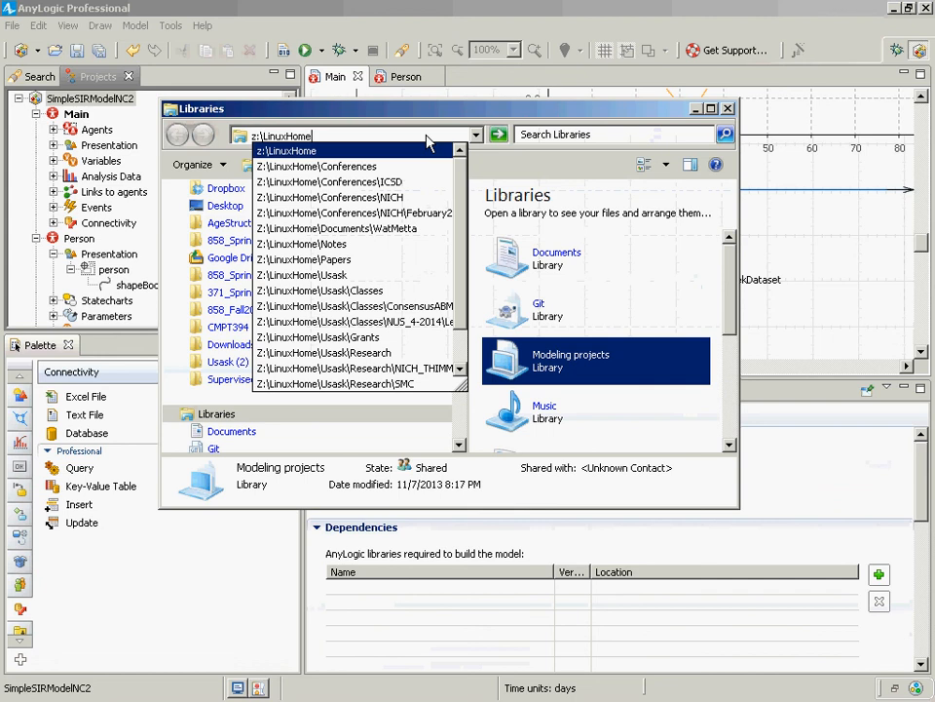
{"action": "key", "text": "ctrl+a"}
{"action": "key", "text": "BackSpace"}
{"action": "type", "text": "c:\\users\\nate"}
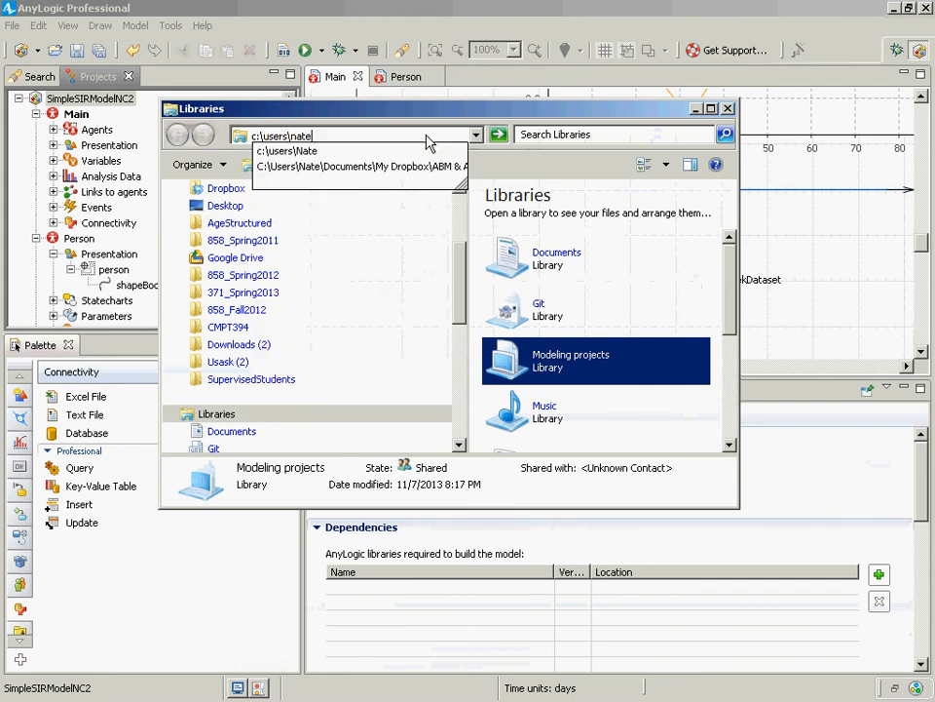
{"action": "type", "text": "model"}
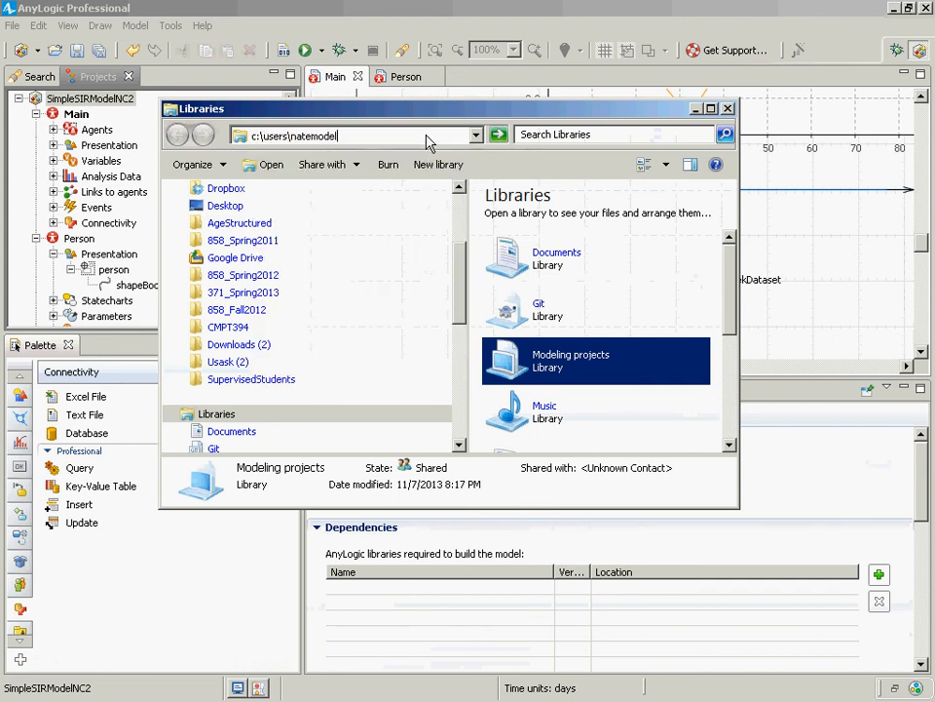
{"action": "key", "text": "BackSpace"}
{"action": "key", "text": "BackSpace"}
{"action": "key", "text": "BackSpace"}
{"action": "type", "text": "m"}
{"action": "key", "text": "BackSpace"}
{"action": "type", "text": "\\"}
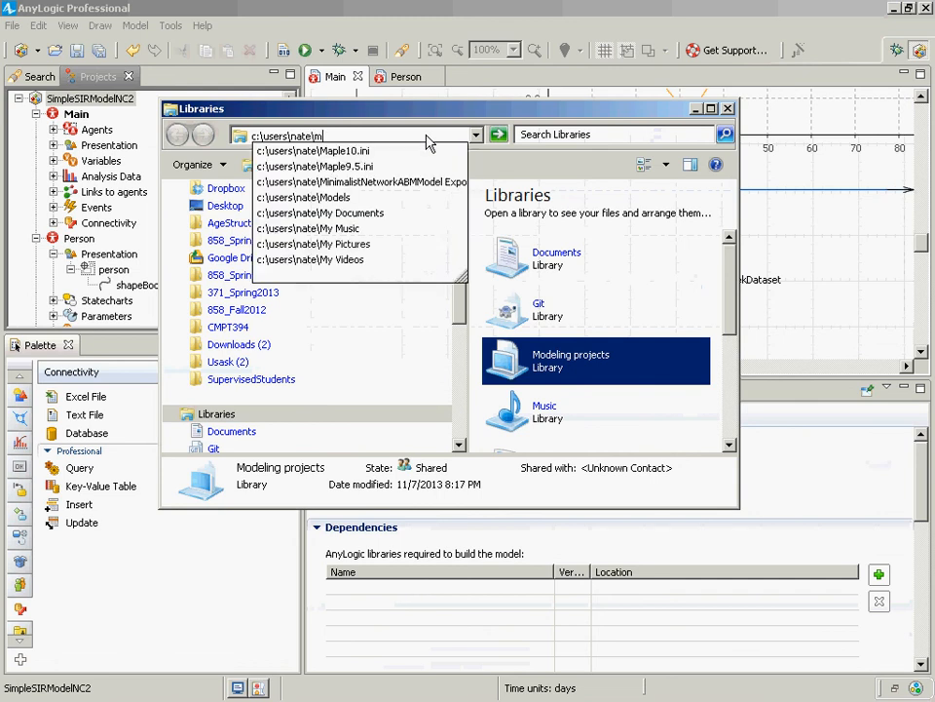
{"action": "type", "text": "models"}
{"action": "key", "text": "Return"}
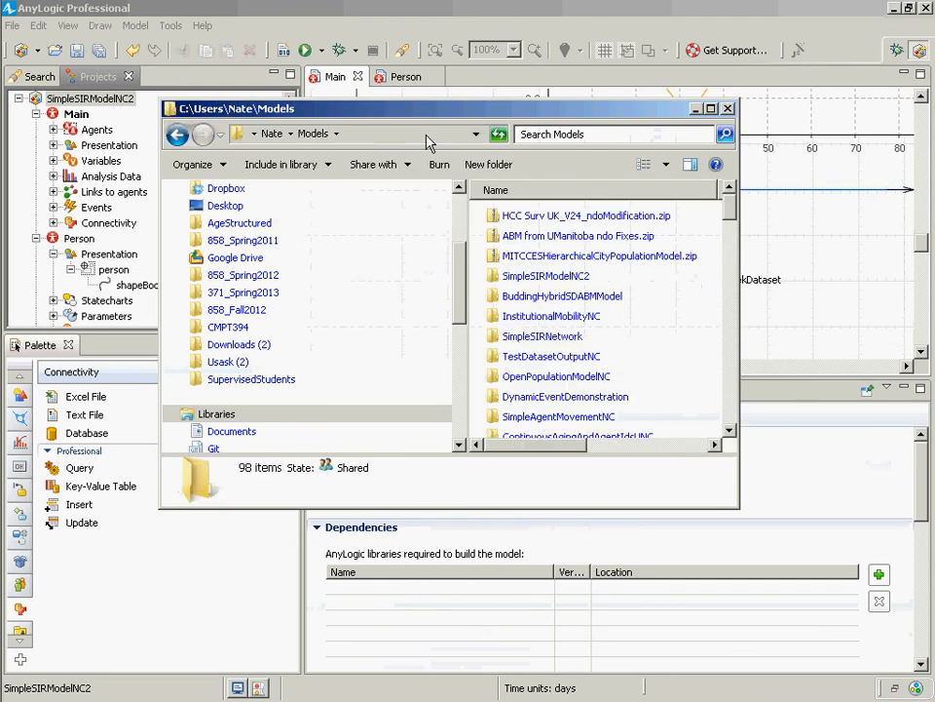
- Open the SimpleSIRModelNC2 folder and maximize the Explorer window to inspect the files it holds
{"action": "double_click", "coordinate": [563, 276]}
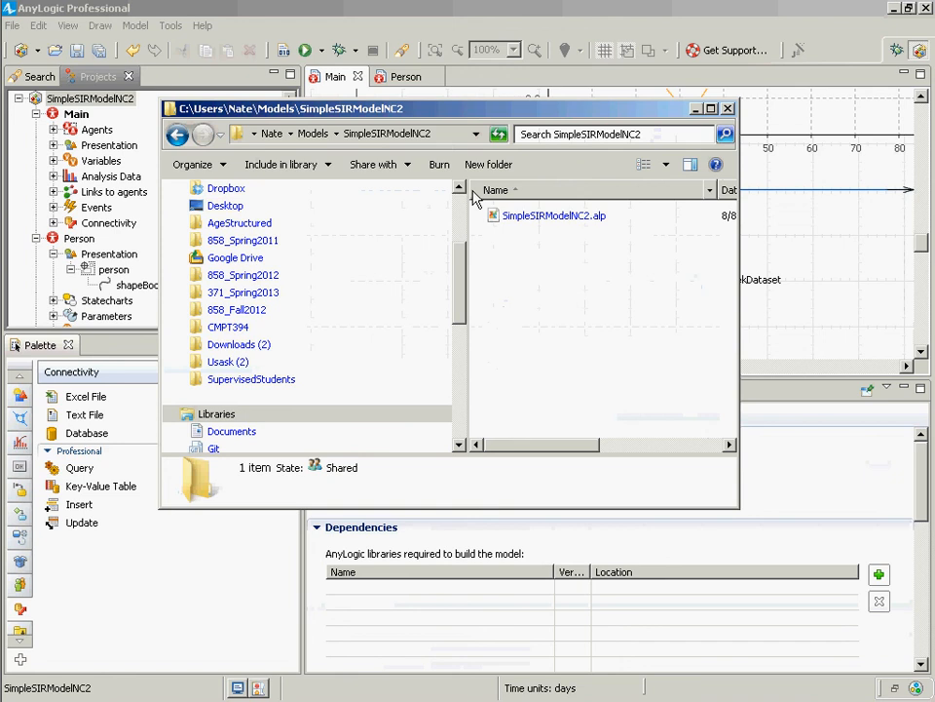
{"action": "double_click", "coordinate": [486, 108]}
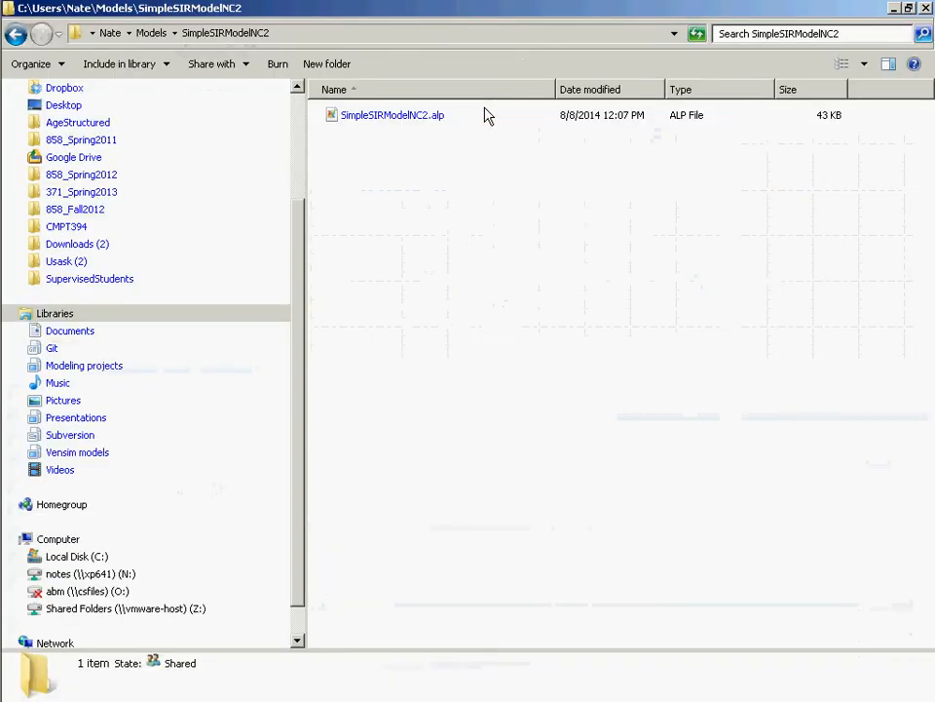
{"action": "key", "text": "alt+Tab"}
{"action": "key", "text": "alt+shift+Tab"}
- Go to the C:\Tmp folder to look for the model's output file
{"action": "left_click", "coordinate": [433, 35]}
{"action": "type", "text": "c:\\tmp"}
{"action": "key", "text": "Return"}
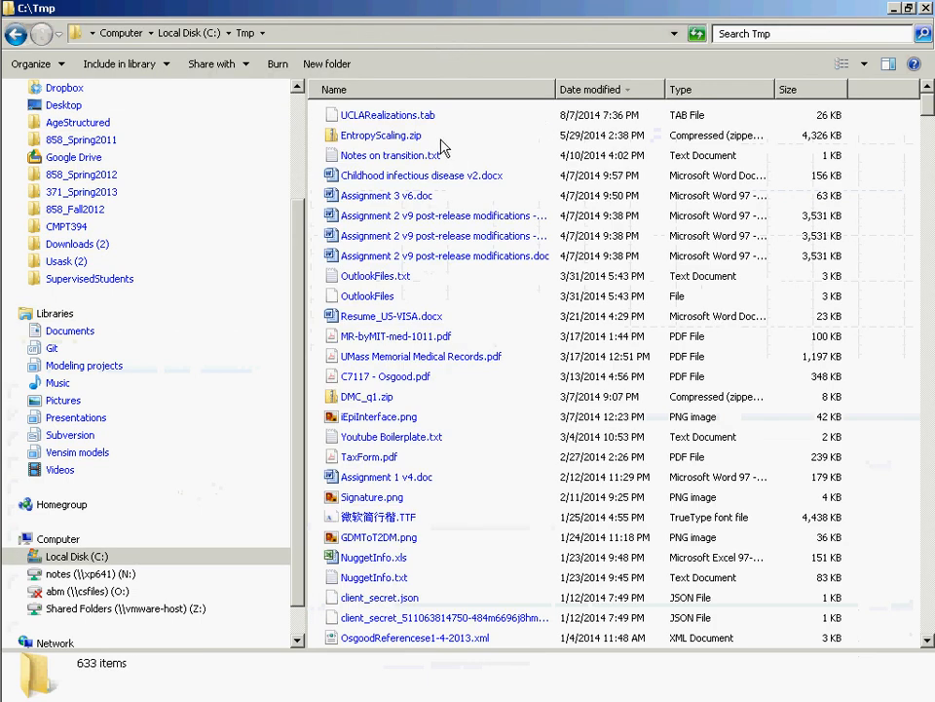
- Switch to AnyLogic and copy the file path of the textFileOutput element on Main
{"action": "key", "text": "alt+Tab"}
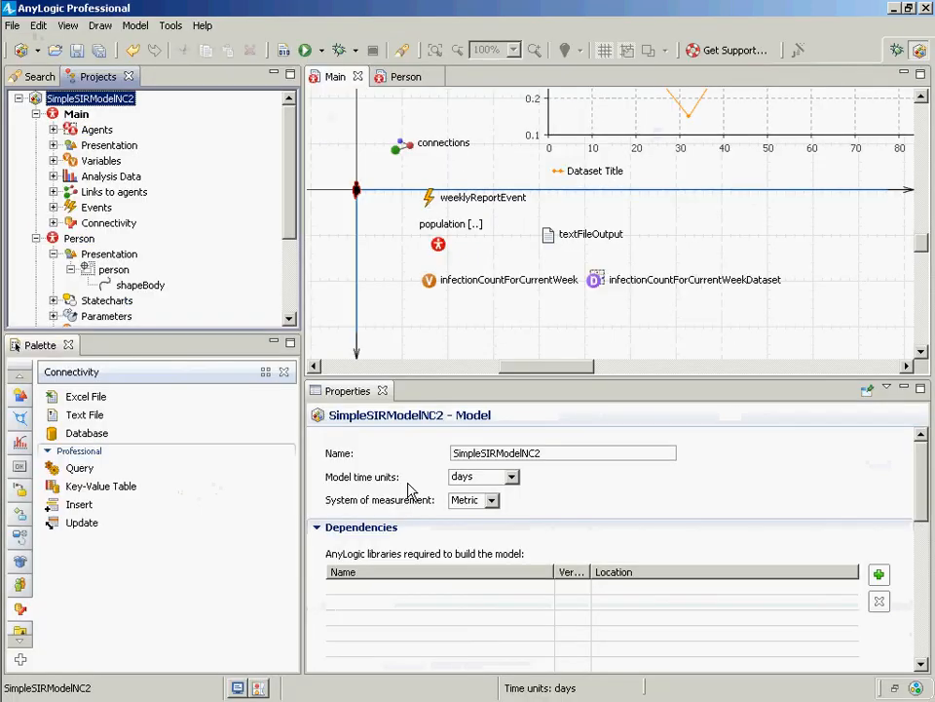
{"action": "left_click", "coordinate": [548, 234]}
{"action": "triple_click", "coordinate": [620, 523]}
{"action": "key", "text": "ctrl+c"}
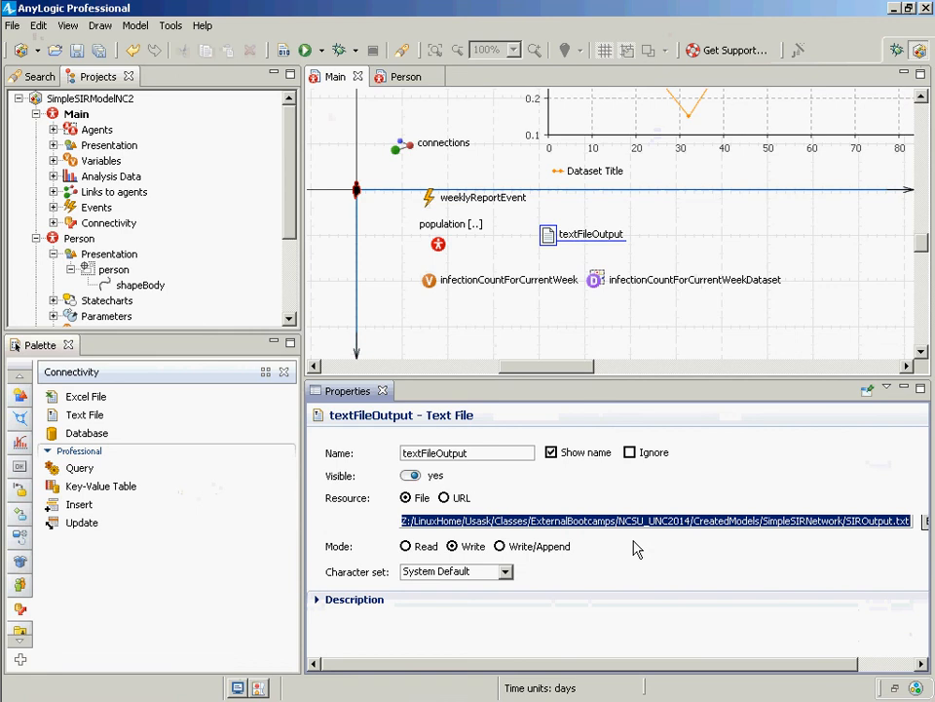
- Switch to Explorer and open the SimpleSIRNetwork folder using the copied path without the SIROutput.txt file name
{"action": "key", "text": "alt+Tab"}
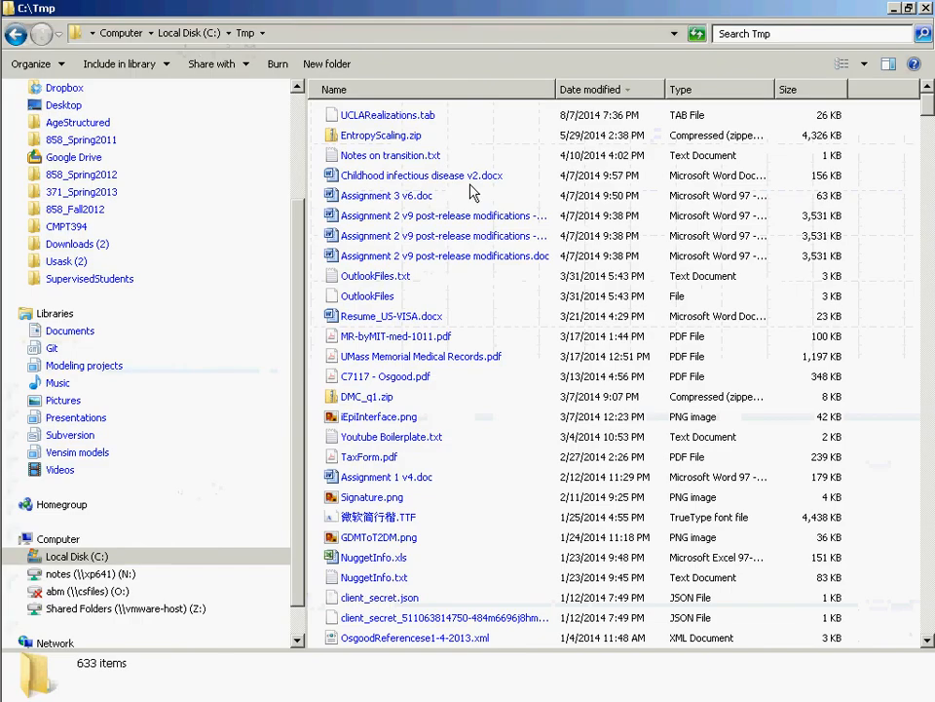
{"action": "left_click", "coordinate": [336, 37]}
{"action": "key", "text": "ctrl+v"}
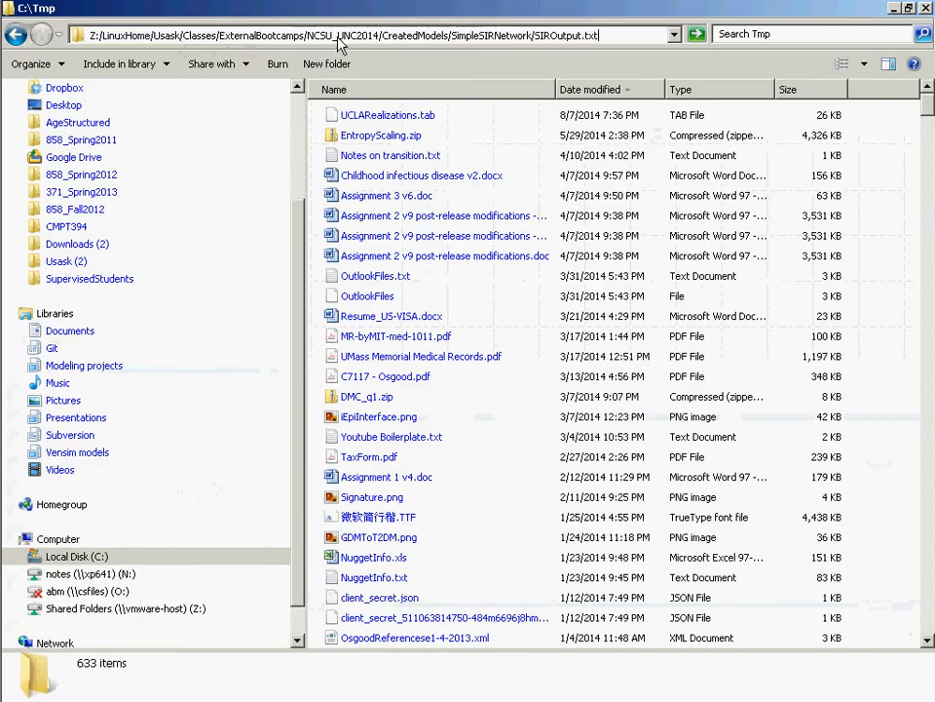
{"action": "key", "text": "ctrl+shift+Left"}
{"action": "key", "text": "ctrl+shift+Left"}
{"action": "key", "text": "ctrl+shift+Right"}
{"action": "key", "text": "BackSpace"}
{"action": "key", "text": "Return"}
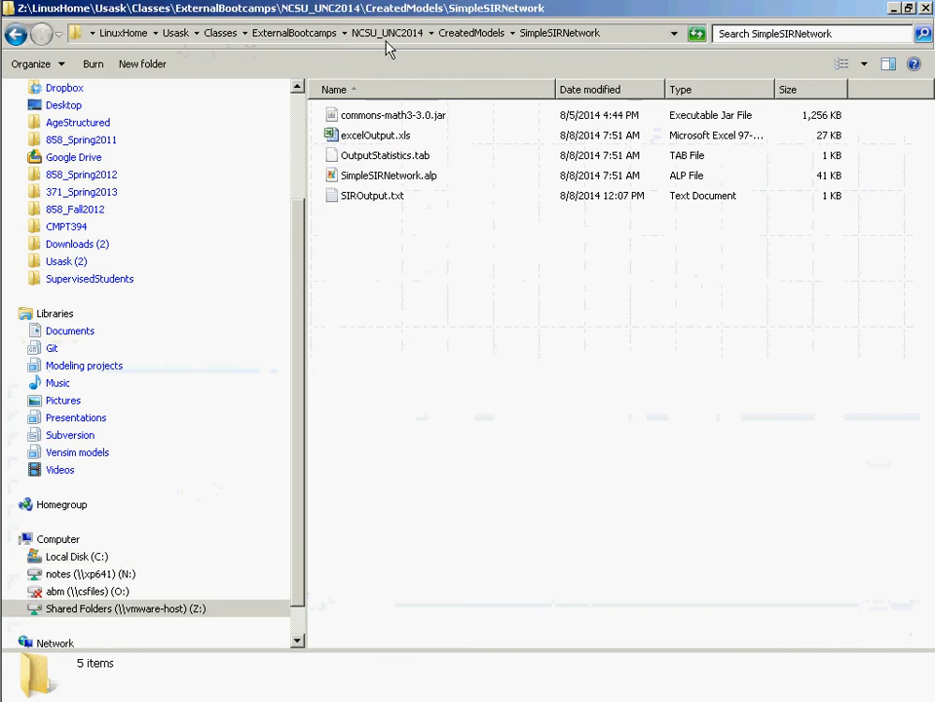
- Open SIROutput.txt and examine the weekly new-infection counts over the whole simulation run
{"action": "double_click", "coordinate": [370, 196]}
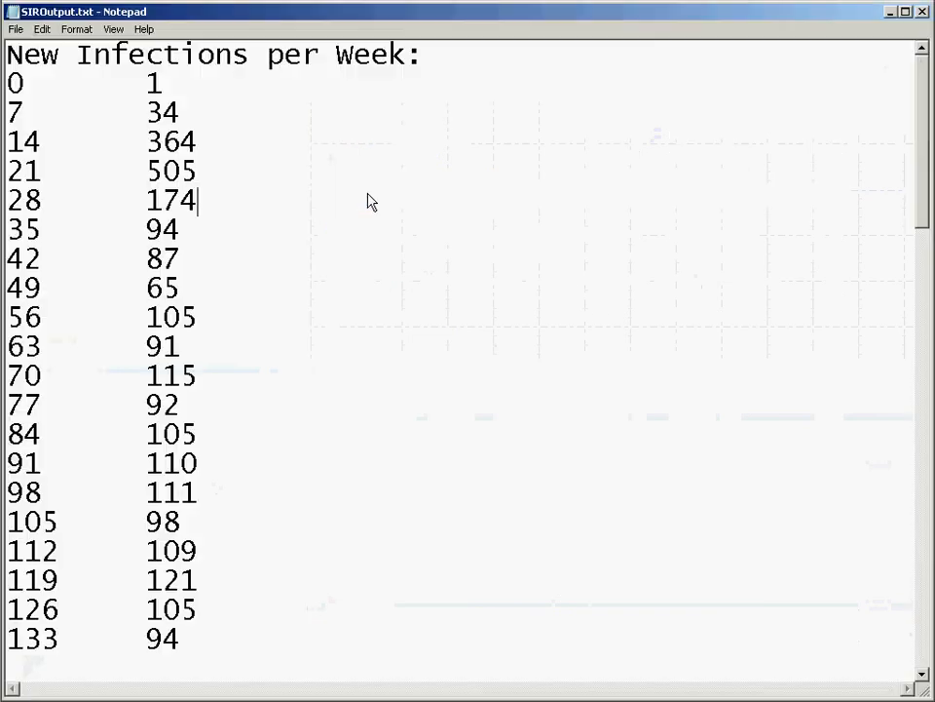
{"action": "scroll", "coordinate": [368, 227], "scroll_direction": "down", "scroll_amount": 17}
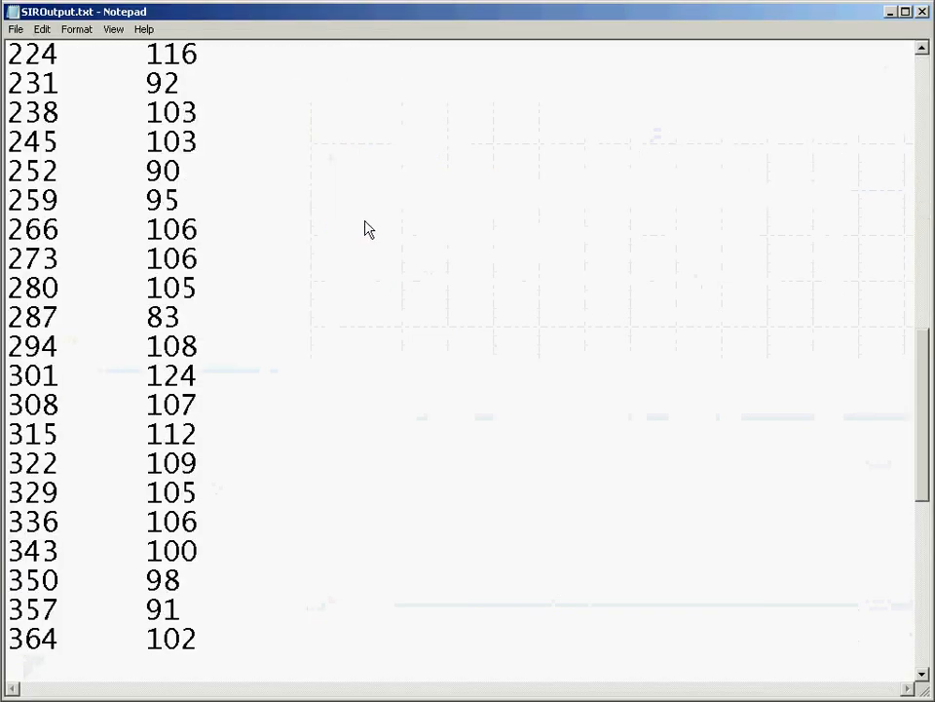
{"action": "scroll", "coordinate": [367, 227], "scroll_direction": "down", "scroll_amount": 1}
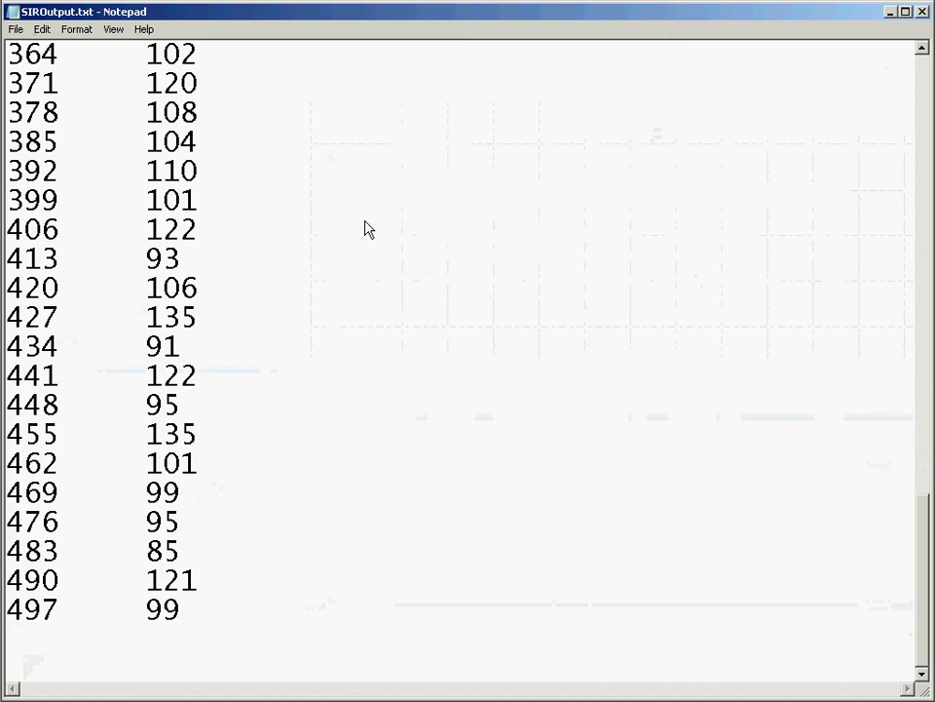
{"action": "scroll", "coordinate": [367, 227], "scroll_direction": "up", "scroll_amount": 6}
{"action": "scroll", "coordinate": [368, 227], "scroll_direction": "up", "scroll_amount": 12}
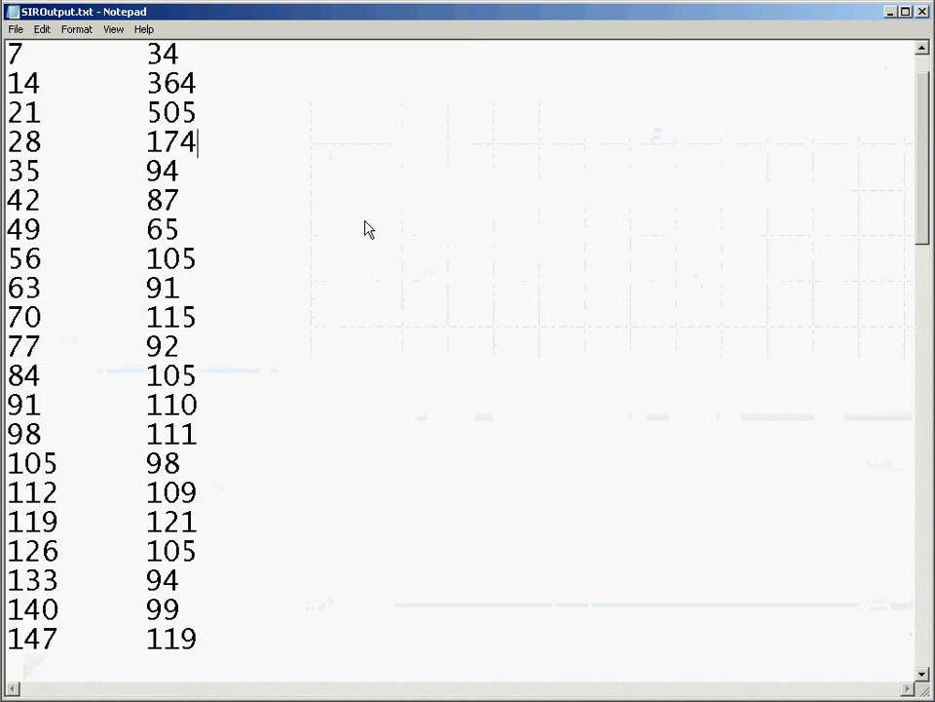
{"action": "key", "text": "alt+Tab"}
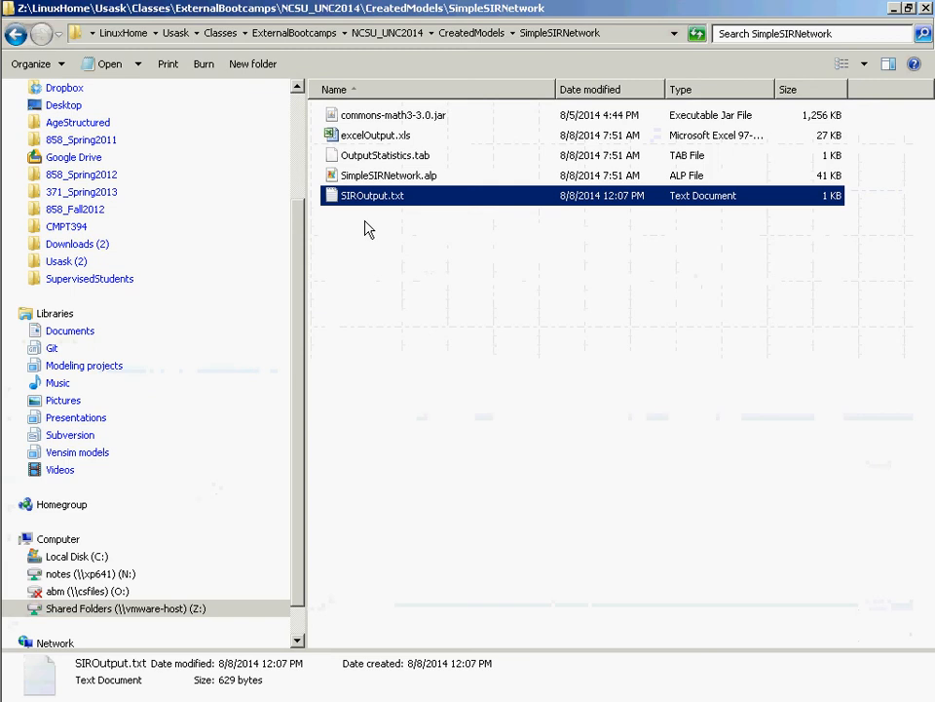
{"action": "key", "text": "alt+Tab"}
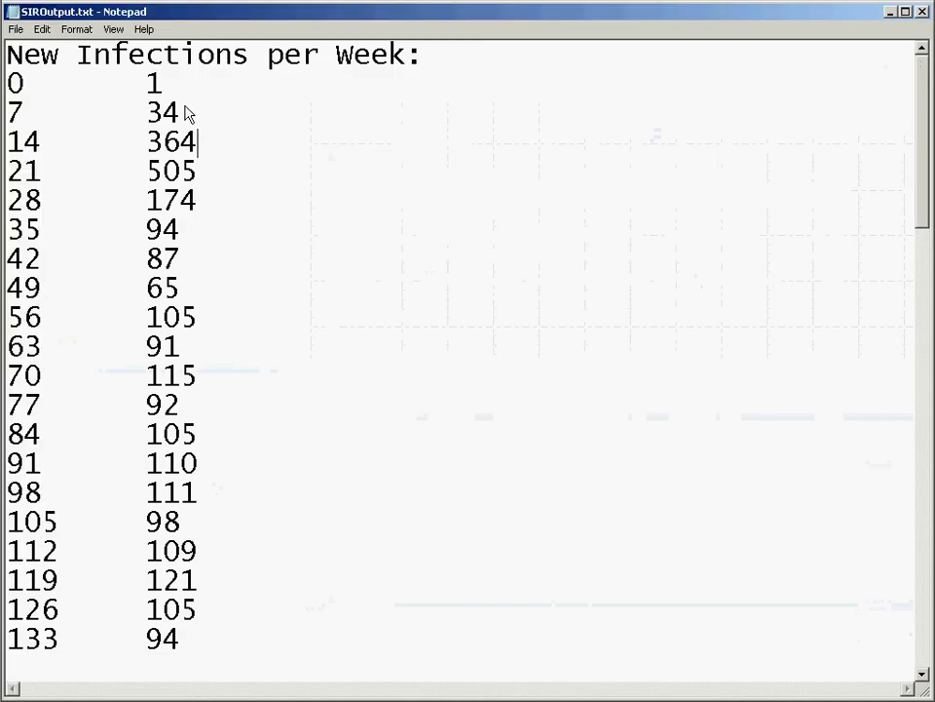
{"action": "left_click_drag", "start_coordinate": [186, 97], "coordinate": [251, 678]}
- Switch back to AnyLogic and add a Data Set to Main just below infectionCountForCurrentWeekDataset
{"action": "key", "text": "alt+Tab"}
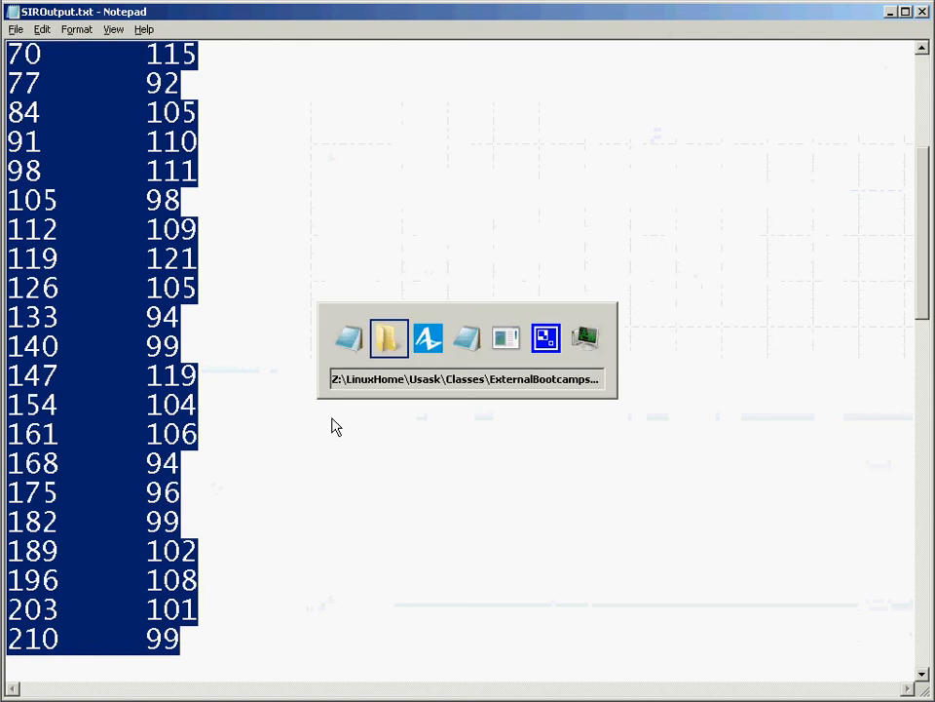
{"action": "key", "text": "alt+Tab"}
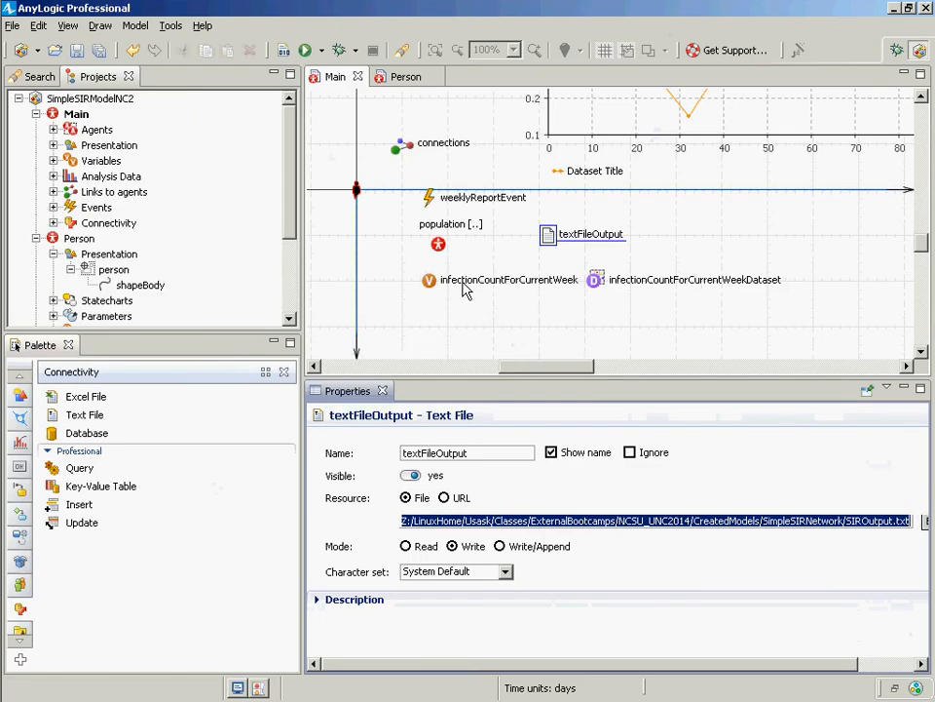
{"action": "key", "text": "alt+Tab"}
{"action": "key", "text": "Escape"}
{"action": "scroll", "coordinate": [920, 238], "scroll_direction": "up", "scroll_amount": 3}
{"action": "mouse_move", "coordinate": [920, 238]}
{"action": "left_mouse_down"}
{"action": "mouse_move", "coordinate": [918, 253]}
{"action": "mouse_move", "coordinate": [920, 244]}
{"action": "left_mouse_up"}
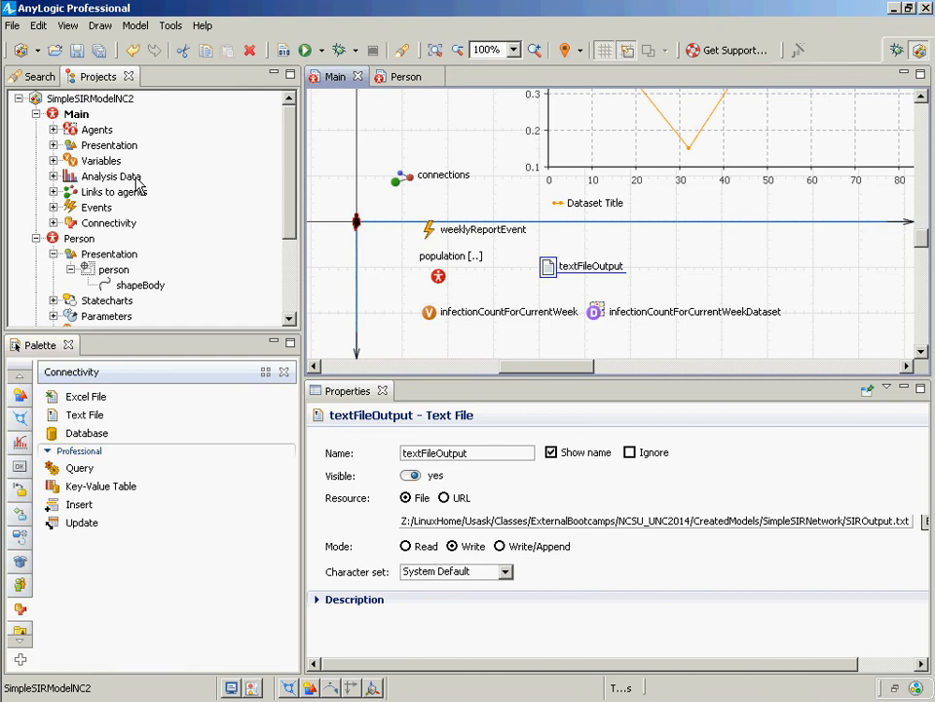
{"action": "left_click", "coordinate": [22, 385]}
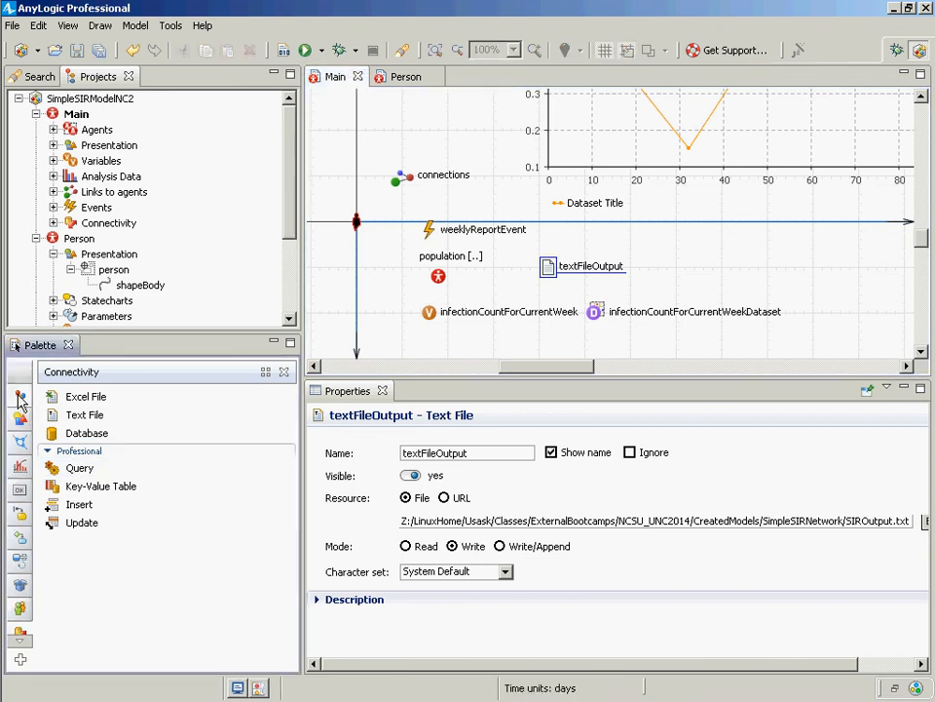
{"action": "left_click", "coordinate": [21, 392]}
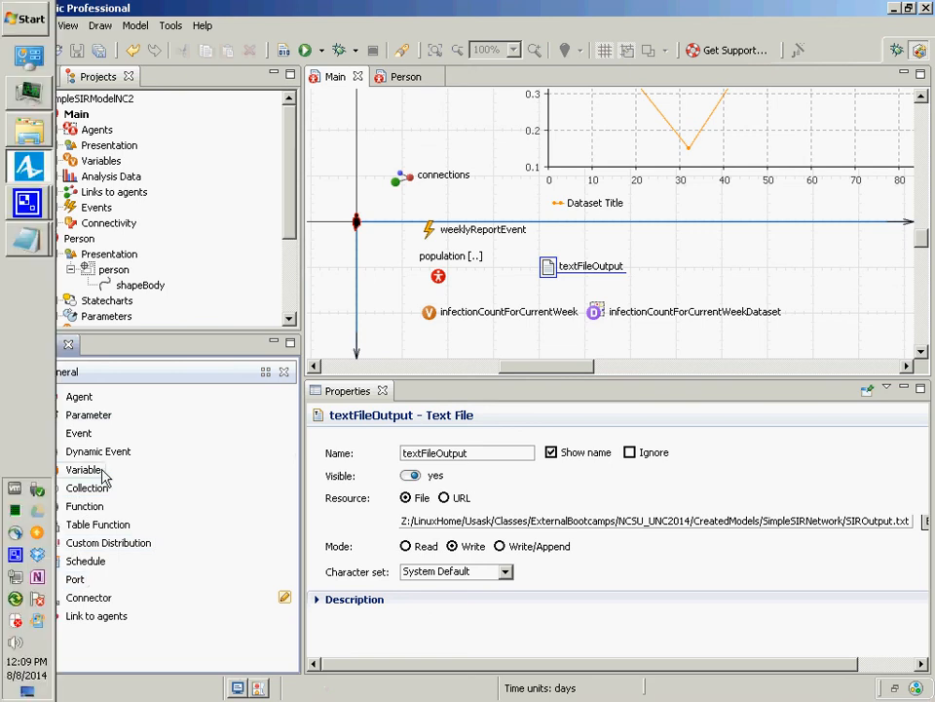
{"action": "left_click", "coordinate": [20, 466]}
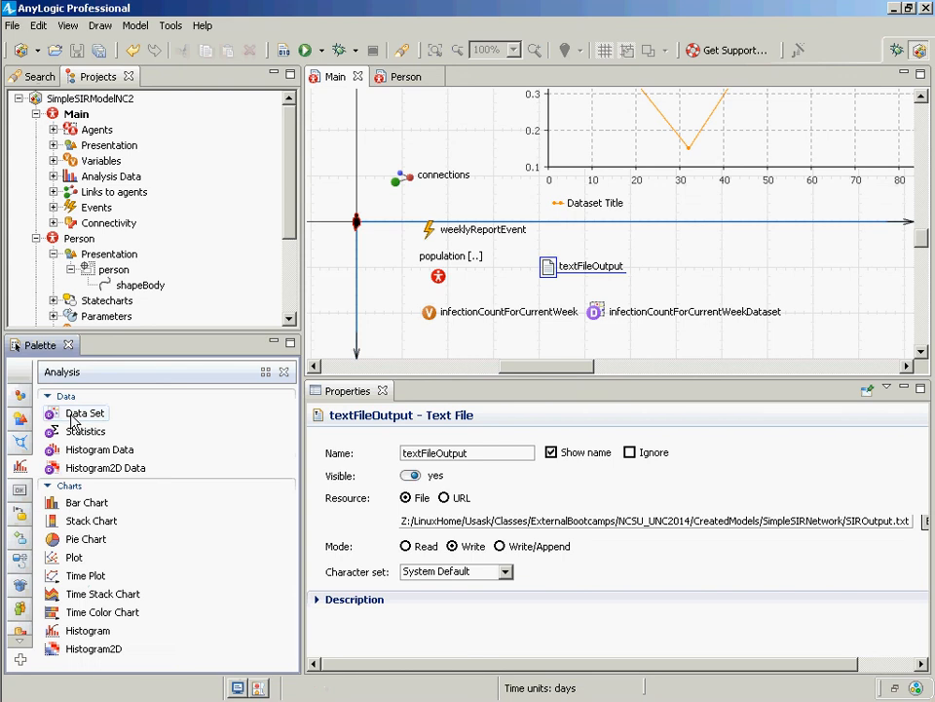
{"action": "left_click_drag", "start_coordinate": [73, 419], "coordinate": [599, 353]}
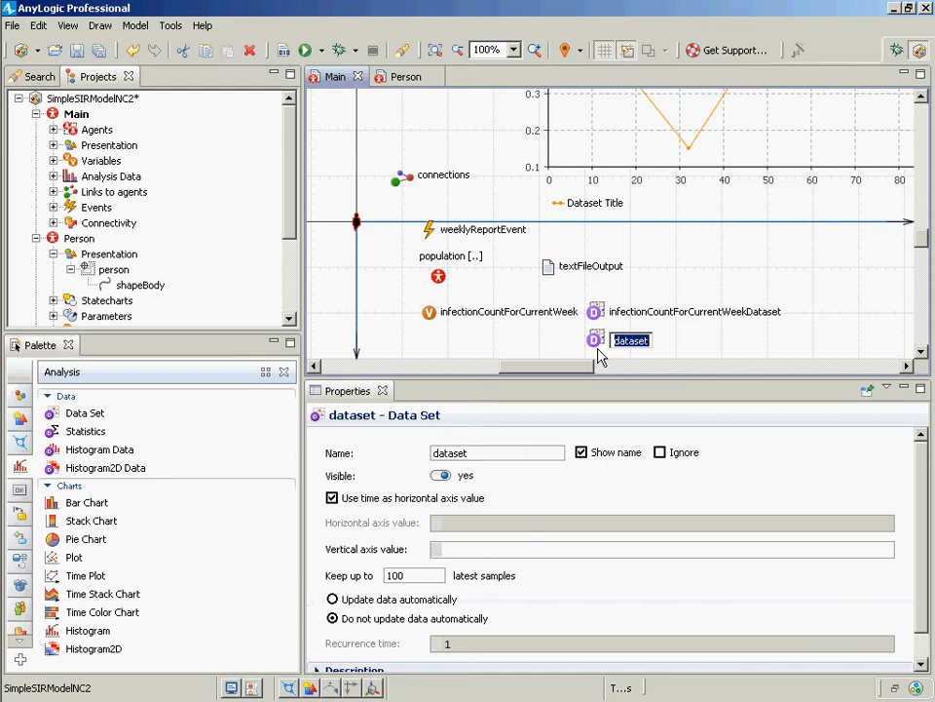
- Enter countInfective as the name of the new data set
{"action": "type", "text": "infective"}
{"action": "key", "text": "Home"}
{"action": "type", "text": "countI"}
{"action": "key", "text": "Delete"}
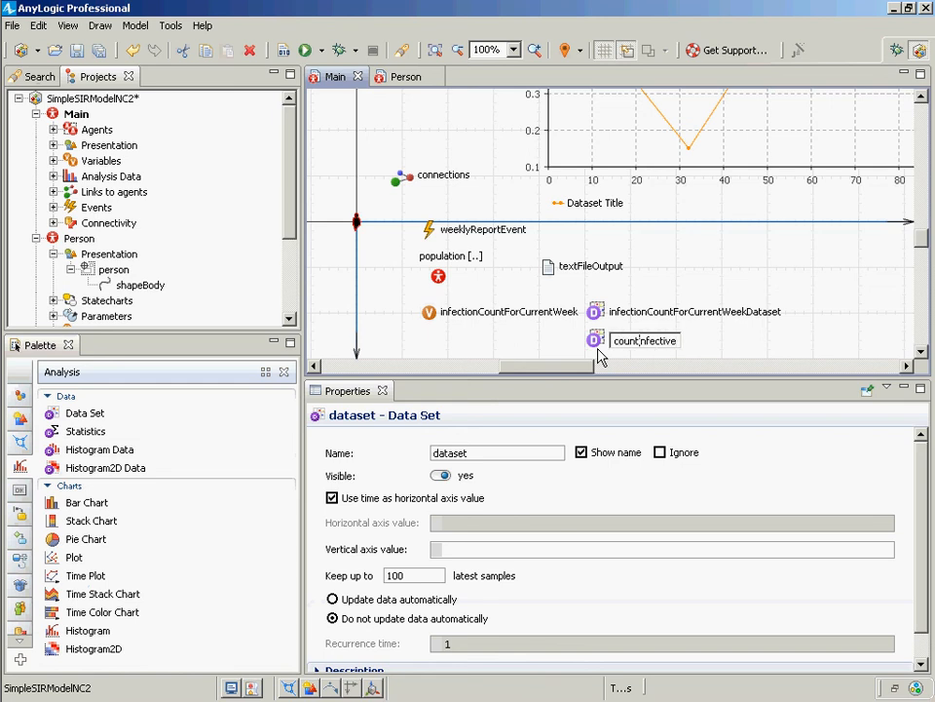
- Replace the new data set's name with prevalentCaseCountDataset
{"action": "key", "text": "ctrl+a"}
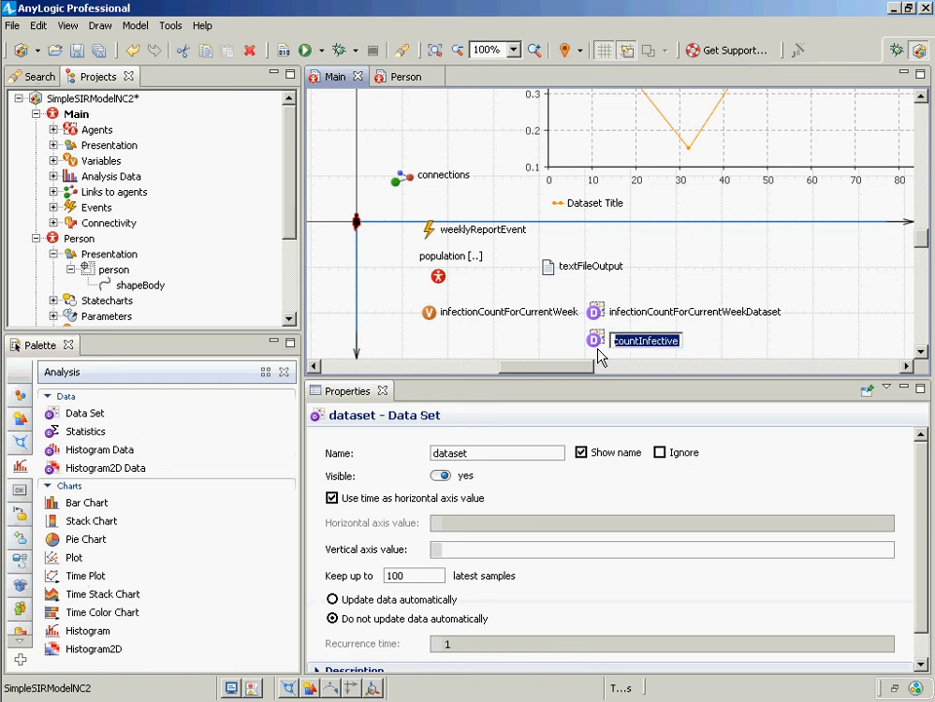
{"action": "type", "text": "prevalentC"}
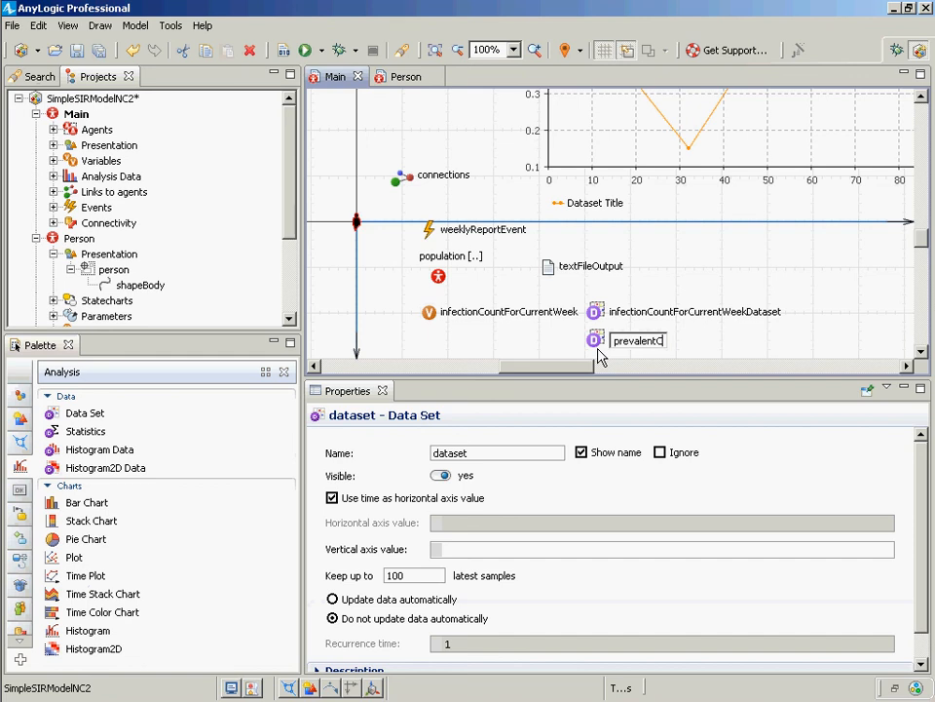
{"action": "type", "text": "aseCount"}
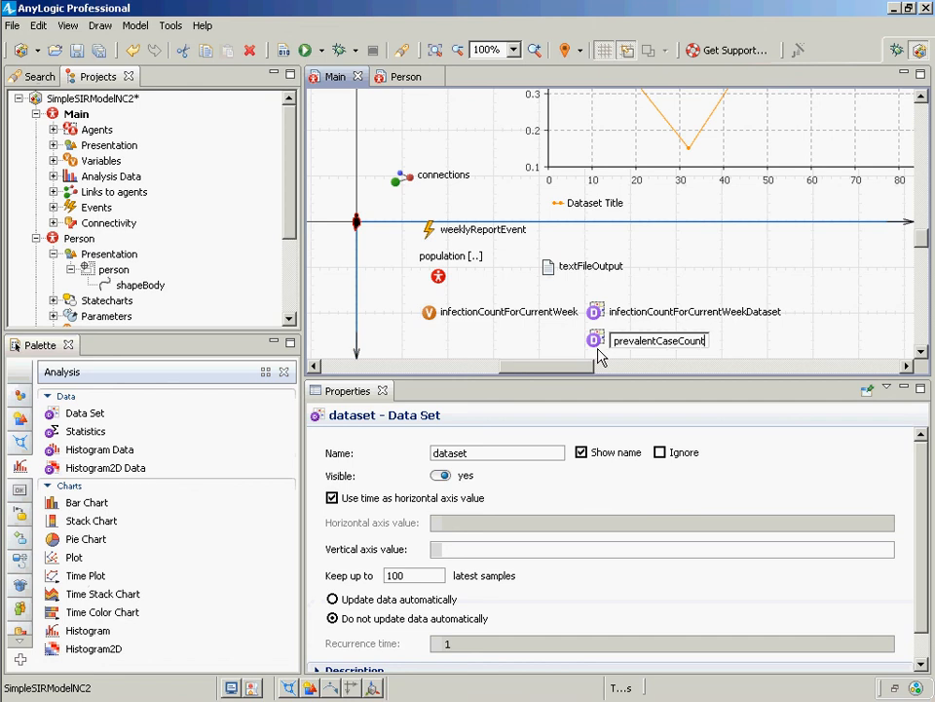
{"action": "type", "text": "Dataset"}
{"action": "key", "text": "Return"}
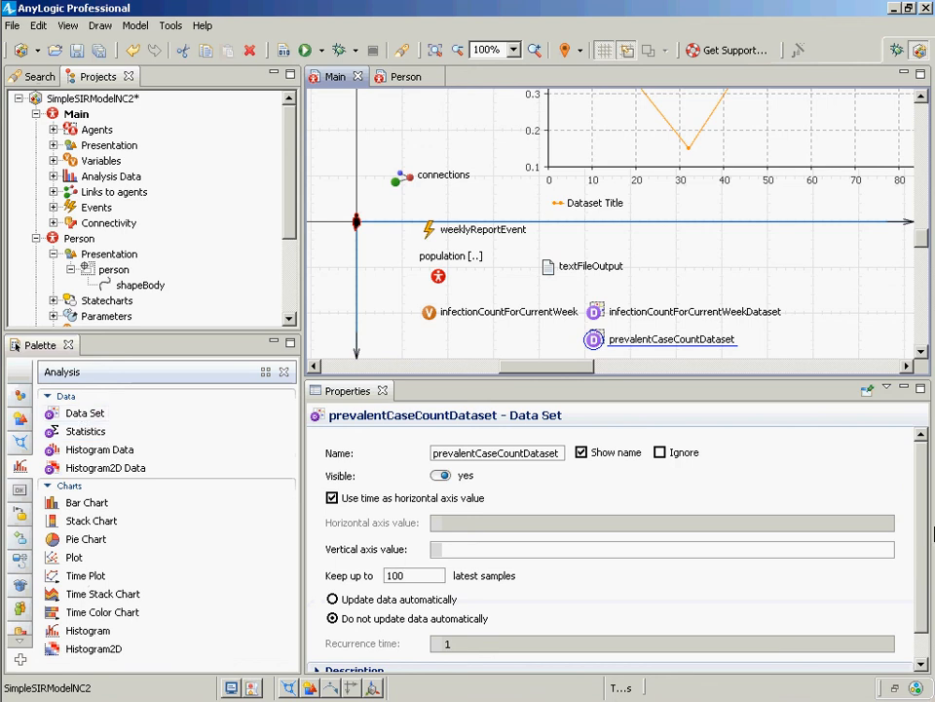
- Make prevalentCaseCountDataset update its data automatically with a recurrence time of 2
{"action": "mouse_move", "coordinate": [919, 507]}
{"action": "left_mouse_down"}
{"action": "mouse_move", "coordinate": [912, 572]}
{"action": "mouse_move", "coordinate": [916, 528]}
{"action": "left_mouse_up"}
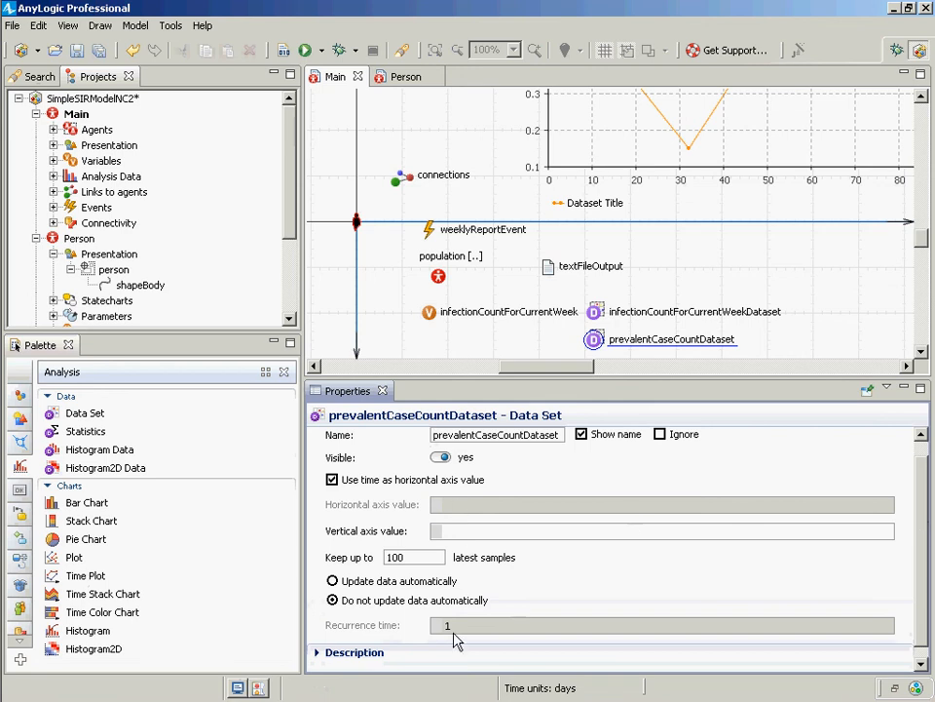
{"action": "left_click", "coordinate": [410, 582]}
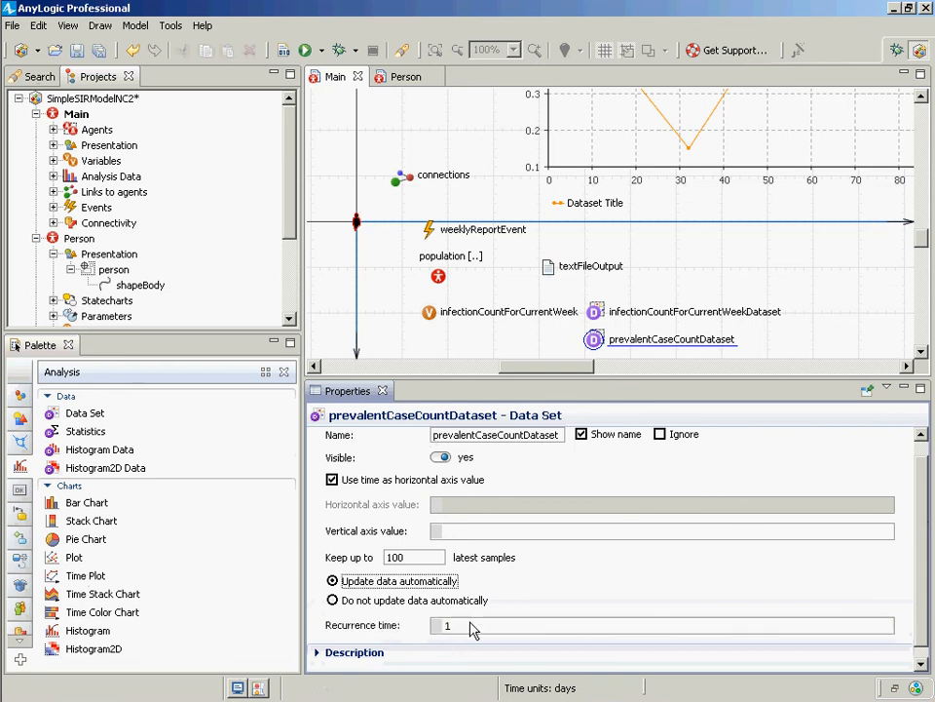
{"action": "scroll", "coordinate": [474, 628], "scroll_direction": "down", "scroll_amount": 1}
{"action": "left_click_drag", "start_coordinate": [468, 620], "coordinate": [432, 618]}
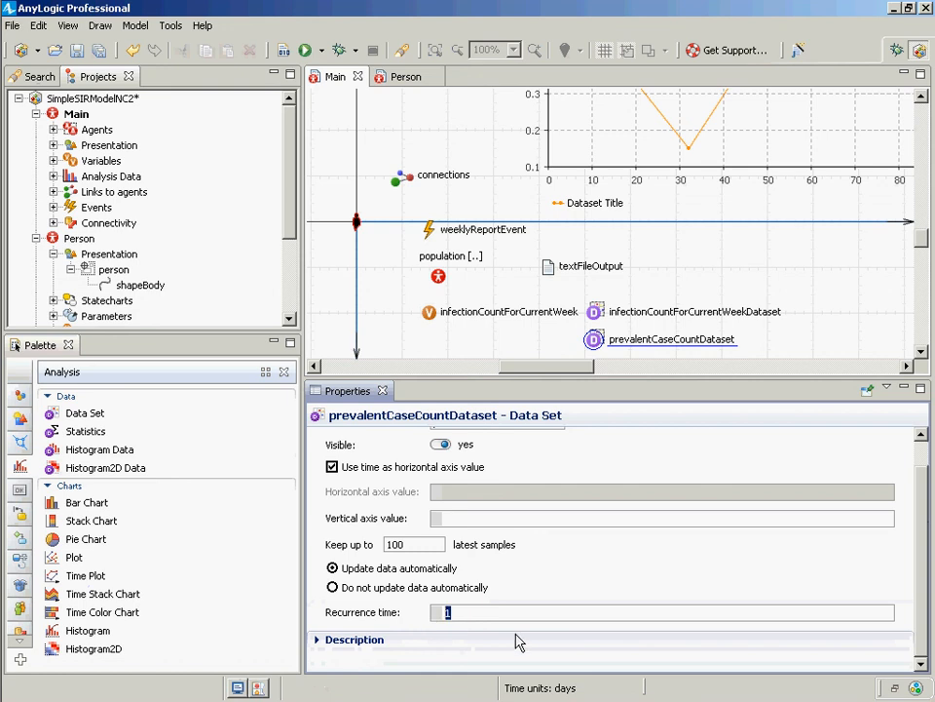
{"action": "type", "text": "2"}
- Set the vertical axis value of prevalentCaseCountDataset to population.countInfective()
{"action": "left_click", "coordinate": [479, 523]}
{"action": "type", "text": "infect"}
{"action": "key", "text": "BackSpace"}
{"action": "key", "text": "BackSpace"}
{"action": "key", "text": "BackSpace"}
{"action": "key", "text": "BackSpace"}
{"action": "key", "text": "BackSpace"}
{"action": "key", "text": "BackSpace"}
{"action": "type", "text": "p"}
{"action": "key", "text": "BackSpace"}
{"action": "type", "text": "population."}
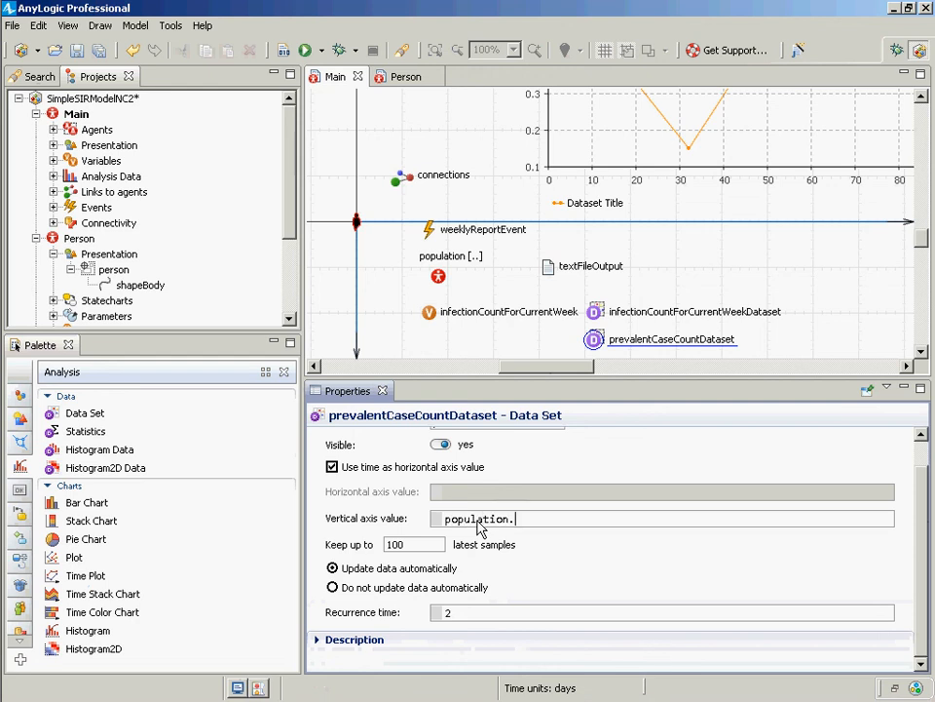
{"action": "type", "text": "coun"}
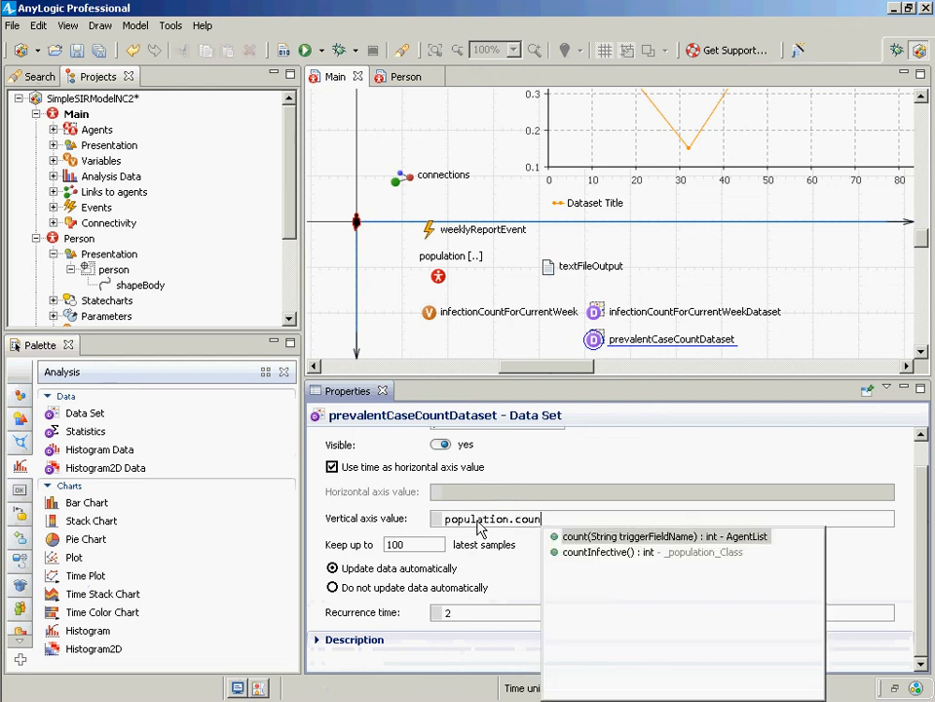
{"action": "key", "text": "Return"}
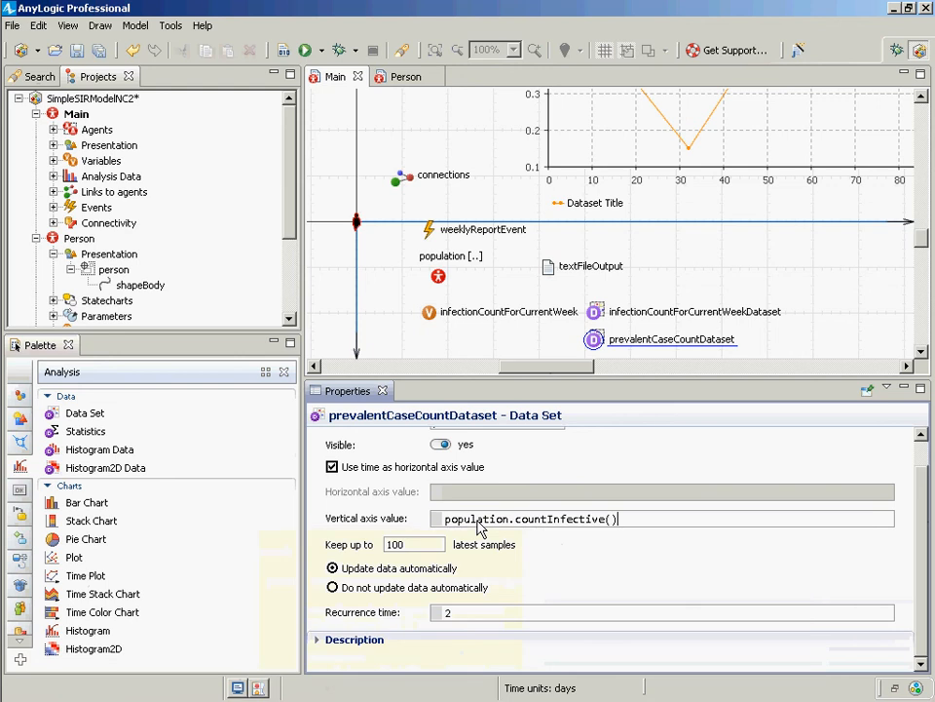
- Save the model and build it with the configured prevalentCaseCountDataset
{"action": "key", "text": "ctrl+s"}
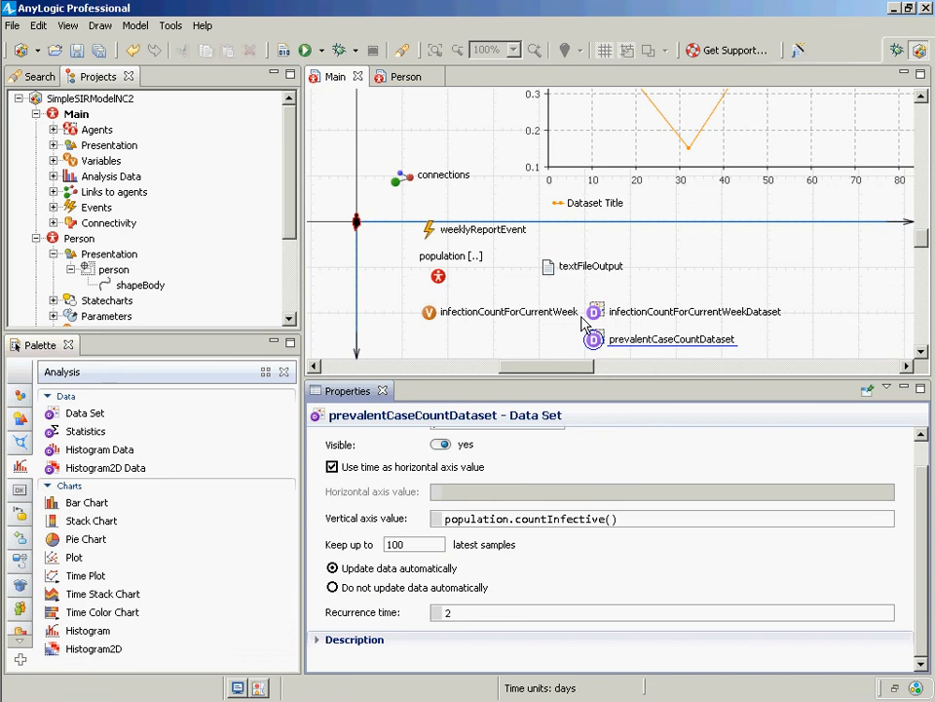
{"action": "left_click", "coordinate": [282, 51]}
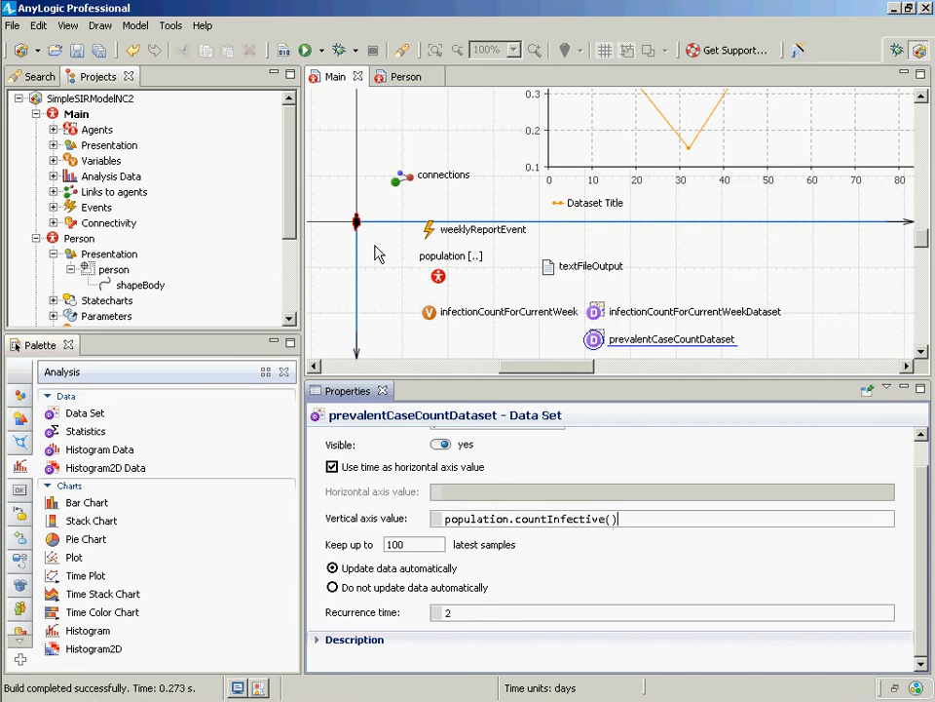
{"action": "double_click", "coordinate": [557, 520]}
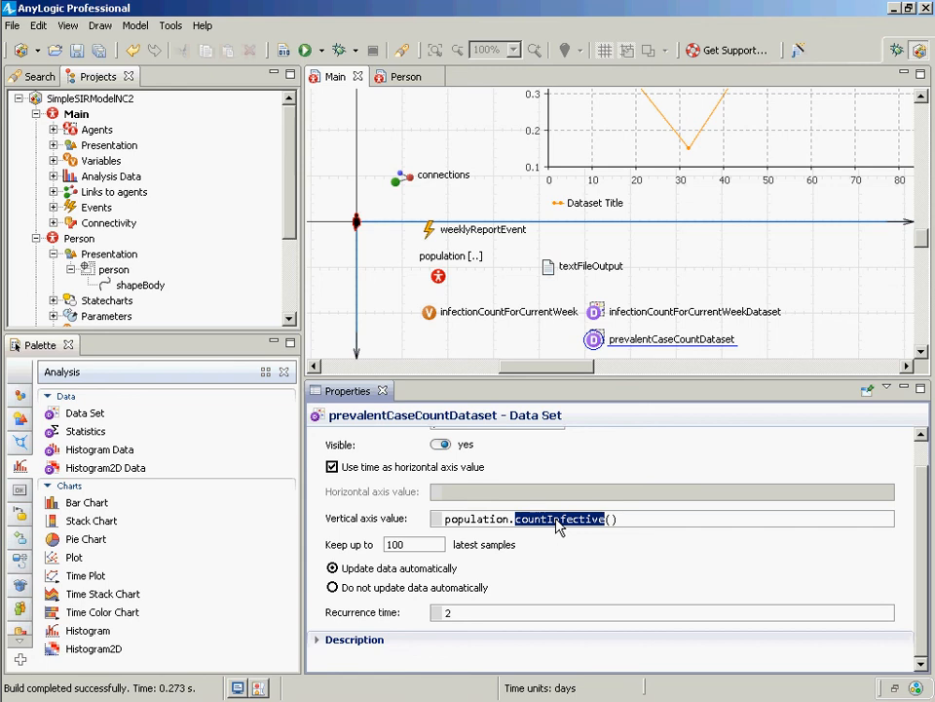
{"action": "left_click", "coordinate": [301, 51]}
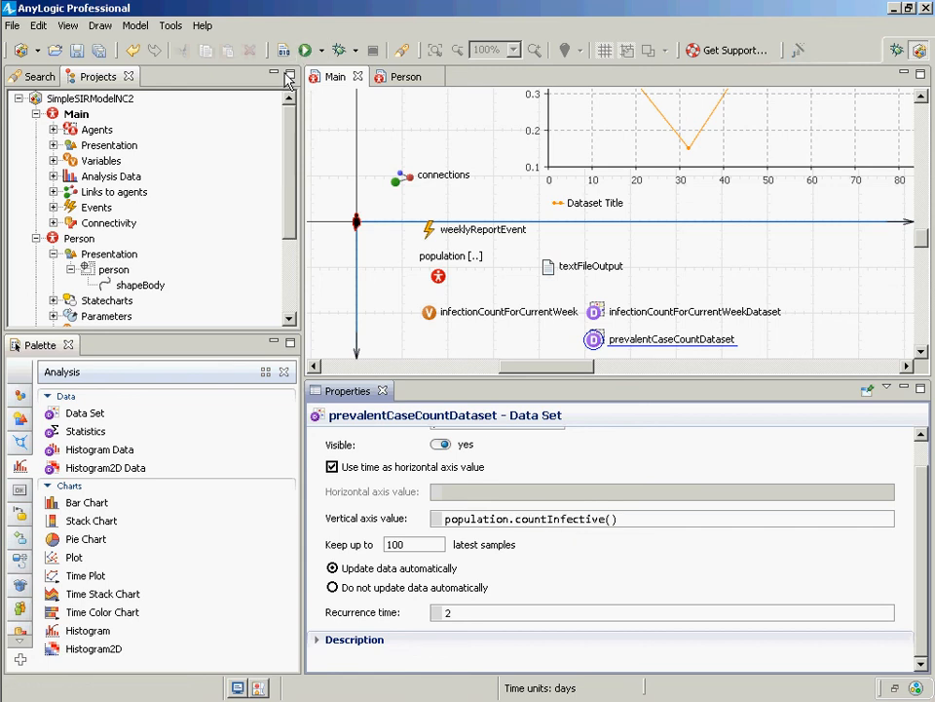
{"action": "left_click_drag", "start_coordinate": [288, 165], "coordinate": [295, 253]}
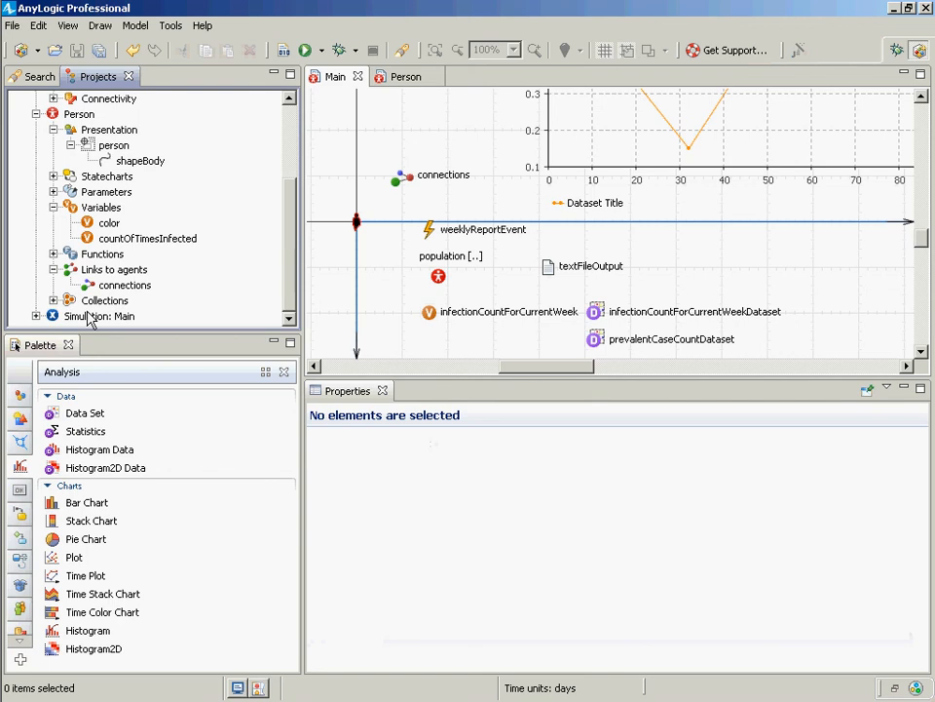
{"action": "left_click", "coordinate": [291, 111]}
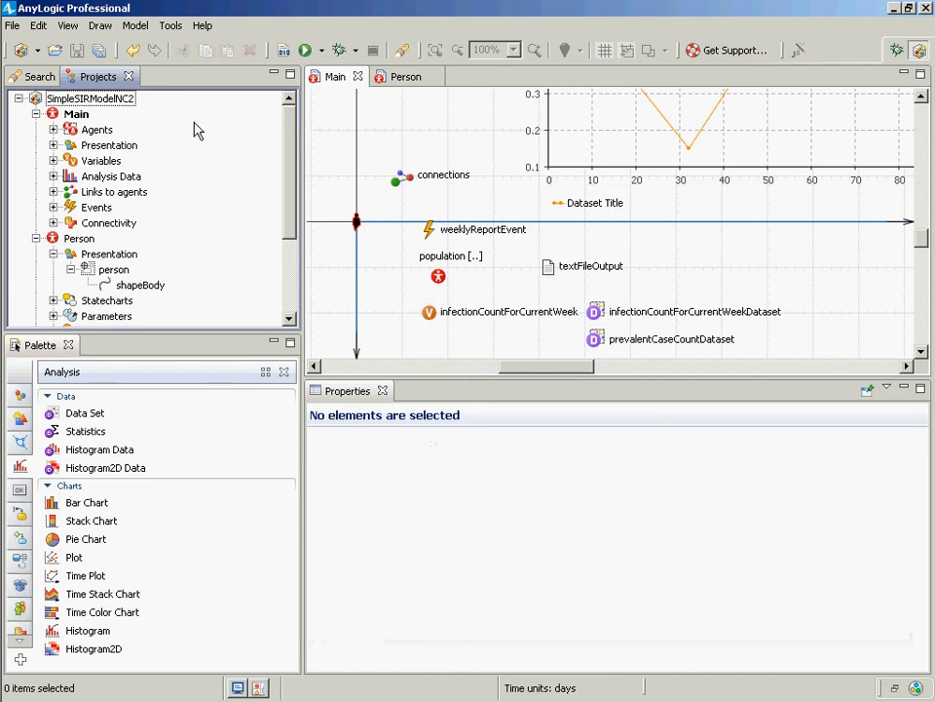
{"action": "key", "text": "alt+Tab"}
{"action": "key", "text": "alt+Tab"}
- Select the Main agent type and add a new line at the end of its On destroy code
{"action": "left_click", "coordinate": [61, 98]}
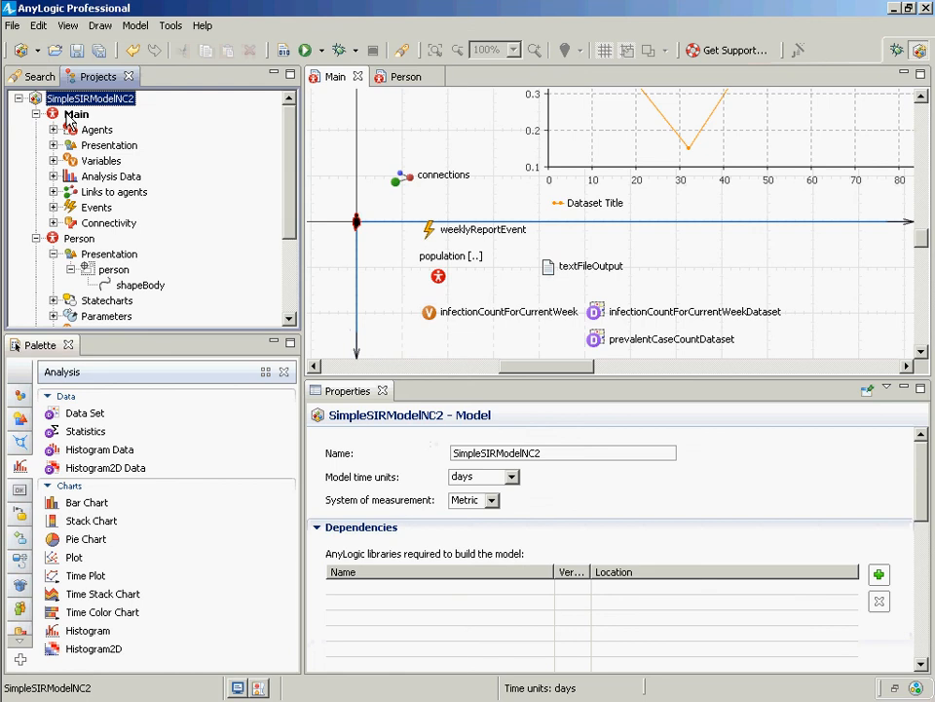
{"action": "left_click", "coordinate": [72, 116]}
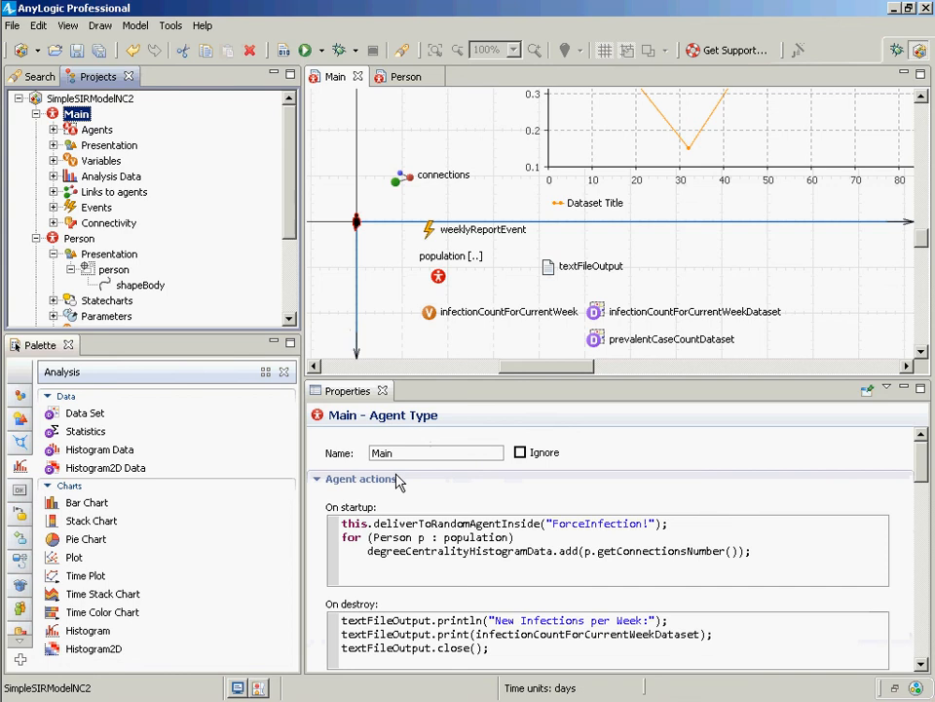
{"action": "left_click", "coordinate": [614, 662]}
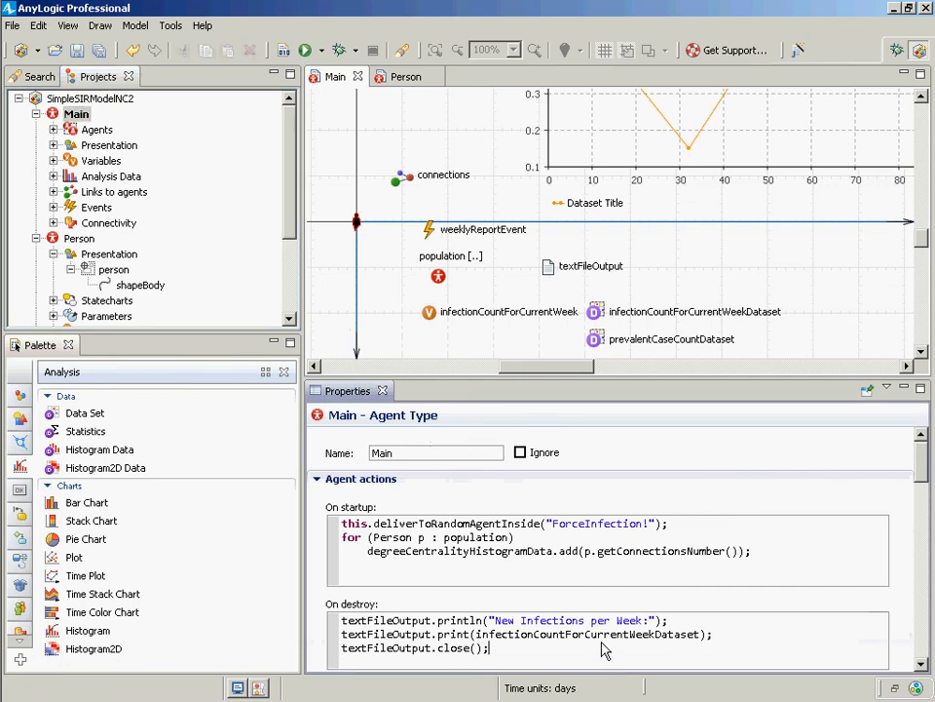
{"action": "scroll", "coordinate": [604, 651], "scroll_direction": "down", "scroll_amount": 1}
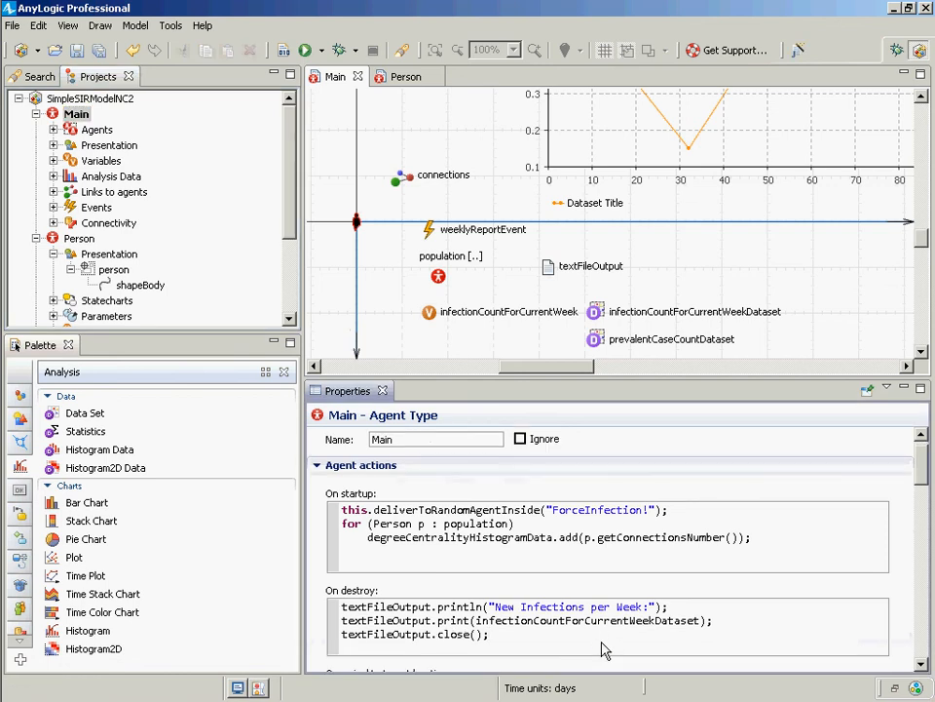
{"action": "key", "text": "Return"}
{"action": "type", "text": "textFileOu"}
{"action": "key", "text": "BackSpace"}
{"action": "key", "text": "BackSpace"}
{"action": "key", "text": "BackSpace"}
{"action": "key", "text": "BackSpace"}
{"action": "key", "text": "BackSpace"}
{"action": "key", "text": "BackSpace"}
{"action": "key", "text": "BackSpace"}
{"action": "key", "text": "BackSpace"}
{"action": "key", "text": "BackSpace"}
{"action": "key", "text": "BackSpace"}
- Duplicate the three textFileOutput lines below the originals in Main's On destroy code, separated by a blank line
{"action": "key", "text": "Return"}
{"action": "key", "text": "Up"}
{"action": "key", "text": "shift+Up"}
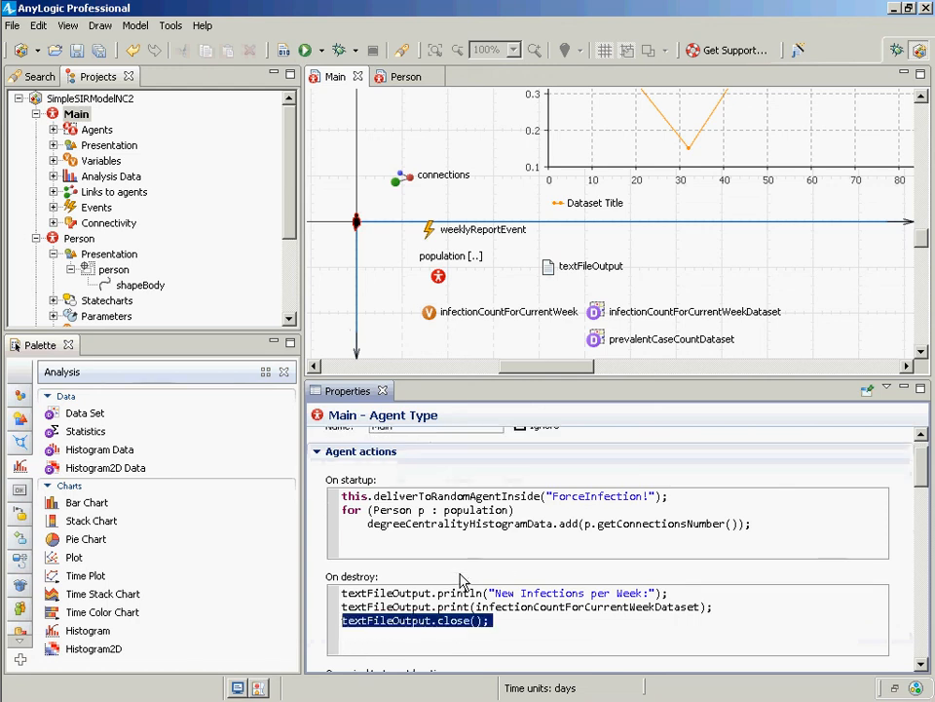
{"action": "key", "text": "shift+Up"}
{"action": "key", "text": "shift+Up"}
{"action": "key", "text": "ctrl+c"}
{"action": "key", "text": "Right"}
{"action": "key", "text": "Return"}
{"action": "key", "text": "ctrl+v"}
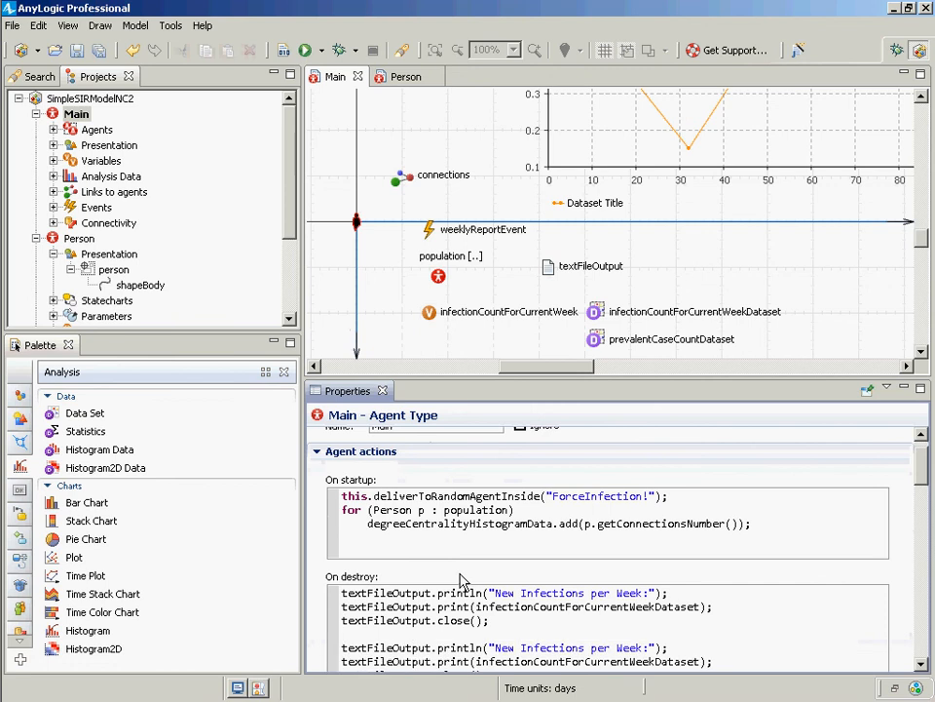
- Change the heading text in the copied println statement to "Infective Individuals:"
{"action": "key", "text": "Up"}
{"action": "key", "text": "Up"}
{"action": "key", "text": "Up"}
{"action": "key", "text": "ctrl+Left"}
{"action": "key", "text": "ctrl+Left"}
{"action": "key", "text": "ctrl+Right"}
{"action": "key", "text": "ctrl+Right"}
{"action": "key", "text": "ctrl+Right"}
{"action": "key", "text": "ctrl+Right"}
{"action": "key", "text": "ctrl+Right"}
{"action": "key", "text": "ctrl+Right"}
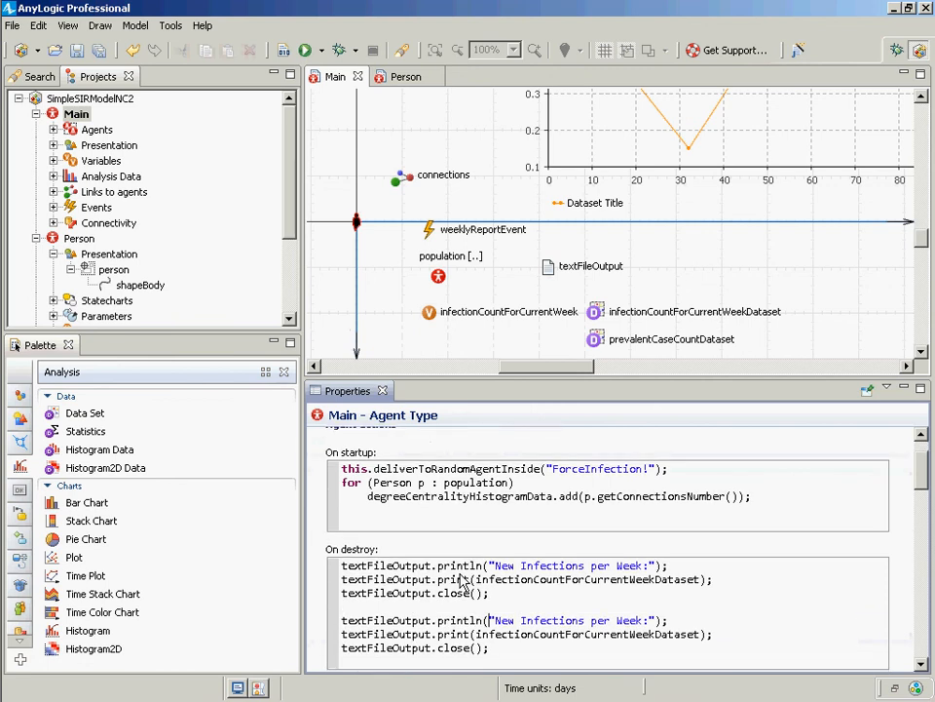
{"action": "key", "text": "Right"}
{"action": "key", "text": "ctrl+shift+Right"}
{"action": "key", "text": "ctrl+shift+Right"}
{"action": "type", "text": "I"}
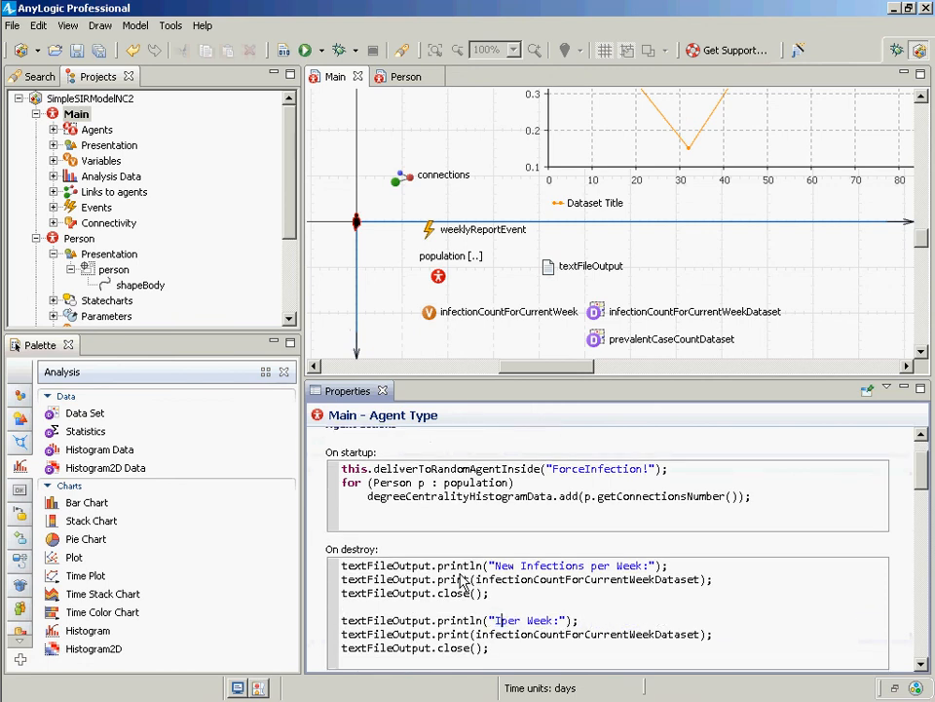
{"action": "type", "text": "nfective "}
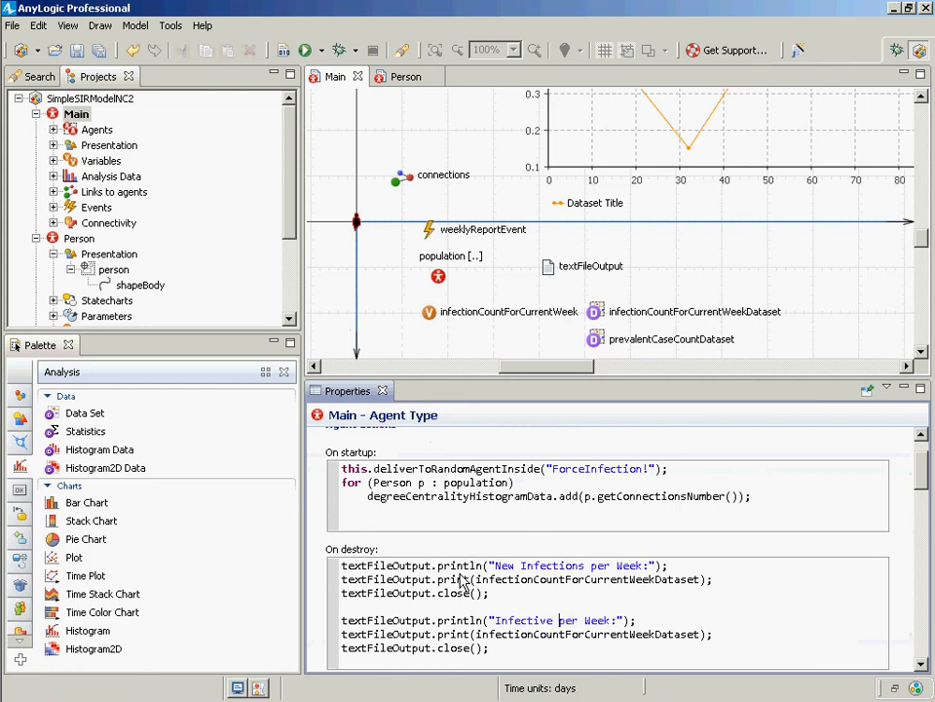
{"action": "type", "text": "Individuals"}
{"action": "key", "text": "ctrl+shift+Right"}
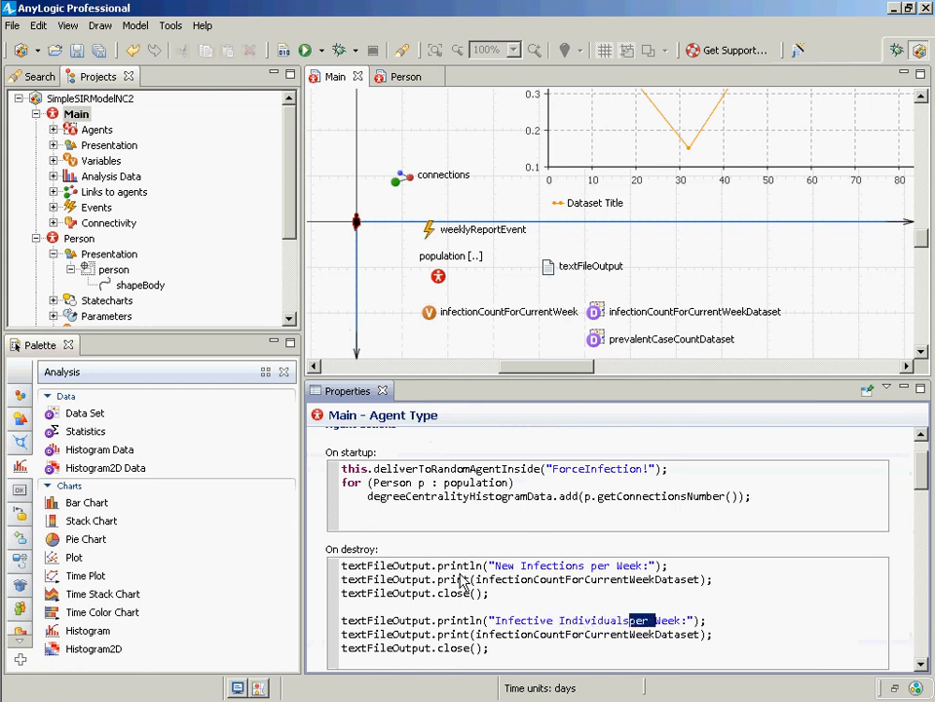
{"action": "key", "text": "ctrl+shift+Right"}
{"action": "key", "text": "Delete"}
- Make the copied print statement output prevalentCaseCountDataset instead of the weekly infection data set
{"action": "key", "text": "Down"}
{"action": "key", "text": "ctrl+Left"}
{"action": "key", "text": "ctrl+shift+Right"}
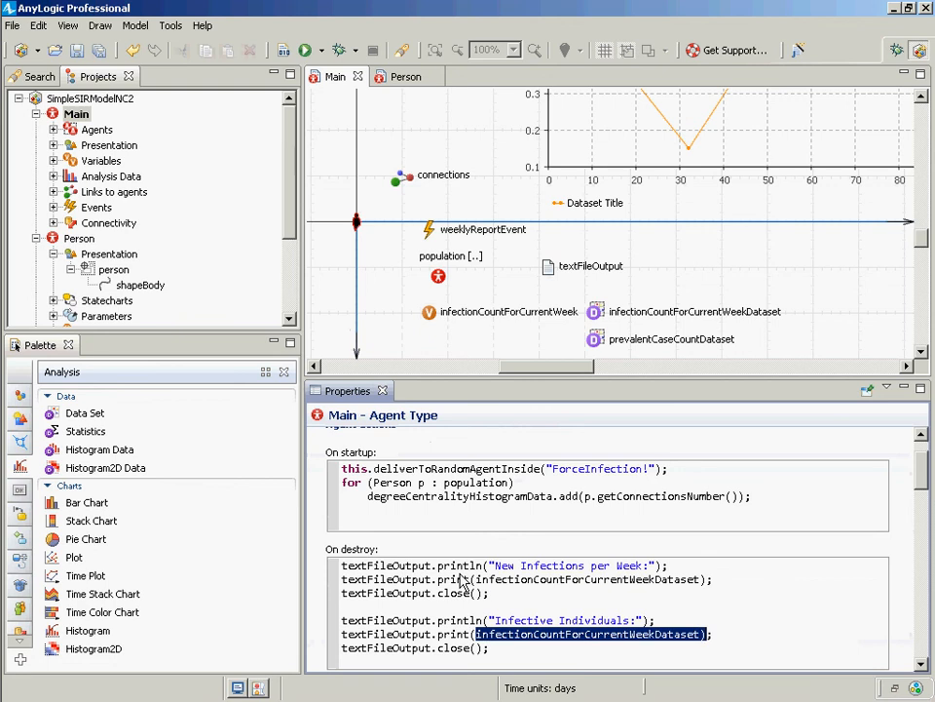
{"action": "key", "text": "Delete"}
{"action": "type", "text": "prevalentCaseCountDataset"}
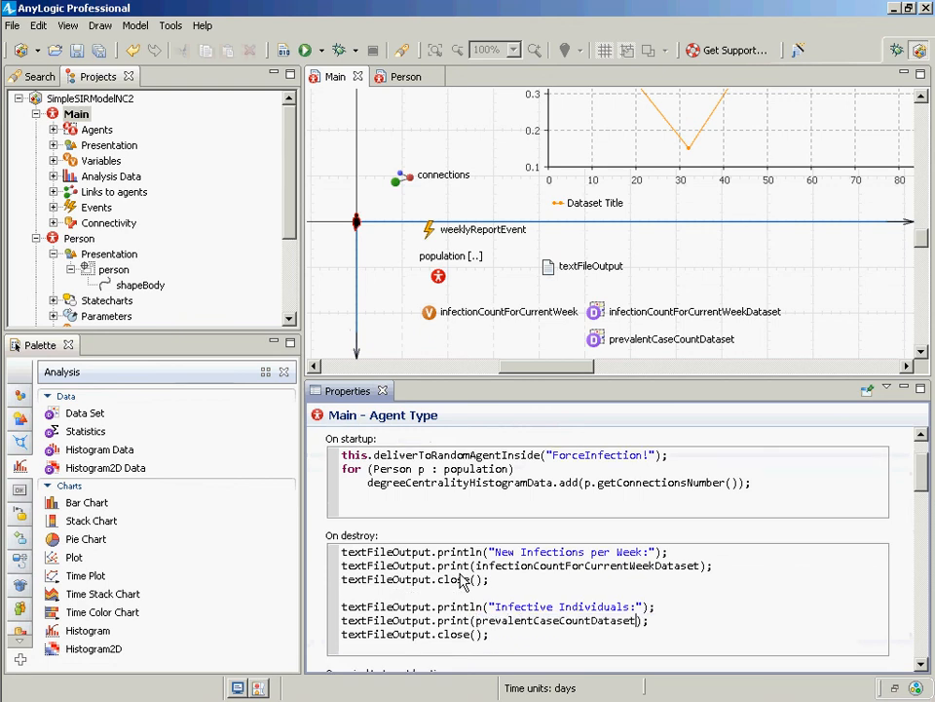
- Build and save the model with the extended On destroy code
{"action": "key", "text": "Down"}
{"action": "key", "text": "Down"}
{"action": "key", "text": "shift+Up"}
{"action": "key", "text": "shift+Up"}
{"action": "key", "text": "shift+Up"}
{"action": "key", "text": "shift+Up"}
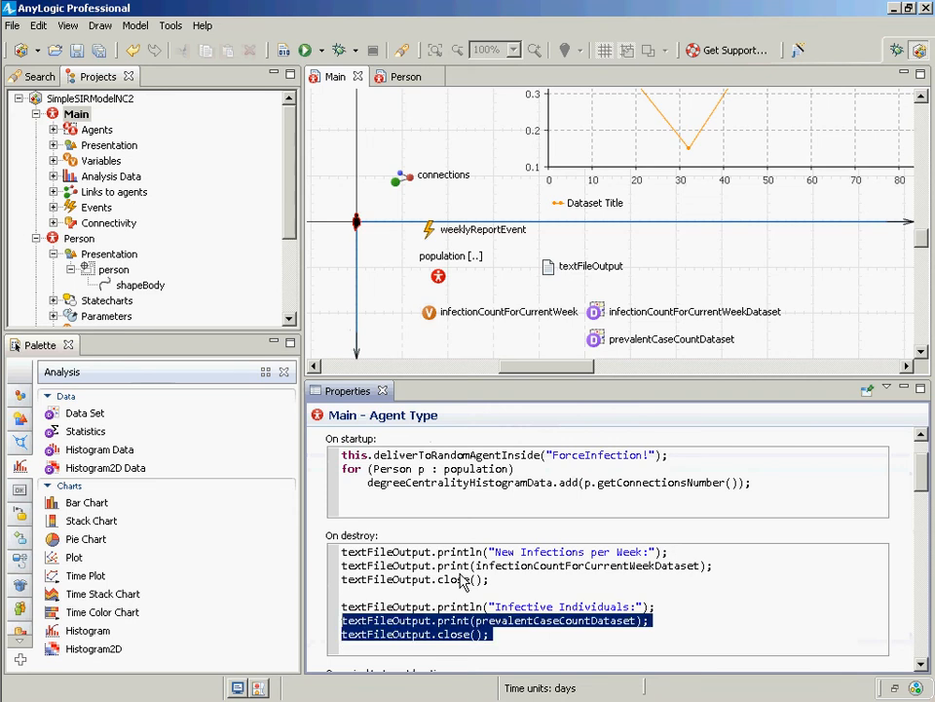
{"action": "key", "text": "Left"}
{"action": "key", "text": "ctrl+s"}
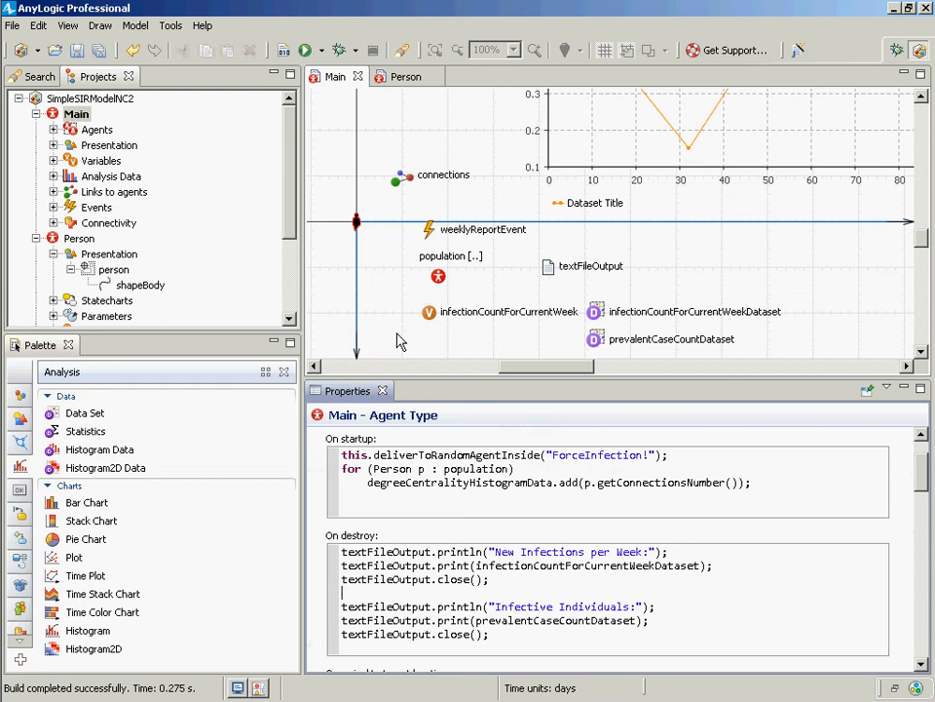
{"action": "key", "text": "ctrl+s"}
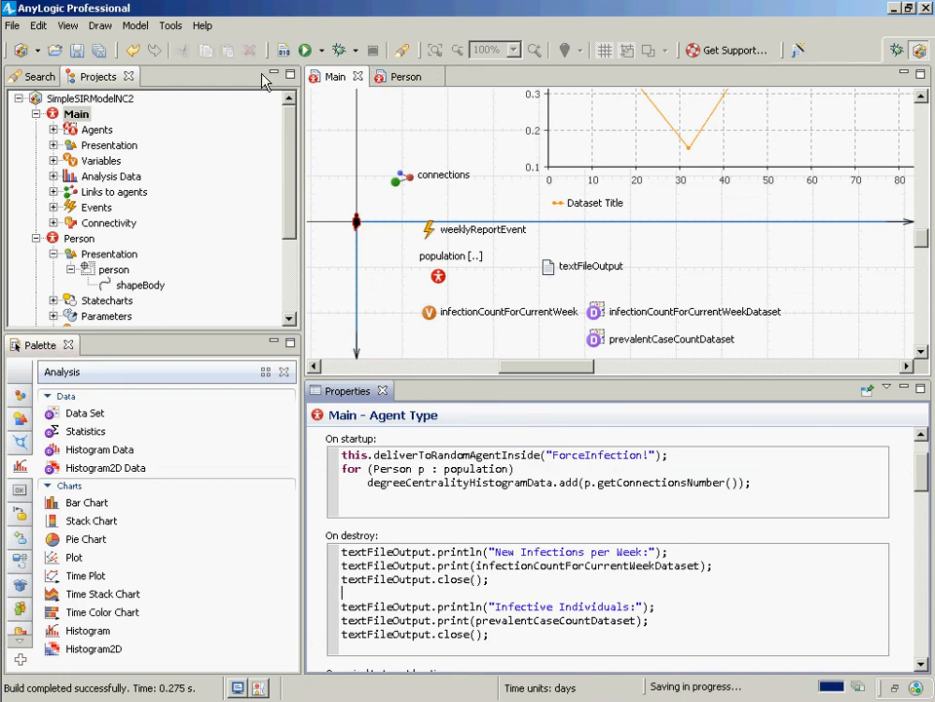
- Launch the Simulation experiment and start the model run
{"action": "left_click", "coordinate": [290, 284]}
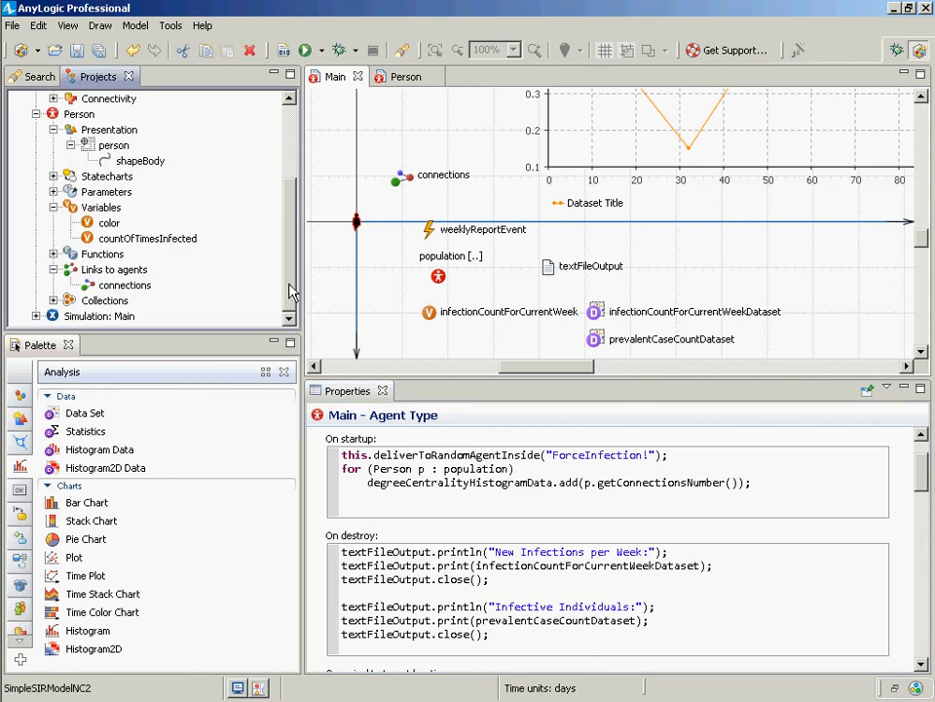
{"action": "right_click", "coordinate": [121, 317]}
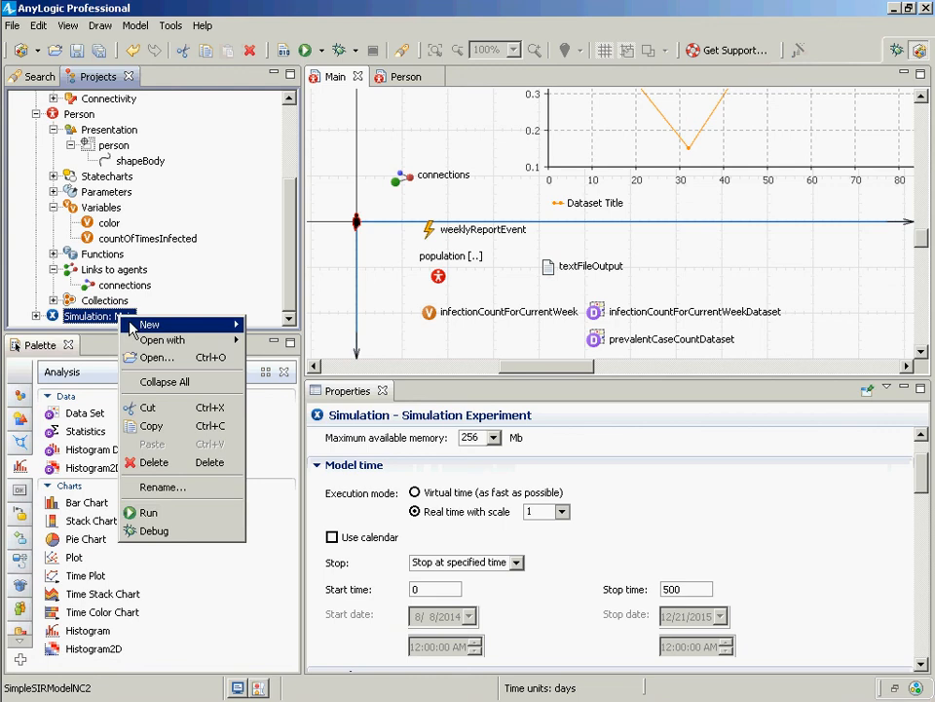
{"action": "left_click", "coordinate": [177, 510]}
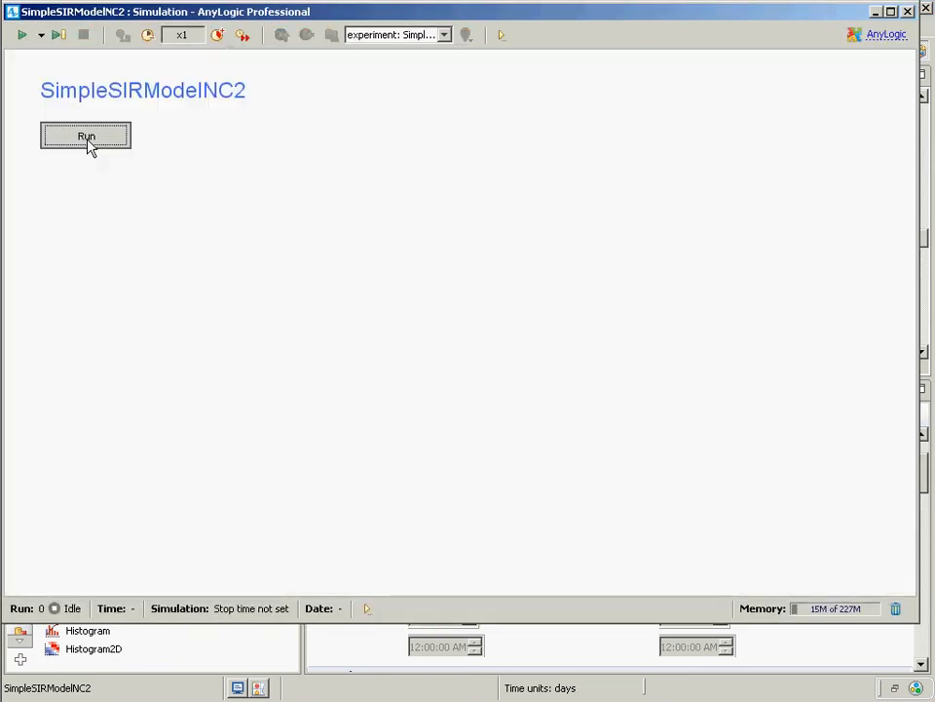
{"action": "left_click", "coordinate": [110, 146]}
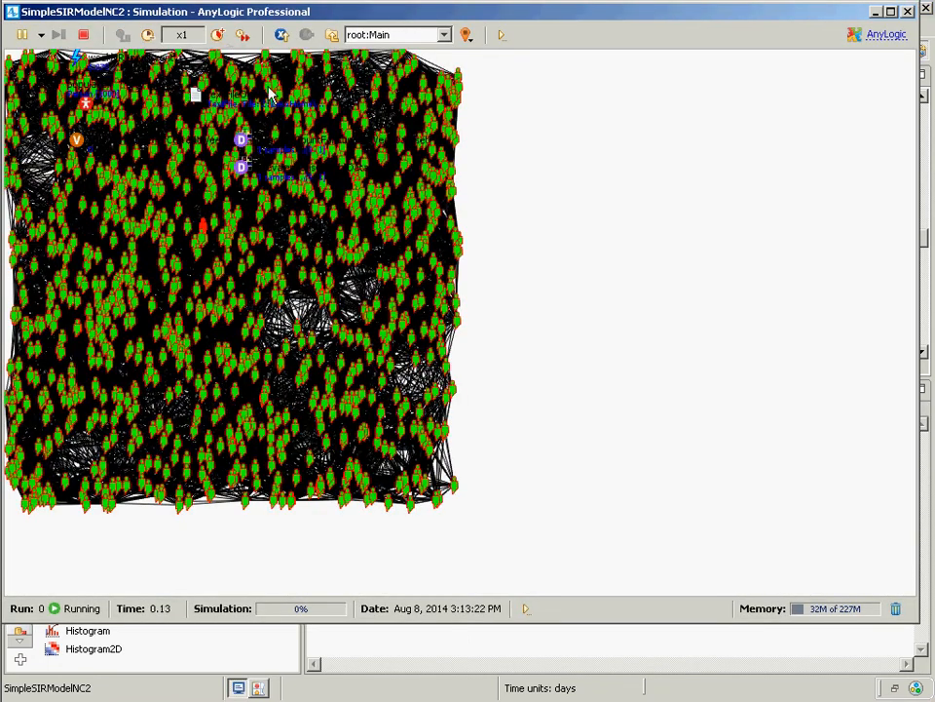
- Return to the model editor, bring up Main's On destroy code, and terminate the running simulation
{"action": "left_click", "coordinate": [500, 673]}
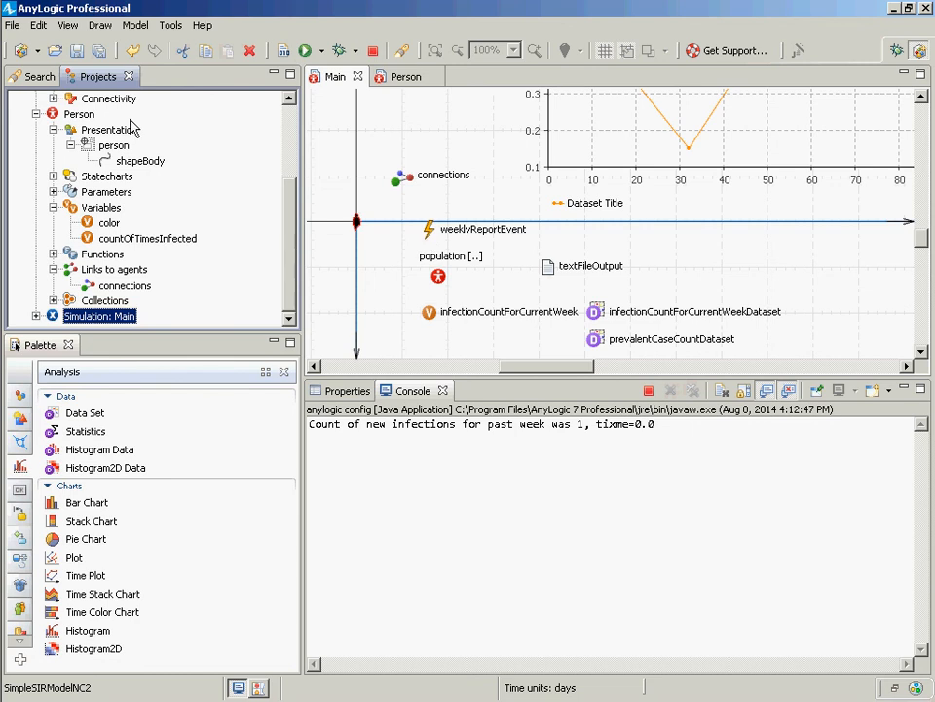
{"action": "left_click", "coordinate": [287, 141]}
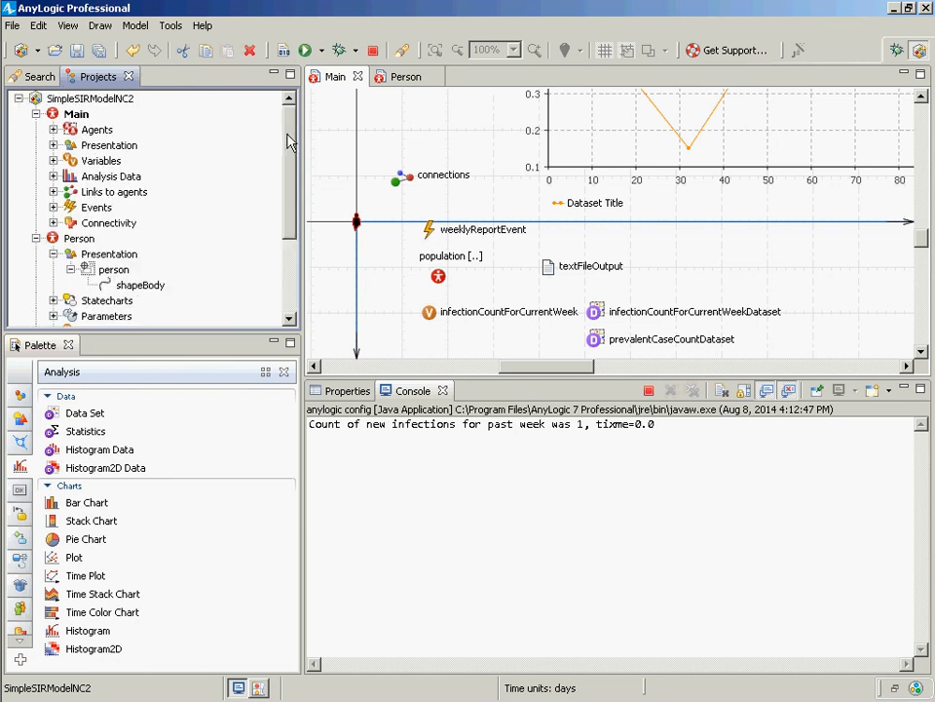
{"action": "left_click", "coordinate": [76, 114]}
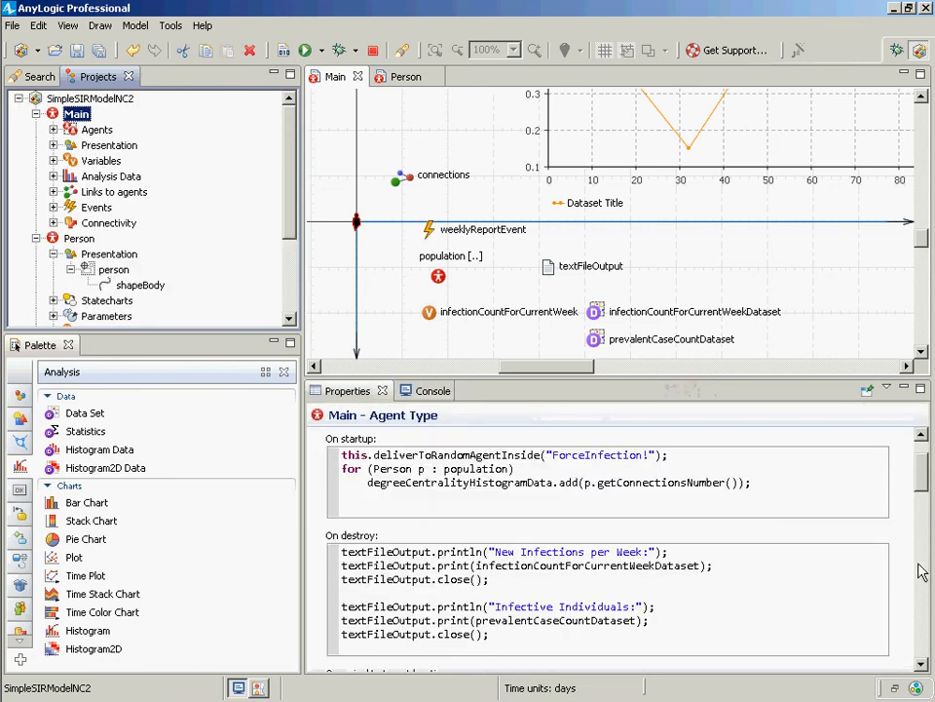
{"action": "scroll", "coordinate": [700, 626], "scroll_direction": "down", "scroll_amount": 3}
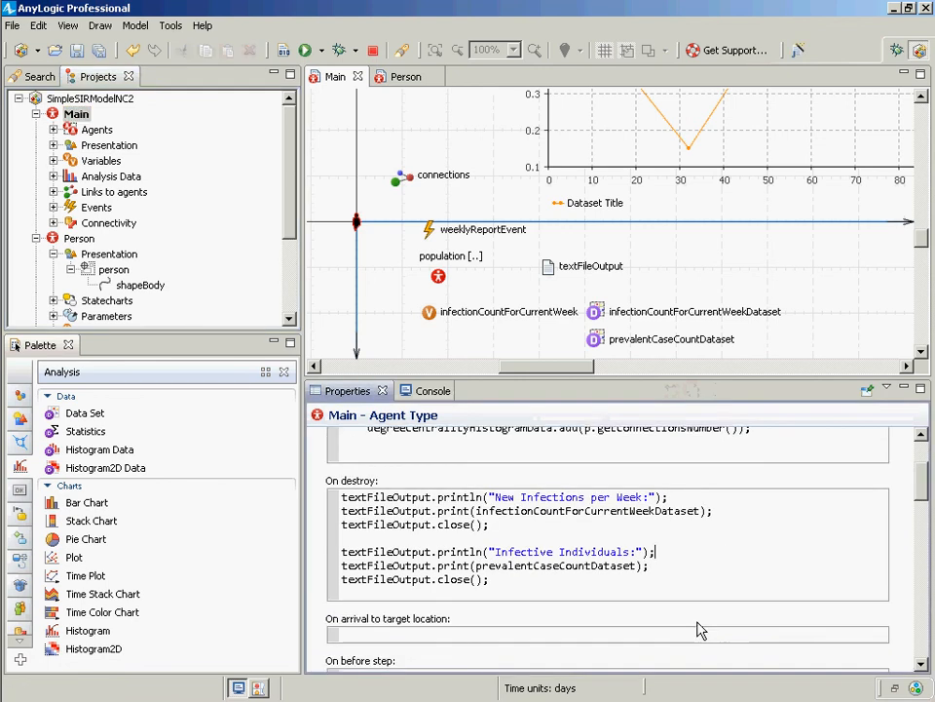
{"action": "scroll", "coordinate": [683, 620], "scroll_direction": "up", "scroll_amount": 3}
{"action": "left_click", "coordinate": [326, 133]}
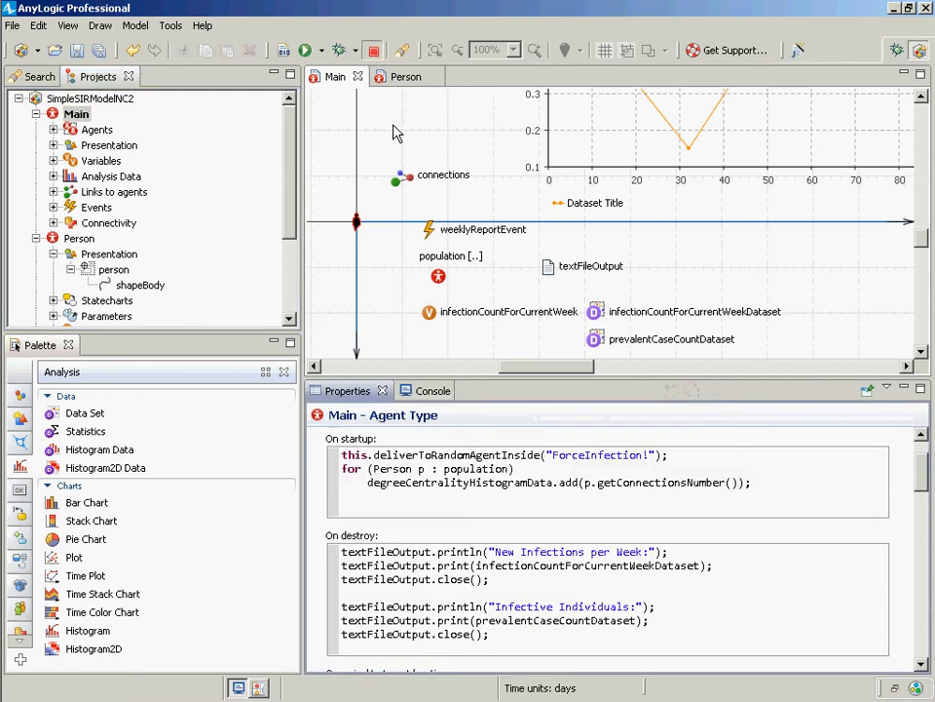
- Delete the first textFileOutput.close(); statement from Main's On destroy code, keeping only the final one
{"action": "left_click", "coordinate": [471, 552]}
{"action": "key", "text": "Down"}
{"action": "key", "text": "Down"}
{"action": "key", "text": "Down"}
{"action": "key", "text": "Down"}
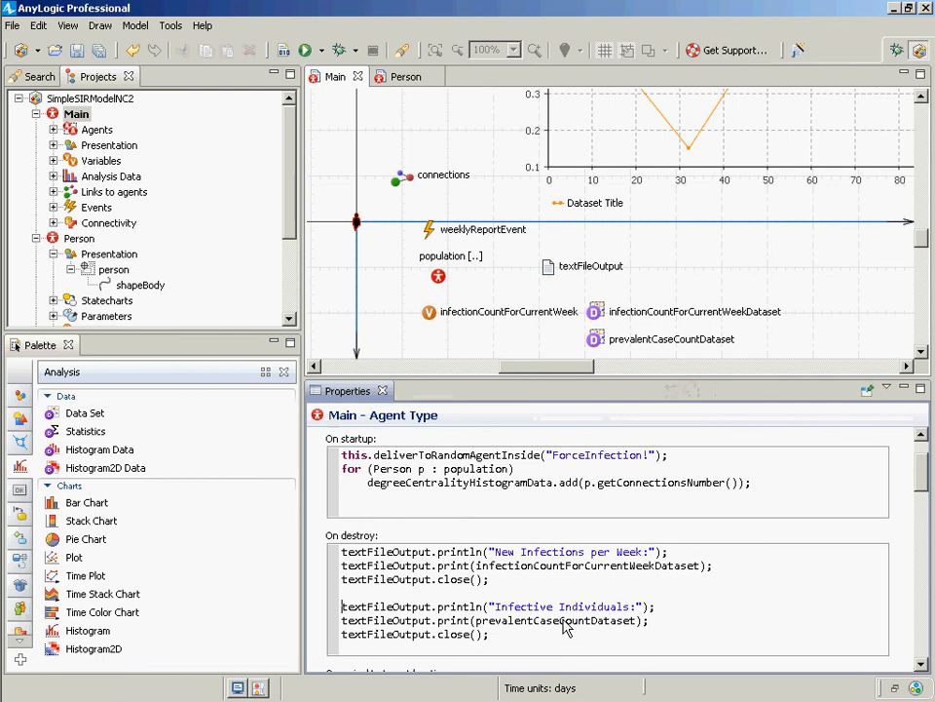
{"action": "key", "text": "Up"}
{"action": "key", "text": "shift+Up"}
{"action": "key", "text": "Delete"}
- Save and build the model with the corrected On destroy code
{"action": "key", "text": "ctrl+s"}
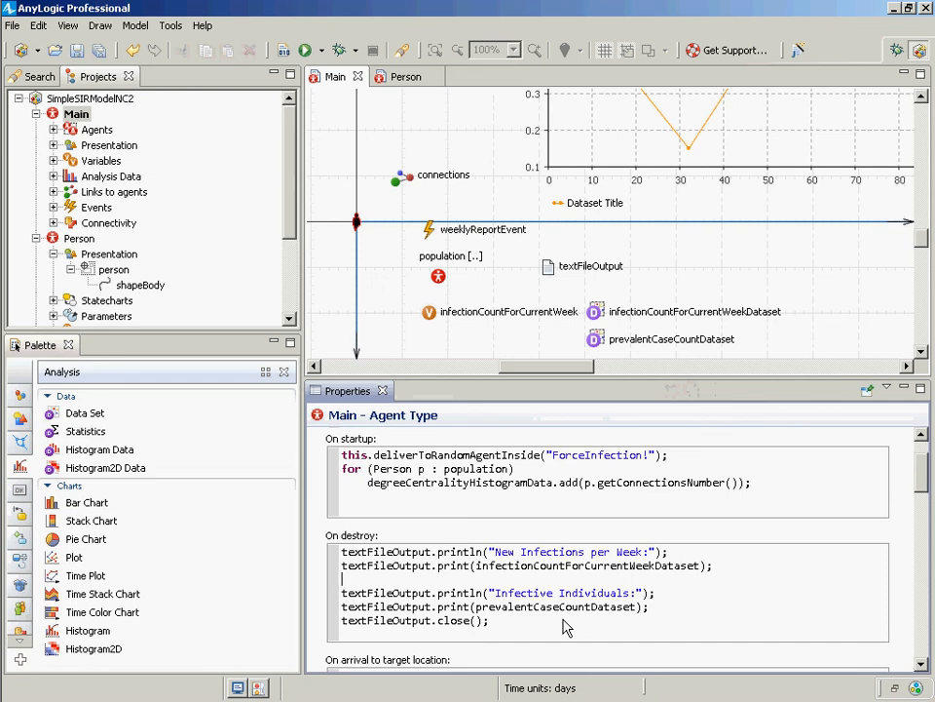
{"action": "key", "text": "ctrl+s"}
{"action": "mouse_move", "coordinate": [1, 2]}
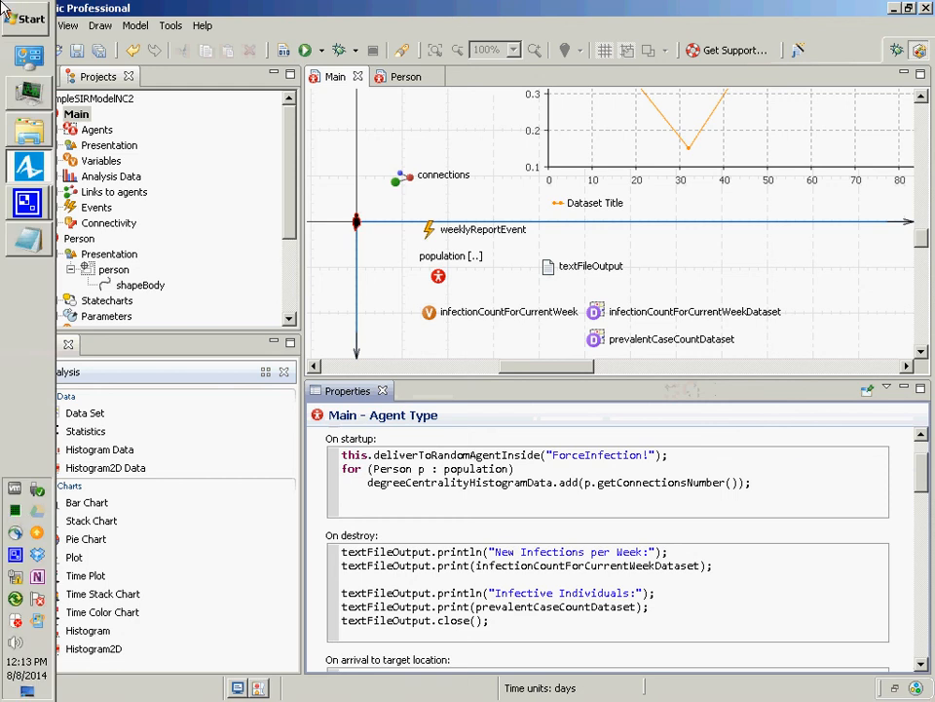
{"action": "left_click", "coordinate": [282, 54]}
- Debug the Simulation experiment, run the model in virtual time, and close the simulation window
{"action": "left_click", "coordinate": [289, 291]}
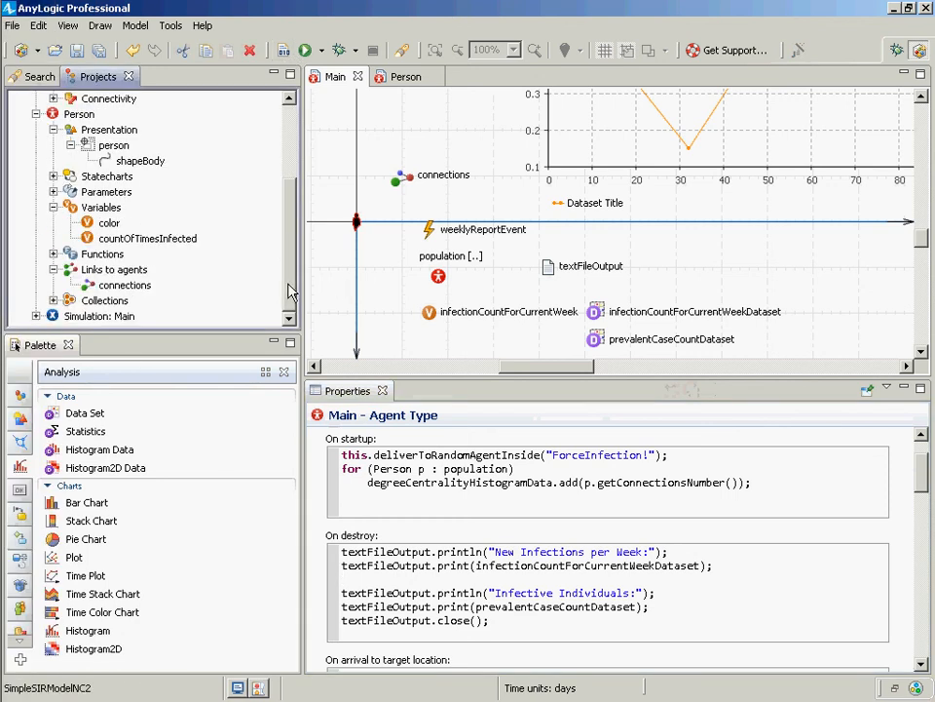
{"action": "right_click", "coordinate": [115, 317]}
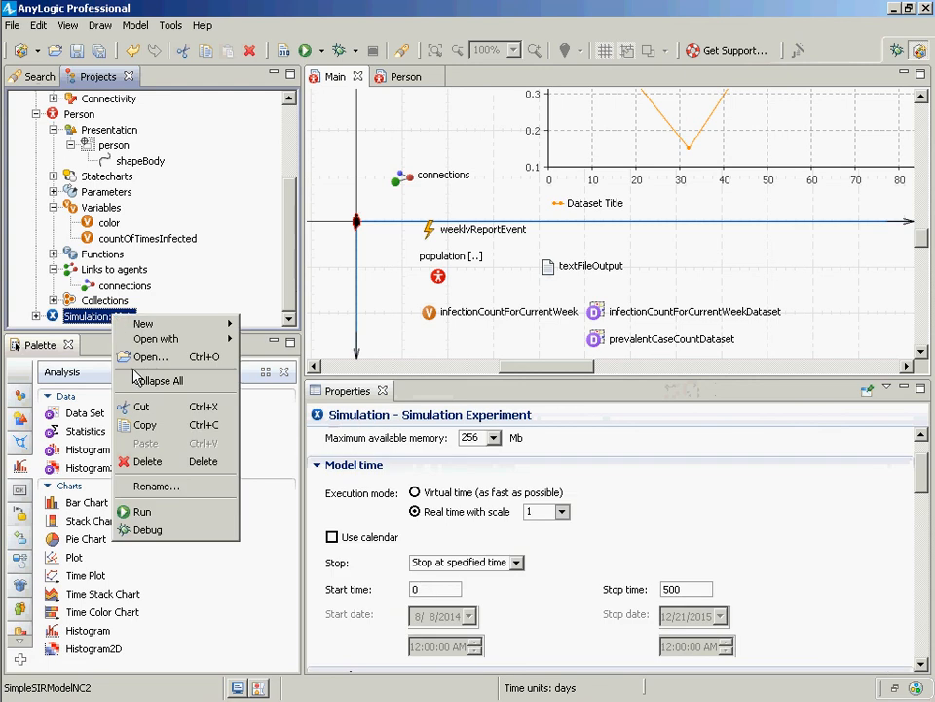
{"action": "left_click", "coordinate": [149, 529]}
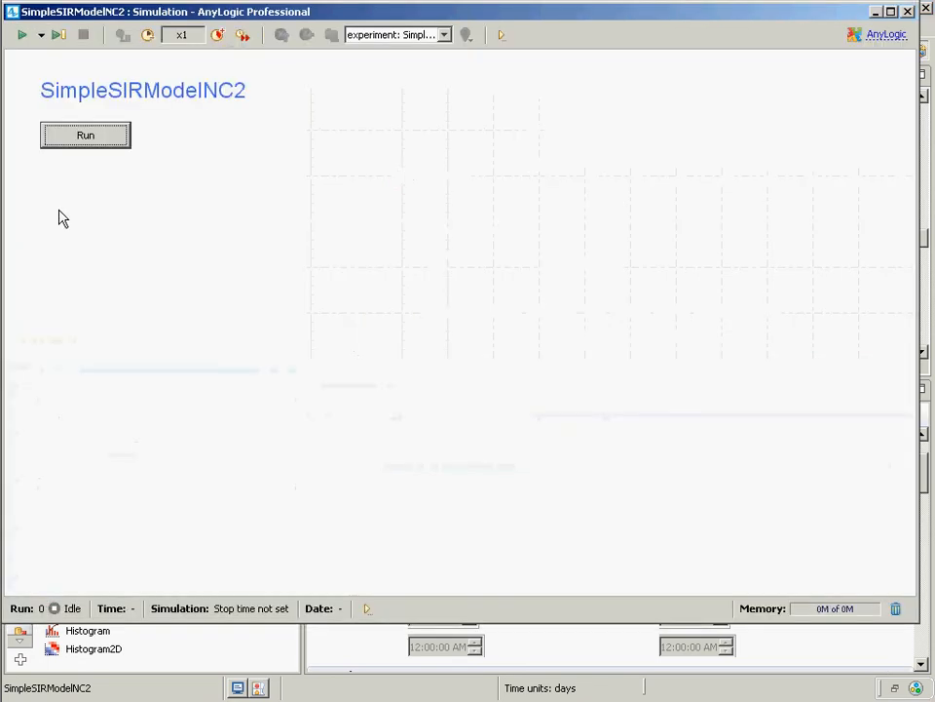
{"action": "left_click", "coordinate": [74, 140]}
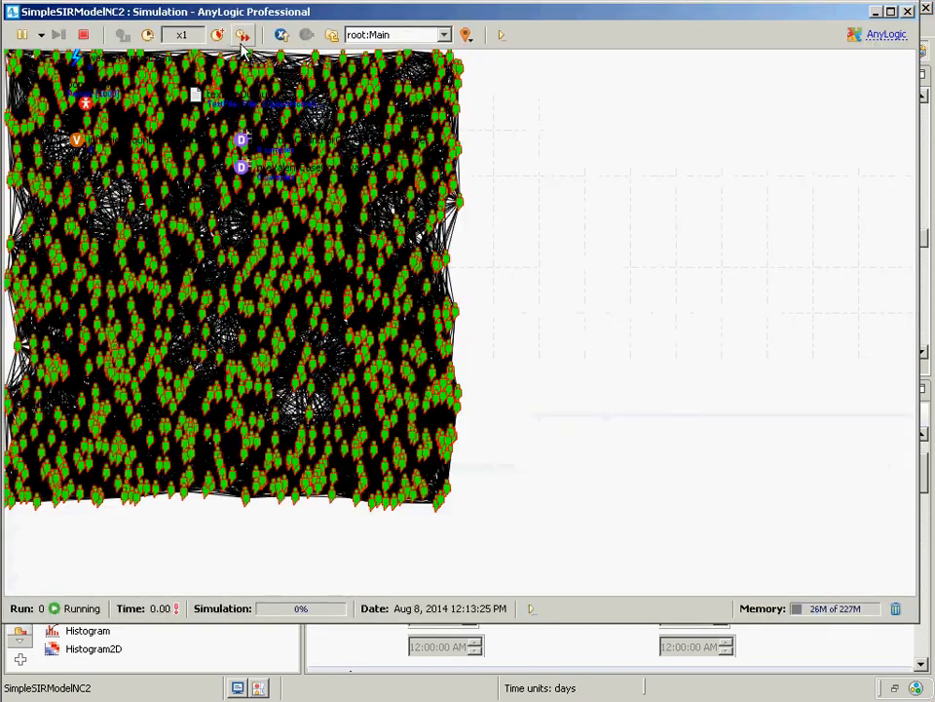
{"action": "left_click", "coordinate": [242, 34]}
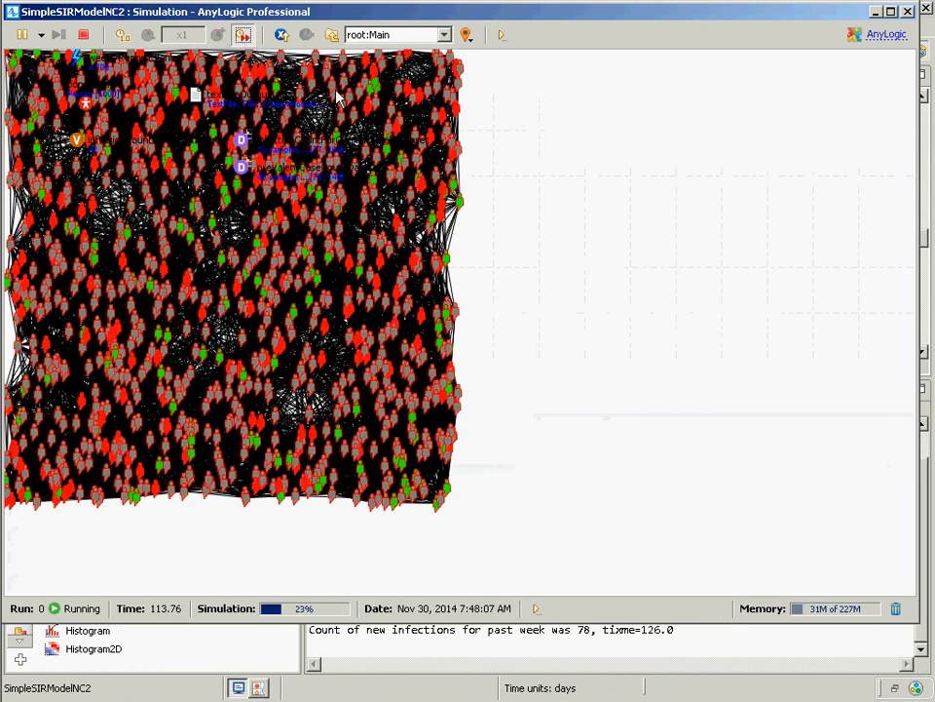
{"action": "left_click", "coordinate": [907, 14]}
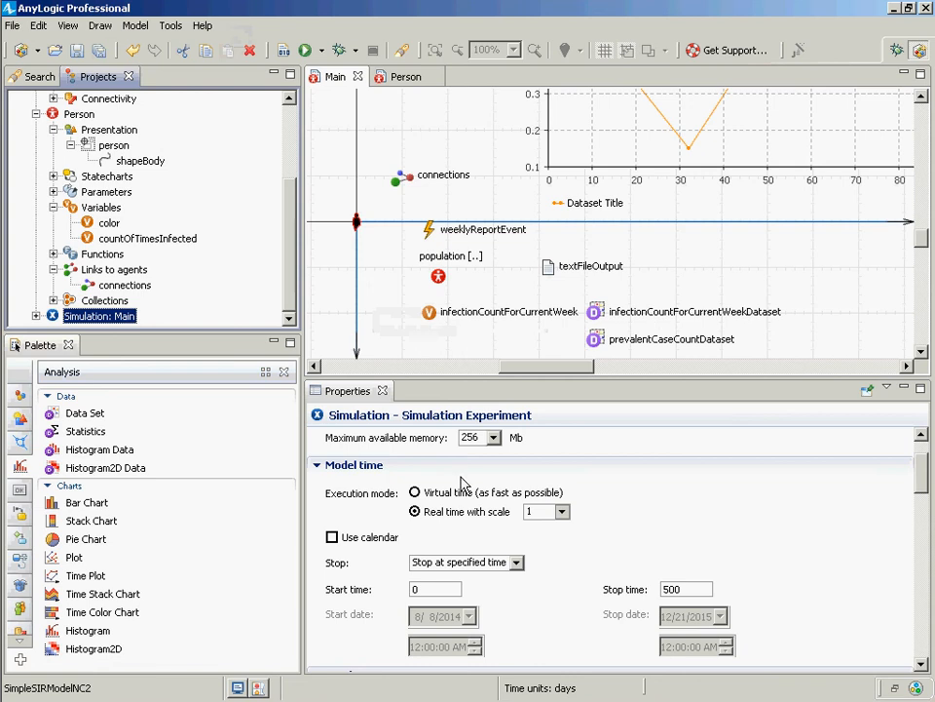
- Switch to the SimpleSIRNetwork folder and open SIROutput.txt in Notepad++, accepting the config.xml recovery
{"action": "key", "text": "alt+Tab"}
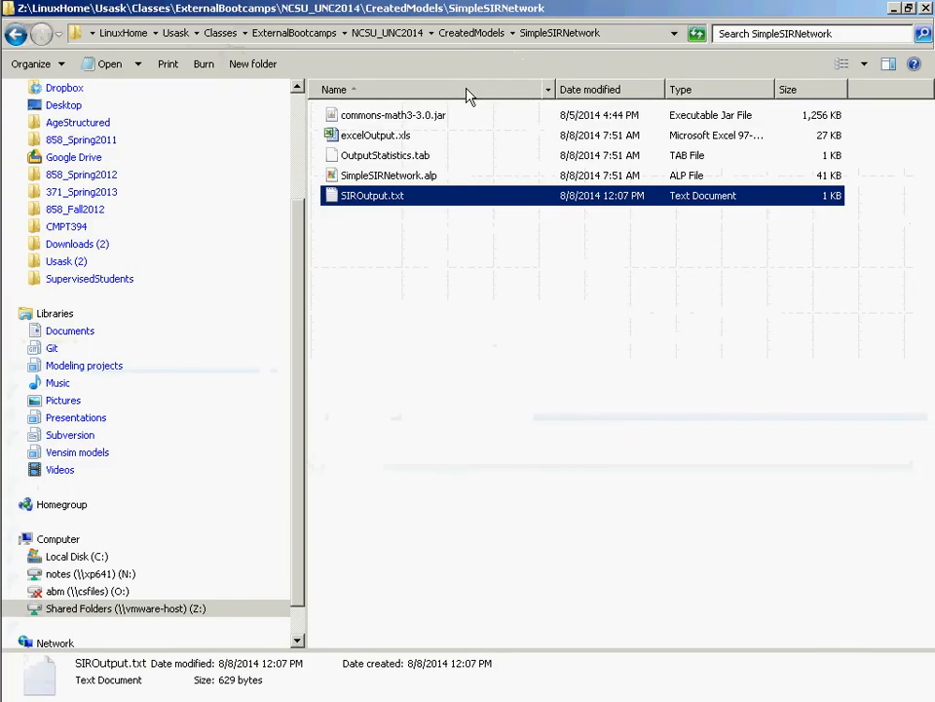
{"action": "right_click", "coordinate": [353, 196]}
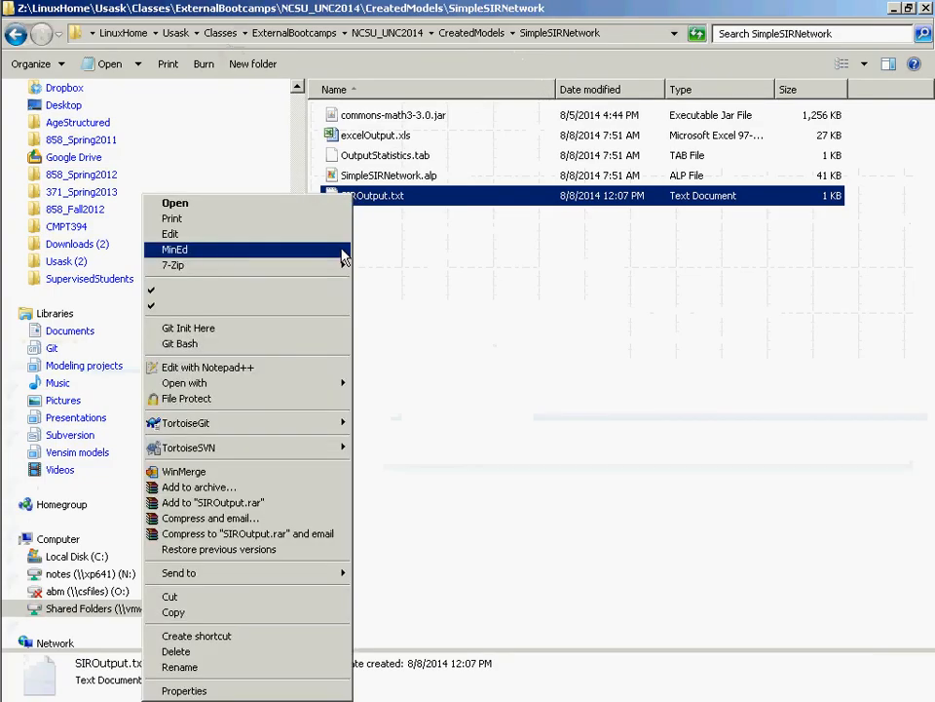
{"action": "left_click", "coordinate": [307, 366]}
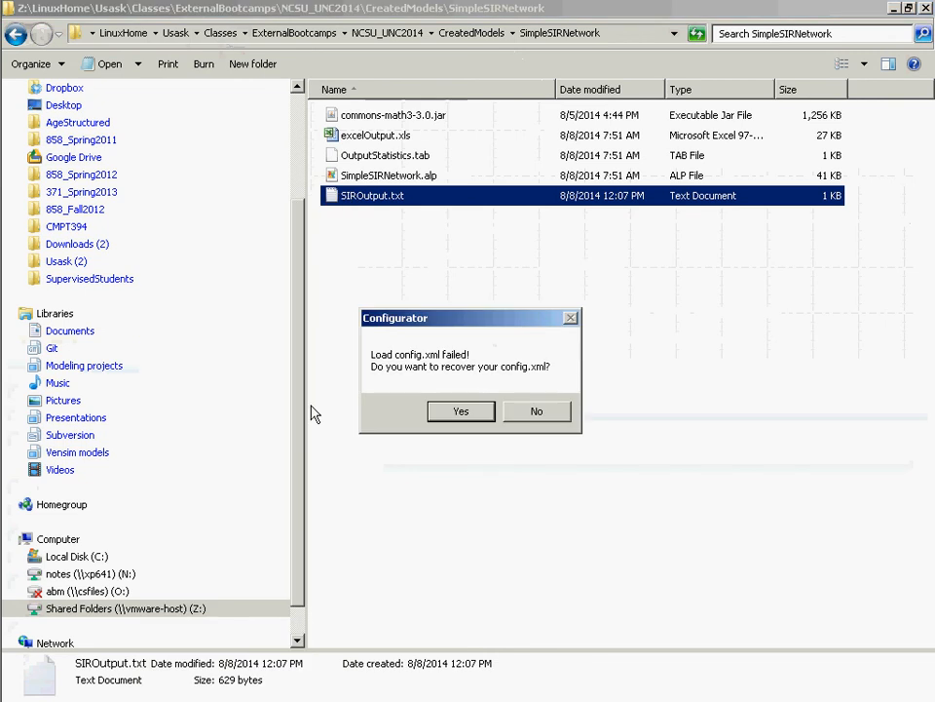
{"action": "key", "text": "Return"}
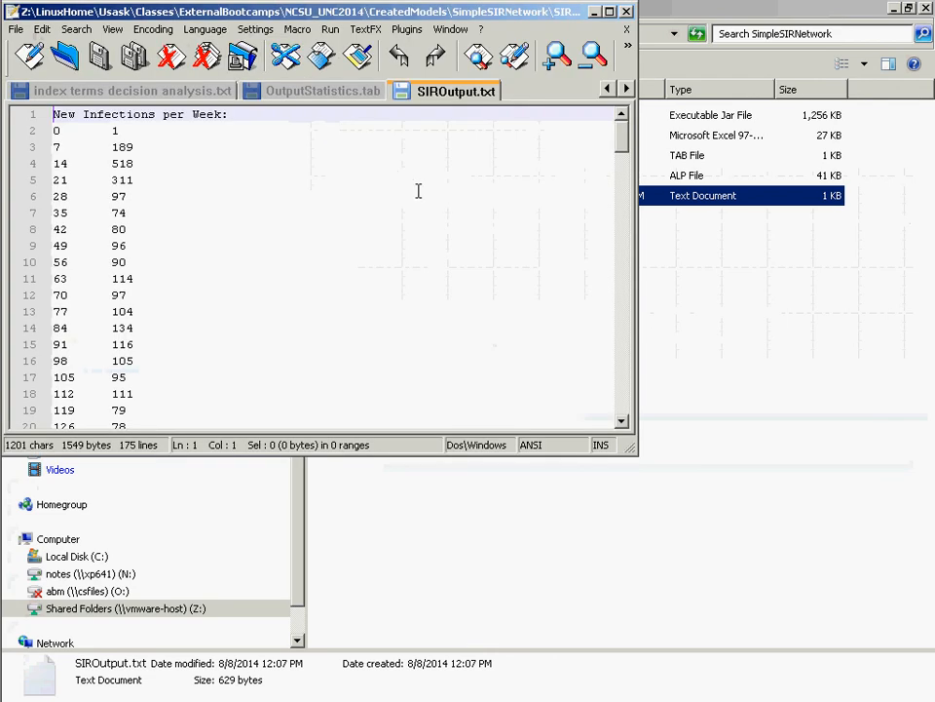
- Examine the time range of the samples under Infective Individuals in SIROutput.txt, and close Notepad++
{"action": "scroll", "coordinate": [361, 226], "scroll_direction": "down", "scroll_amount": 20}
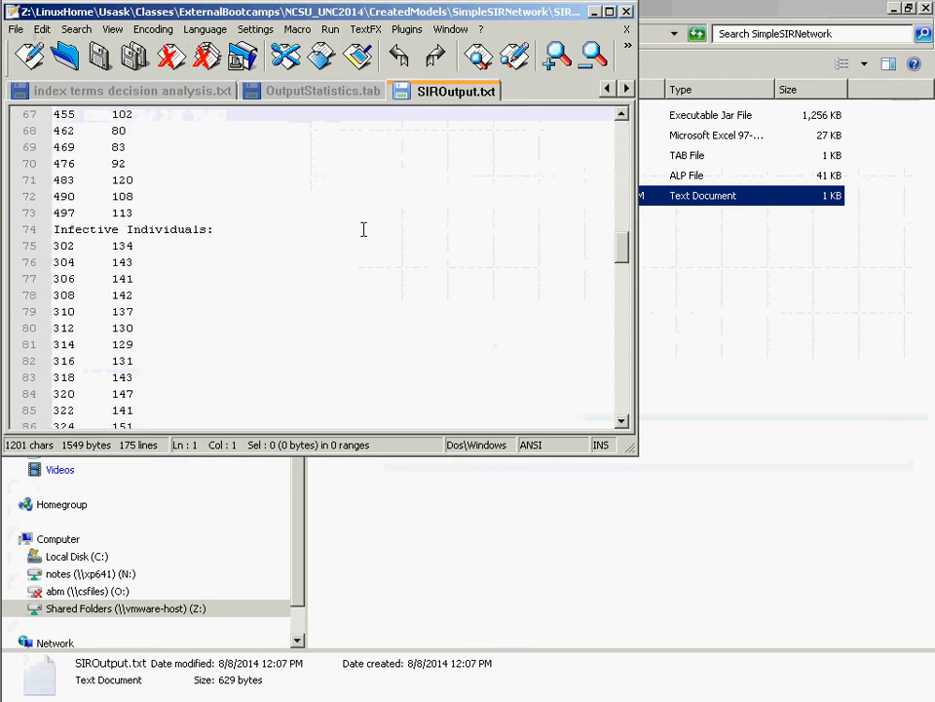
{"action": "left_click", "coordinate": [172, 246]}
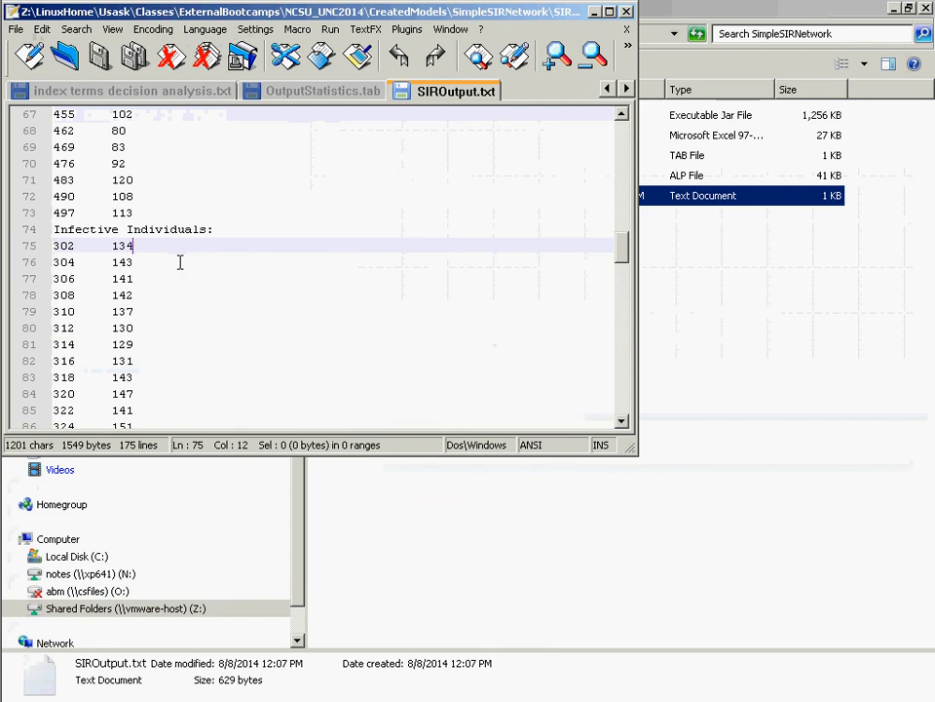
{"action": "scroll", "coordinate": [179, 262], "scroll_direction": "down", "scroll_amount": 2}
{"action": "scroll", "coordinate": [180, 262], "scroll_direction": "down", "scroll_amount": 15}
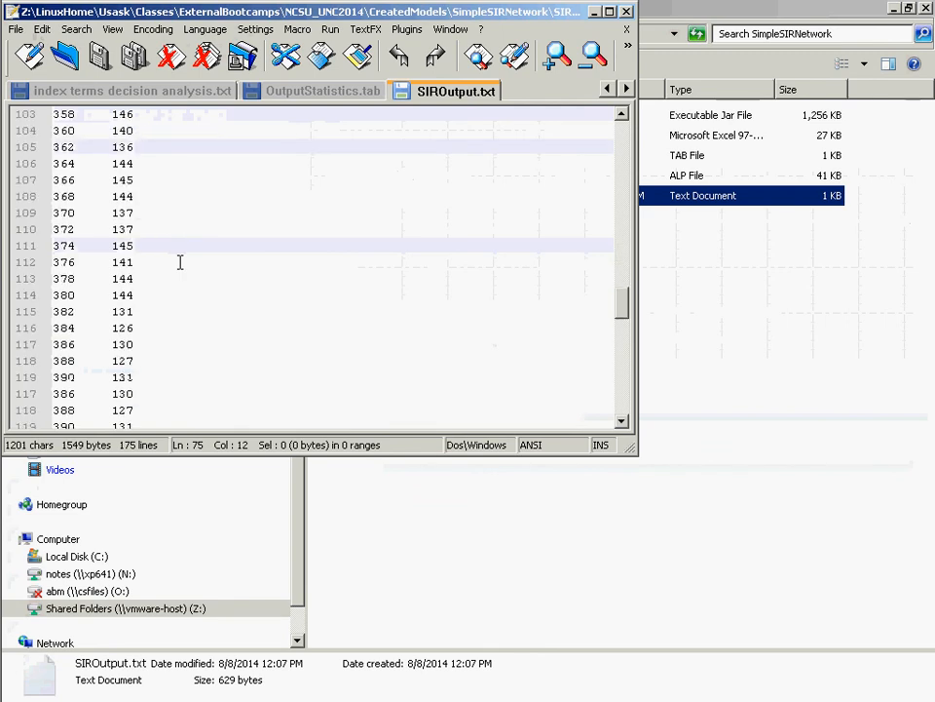
{"action": "scroll", "coordinate": [179, 262], "scroll_direction": "up", "scroll_amount": 7}
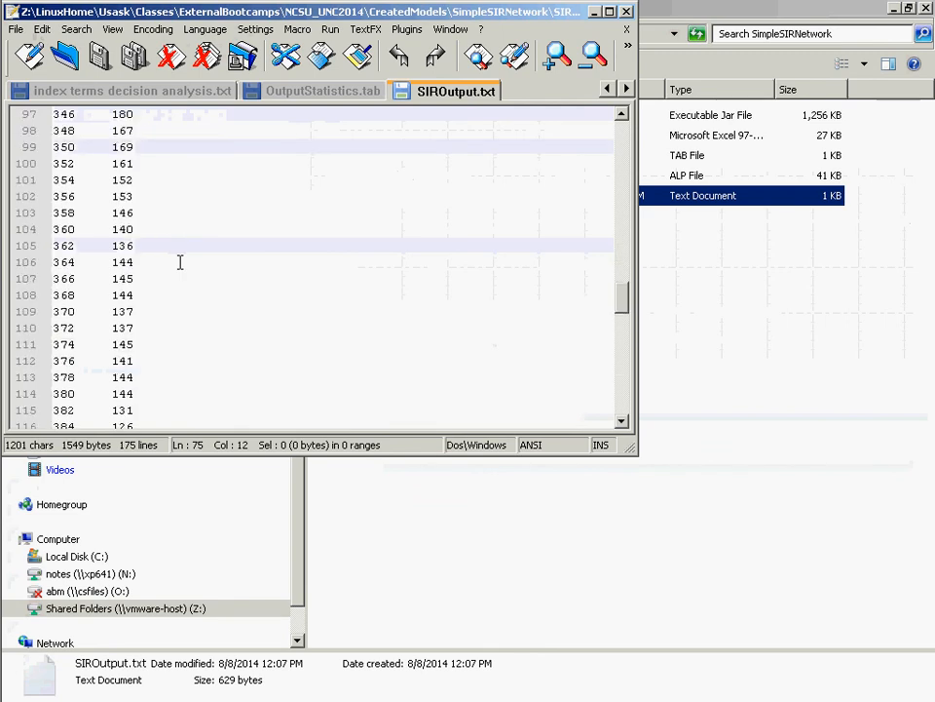
{"action": "scroll", "coordinate": [179, 262], "scroll_direction": "up", "scroll_amount": 11}
{"action": "scroll", "coordinate": [179, 262], "scroll_direction": "down", "scroll_amount": 2}
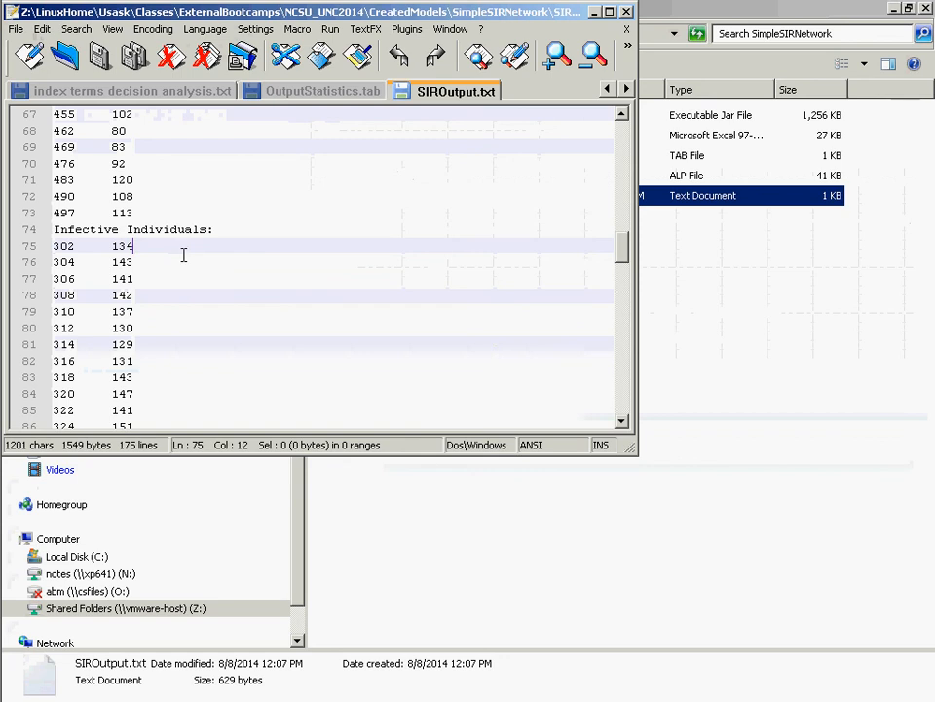
{"action": "left_click", "coordinate": [629, 14]}
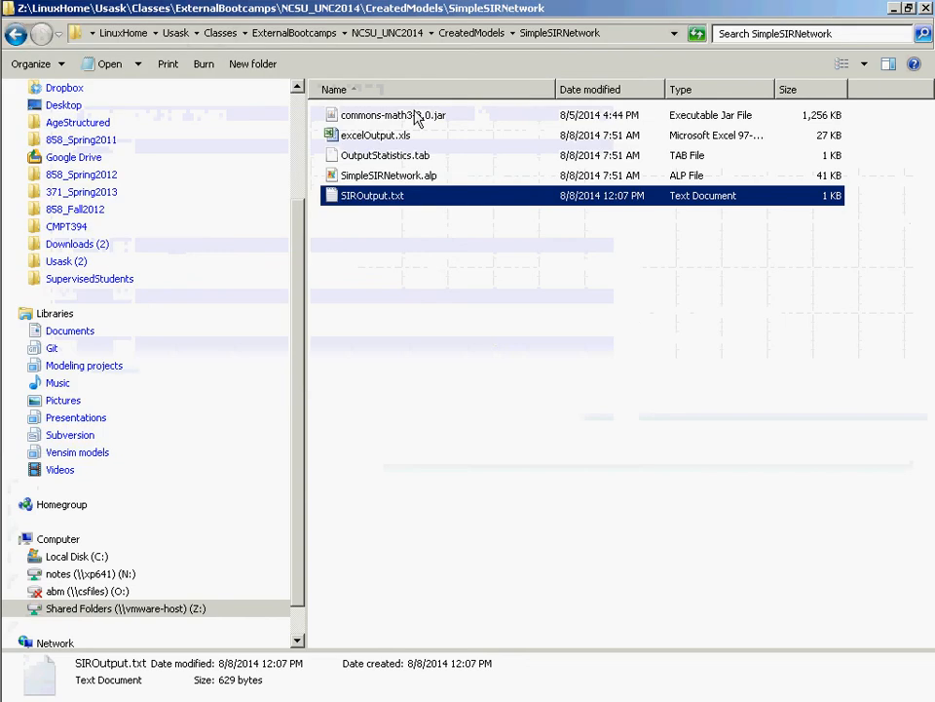
- Return to AnyLogic, set prevalentCaseCountDataset to keep up to 100000 latest samples, and save the model
{"action": "key", "text": "alt+Tab"}
{"action": "key", "text": "alt+Tab"}
{"action": "key", "text": "alt+shift+Tab"}
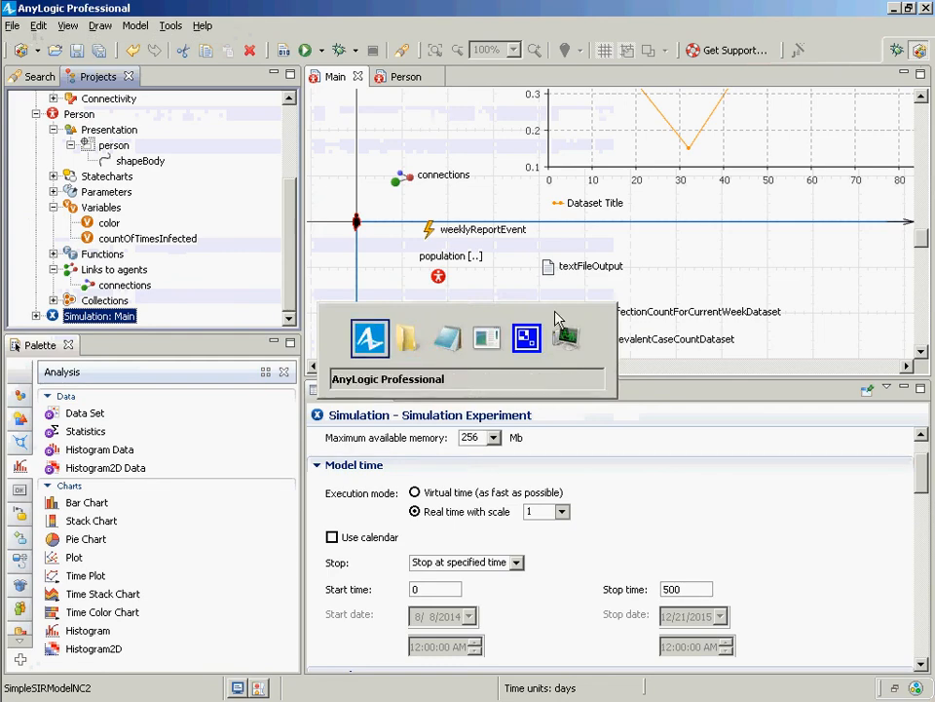
{"action": "left_click", "coordinate": [596, 349]}
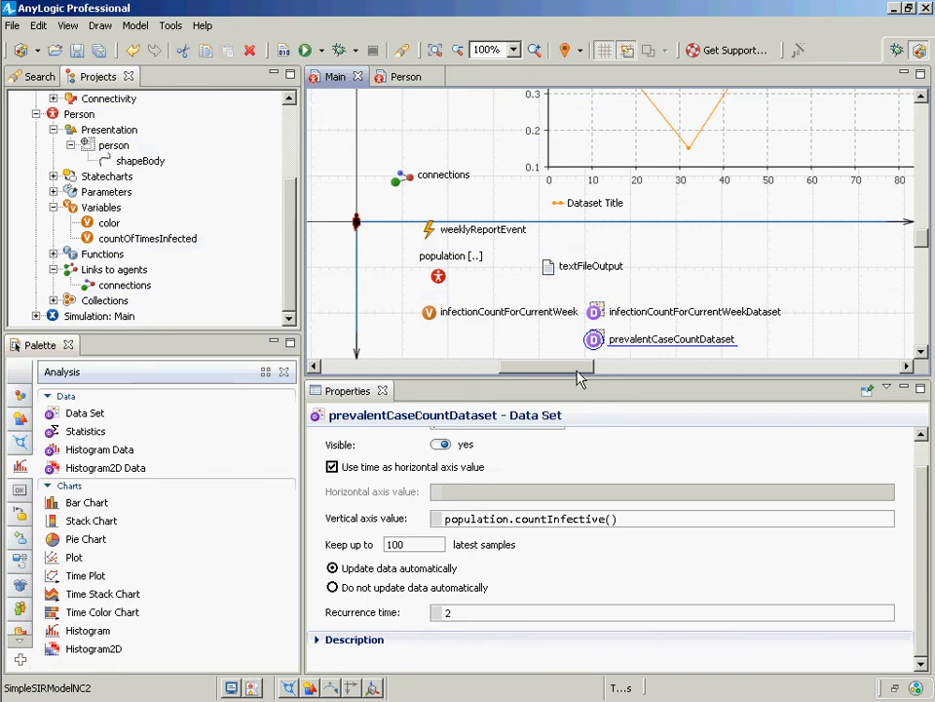
{"action": "left_click", "coordinate": [419, 548]}
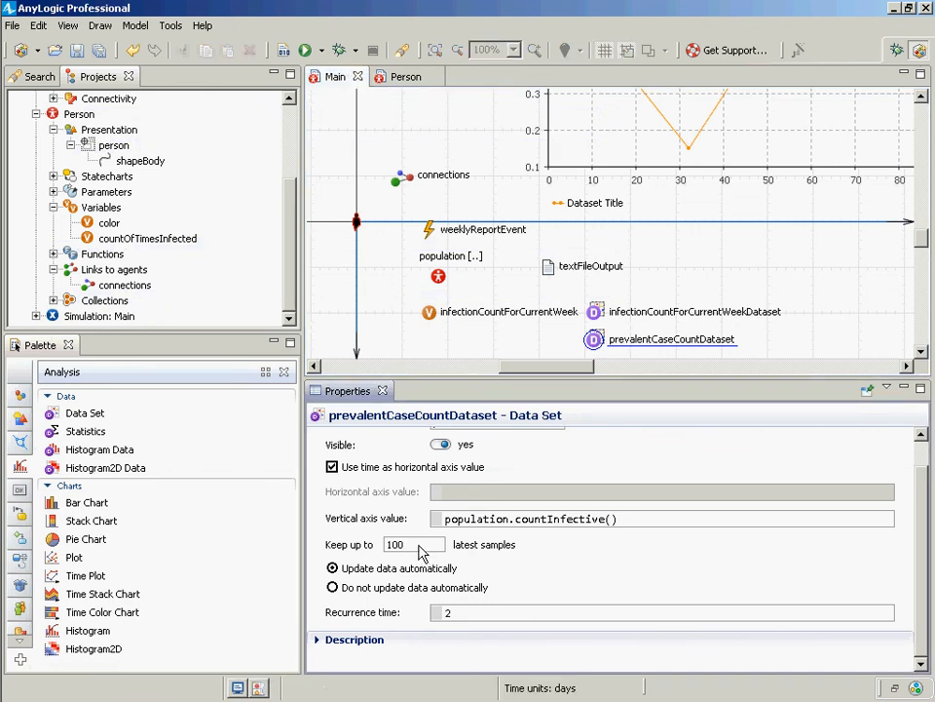
{"action": "type", "text": "00000"}
{"action": "key", "text": "ctrl+s"}
{"action": "key", "text": "alt+Tab"}
{"action": "key", "text": "alt+Tab"}
- Launch the Simulation experiment again, run it in virtual time with the larger data set, and close its window
{"action": "mouse_move", "coordinate": [4, 368]}
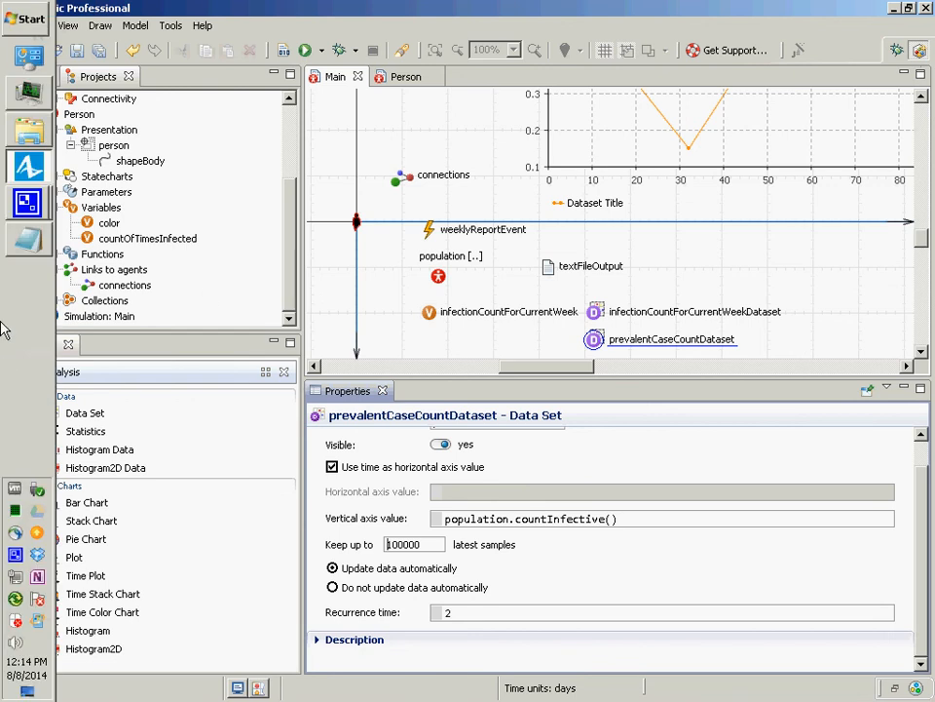
{"action": "right_click", "coordinate": [117, 315]}
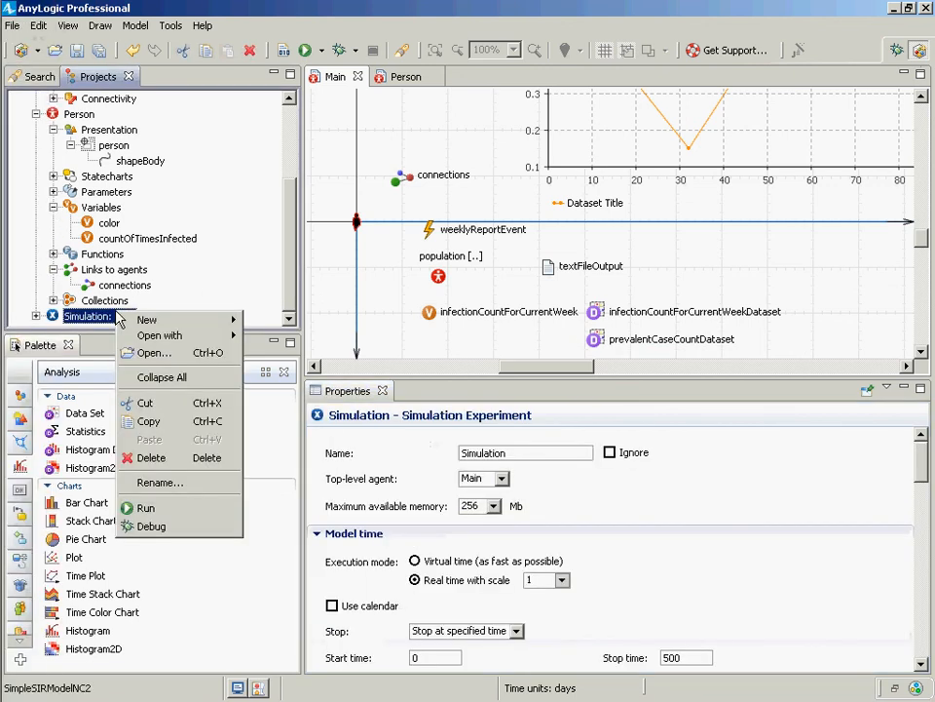
{"action": "left_click", "coordinate": [171, 516]}
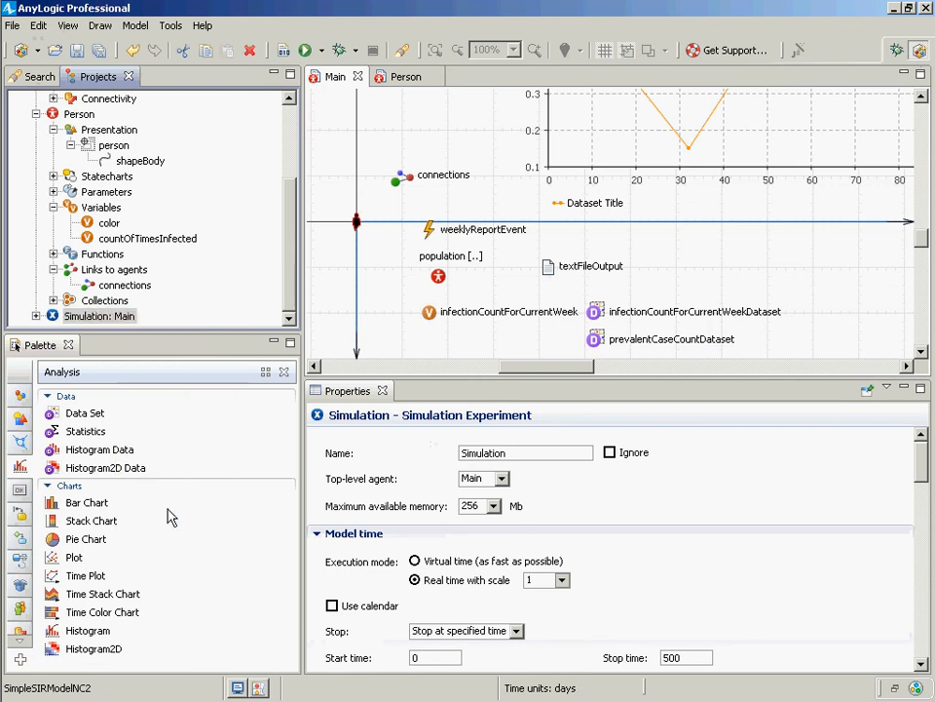
{"action": "left_click", "coordinate": [115, 142]}
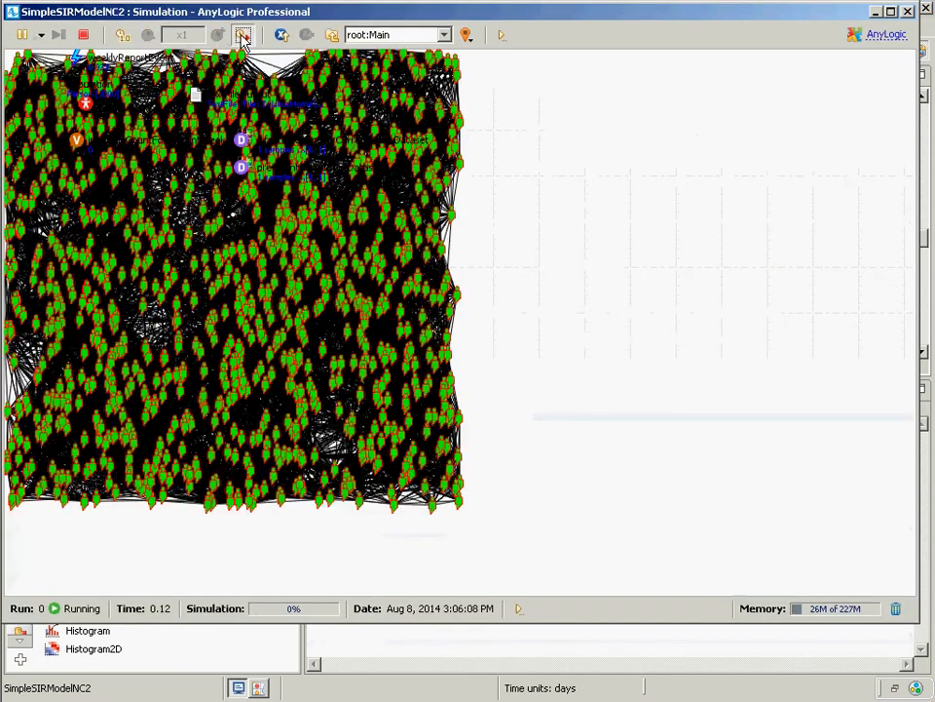
{"action": "left_click", "coordinate": [244, 35]}
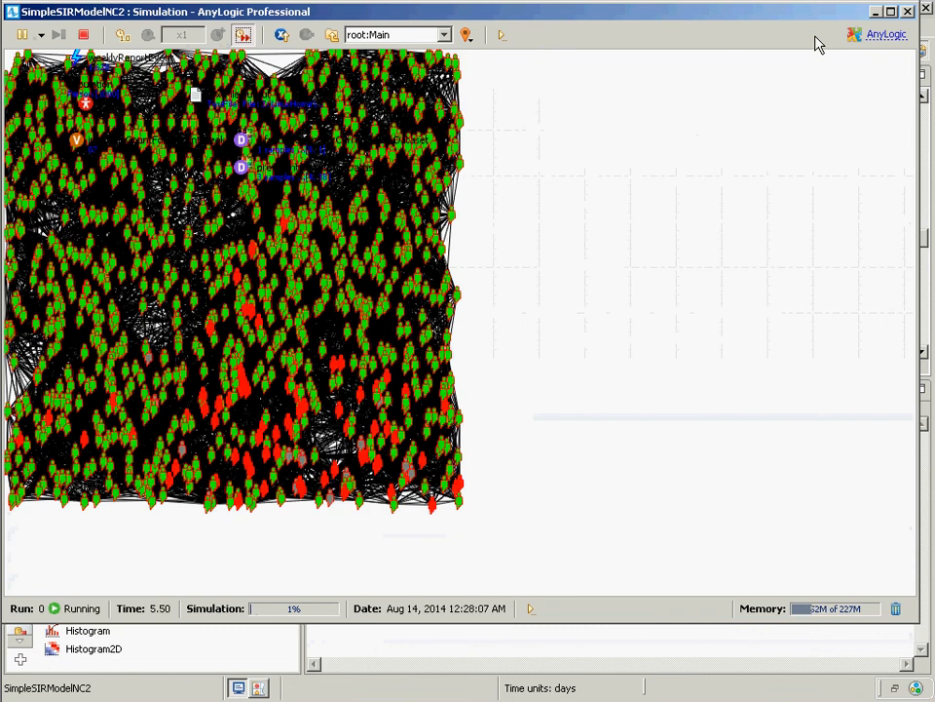
{"action": "left_click", "coordinate": [908, 12]}
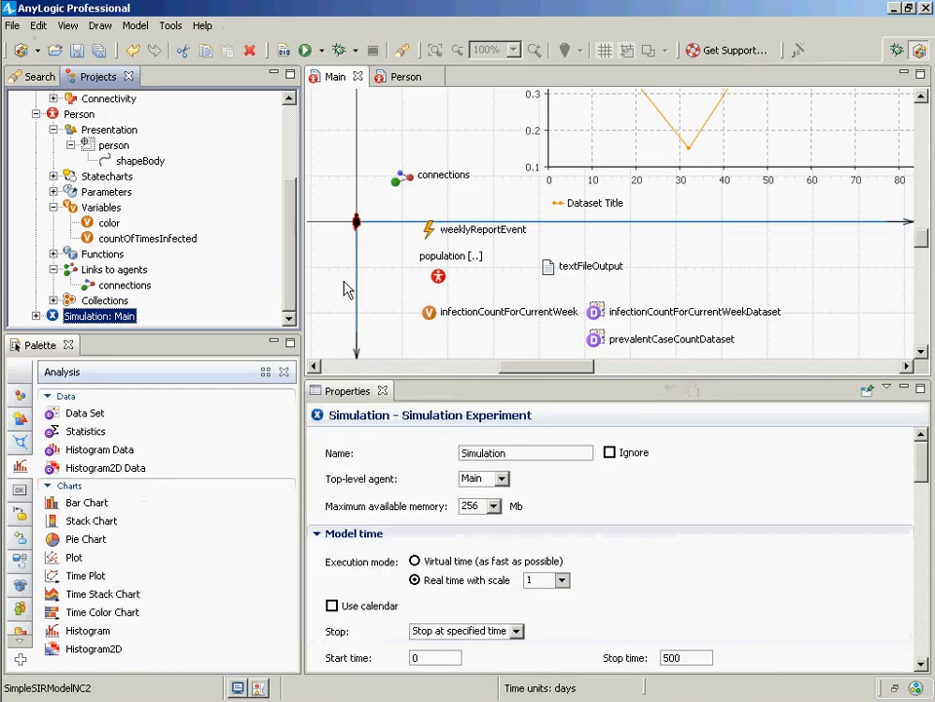
- Switch to the SimpleSIRNetwork folder and open SIROutput.txt in Notepad++, declining the config.xml recovery
{"action": "key", "text": "alt+Tab"}
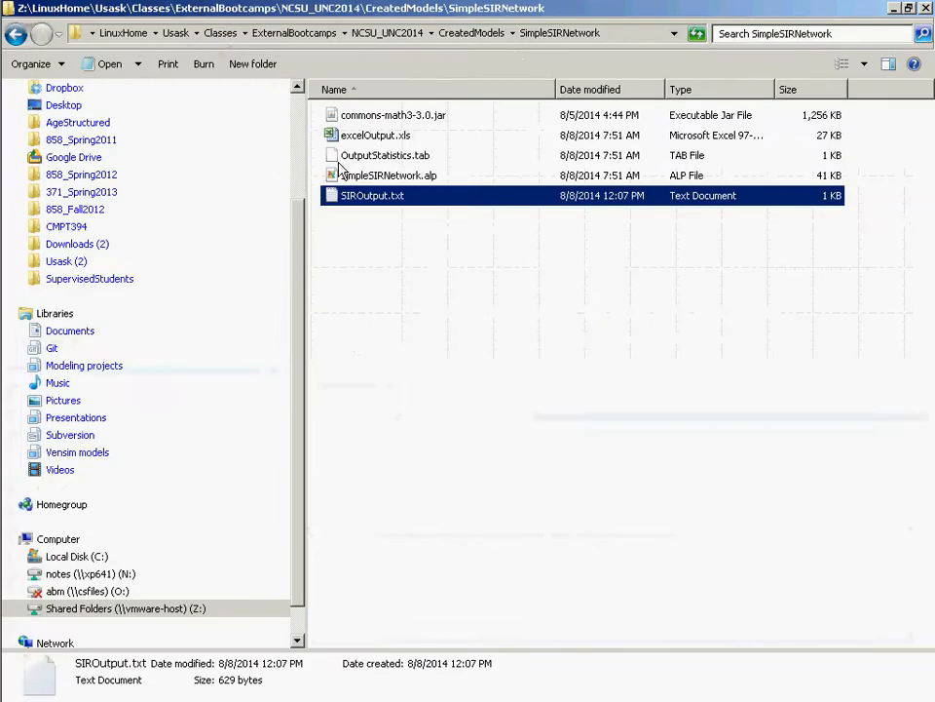
{"action": "right_click", "coordinate": [357, 201]}
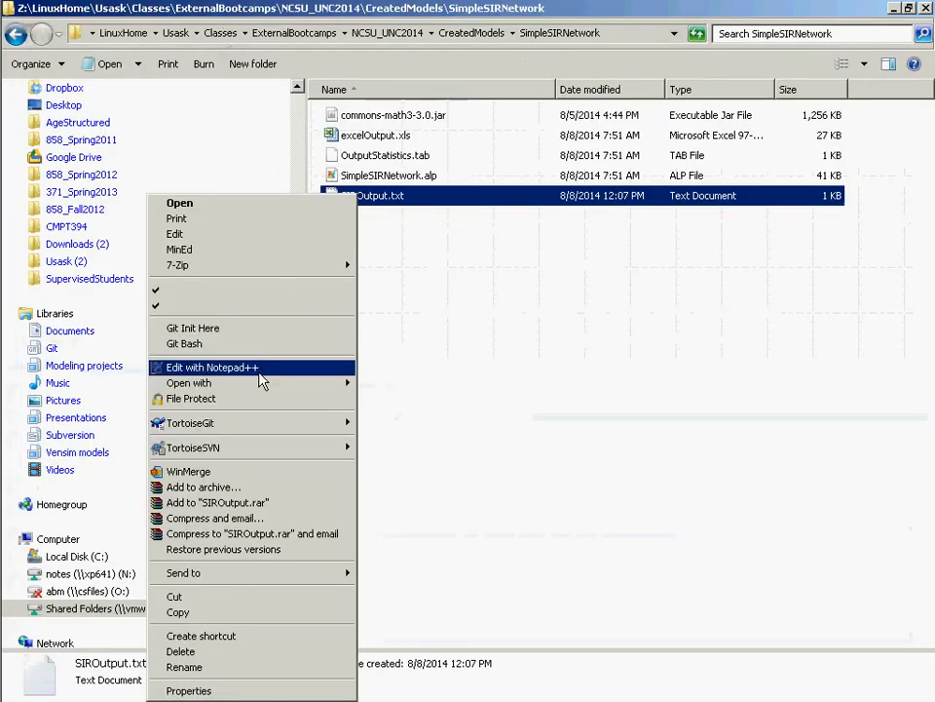
{"action": "left_click", "coordinate": [318, 369]}
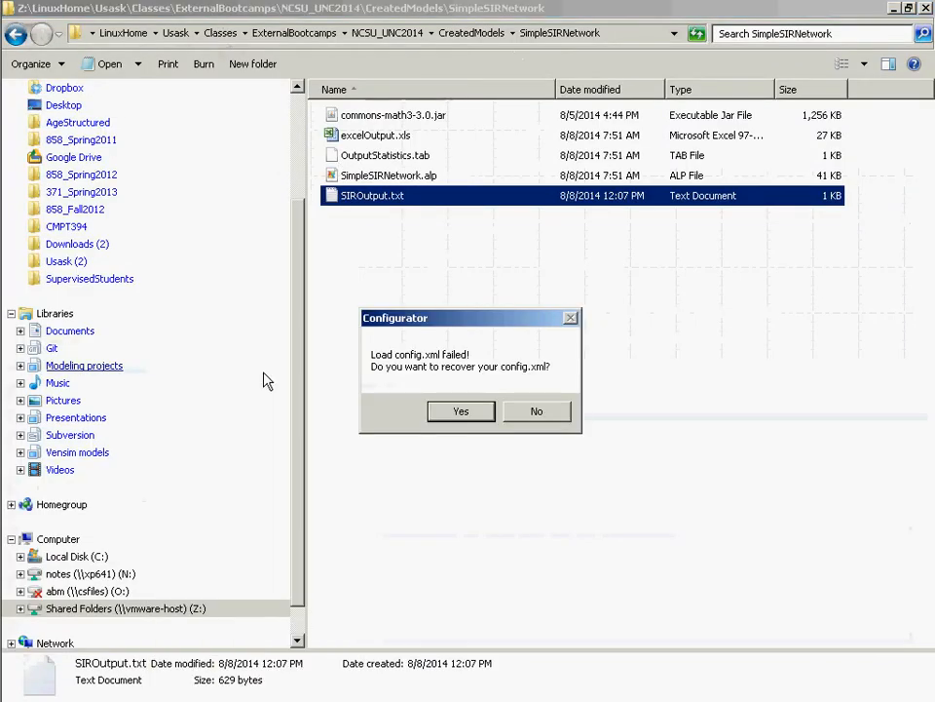
{"action": "key", "text": "Tab"}
{"action": "key", "text": "Return"}
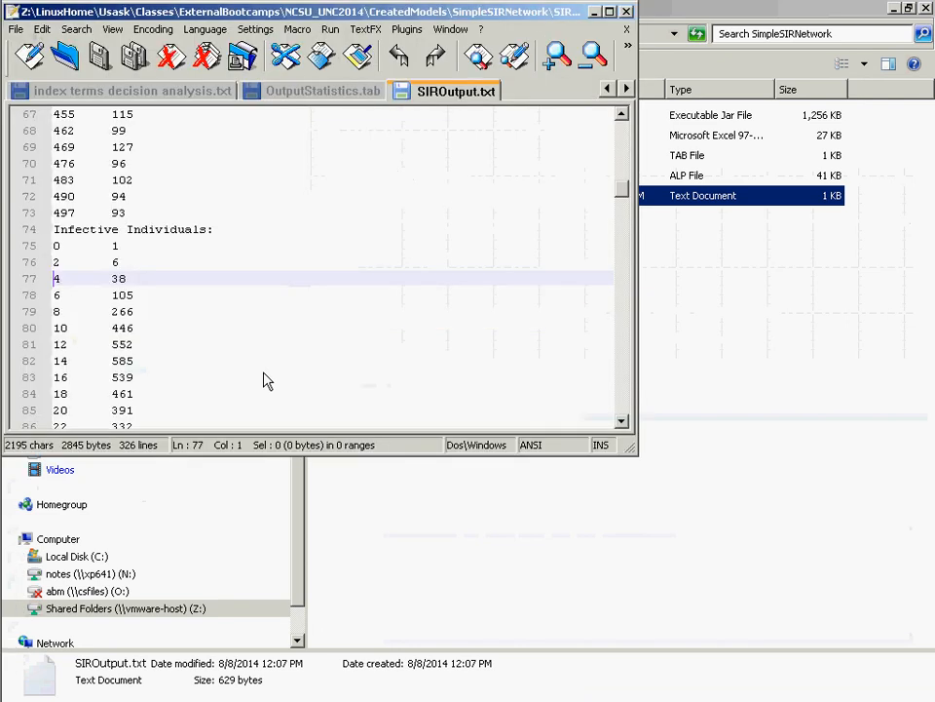
- Examine the Infective Individuals samples in SIROutput.txt through the end of the file, and go back up to New Infections per Week
{"action": "key", "text": "Page_Down"}
{"action": "key", "text": "Page_Up"}
{"action": "key", "text": "Page_Down"}
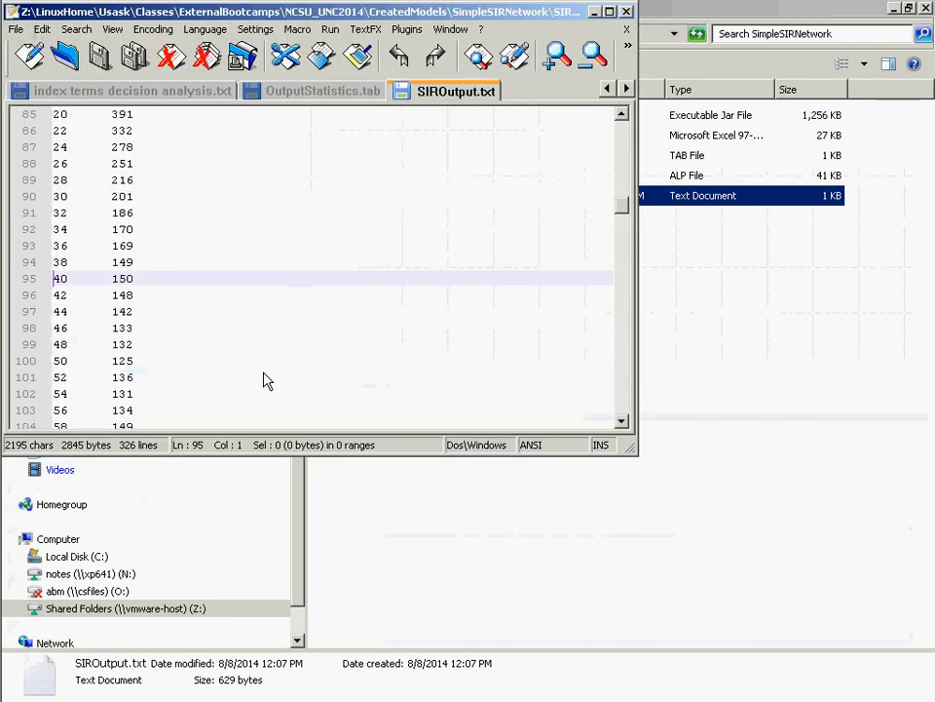
{"action": "key", "text": "Page_Down"}
{"action": "key", "text": "Page_Down"}
{"action": "key", "text": "Page_Down"}
{"action": "key", "text": "Page_Down"}
{"action": "key", "text": "Page_Down"}
{"action": "key", "text": "Page_Down"}
{"action": "key", "text": "Page_Down"}
{"action": "key", "text": "Page_Down"}
{"action": "key", "text": "Page_Down"}
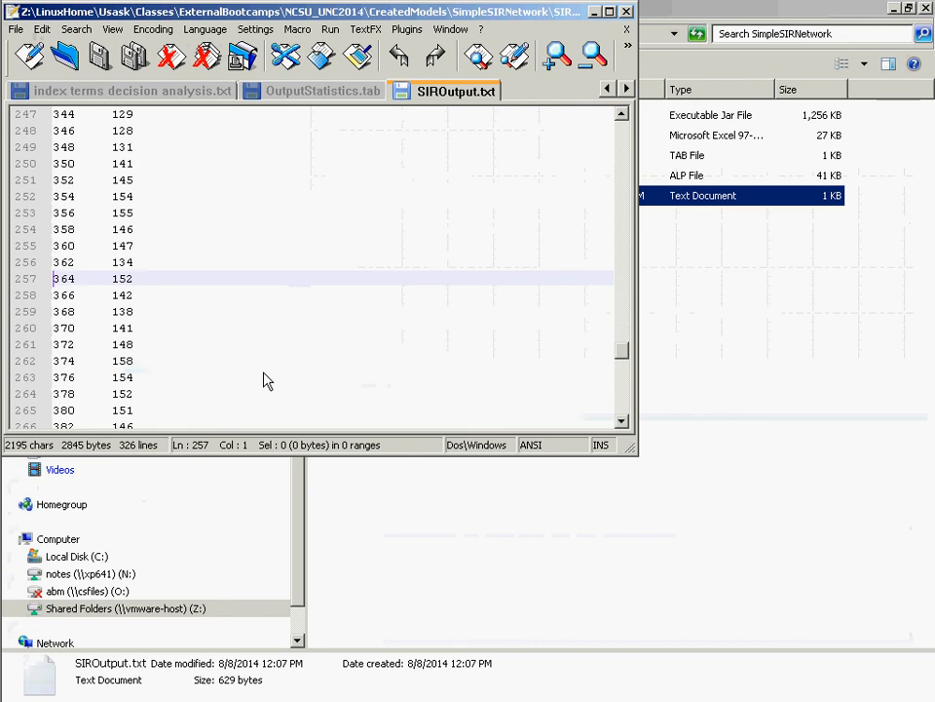
{"action": "key", "text": "Page_Down"}
{"action": "key", "text": "Page_Down"}
{"action": "key", "text": "Page_Down"}
{"action": "key", "text": "Page_Down"}
{"action": "key", "text": "Page_Up"}
{"action": "key", "text": "Page_Up"}
{"action": "key", "text": "Page_Up"}
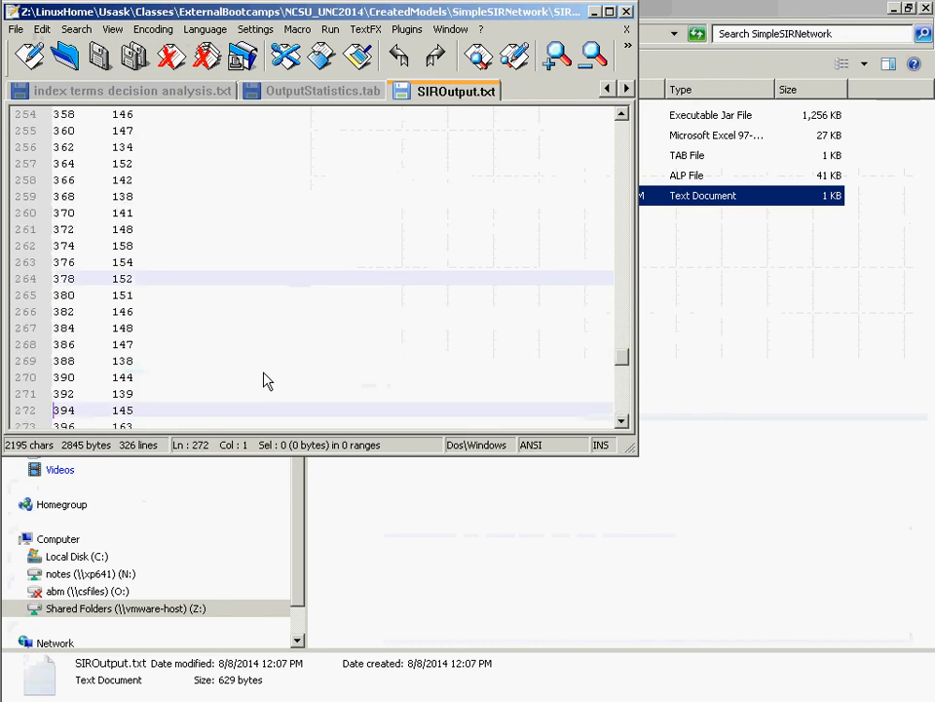
{"action": "key", "text": "Page_Up"}
{"action": "key", "text": "Page_Up"}
{"action": "key", "text": "Page_Up"}
{"action": "key", "text": "Page_Up"}
{"action": "key", "text": "Page_Up"}
{"action": "key", "text": "Page_Up"}
{"action": "key", "text": "Page_Up"}
{"action": "key", "text": "Page_Up"}
{"action": "key", "text": "Page_Up"}
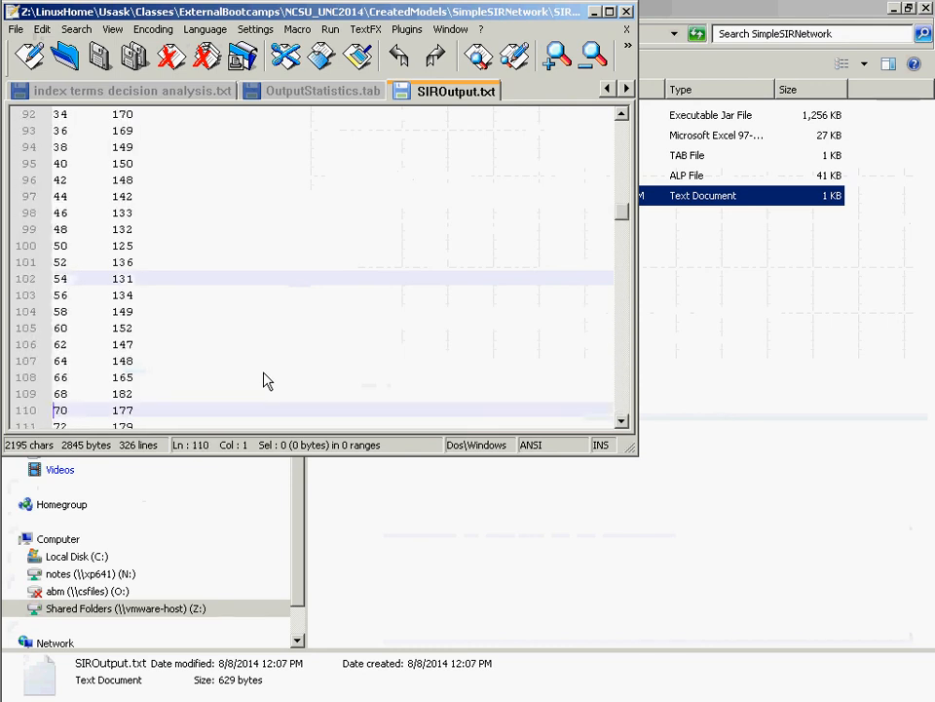
{"action": "key", "text": "Page_Up"}
{"action": "key", "text": "Page_Up"}
{"action": "key", "text": "Page_Up"}
{"action": "key", "text": "Page_Up"}
{"action": "key", "text": "Page_Up"}
{"action": "key", "text": "Page_Up"}
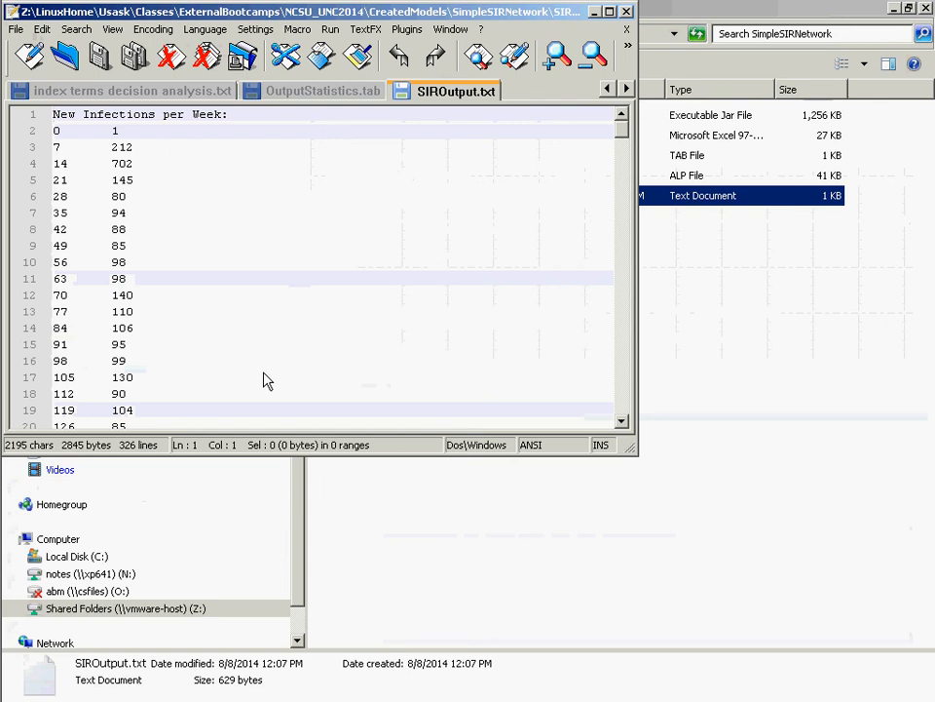
- Close SIROutput.txt in Notepad++ and return to AnyLogic
{"action": "left_click", "coordinate": [629, 34]}
{"action": "key", "text": "alt+Tab"}
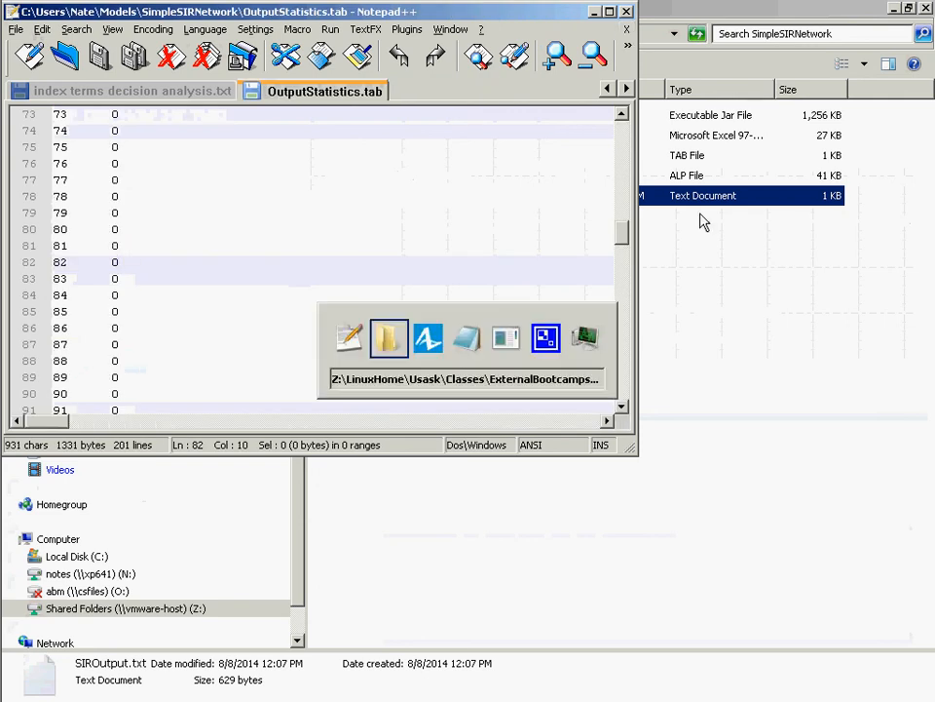
{"action": "key", "text": "alt+Tab"}
{"action": "key", "text": "Tab"}
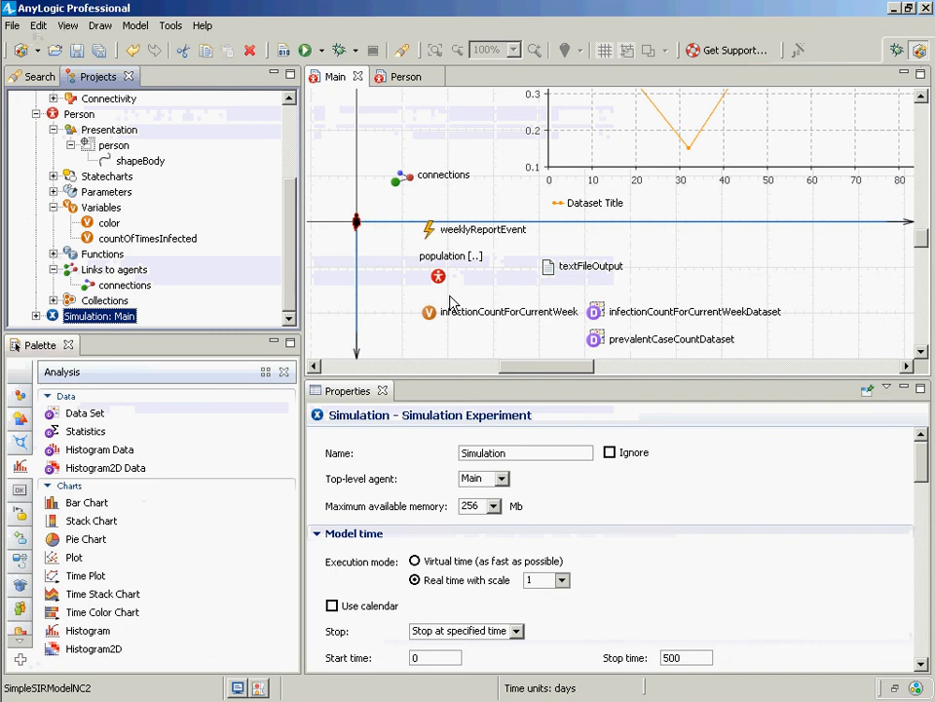
- Launch Microsoft Excel 2010 with a blank workbook
{"action": "mouse_move", "coordinate": [5, 67]}
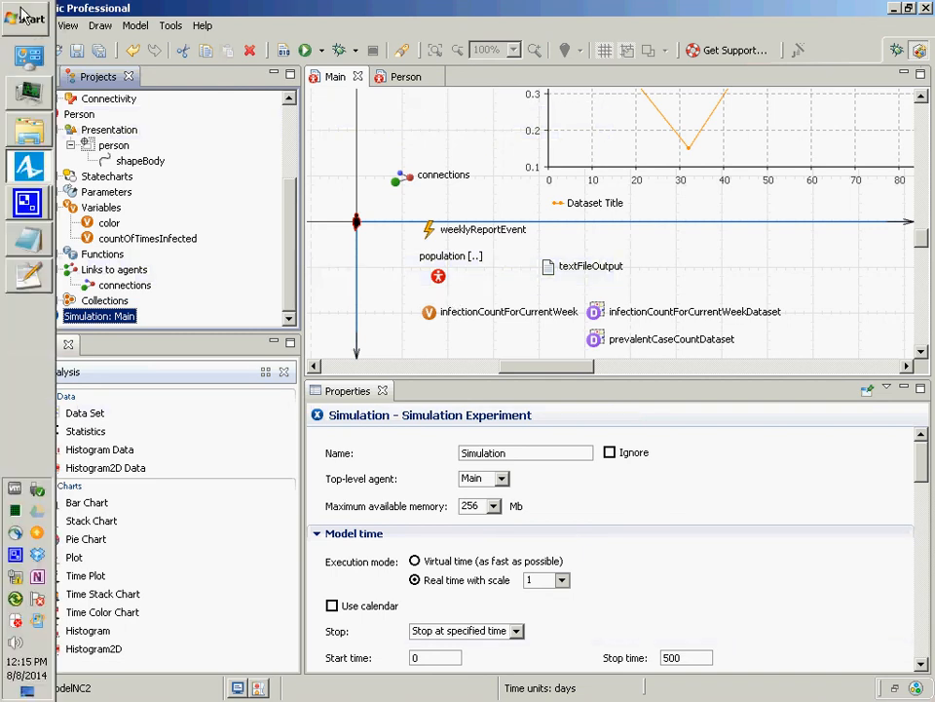
{"action": "left_click", "coordinate": [23, 17]}
{"action": "left_click", "coordinate": [19, 12]}
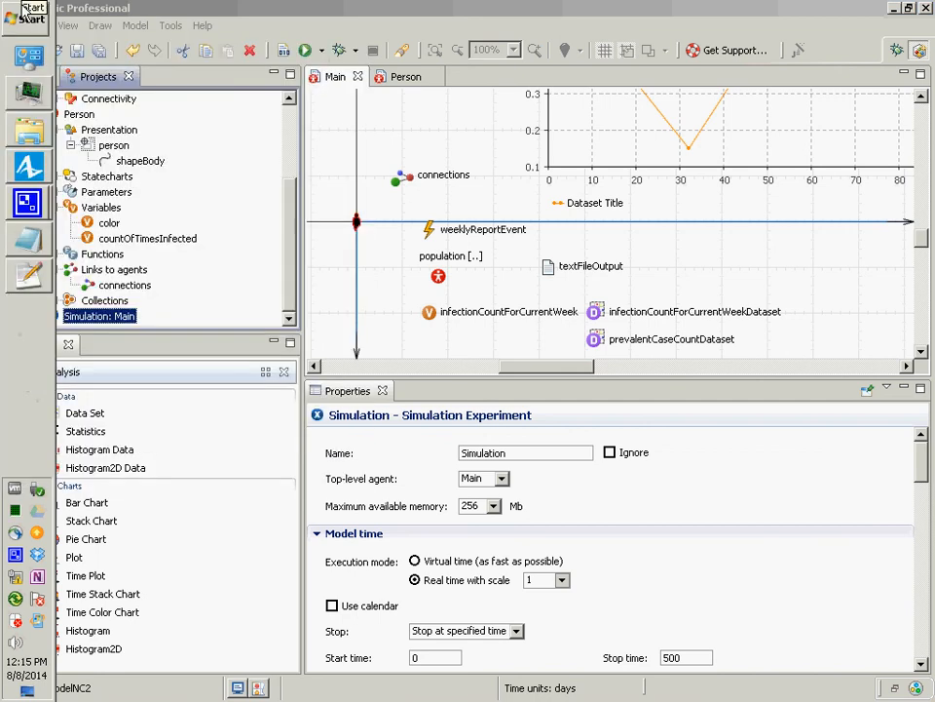
{"action": "left_click", "coordinate": [30, 12]}
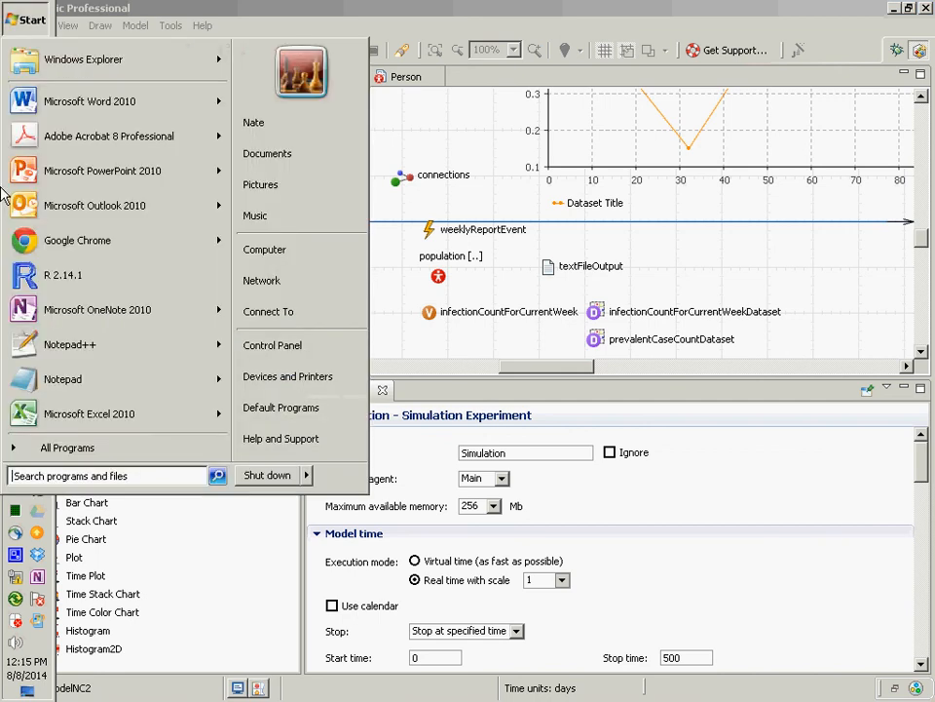
{"action": "left_click", "coordinate": [61, 415]}
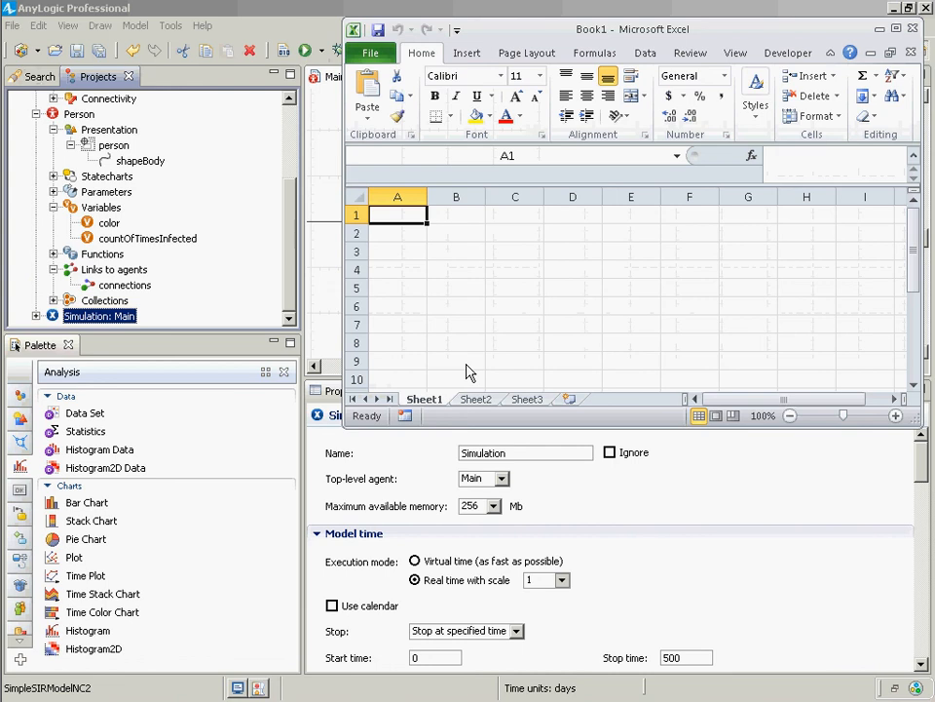
- Start saving the workbook under a new name, using the SimpleSIRNetwork folder path copied from Windows Explorer as the file name
{"action": "key", "text": "alt+f"}
{"action": "key", "text": "a"}
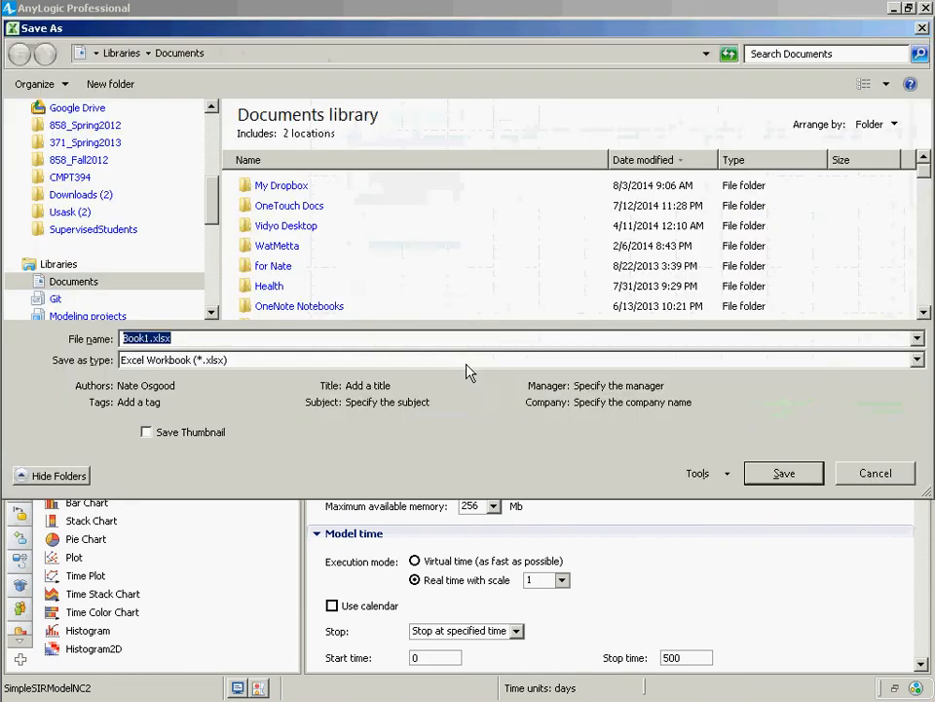
{"action": "key", "text": "alt+Tab"}
{"action": "key", "text": "alt+Tab"}
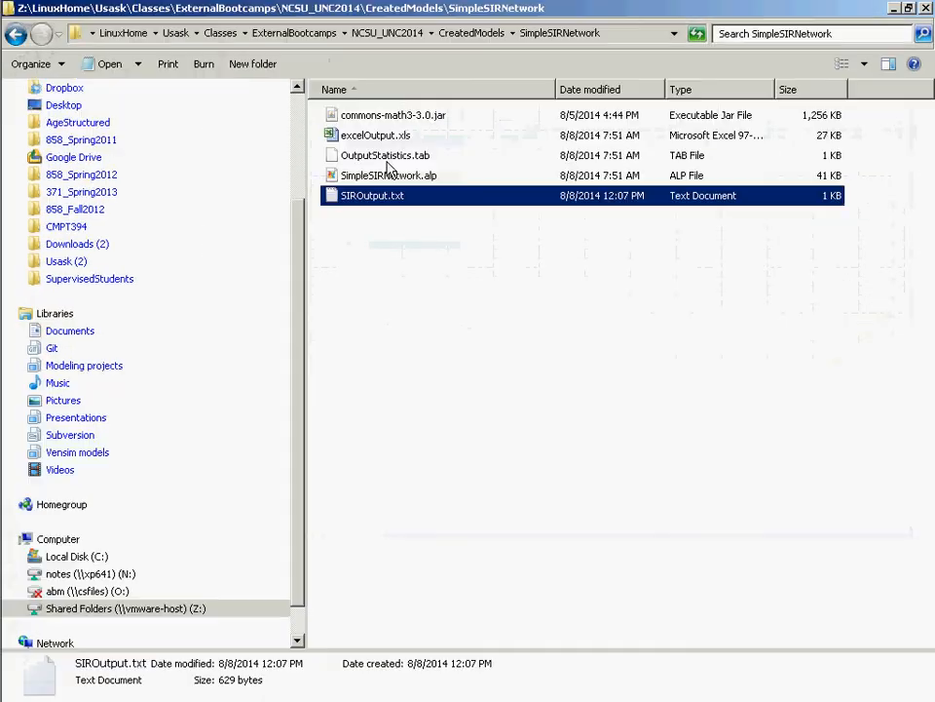
{"action": "left_click", "coordinate": [627, 31]}
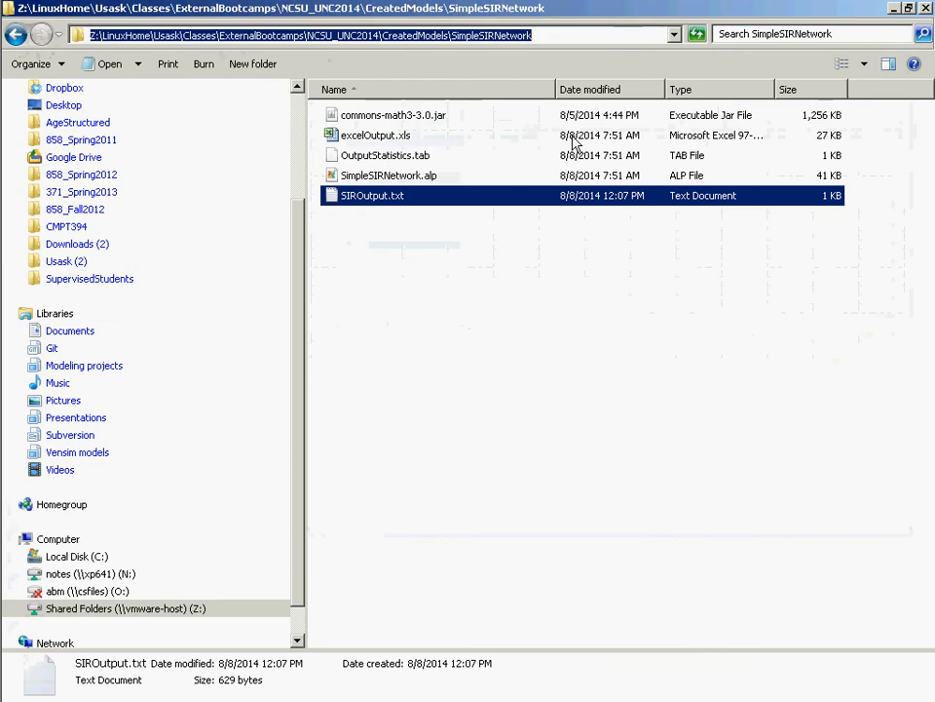
{"action": "key", "text": "alt+Tab"}
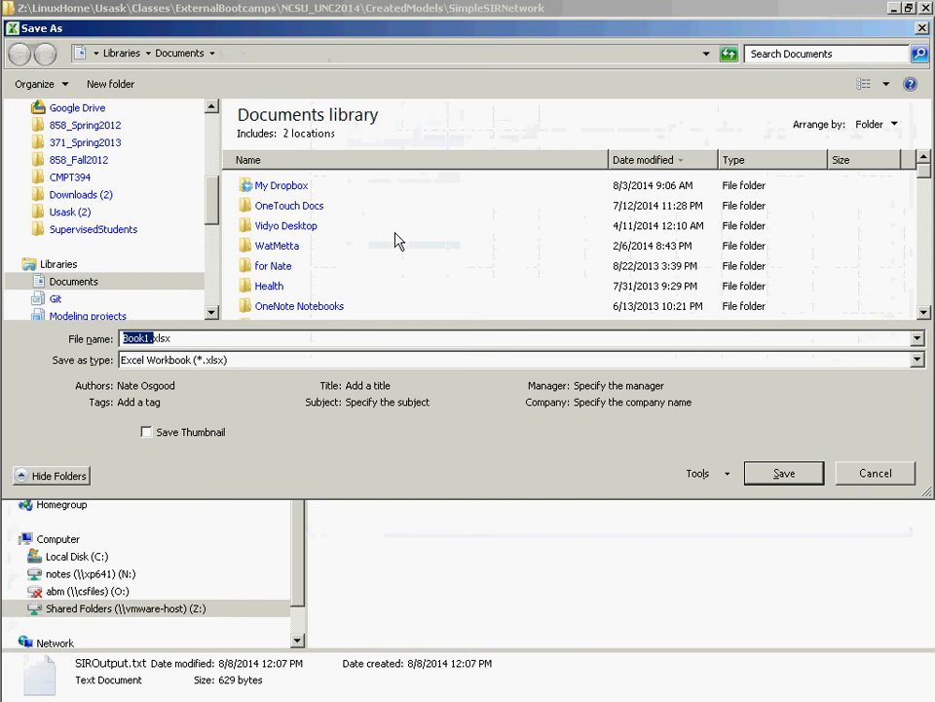
{"action": "key", "text": "ctrl+v"}
{"action": "key", "text": "Tab"}
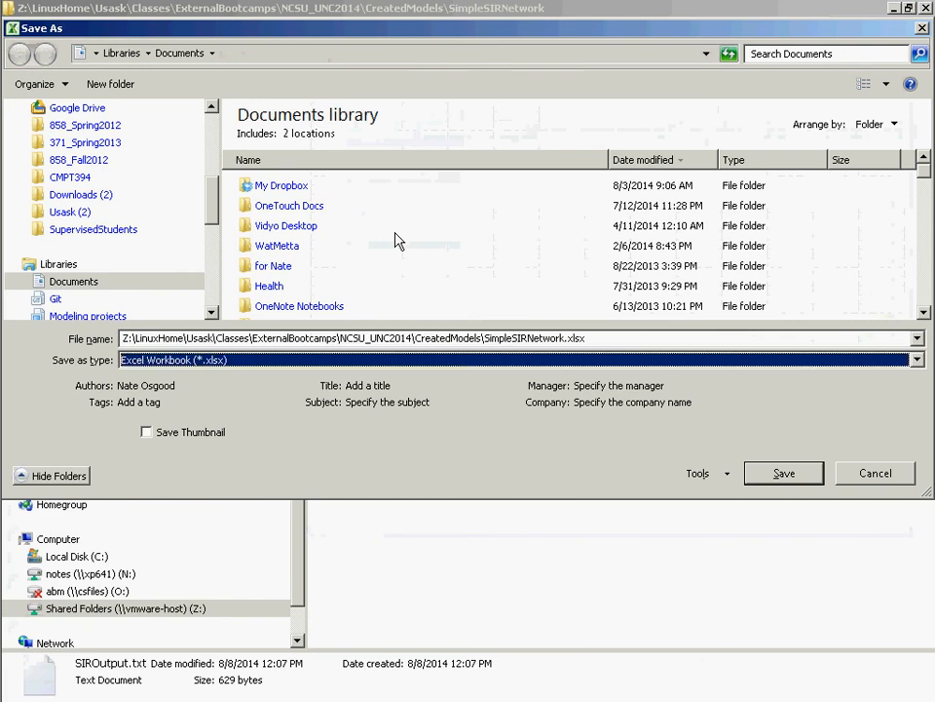
- Set the workbook's file type to Excel 97-2003 Workbook (*.xls)
{"action": "key", "text": "alt+Down"}
{"action": "key", "text": "Down"}
{"action": "key", "text": "Down"}
{"action": "key", "text": "Down"}
{"action": "key", "text": "Down"}
{"action": "key", "text": "Down"}
{"action": "key", "text": "Down"}
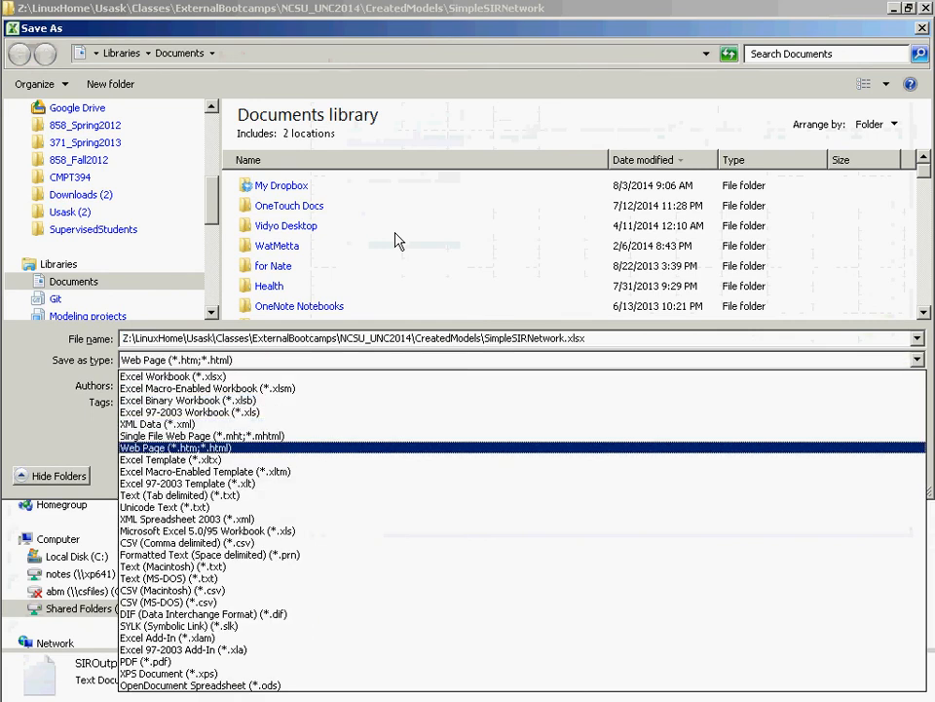
{"action": "key", "text": "Up"}
{"action": "key", "text": "Up"}
{"action": "key", "text": "Up"}
{"action": "key", "text": "Return"}
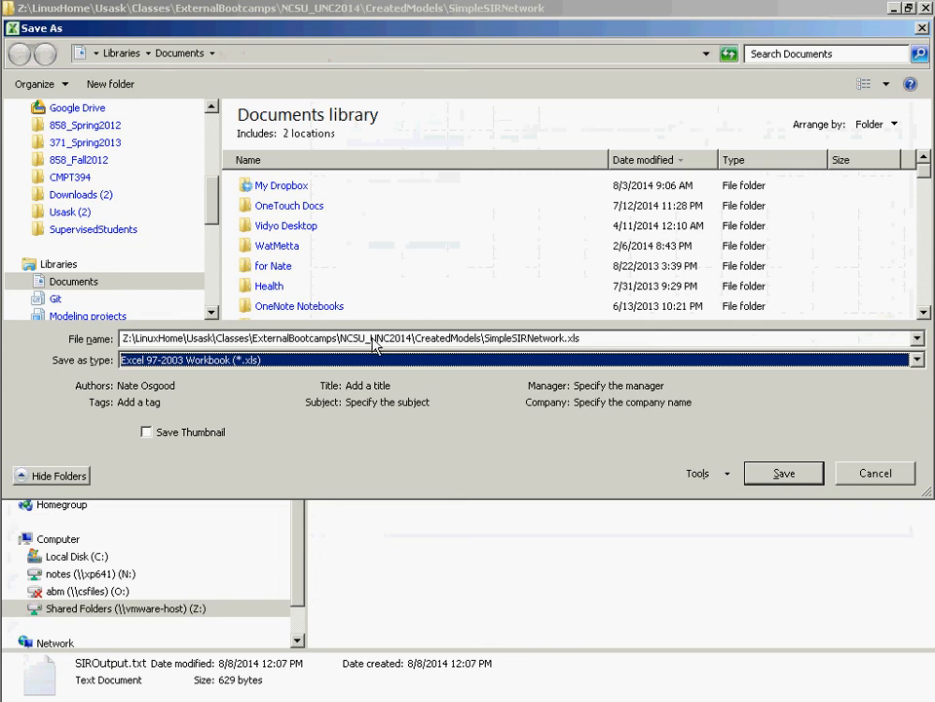
- Save the blank workbook as SimpleSIRNetwork.xls in the CreatedModels folder and close Excel
{"action": "left_click", "coordinate": [486, 341]}
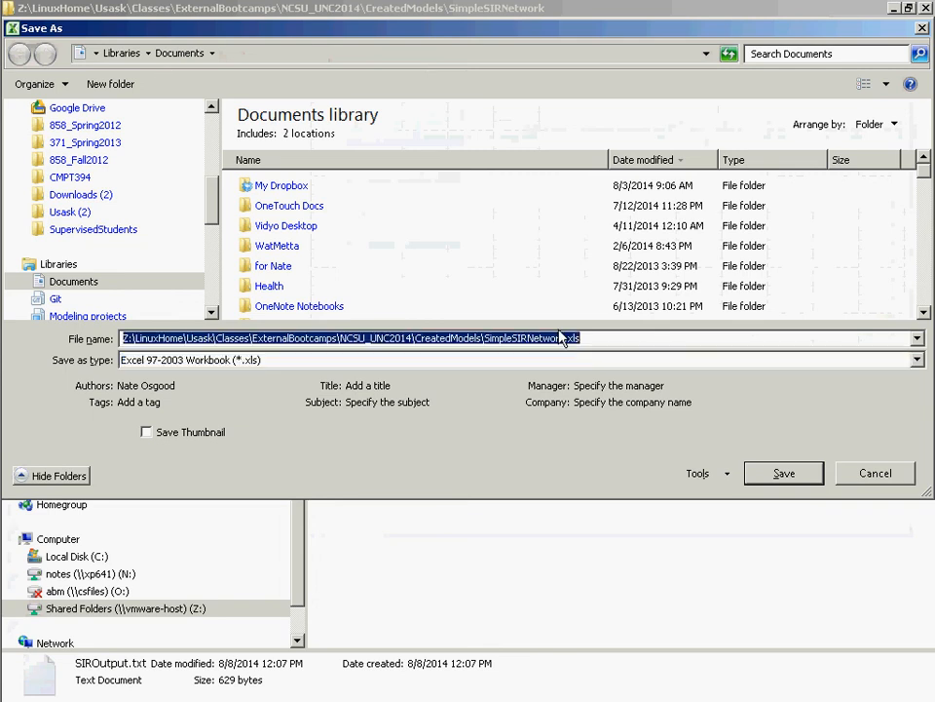
{"action": "key", "text": "End"}
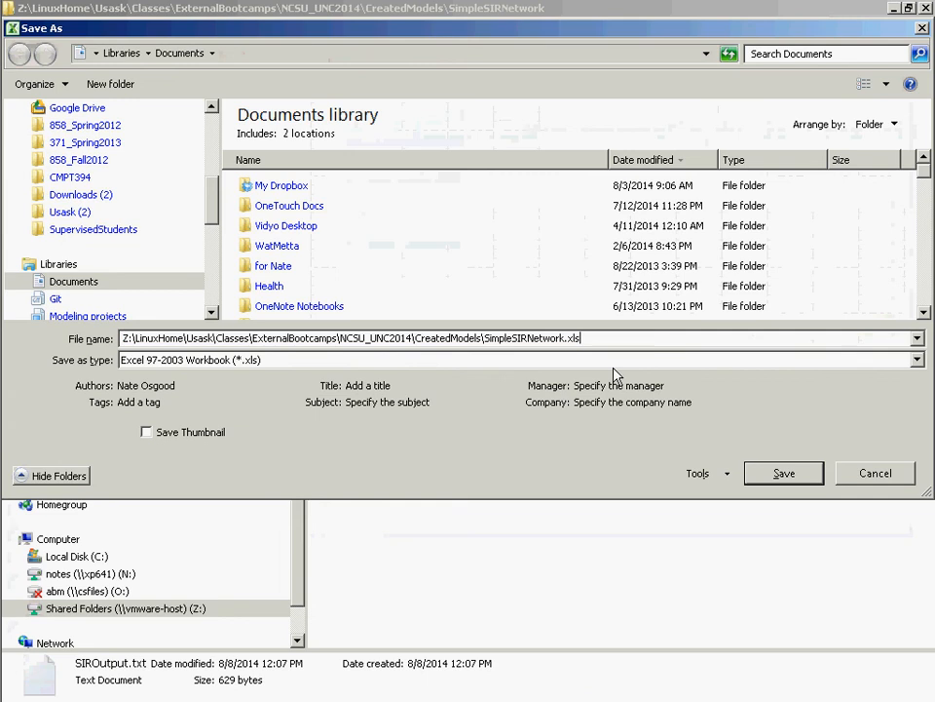
{"action": "key", "text": "ctrl+shift+Left"}
{"action": "key", "text": "Tab"}
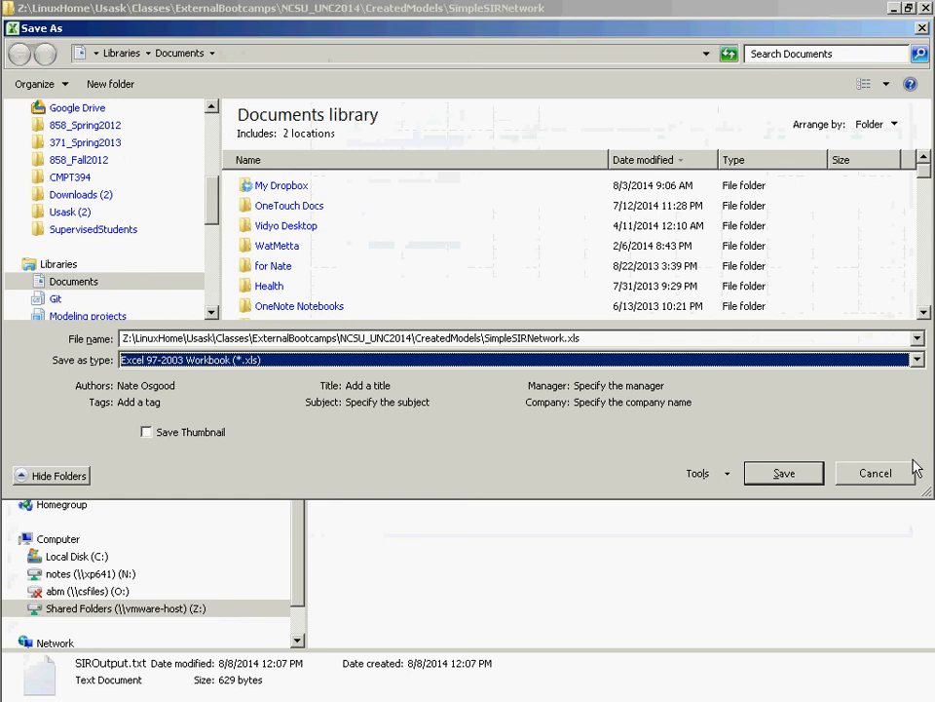
{"action": "left_click", "coordinate": [817, 477]}
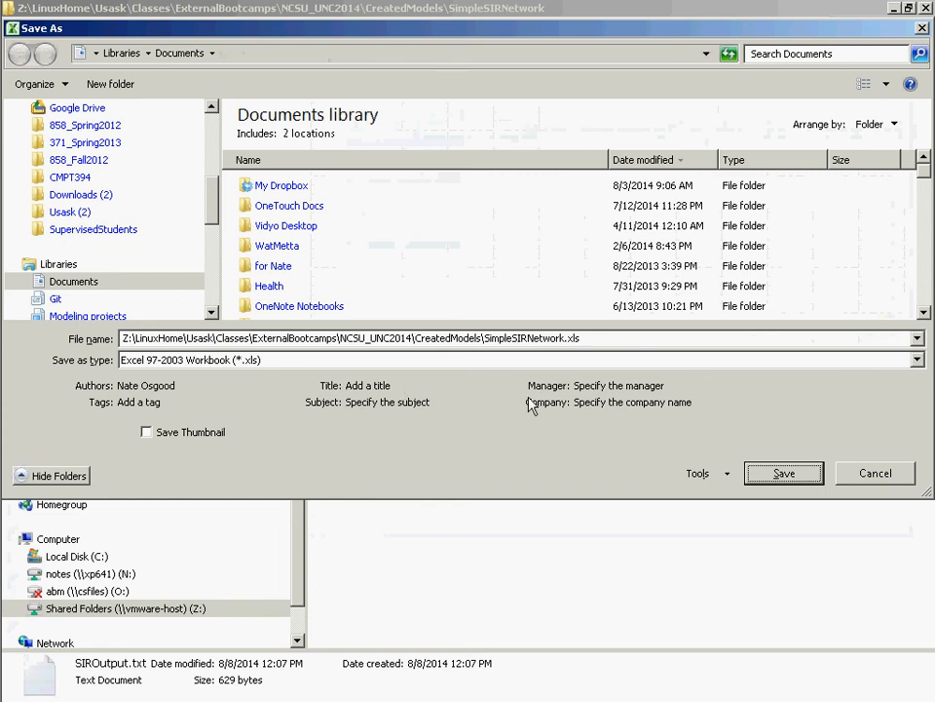
{"action": "left_click", "coordinate": [782, 476]}
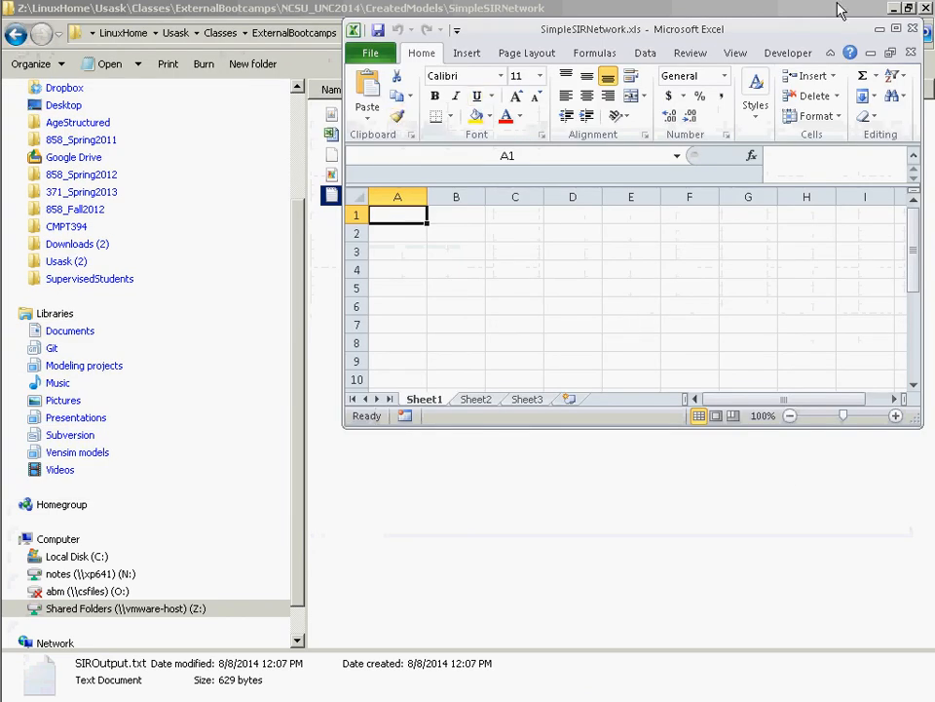
{"action": "left_click", "coordinate": [913, 31]}
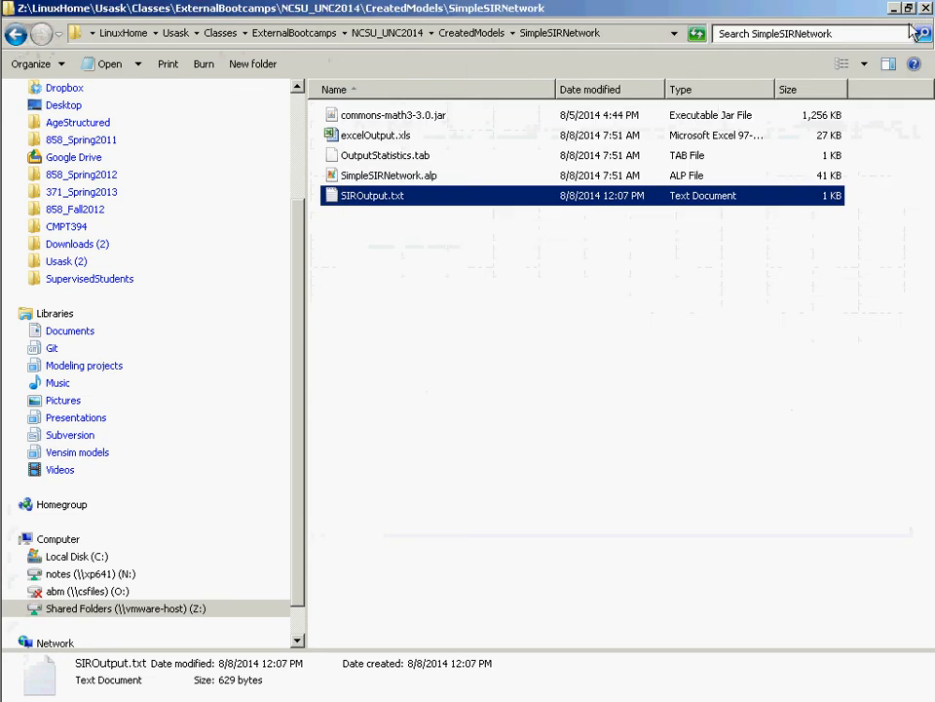
- Switch to AnyLogic and add an Excel File element named excelOutput next to textFileOutput on Main
{"action": "key", "text": "alt+Tab"}
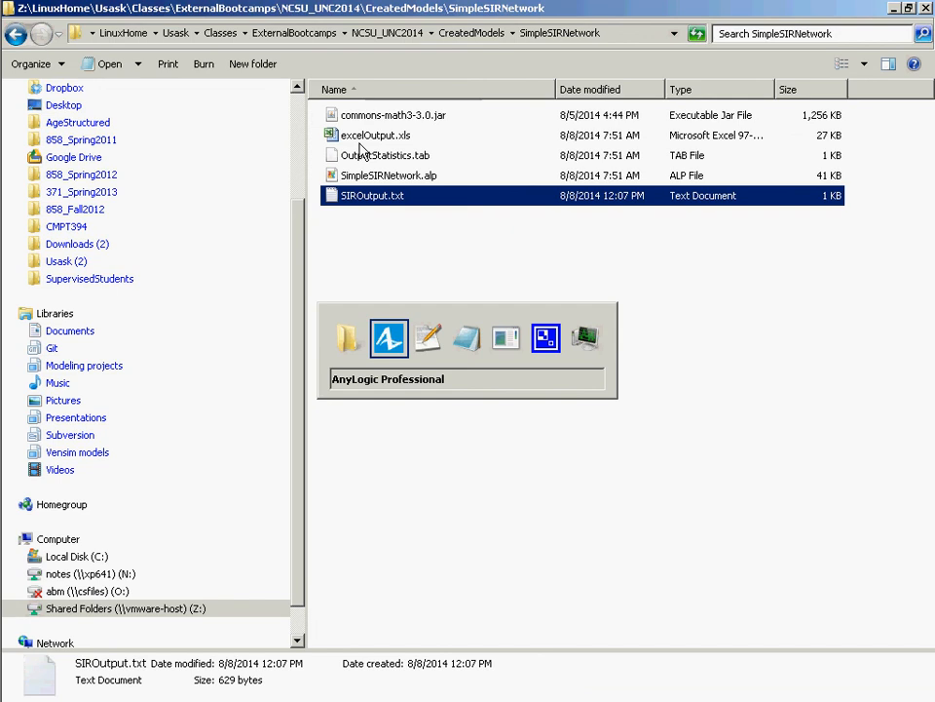
{"action": "key", "text": "alt+Tab"}
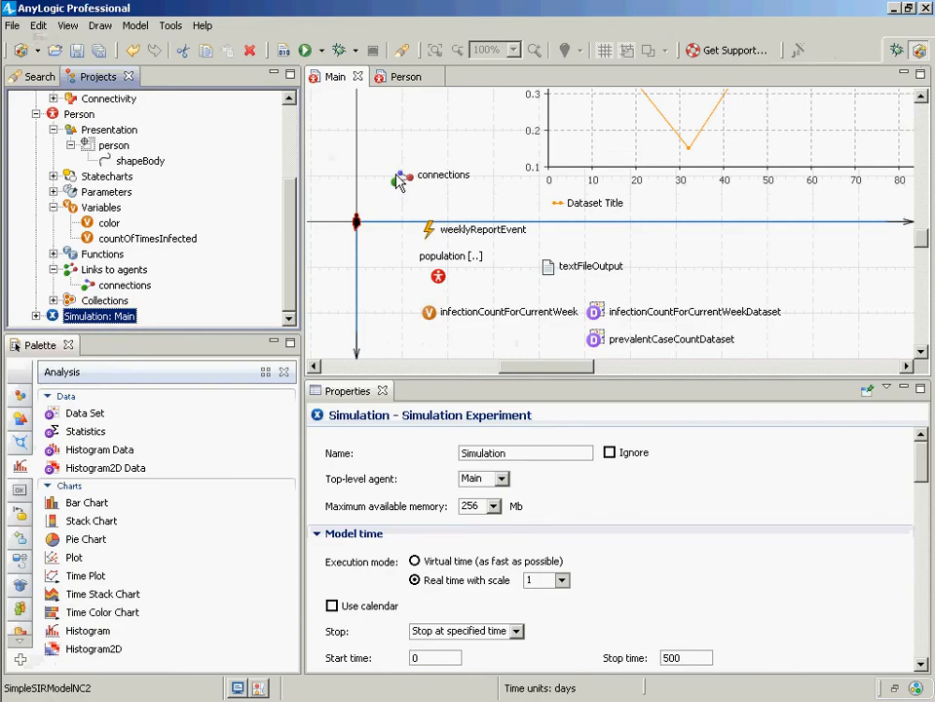
{"action": "key", "text": "alt+Tab"}
{"action": "key", "text": "alt+Tab"}
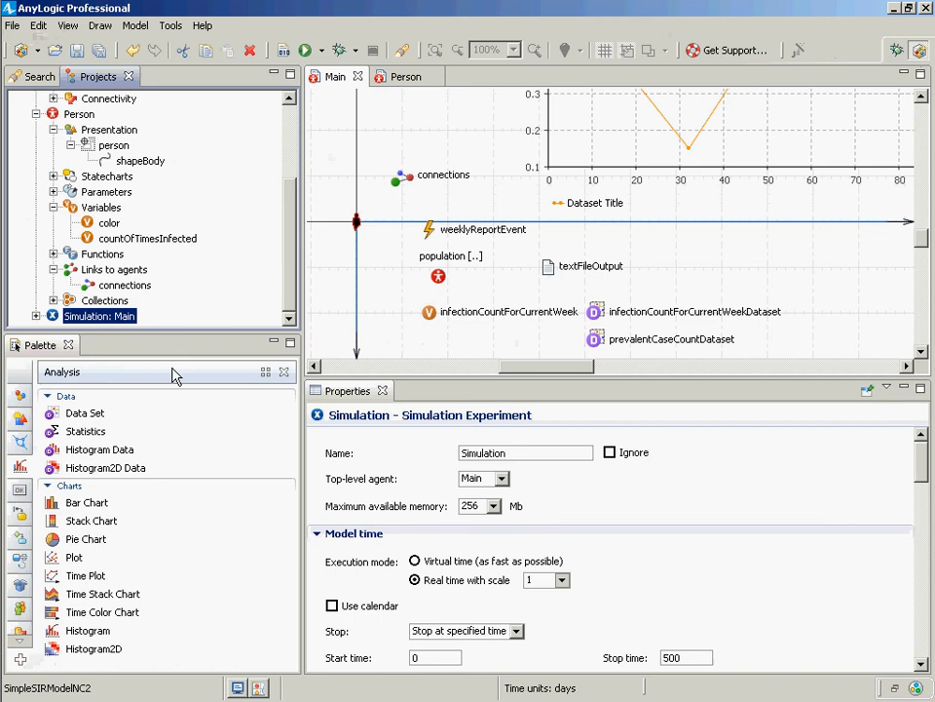
{"action": "key", "text": "alt+Tab"}
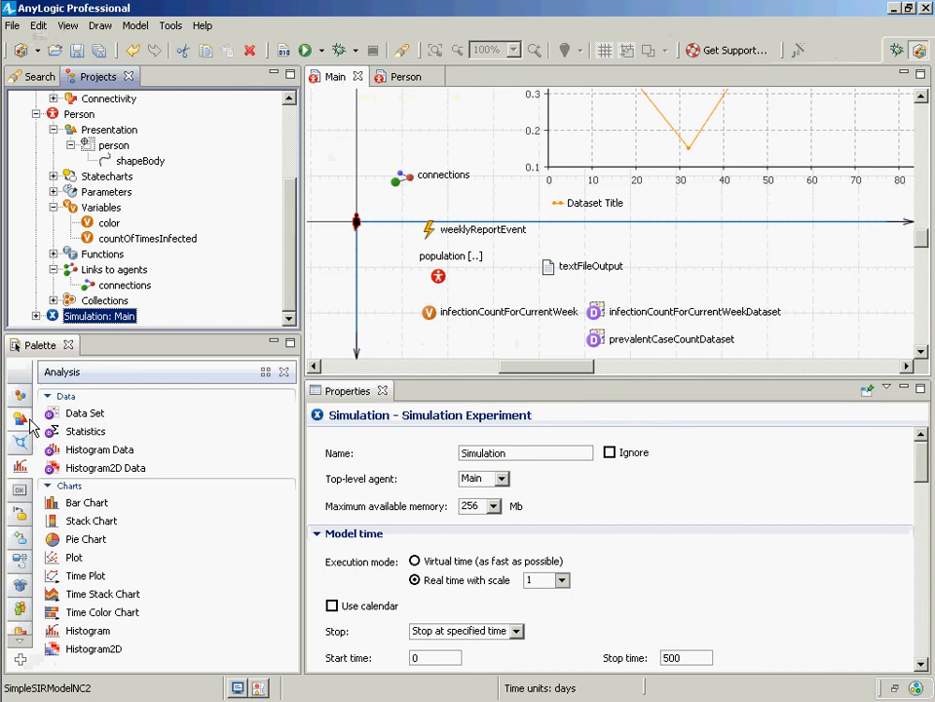
{"action": "left_click", "coordinate": [19, 644]}
{"action": "left_click", "coordinate": [20, 630]}
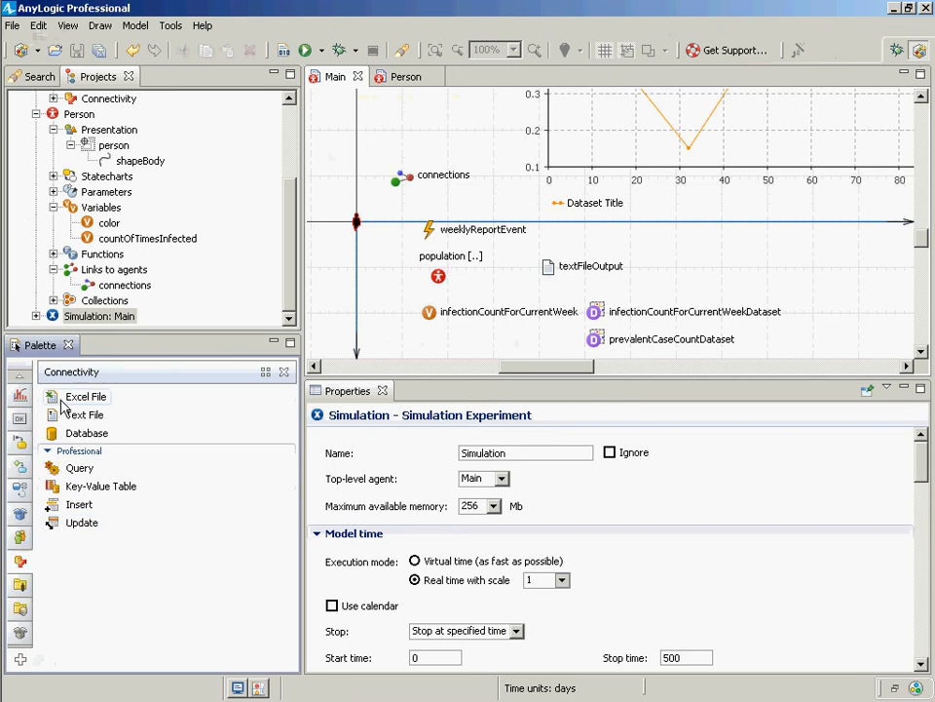
{"action": "left_click_drag", "start_coordinate": [61, 400], "coordinate": [661, 273]}
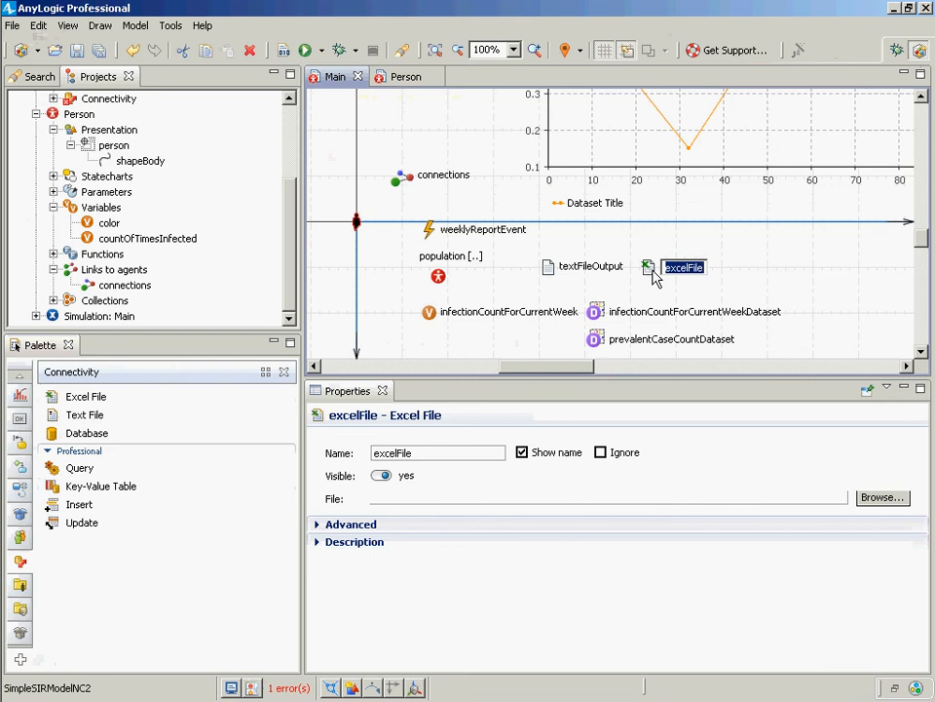
{"action": "type", "text": "ex"}
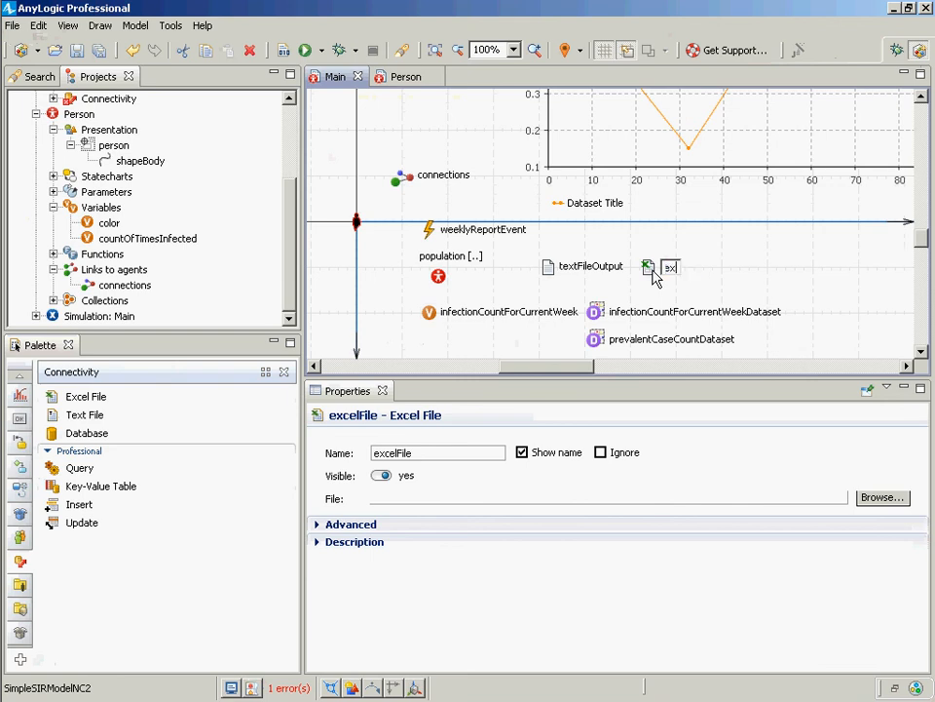
{"action": "type", "text": "celOutput"}
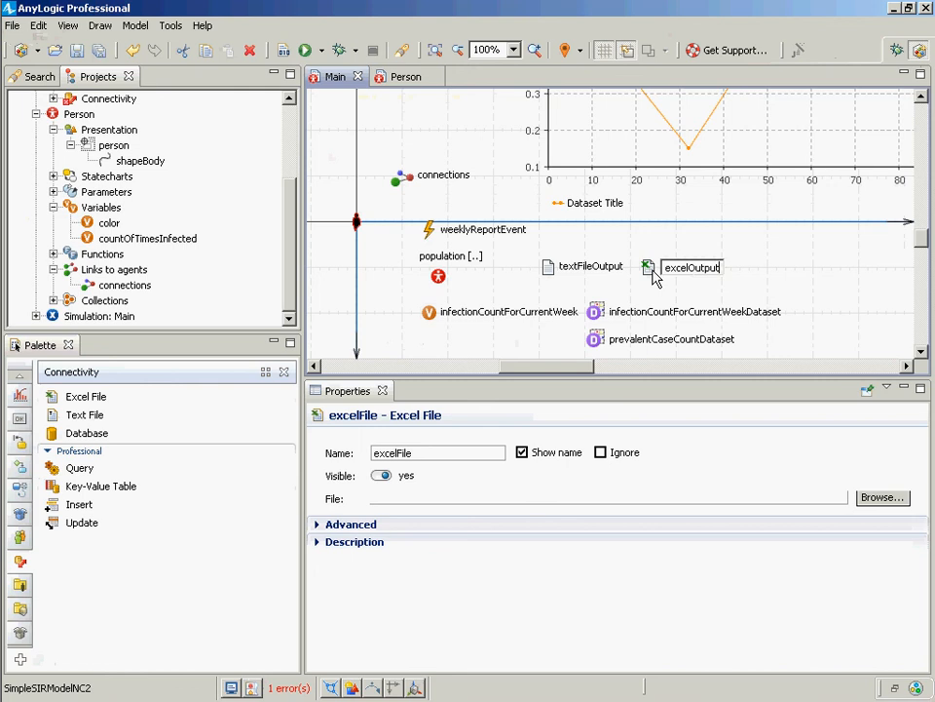
{"action": "key", "text": "Return"}
- Link the excelOutput element to excelOutput.xls in the SimpleSIRNetwork folder and show its advanced load and save options
{"action": "key", "text": "alt+Tab"}
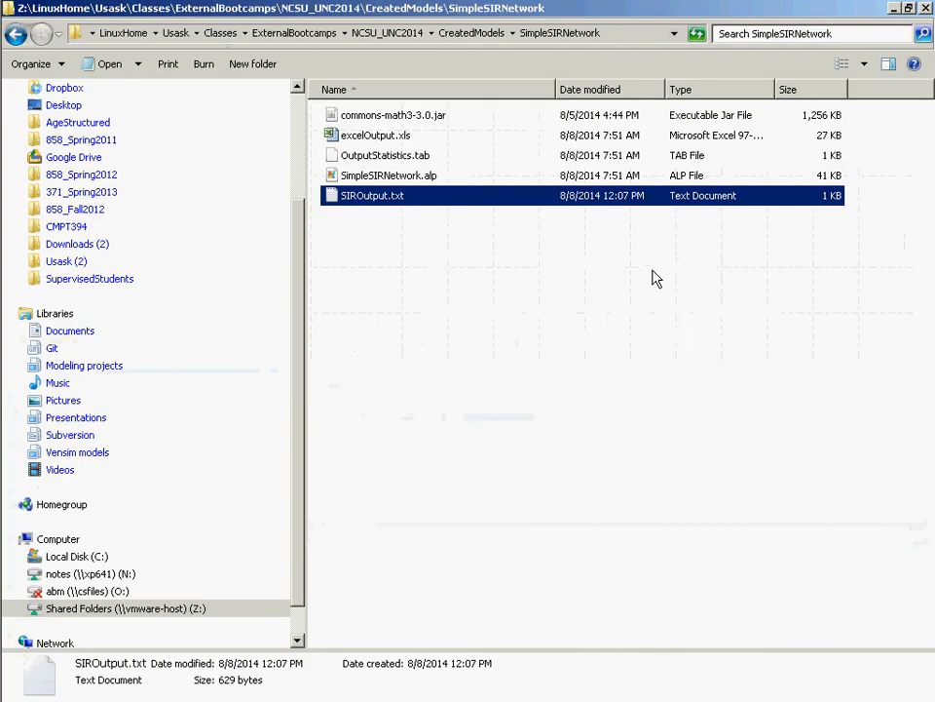
{"action": "key", "text": "alt+Tab"}
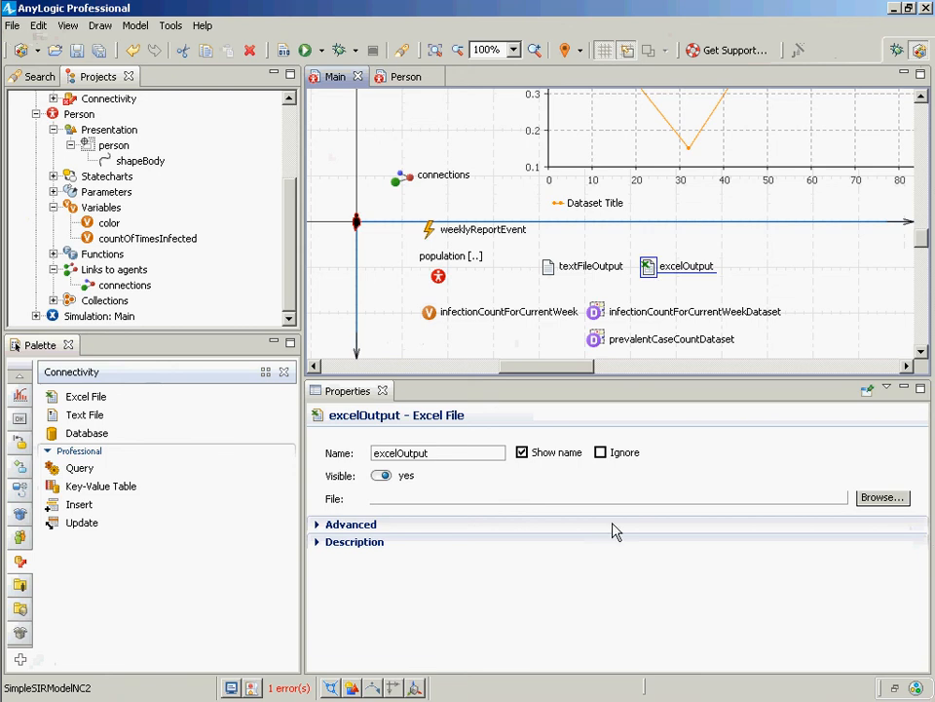
{"action": "left_click", "coordinate": [417, 496]}
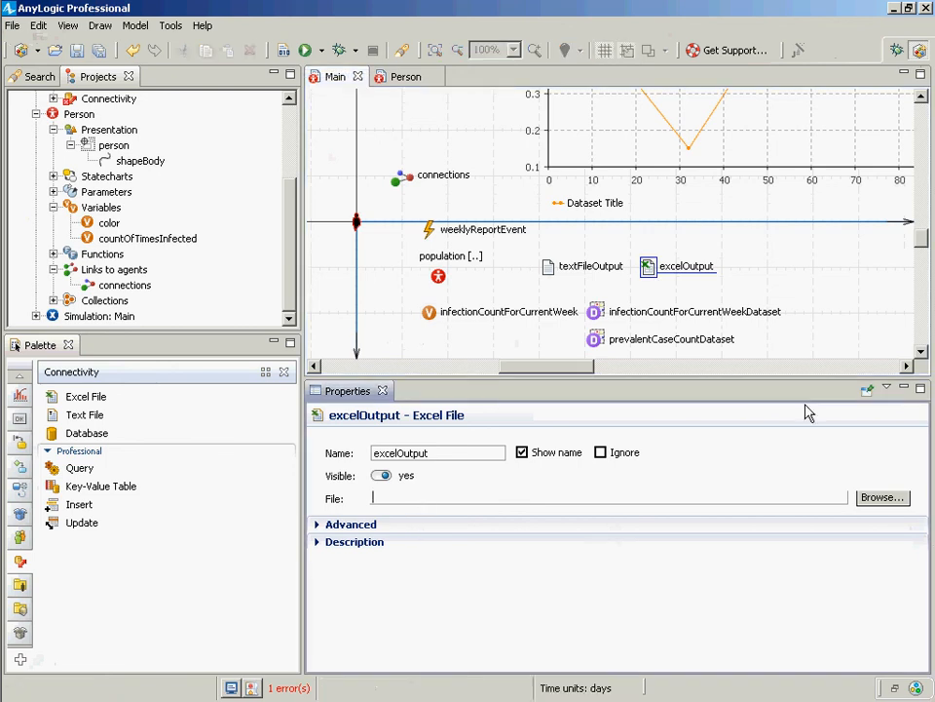
{"action": "left_click", "coordinate": [880, 499]}
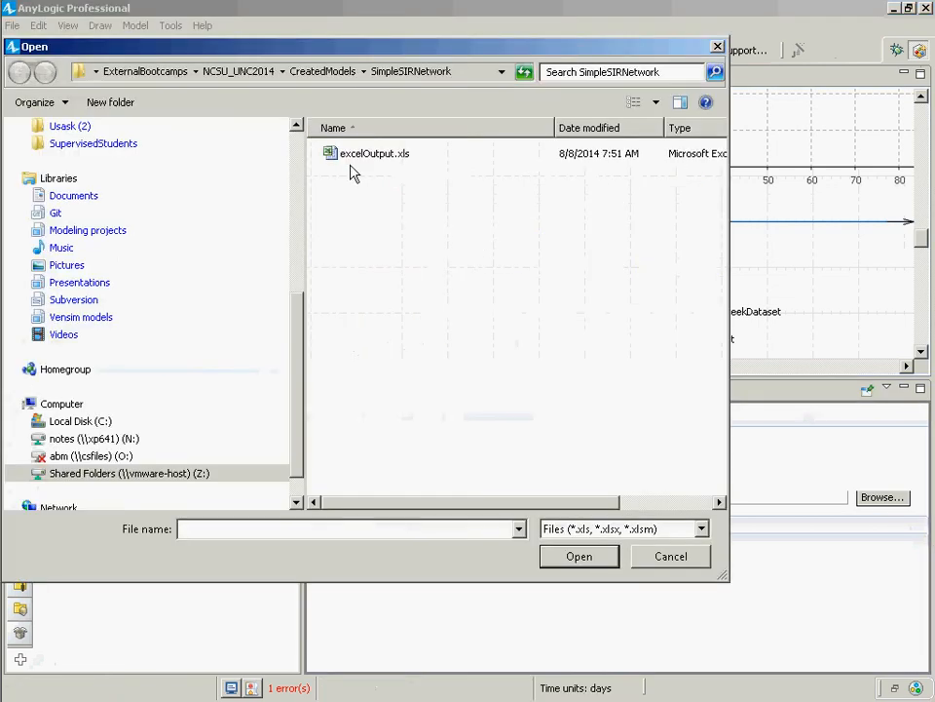
{"action": "left_click", "coordinate": [670, 556]}
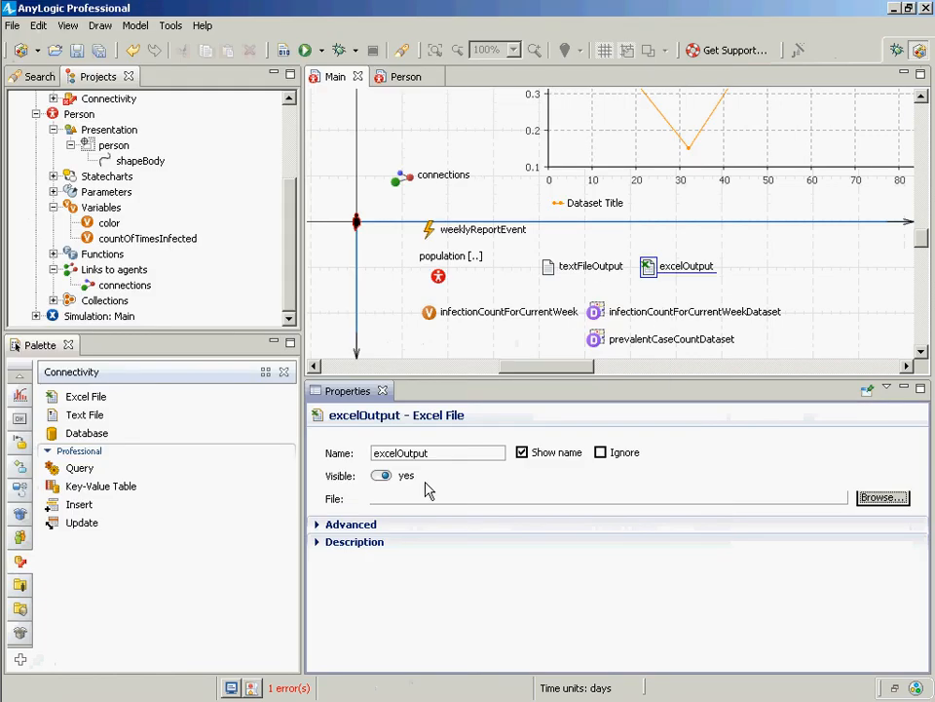
{"action": "left_click", "coordinate": [872, 499]}
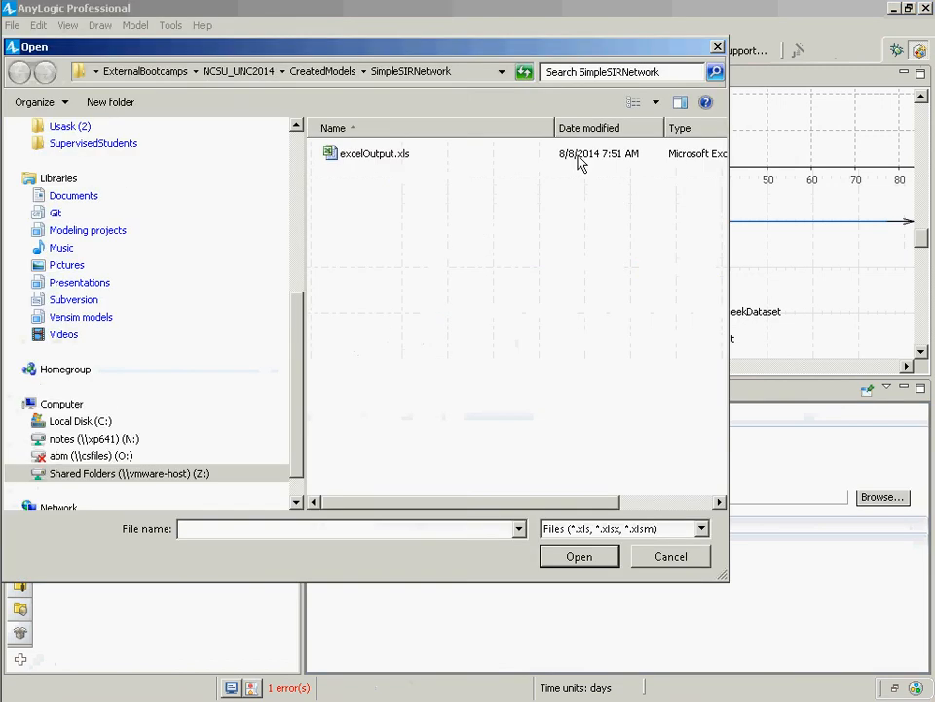
{"action": "left_click", "coordinate": [363, 155]}
{"action": "left_click", "coordinate": [572, 556]}
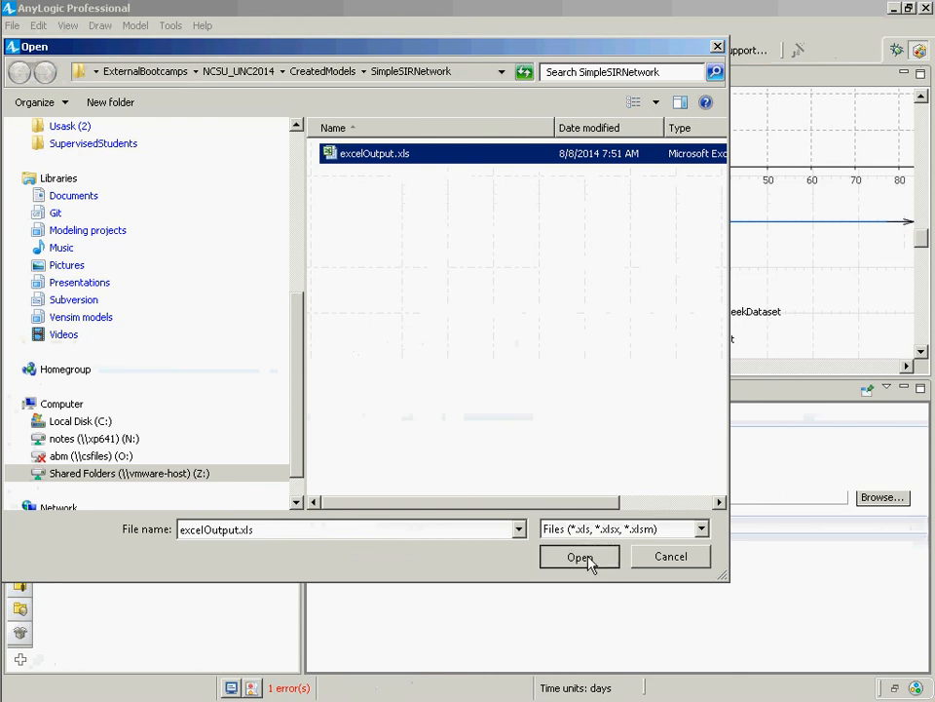
{"action": "left_click", "coordinate": [585, 559]}
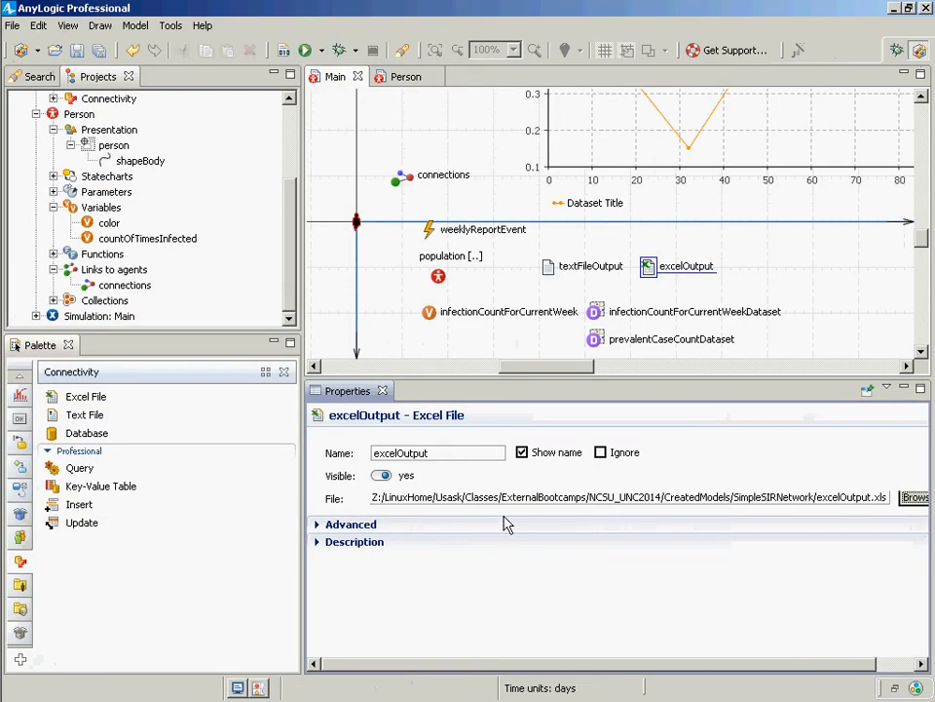
{"action": "left_click", "coordinate": [316, 525]}
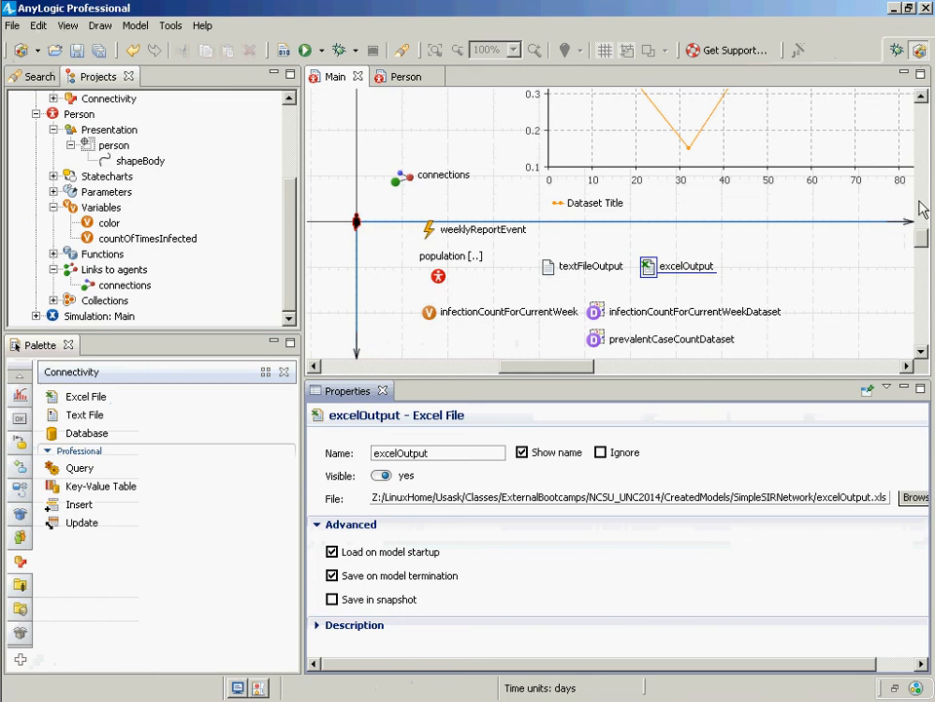
- Open Main's On destroy code and start a new line, after a blank one, below textFileOutput.close();
{"action": "scroll", "coordinate": [209, 165], "scroll_direction": "up", "scroll_amount": 3}
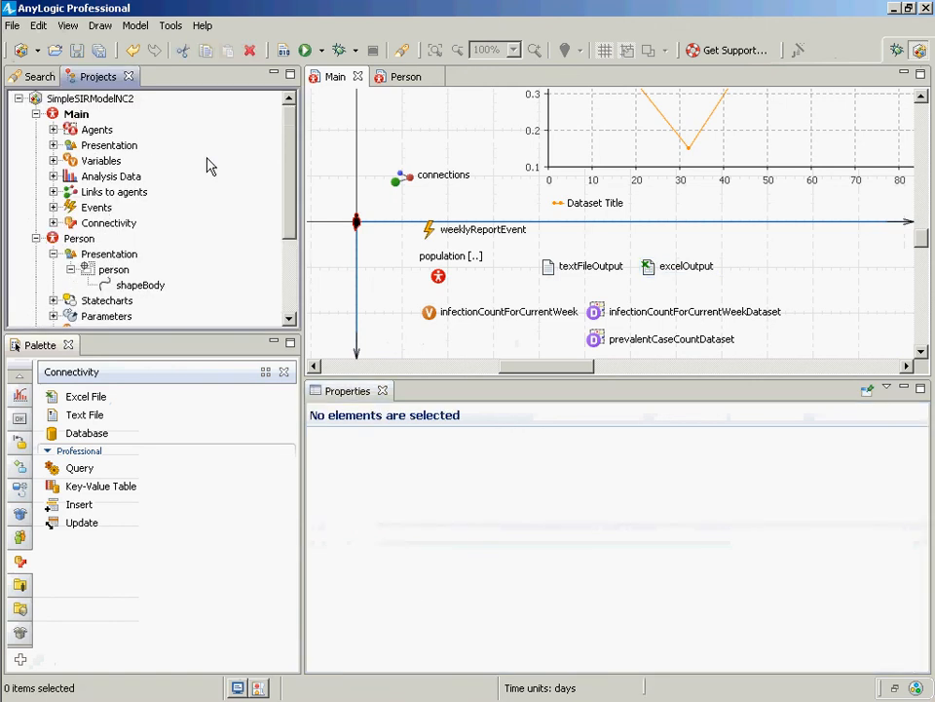
{"action": "left_click", "coordinate": [73, 115]}
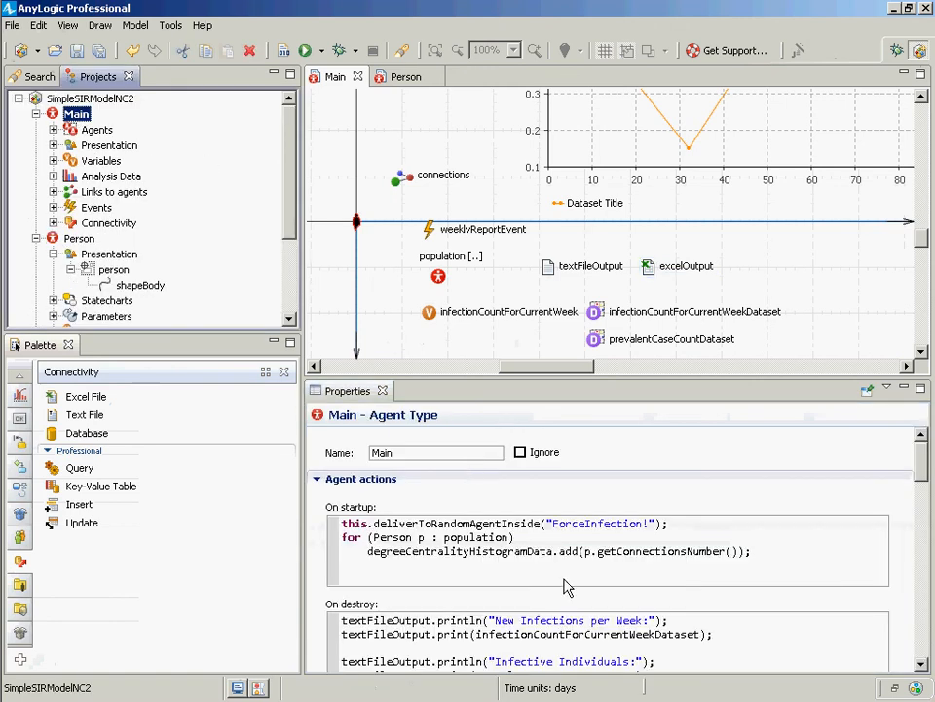
{"action": "scroll", "coordinate": [503, 589], "scroll_direction": "down", "scroll_amount": 3}
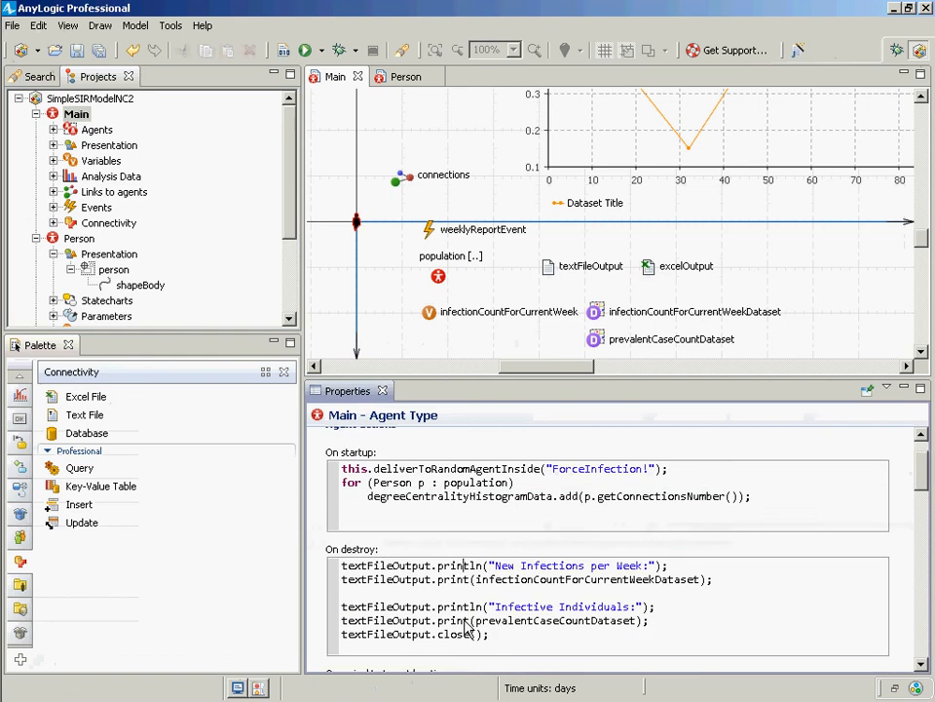
{"action": "key", "text": "Return"}
{"action": "key", "text": "Return"}
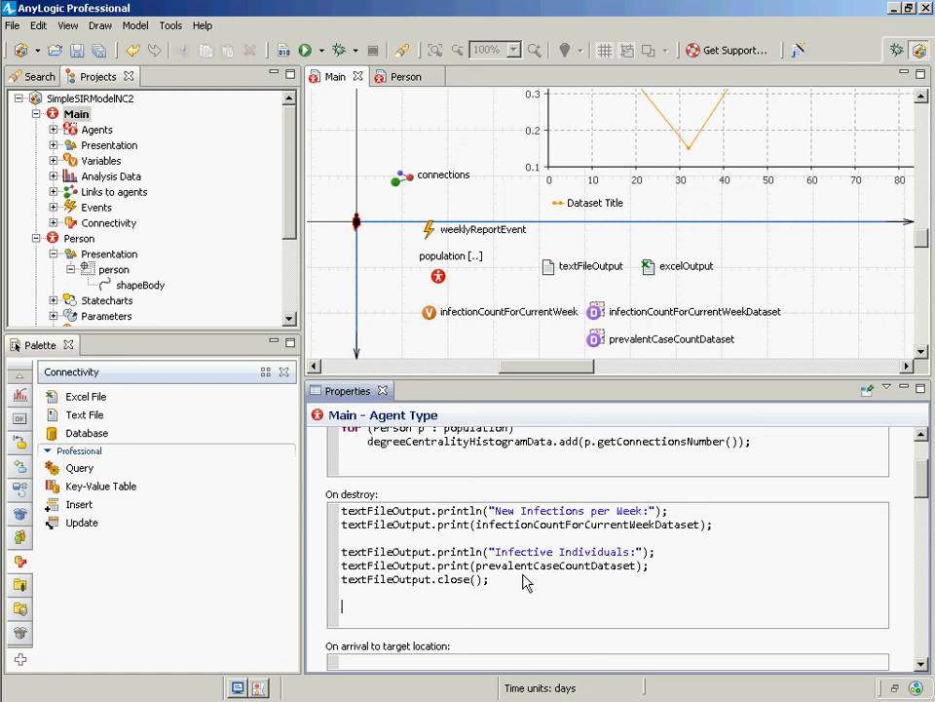
- Write an excelOutput.writeDataSet() call on the new line of the On destroy code, using code completion for the method
{"action": "type", "text": "excelFile"}
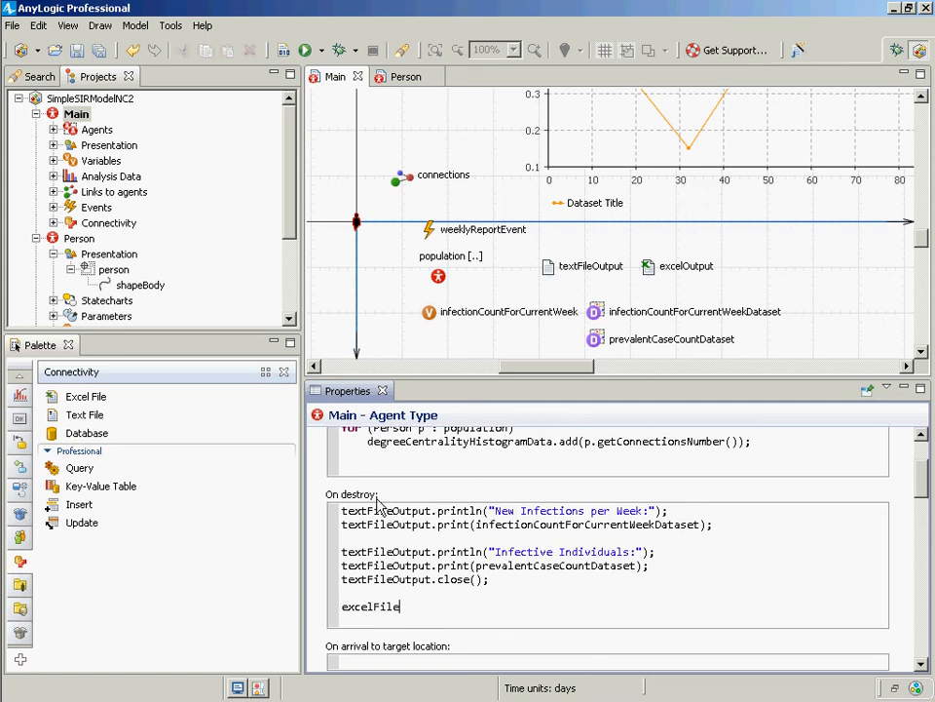
{"action": "key", "text": "BackSpace"}
{"action": "key", "text": "BackSpace"}
{"action": "key", "text": "BackSpace"}
{"action": "key", "text": "BackSpace"}
{"action": "type", "text": "Output.write"}
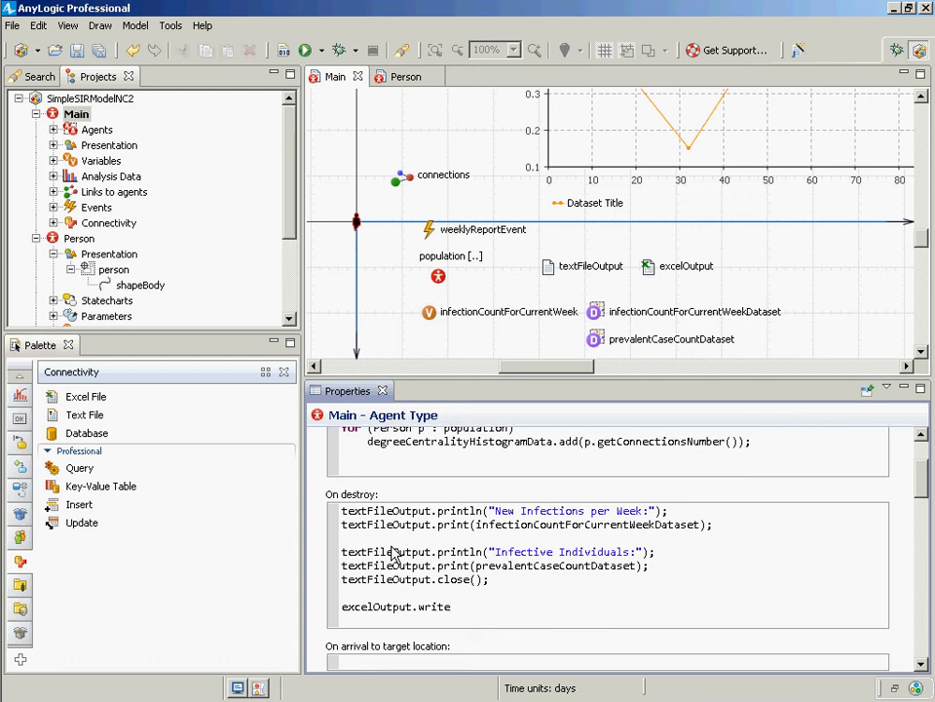
{"action": "type", "text": "DataSet"}
{"action": "key", "text": "ctrl+space"}
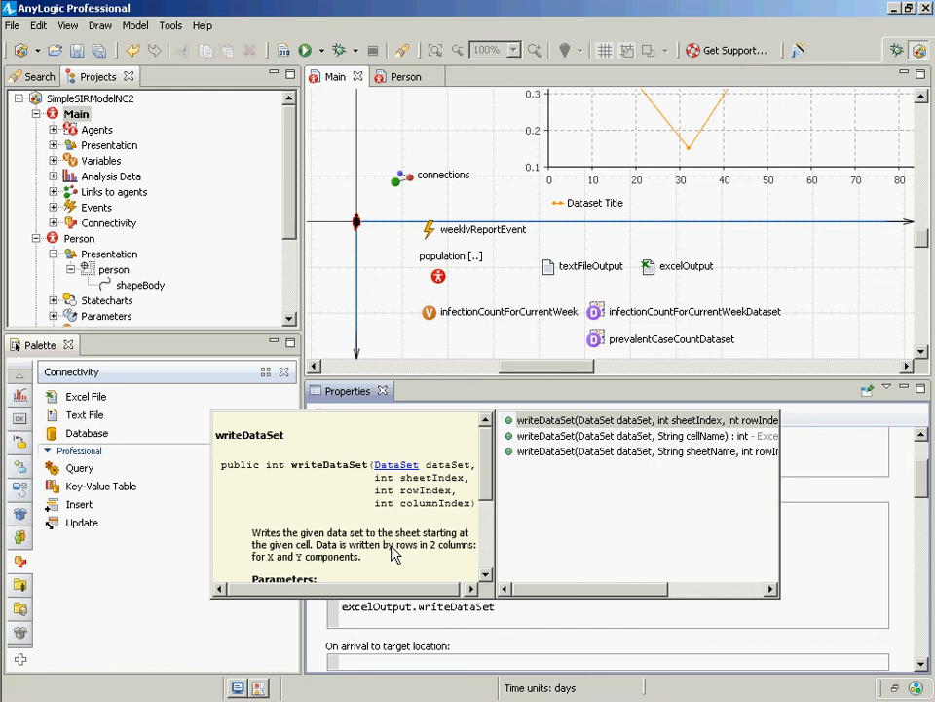
{"action": "key", "text": "Down"}
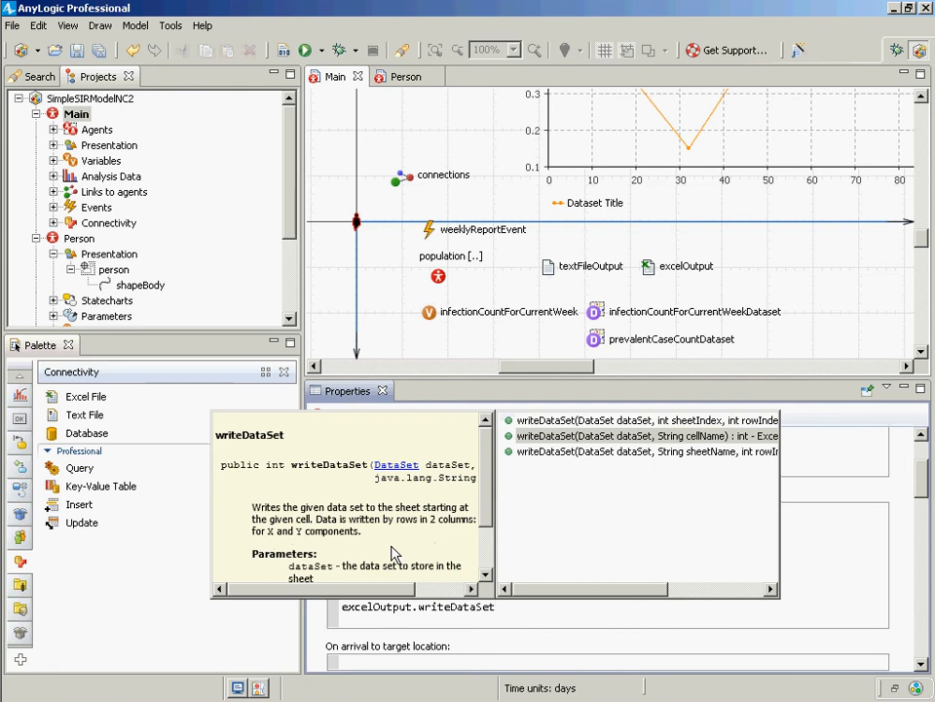
{"action": "key", "text": "Down"}
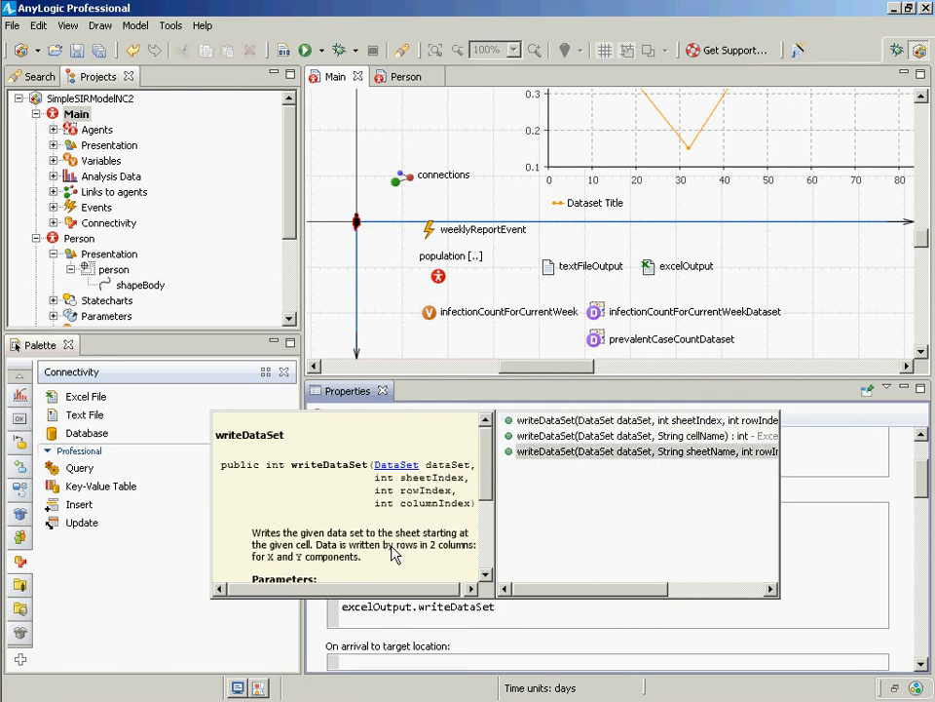
{"action": "key", "text": "Up"}
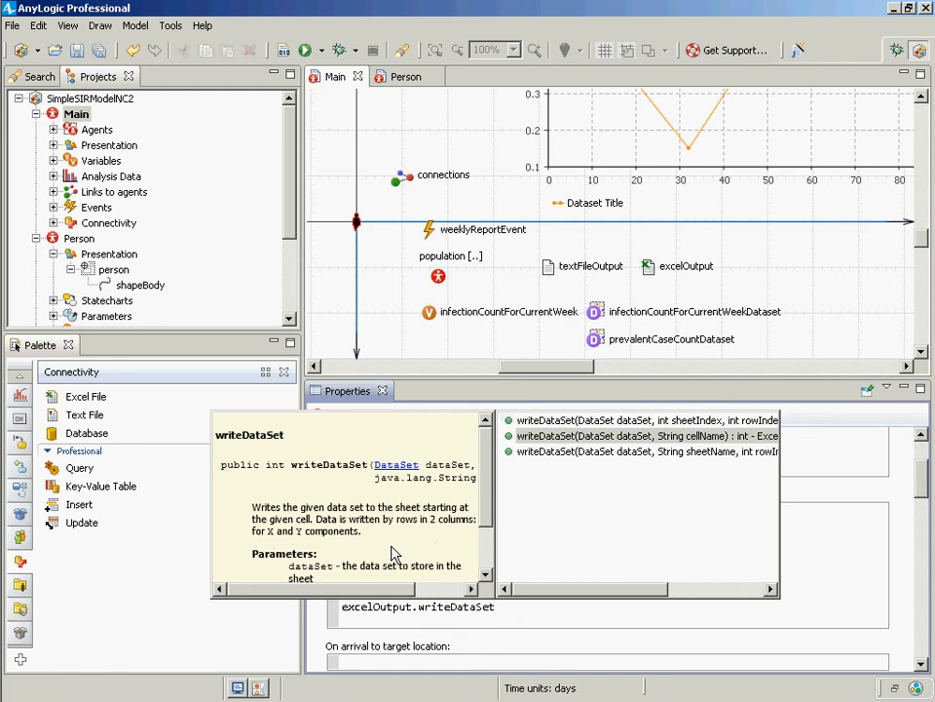
{"action": "key", "text": "Return"}
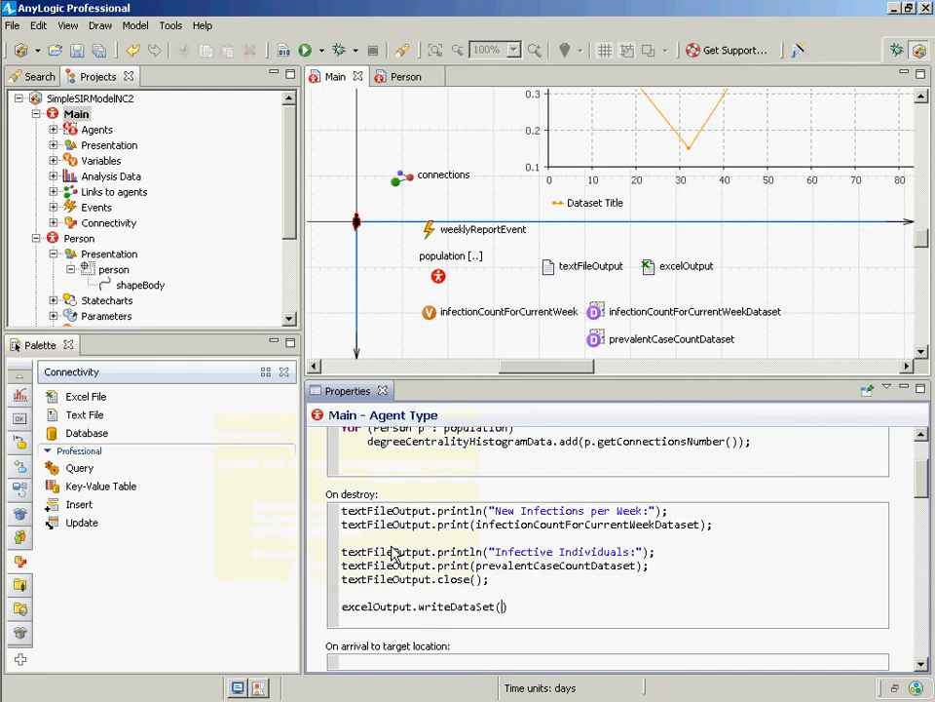
- Give the writeDataSet call the arguments infectionCountForCurrentWeekDataset, 1, 1, 1 and end the statement with a semicolon
{"action": "type", "text": "infec"}
{"action": "key", "text": "ctrl+space"}
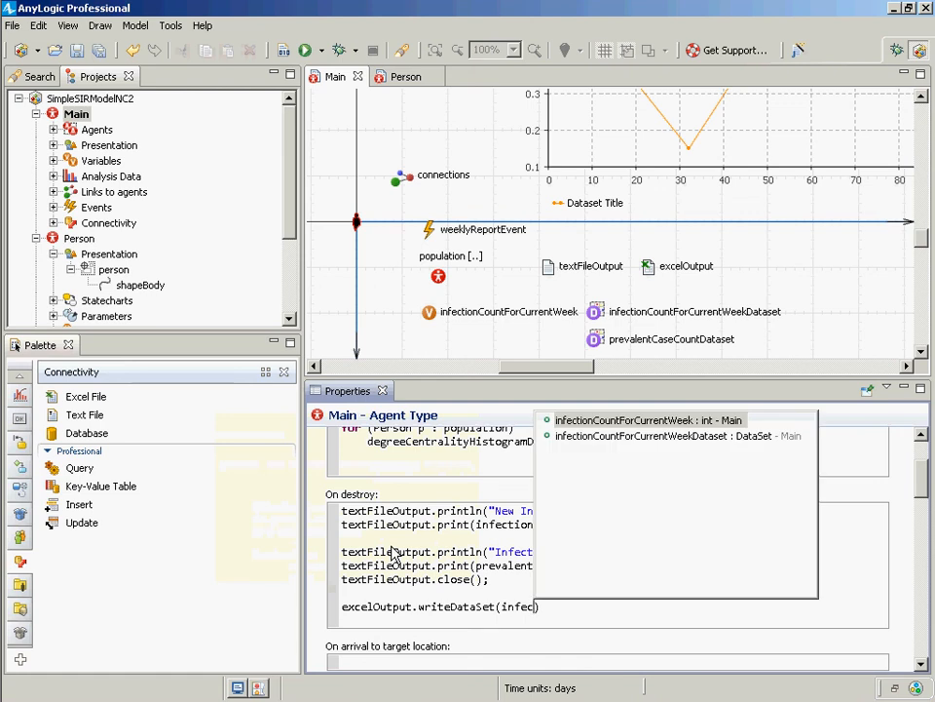
{"action": "key", "text": "Return"}
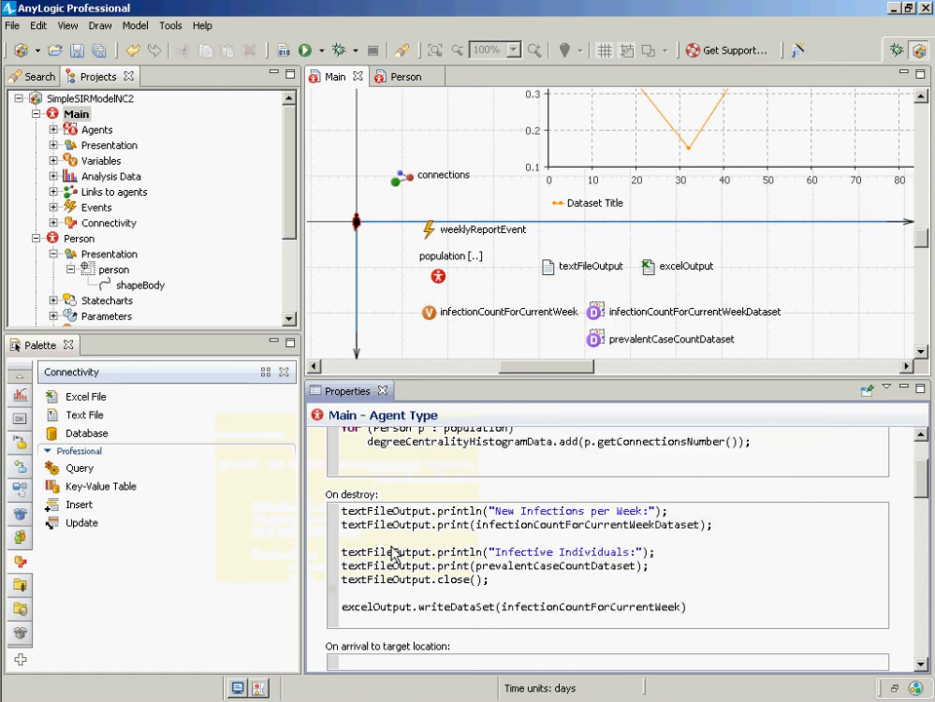
{"action": "type", "text": "D"}
{"action": "key", "text": "ctrl+space"}
{"action": "key", "text": "Return"}
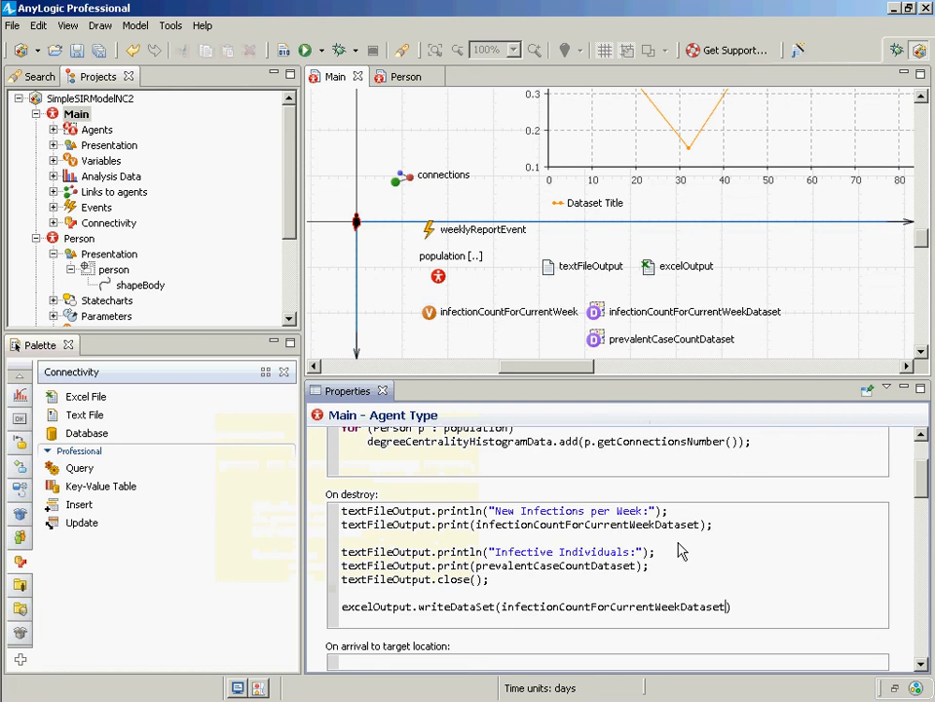
{"action": "type", "text": ", 1,"}
{"action": "type", "text": "1, 1);"}
- Duplicate the excelOutput.writeDataSet line directly below itself, with no blank line between the two
{"action": "key", "text": "shift+Up"}
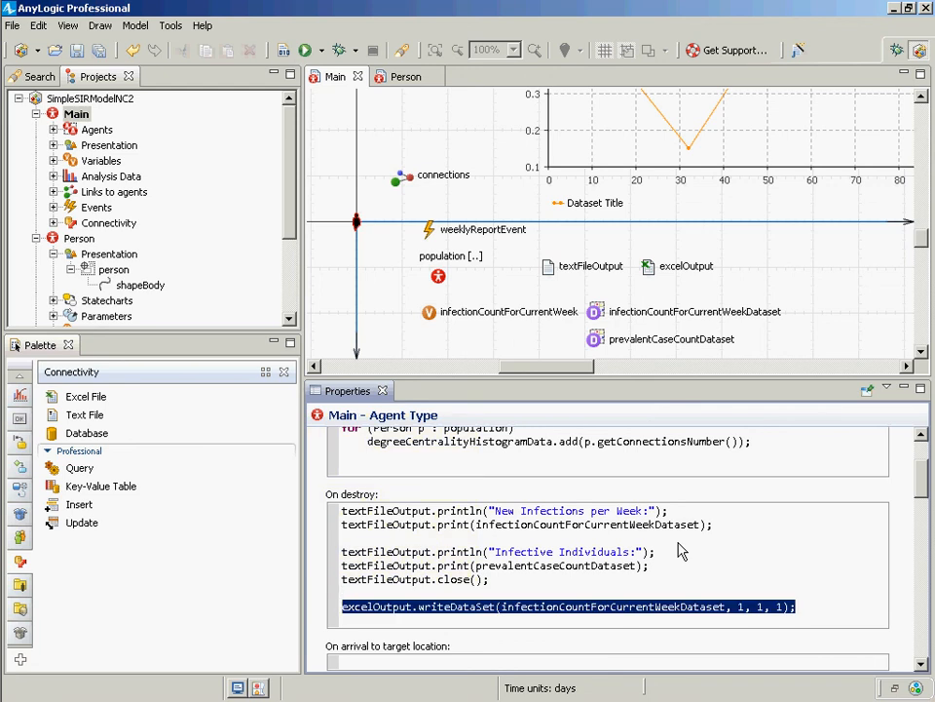
{"action": "key", "text": "ctrl+c"}
{"action": "key", "text": "Down"}
{"action": "key", "text": "Return"}
{"action": "key", "text": "ctrl+v"}
{"action": "key", "text": "Up"}
{"action": "key", "text": "BackSpace"}
- Replace the dataset argument in the second excelOutput.writeDataSet line with prevalentCaseCountDataset, using code completion for the name
{"action": "key", "text": "ctrl+Right"}
{"action": "key", "text": "ctrl+Right"}
{"action": "key", "text": "ctrl+Right"}
{"action": "key", "text": "ctrl+Right"}
{"action": "key", "text": "ctrl+Right"}
{"action": "key", "text": "ctrl+Right"}
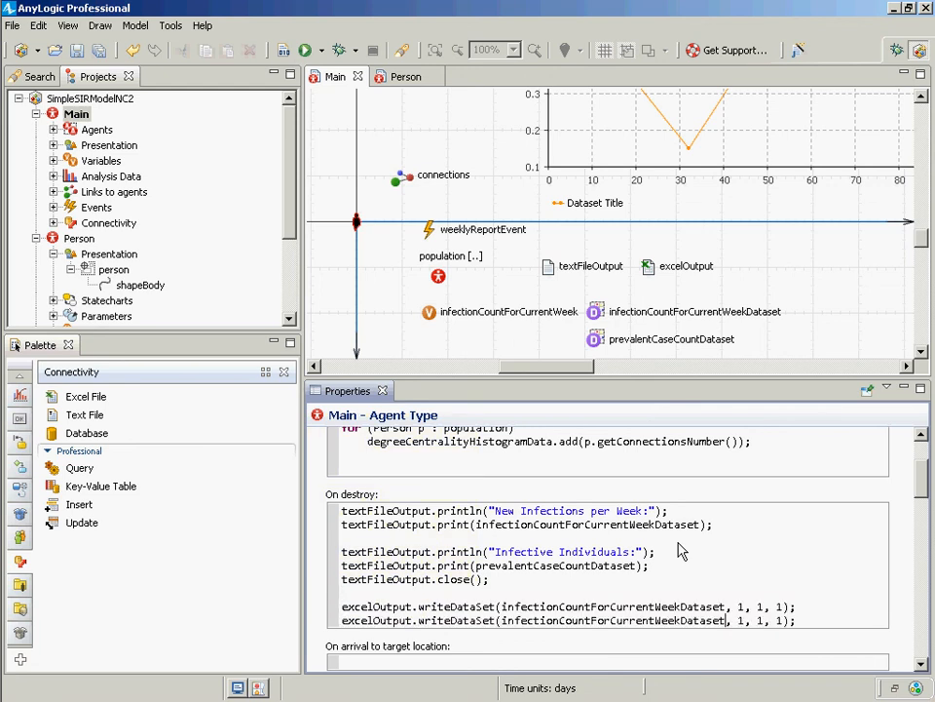
{"action": "key", "text": "ctrl+Left"}
{"action": "key", "text": "ctrl+shift+Right"}
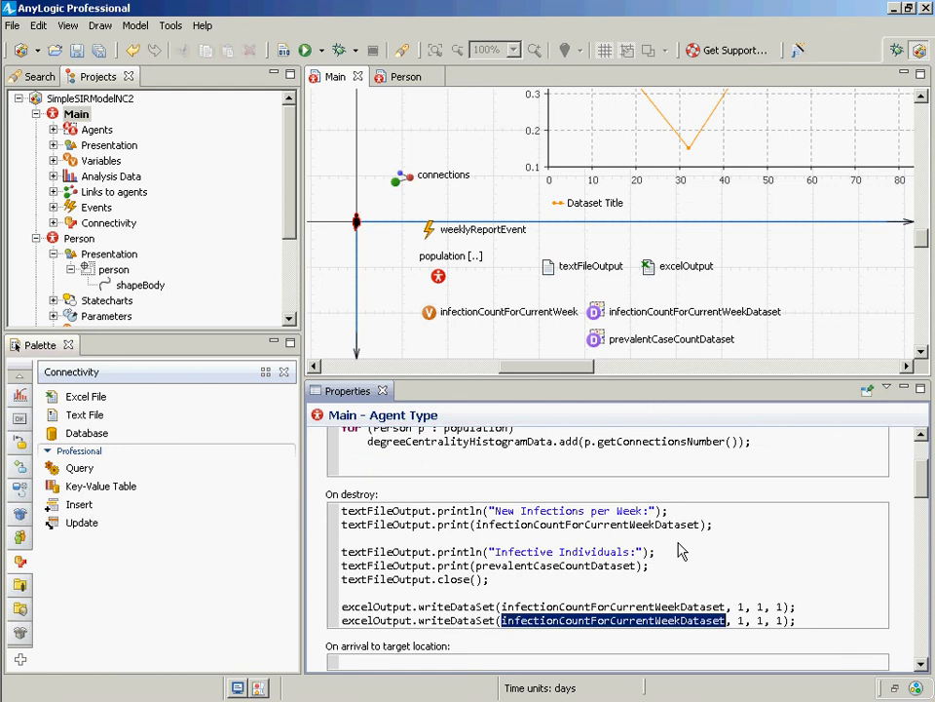
{"action": "key", "text": "Delete"}
{"action": "type", "text": "val"}
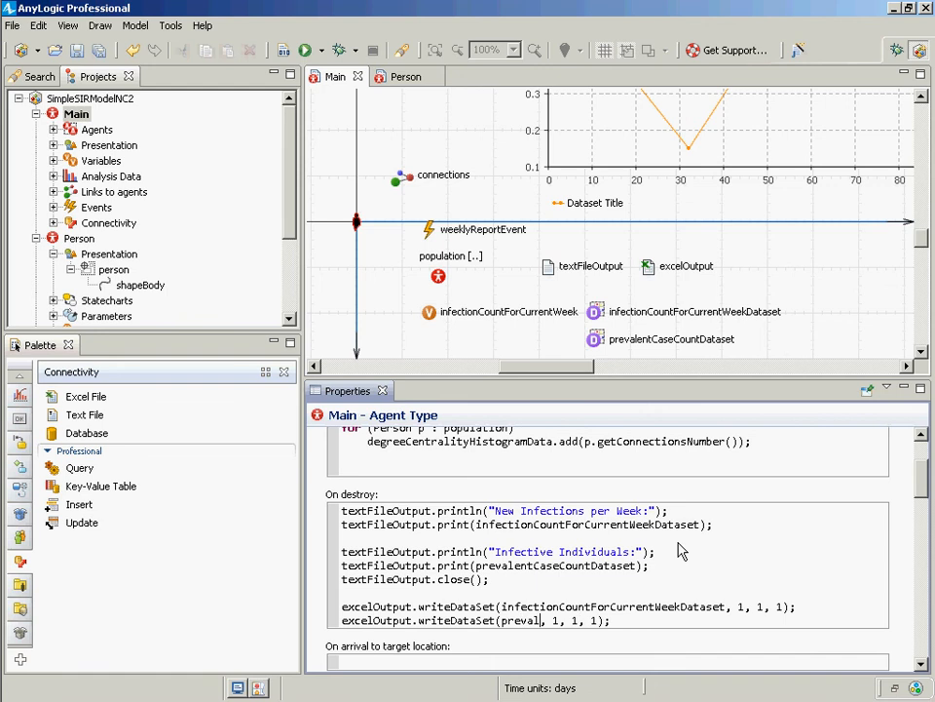
{"action": "key", "text": "ctrl+space"}
{"action": "key", "text": "Return"}
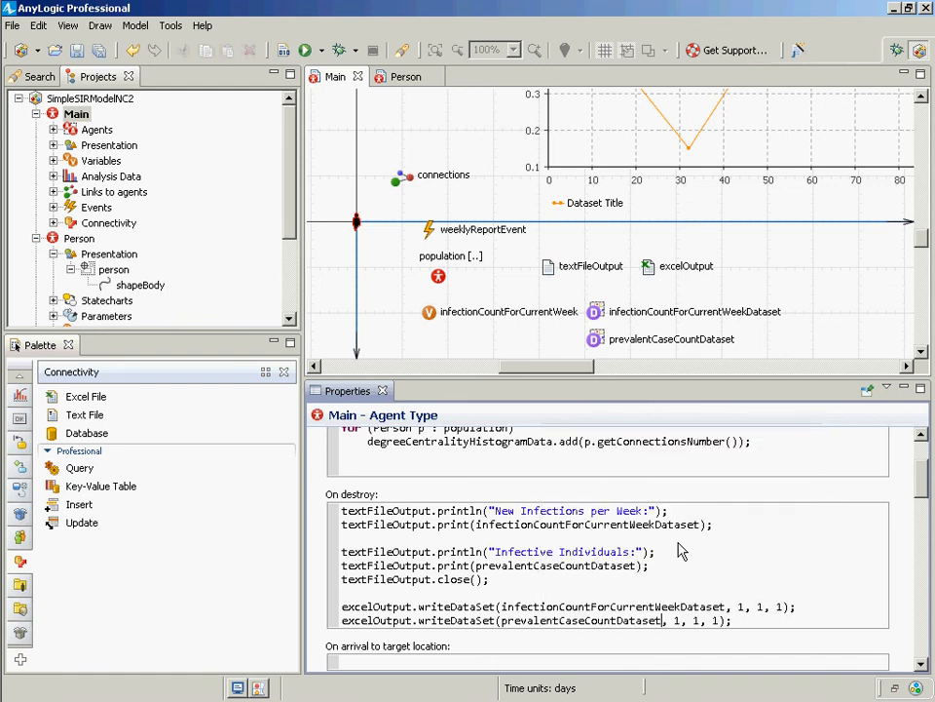
- Set the first number after prevalentCaseCountDataset to 2 in the second writeDataSet call
{"action": "key", "text": "Right"}
{"action": "key", "text": "Right"}
{"action": "key", "text": "shift+Right"}
{"action": "type", "text": "2"}
{"action": "key", "text": "Right"}
{"action": "key", "text": "Right"}
{"action": "key", "text": "Right"}
{"action": "key", "text": "Right"}
{"action": "key", "text": "Right"}
{"action": "key", "text": "Right"}
{"action": "key", "text": "Right"}
- Copy both excelOutput.writeDataSet lines and paste them into the untitled Notepad document, replacing all its text
{"action": "key", "text": "Up"}
{"action": "key", "text": "Home"}
{"action": "key", "text": "shift+Down"}
{"action": "key", "text": "shift+End"}
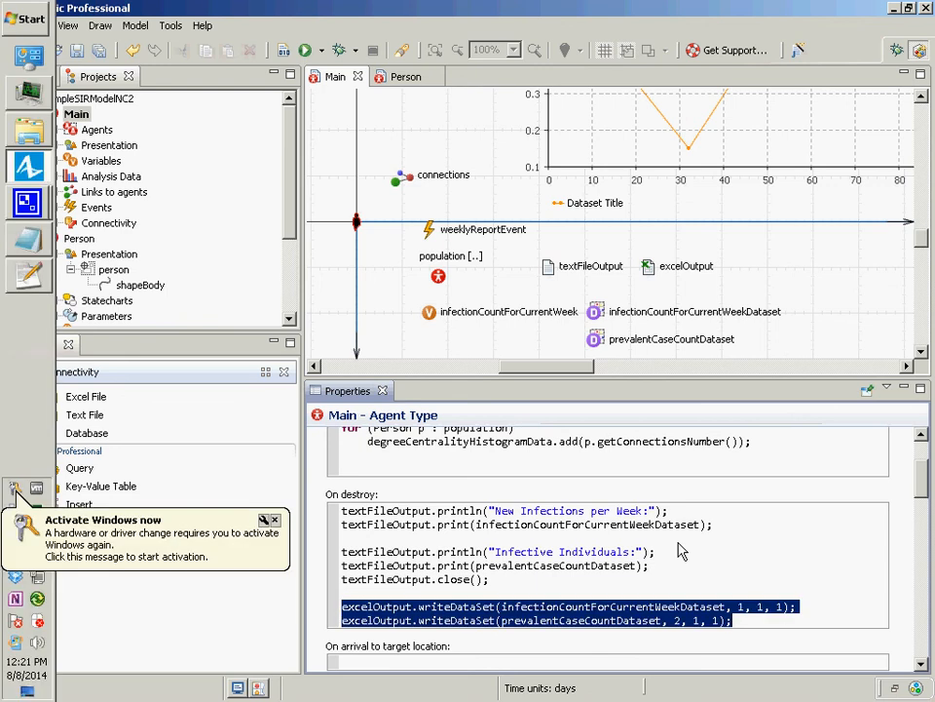
{"action": "key", "text": "ctrl+s"}
{"action": "key", "text": "alt+Tab"}
{"action": "key", "text": "alt+Tab"}
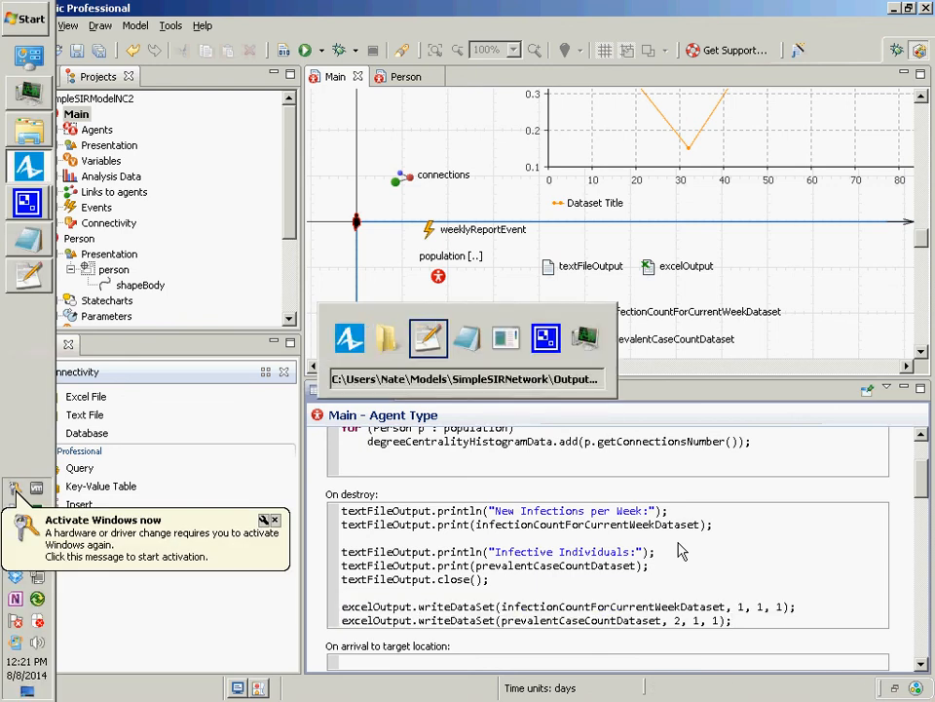
{"action": "key", "text": "ctrl+a"}
{"action": "key", "text": "ctrl+v"}
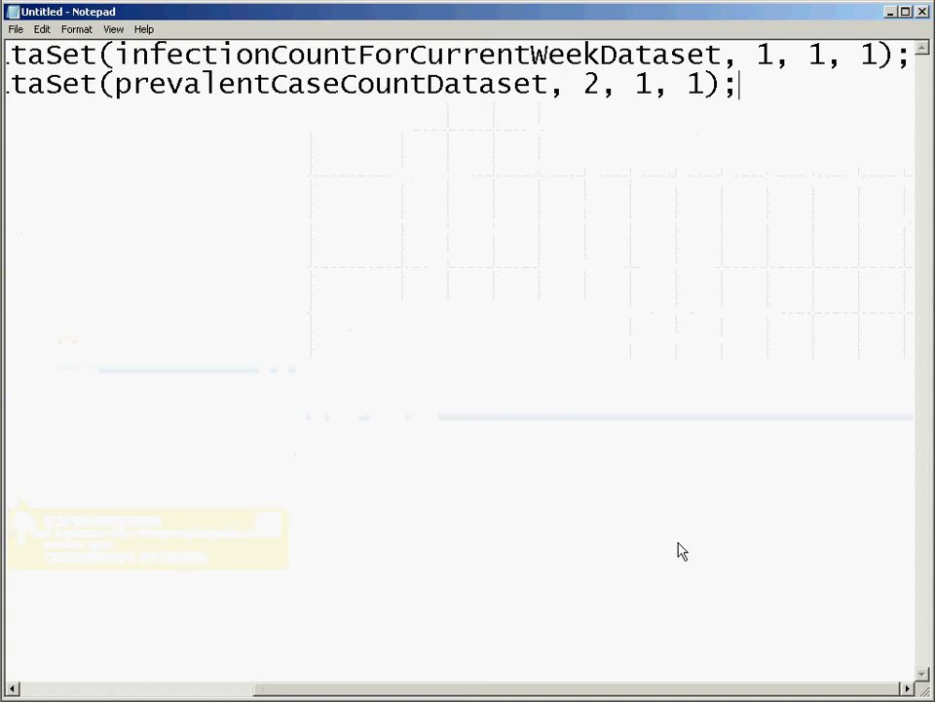
- Examine the dataset and numeric arguments of the two pasted writeDataSet calls, comparing the first line with the second
{"action": "key", "text": "Left"}
{"action": "key", "text": "Left"}
{"action": "key", "text": "Left"}
{"action": "key", "text": "Left"}
{"action": "key", "text": "Left"}
{"action": "key", "text": "Left"}
{"action": "key", "text": "Left"}
{"action": "key", "text": "Left"}
{"action": "key", "text": "Left"}
{"action": "key", "text": "Left"}
{"action": "key", "text": "Left"}
{"action": "key", "text": "Left"}
{"action": "key", "text": "Left"}
{"action": "key", "text": "Left"}
{"action": "key", "text": "Left"}
{"action": "key", "text": "Left"}
{"action": "key", "text": "Left"}
{"action": "key", "text": "Left"}
{"action": "key", "text": "Left"}
{"action": "key", "text": "Left"}
{"action": "key", "text": "Left"}
{"action": "key", "text": "Left"}
{"action": "key", "text": "Left"}
{"action": "key", "text": "Left"}
{"action": "key", "text": "Left"}
{"action": "key", "text": "Left"}
{"action": "key", "text": "Left"}
{"action": "key", "text": "Left"}
{"action": "key", "text": "Left"}
{"action": "key", "text": "Left"}
{"action": "key", "text": "Left"}
{"action": "key", "text": "Left"}
{"action": "key", "text": "Left"}
{"action": "key", "text": "Left"}
{"action": "key", "text": "Left"}
{"action": "key", "text": "Left"}
{"action": "key", "text": "Left"}
{"action": "key", "text": "Up"}
{"action": "key", "text": "End"}
{"action": "key", "text": "Left"}
{"action": "key", "text": "Left"}
{"action": "key", "text": "Left"}
{"action": "key", "text": "Left"}
{"action": "key", "text": "Left"}
{"action": "key", "text": "Left"}
{"action": "key", "text": "Left"}
{"action": "key", "text": "Down"}
{"action": "key", "text": "Home"}
{"action": "key", "text": "Right"}
{"action": "key", "text": "Right"}
{"action": "key", "text": "Right"}
{"action": "key", "text": "Right"}
{"action": "key", "text": "Left"}
{"action": "key", "text": "Left"}
{"action": "key", "text": "Left"}
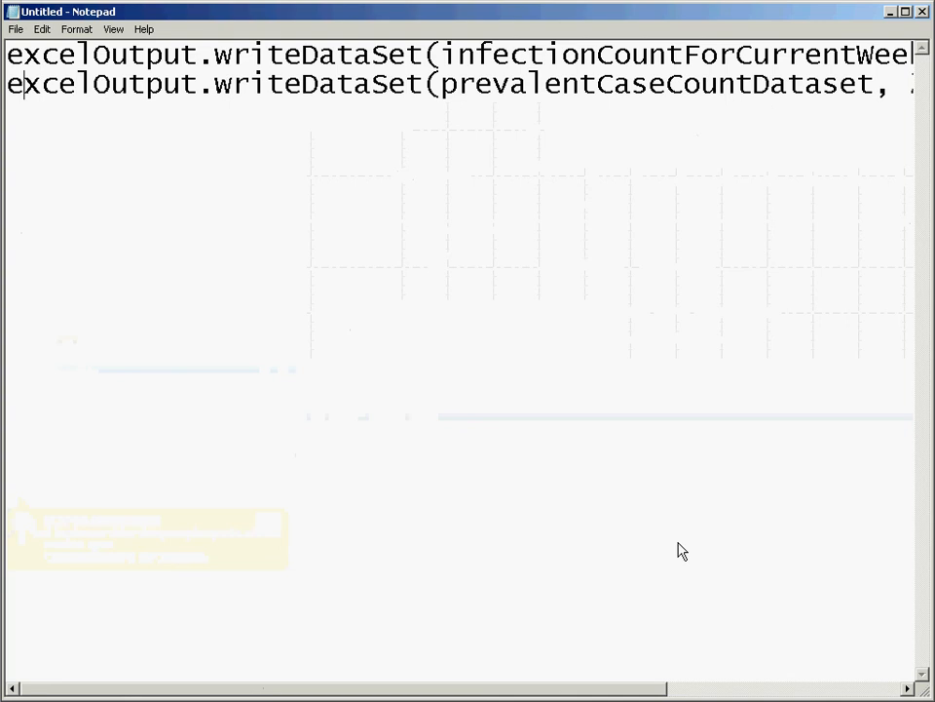
{"action": "key", "text": "Right"}
{"action": "key", "text": "Right"}
{"action": "key", "text": "Right"}
{"action": "key", "text": "Right"}
{"action": "key", "text": "Right"}
{"action": "key", "text": "Right"}
{"action": "key", "text": "Right"}
{"action": "key", "text": "Right"}
{"action": "key", "text": "Right"}
{"action": "key", "text": "Right"}
{"action": "key", "text": "Right"}
{"action": "key", "text": "Right"}
{"action": "key", "text": "Right"}
{"action": "key", "text": "Right"}
{"action": "key", "text": "Right"}
{"action": "key", "text": "Right"}
{"action": "key", "text": "Right"}
{"action": "key", "text": "Right"}
{"action": "key", "text": "Right"}
{"action": "key", "text": "Right"}
{"action": "key", "text": "Right"}
{"action": "key", "text": "Right"}
{"action": "key", "text": "Right"}
{"action": "key", "text": "Right"}
{"action": "key", "text": "Right"}
{"action": "key", "text": "Right"}
{"action": "key", "text": "Right"}
{"action": "key", "text": "Right"}
{"action": "key", "text": "Right"}
{"action": "key", "text": "Right"}
{"action": "key", "text": "Right"}
{"action": "key", "text": "Right"}
{"action": "key", "text": "Right"}
{"action": "key", "text": "Right"}
{"action": "key", "text": "Right"}
{"action": "key", "text": "Right"}
{"action": "key", "text": "Right"}
{"action": "key", "text": "Right"}
{"action": "key", "text": "Right"}
{"action": "key", "text": "Right"}
{"action": "key", "text": "Right"}
{"action": "key", "text": "Right"}
{"action": "key", "text": "Right"}
{"action": "key", "text": "Right"}
{"action": "key", "text": "Right"}
{"action": "key", "text": "Right"}
{"action": "key", "text": "Right"}
{"action": "key", "text": "Right"}
{"action": "key", "text": "Right"}
{"action": "key", "text": "Right"}
{"action": "key", "text": "Right"}
{"action": "key", "text": "Right"}
{"action": "key", "text": "Right"}
{"action": "key", "text": "Right"}
{"action": "key", "text": "Left"}
{"action": "key", "text": "Left"}
{"action": "key", "text": "Right"}
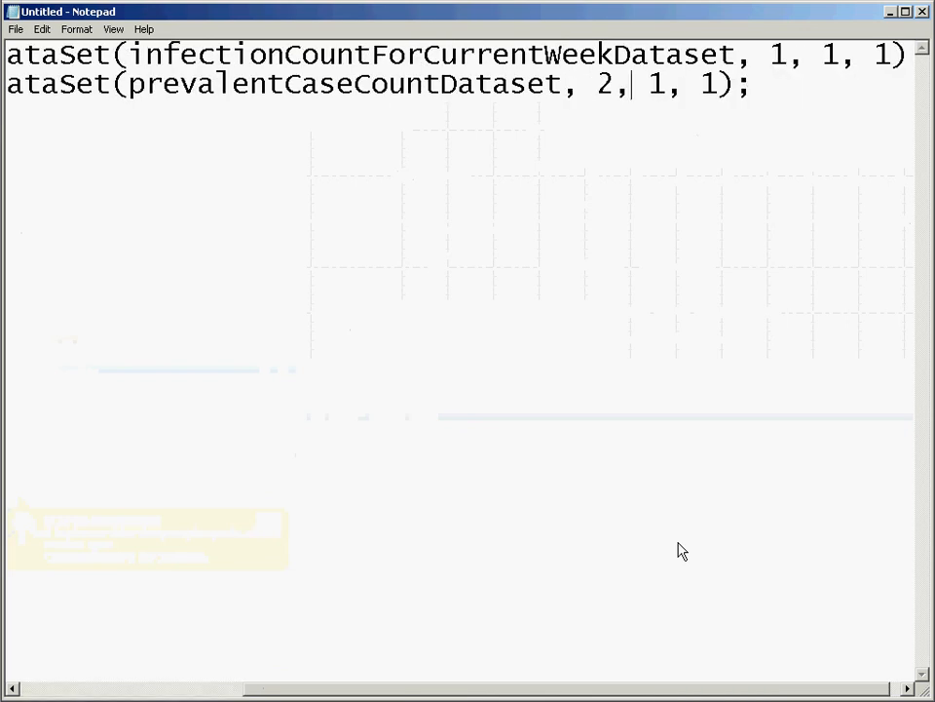
- Review the three numeric arguments of each pasted writeDataSet call and start a new line below the second call
{"action": "key", "text": "Up"}
{"action": "key", "text": "Right"}
{"action": "key", "text": "Right"}
{"action": "key", "text": "Right"}
{"action": "key", "text": "Right"}
{"action": "key", "text": "Right"}
{"action": "key", "text": "Right"}
{"action": "key", "text": "Right"}
{"action": "key", "text": "Right"}
{"action": "key", "text": "Right"}
{"action": "key", "text": "Right"}
{"action": "key", "text": "Right"}
{"action": "key", "text": "Right"}
{"action": "key", "text": "Right"}
{"action": "key", "text": "Right"}
{"action": "key", "text": "Down"}
{"action": "key", "text": "Left"}
{"action": "key", "text": "Left"}
{"action": "key", "text": "Left"}
{"action": "key", "text": "Left"}
{"action": "key", "text": "Left"}
{"action": "key", "text": "Left"}
{"action": "key", "text": "Left"}
{"action": "key", "text": "Left"}
{"action": "key", "text": "Right"}
{"action": "key", "text": "Right"}
{"action": "key", "text": "Right"}
{"action": "key", "text": "Right"}
{"action": "key", "text": "Right"}
{"action": "key", "text": "Right"}
{"action": "key", "text": "End"}
{"action": "key", "text": "Return"}
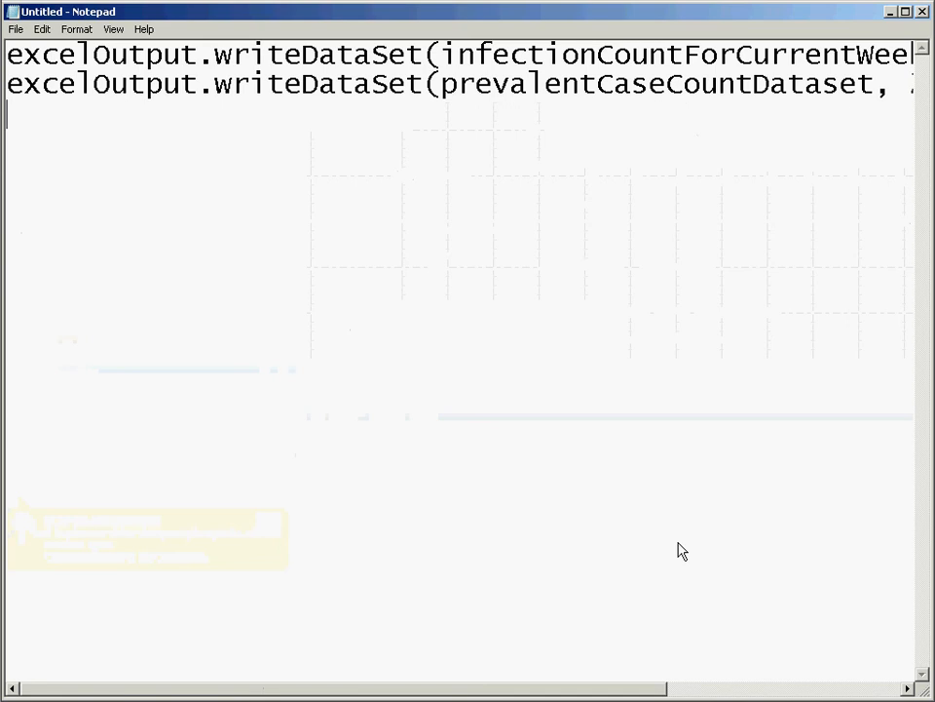
- Switch to AnyLogic, save the model, and run the Simulation: Main experiment in virtual time, closing its window at the end
{"action": "key", "text": "alt+Tab"}
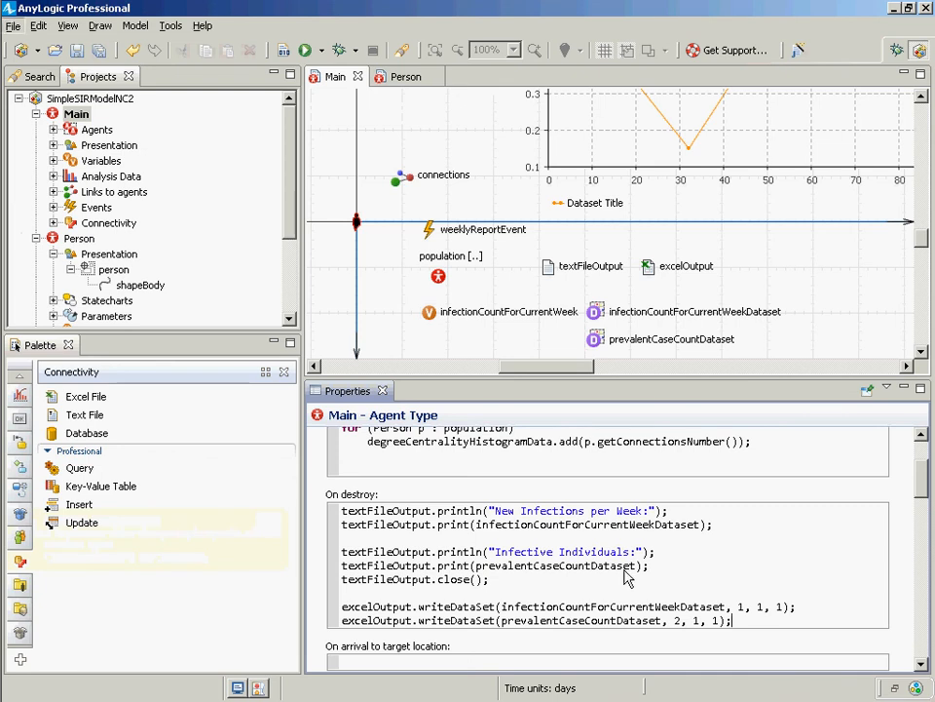
{"action": "key", "text": "ctrl+s"}
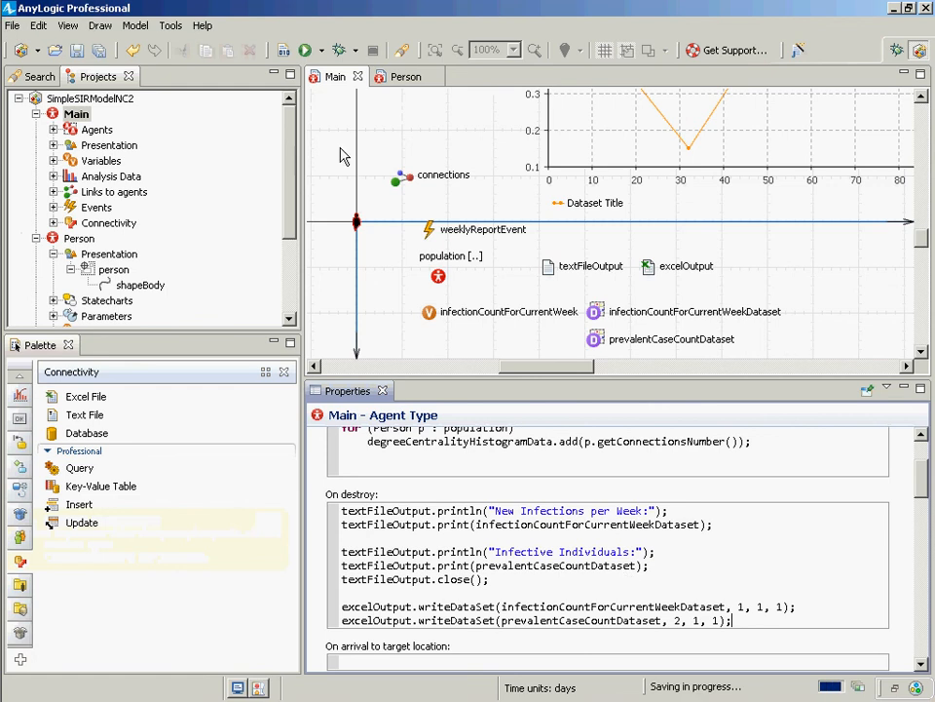
{"action": "left_click_drag", "start_coordinate": [290, 185], "coordinate": [287, 272]}
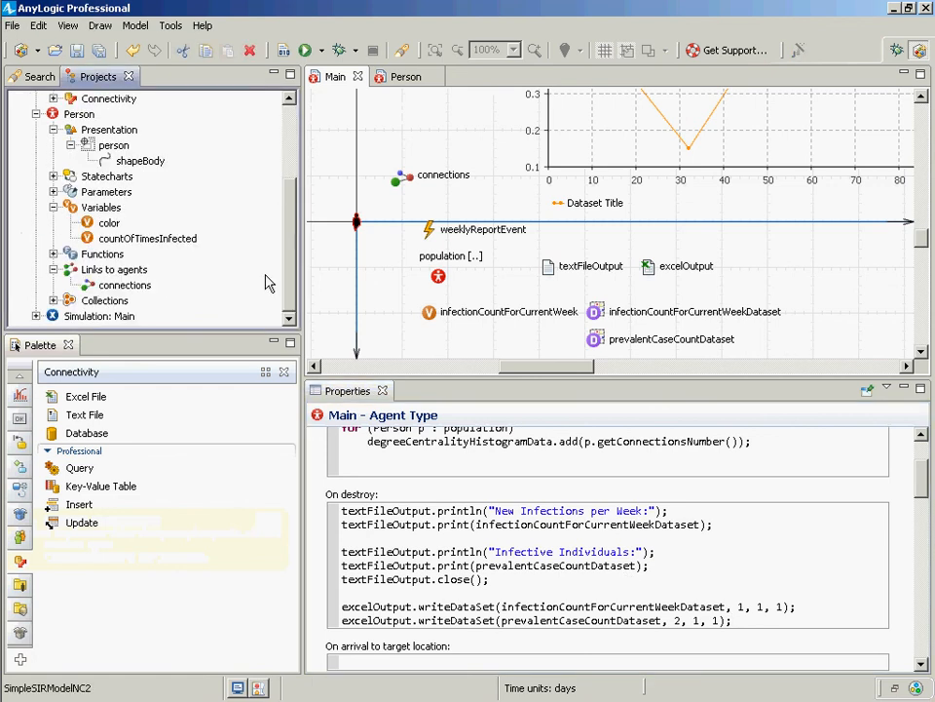
{"action": "right_click", "coordinate": [81, 316]}
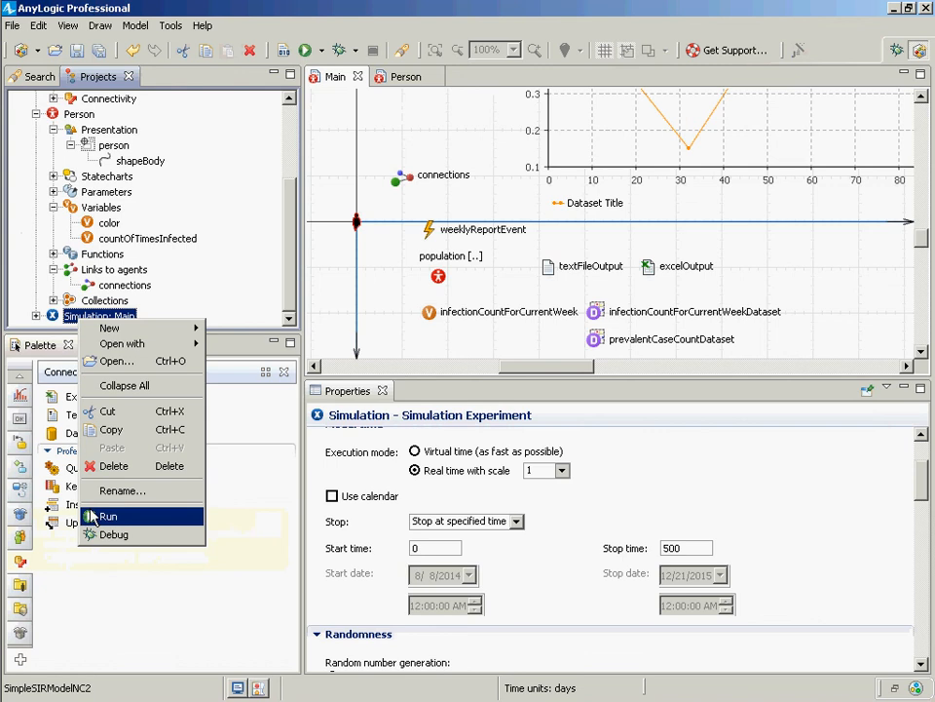
{"action": "left_click", "coordinate": [108, 515]}
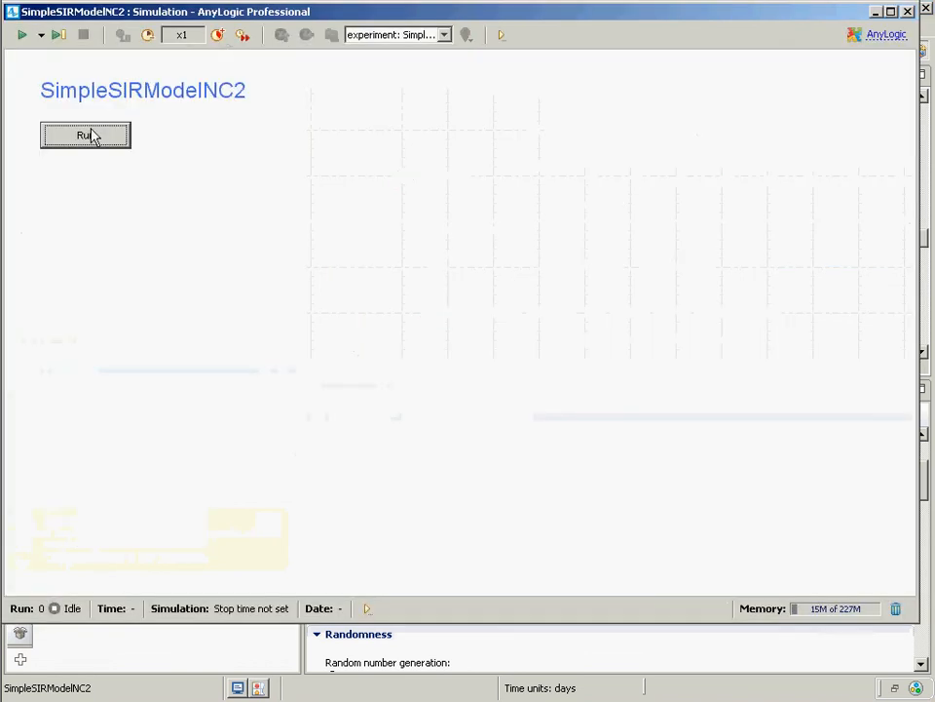
{"action": "left_click", "coordinate": [90, 135]}
{"action": "left_click", "coordinate": [244, 36]}
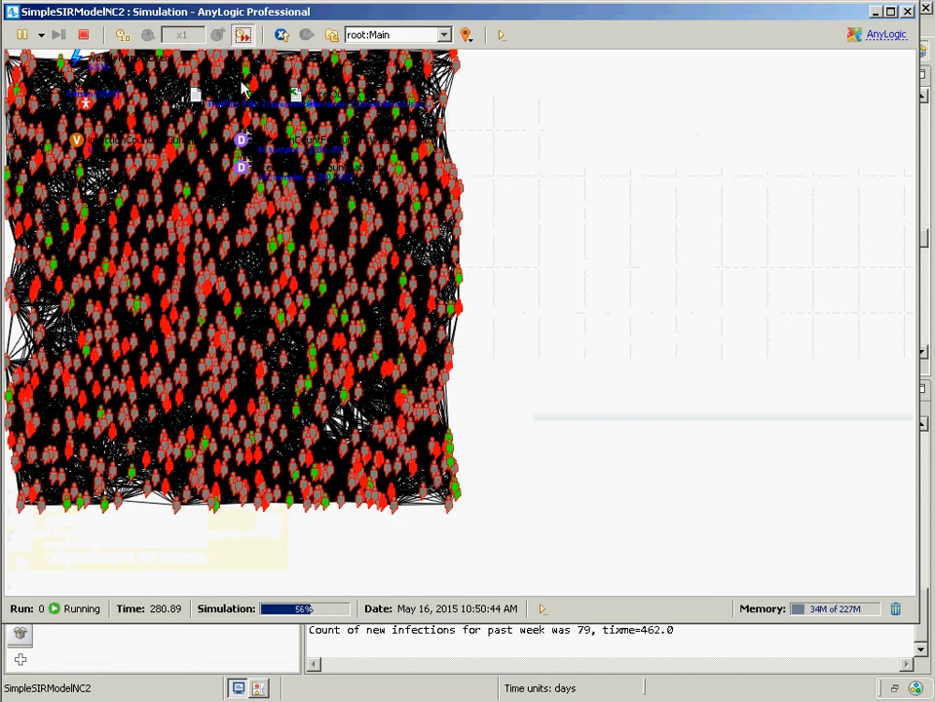
{"action": "left_click", "coordinate": [907, 10]}
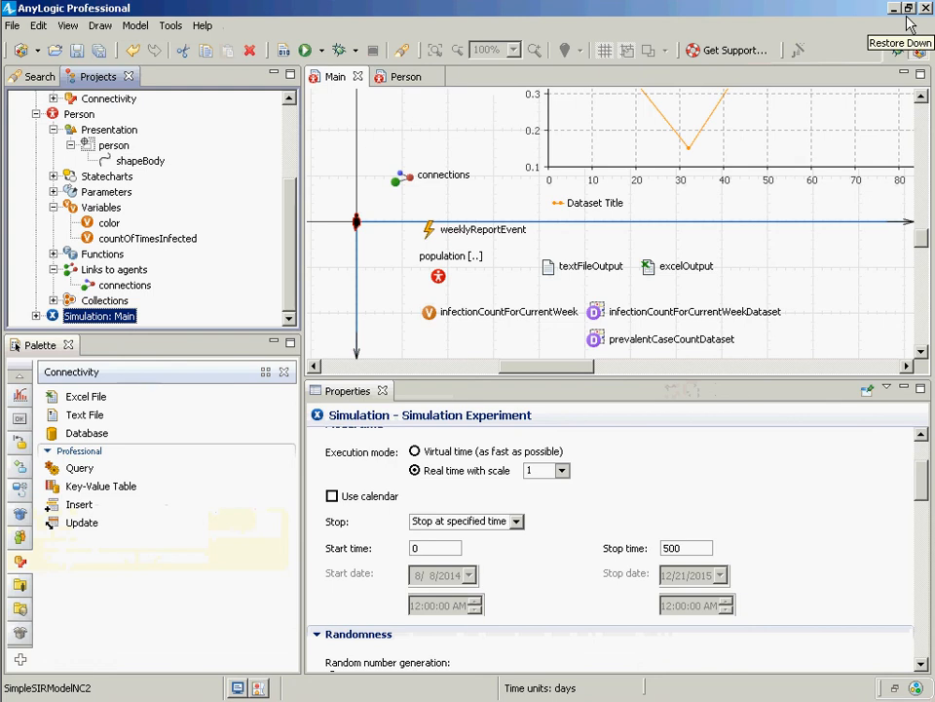
- Open excelOutput.xls from the SimpleSIRNetwork folder in Excel, maximize it, and examine the datasets written to Sheet1 and Sheet2
{"action": "key", "text": "alt+Tab"}
{"action": "key", "text": "Tab"}
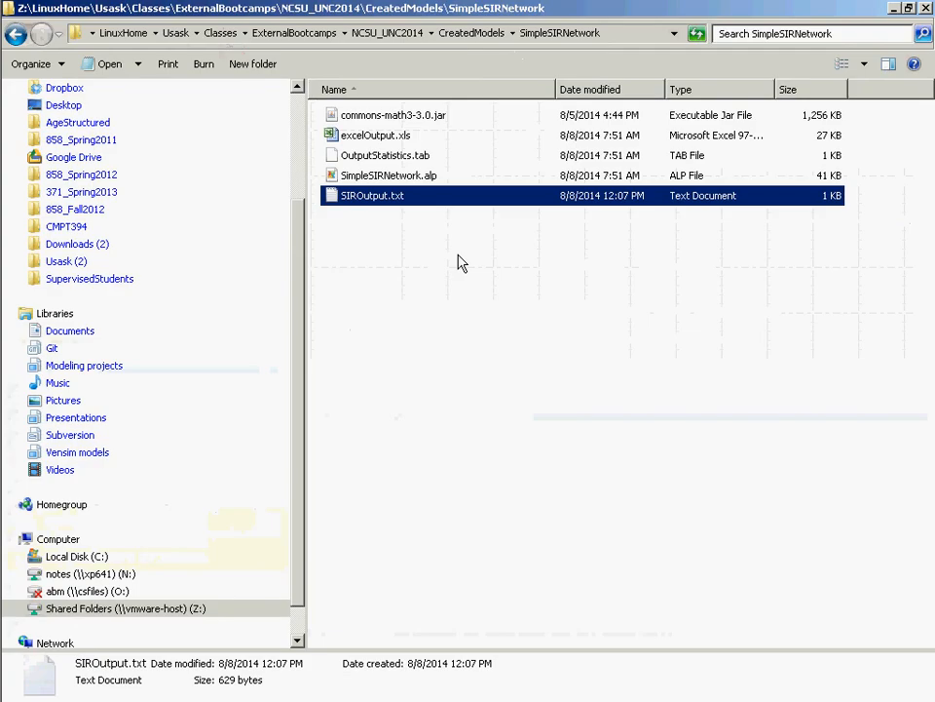
{"action": "left_click", "coordinate": [367, 142]}
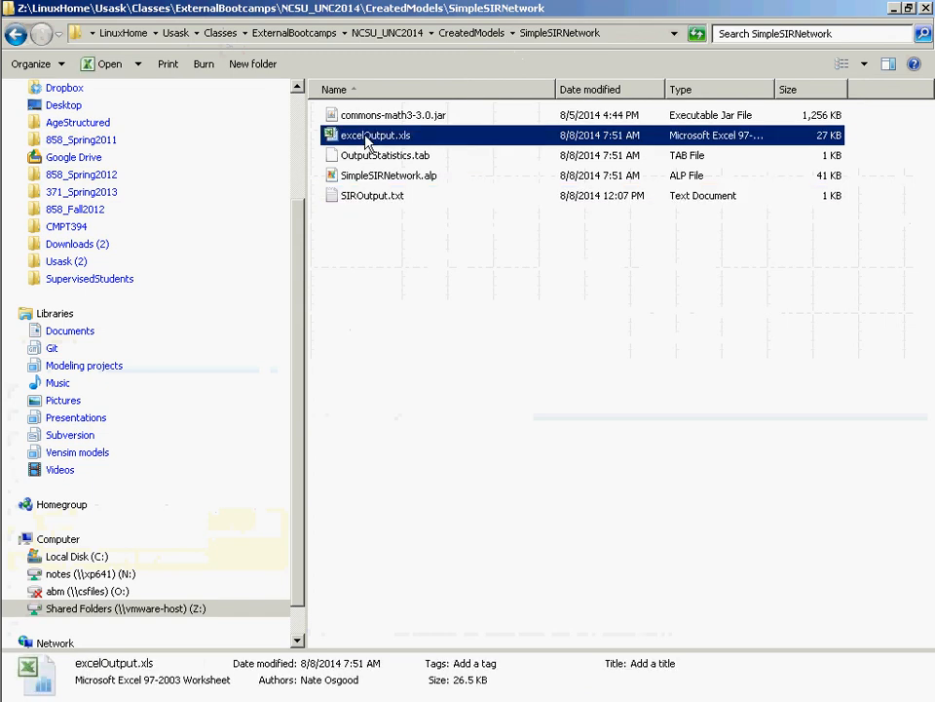
{"action": "double_click", "coordinate": [367, 143]}
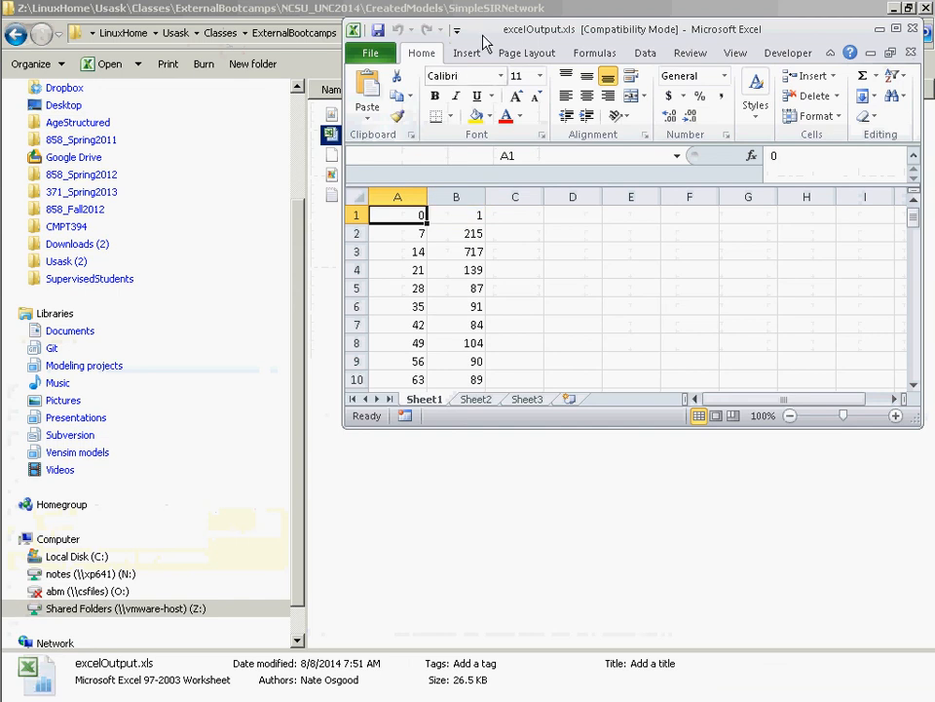
{"action": "double_click", "coordinate": [482, 37]}
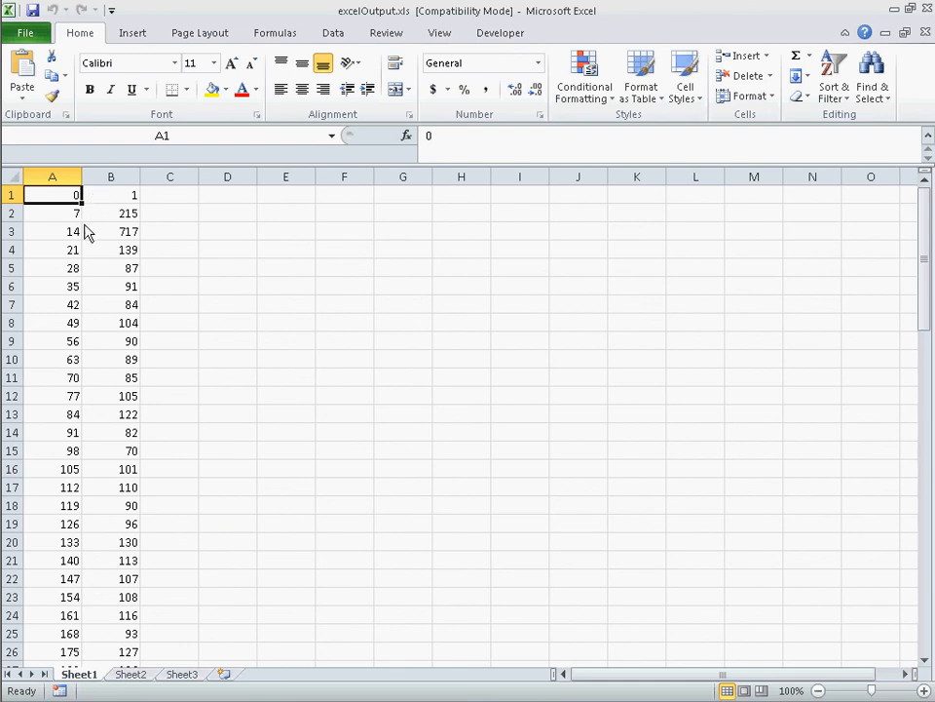
{"action": "left_click", "coordinate": [133, 674]}
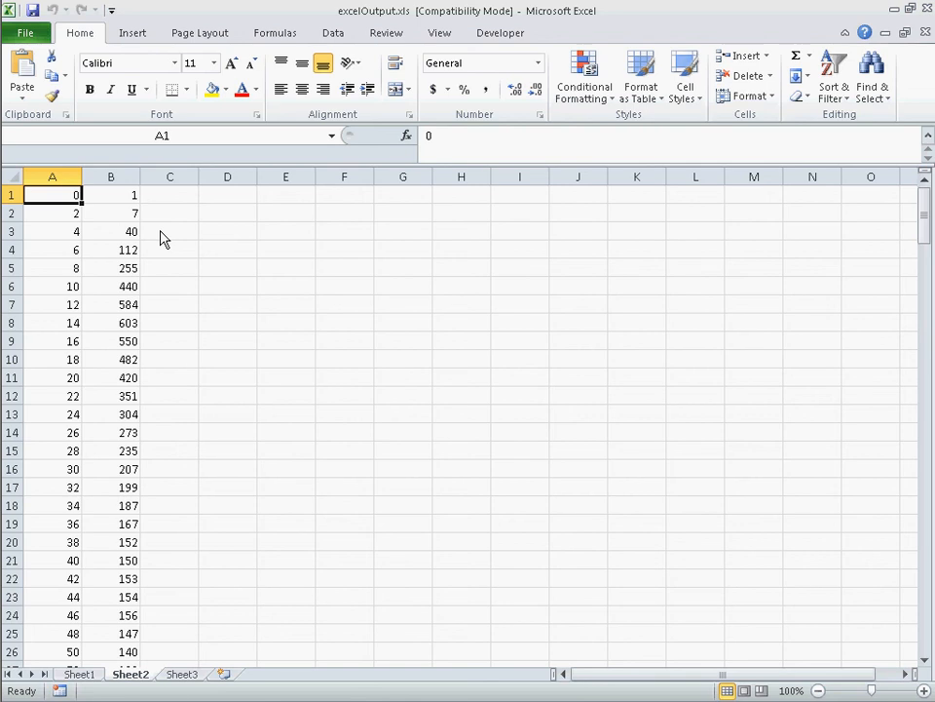
{"action": "key", "text": "alt+Tab"}
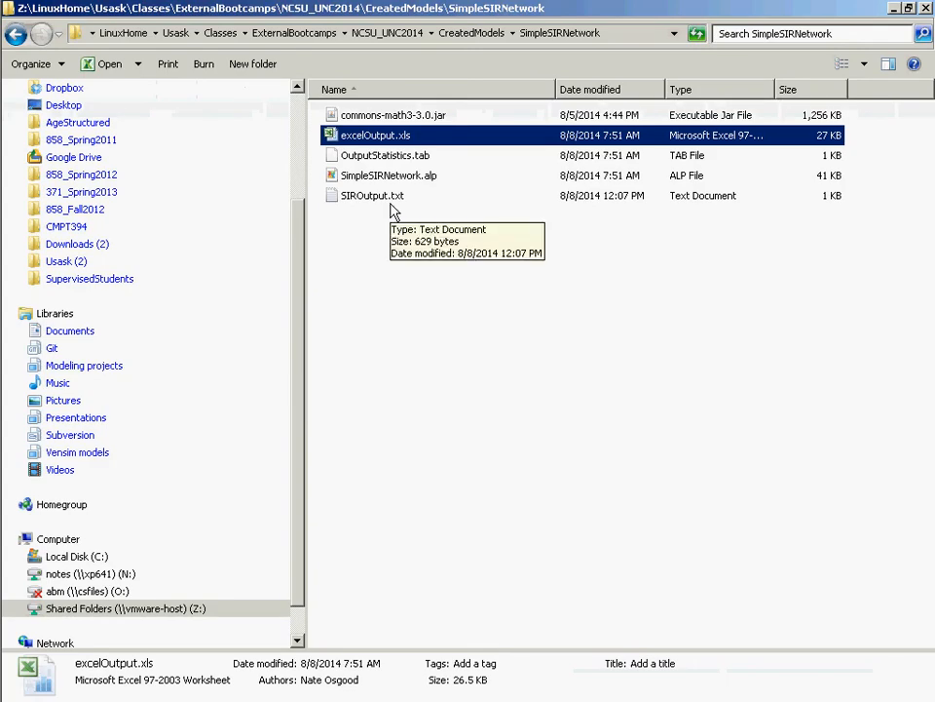
{"action": "key", "text": "alt+Tab"}
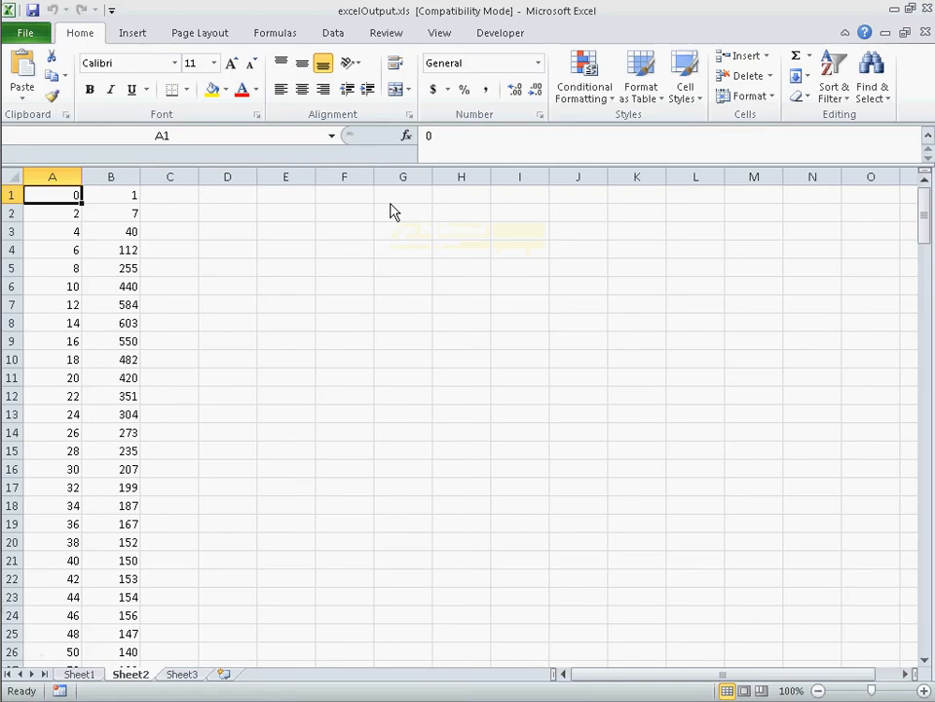
{"action": "key", "text": "alt+Tab"}
{"action": "key", "text": "alt"}
{"action": "key", "text": "alt"}
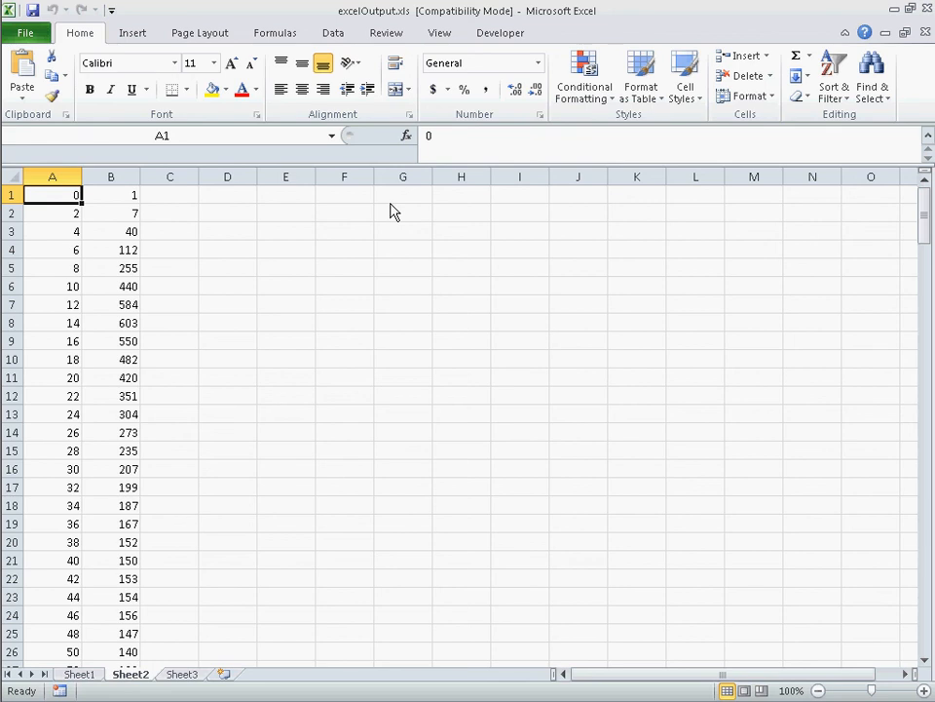
{"action": "key", "text": "alt+Tab"}
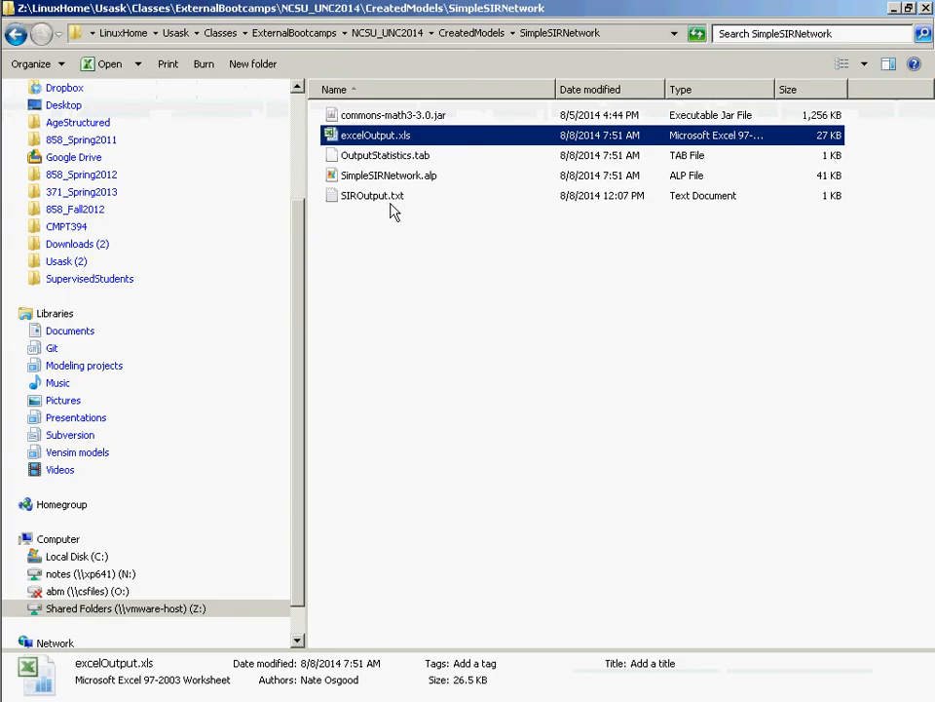
{"action": "key", "text": "alt+Tab"}
{"action": "key", "text": "alt+Tab"}
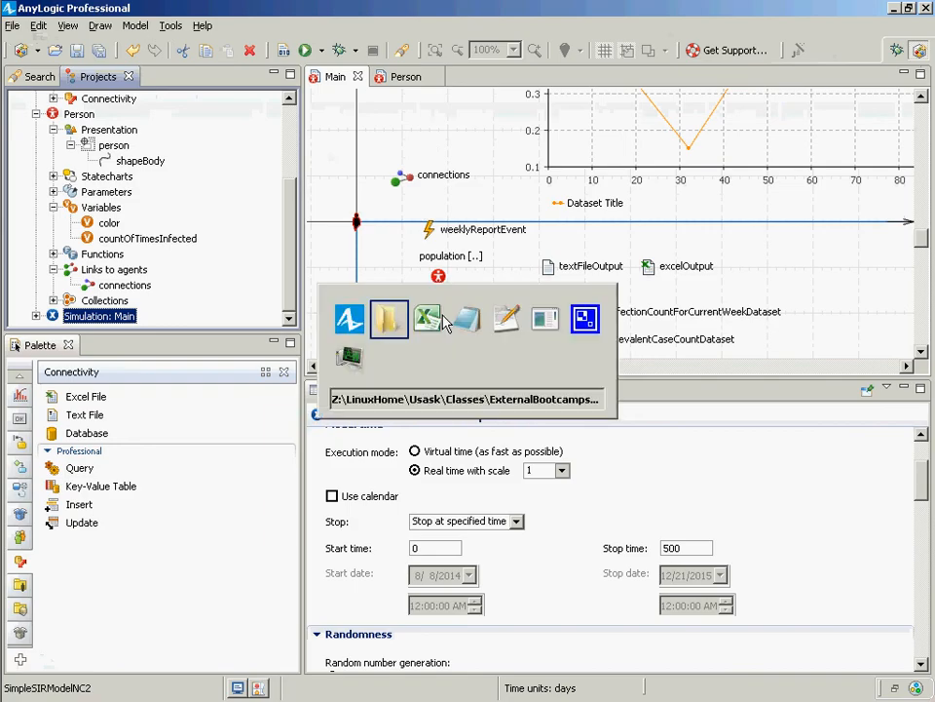
{"action": "key", "text": "alt+Tab"}
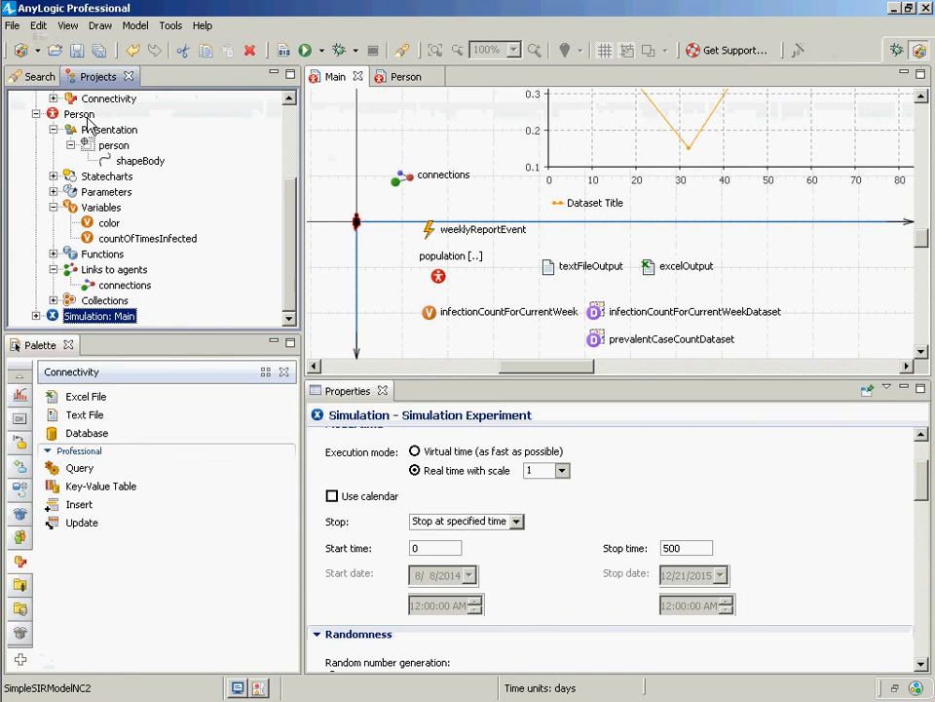
{"action": "scroll", "coordinate": [294, 130], "scroll_direction": "up", "scroll_amount": 3}
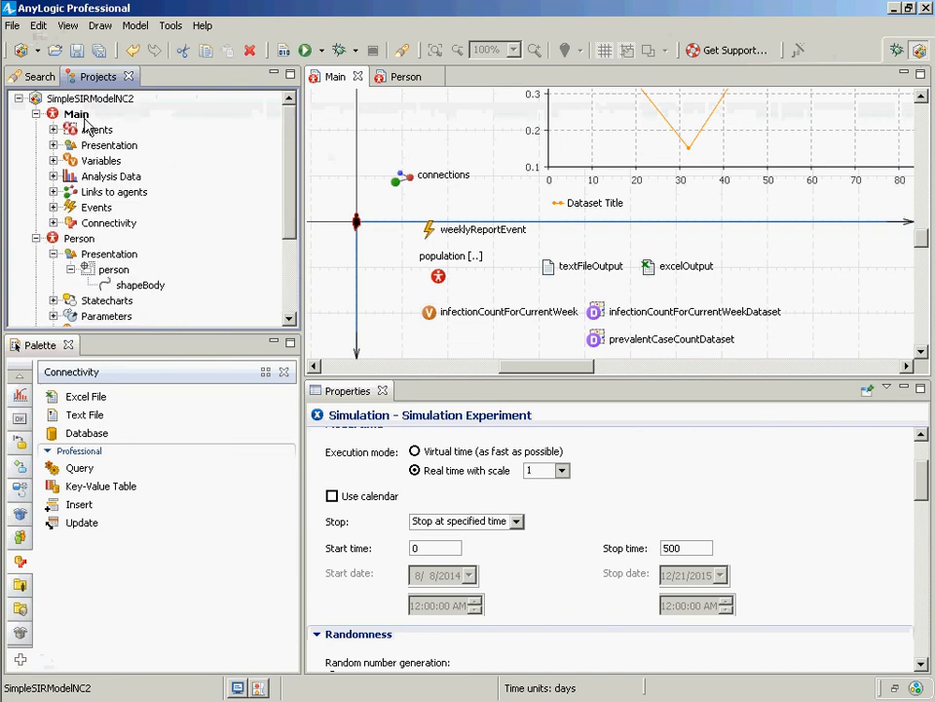
- Return to Excel to compare the data on Sheet1 and Sheet2 of excelOutput.xls, and close the workbook
{"action": "key", "text": "alt+Tab"}
{"action": "key", "text": "alt+Tab"}
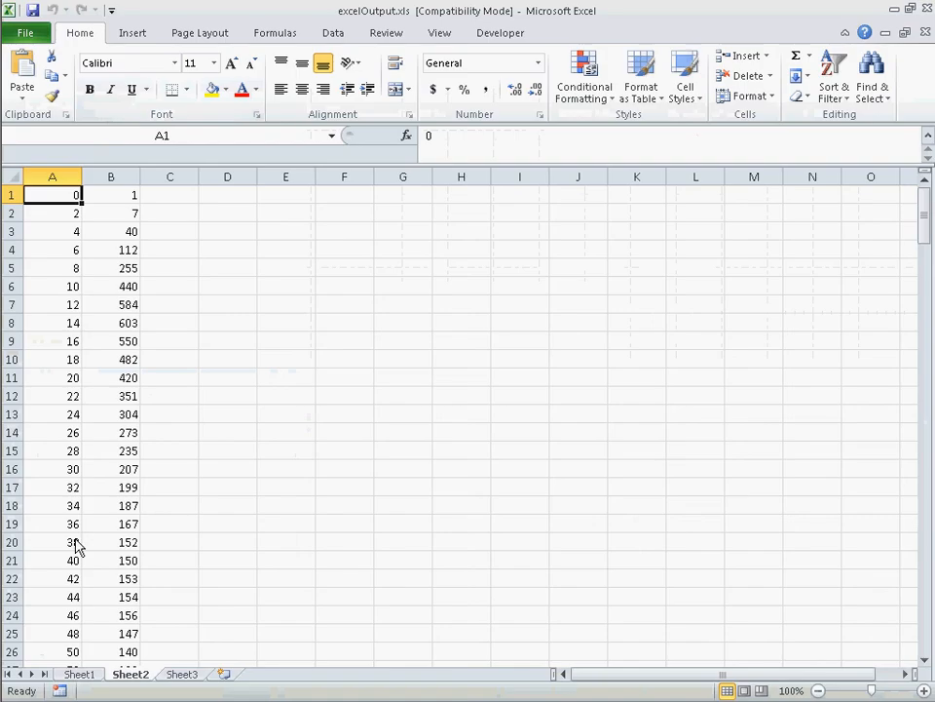
{"action": "left_click", "coordinate": [74, 674]}
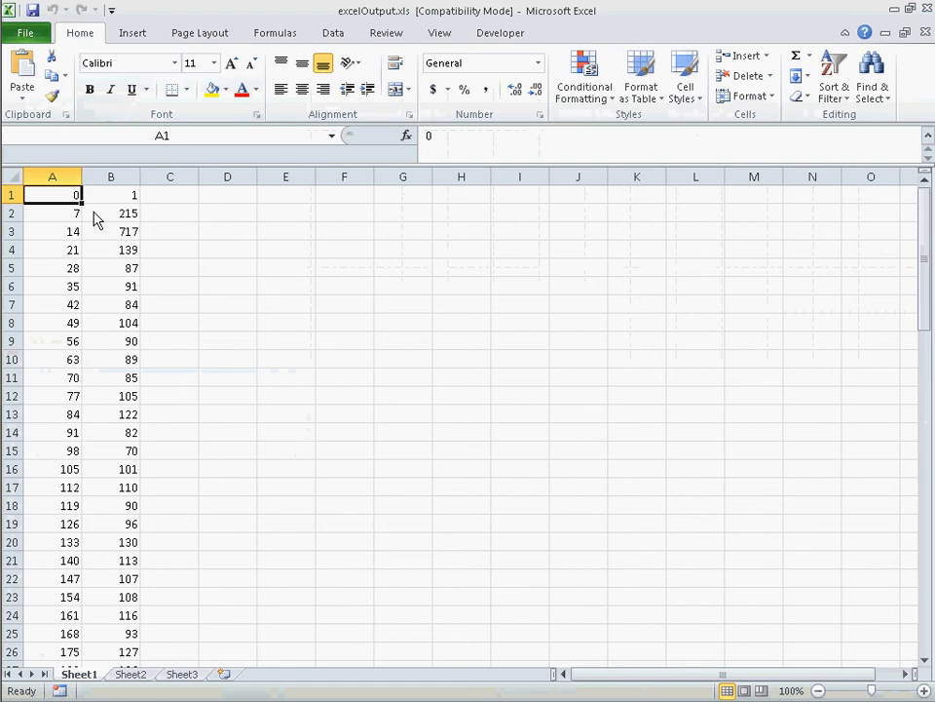
{"action": "left_click", "coordinate": [137, 675]}
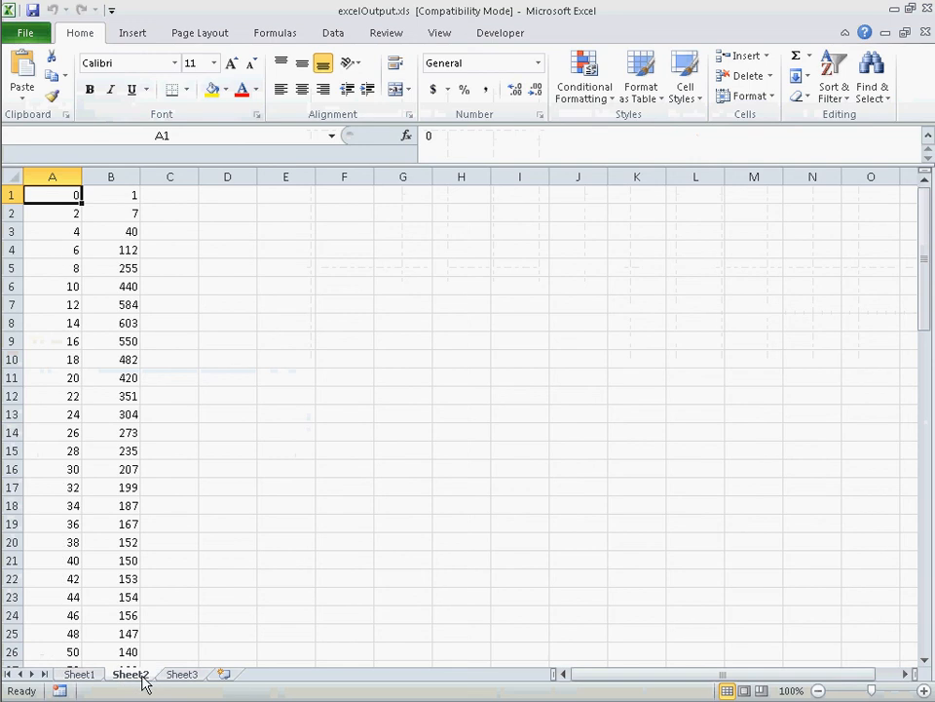
{"action": "left_click", "coordinate": [68, 666]}
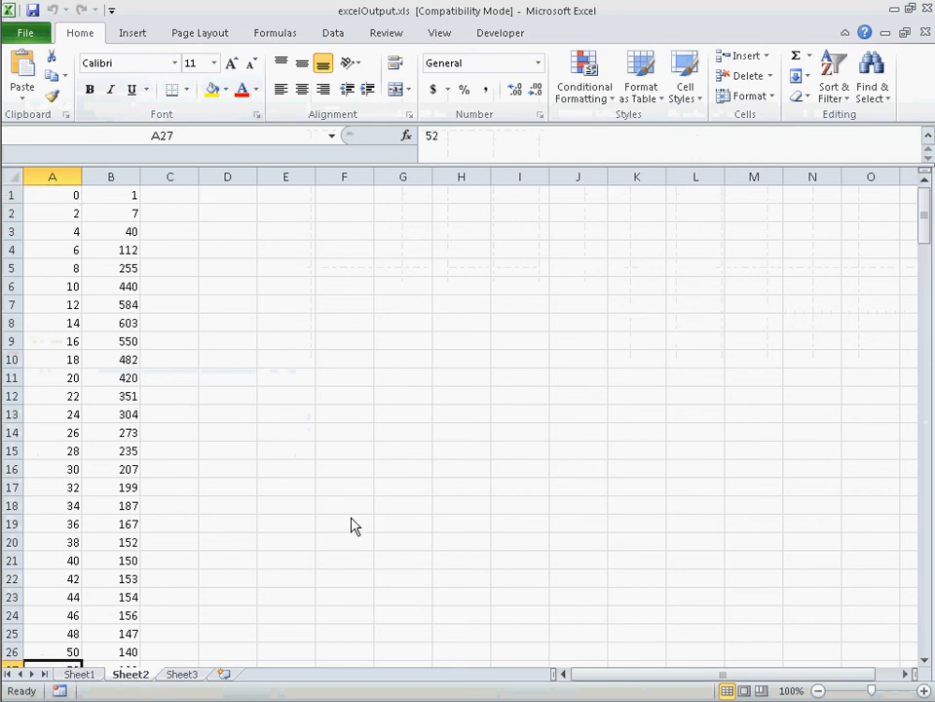
{"action": "left_click", "coordinate": [921, 32]}
- In AnyLogic, set the first number after prevalentCaseCountDataset to 1 in Main's On destroy code
{"action": "key", "text": "alt+Tab"}
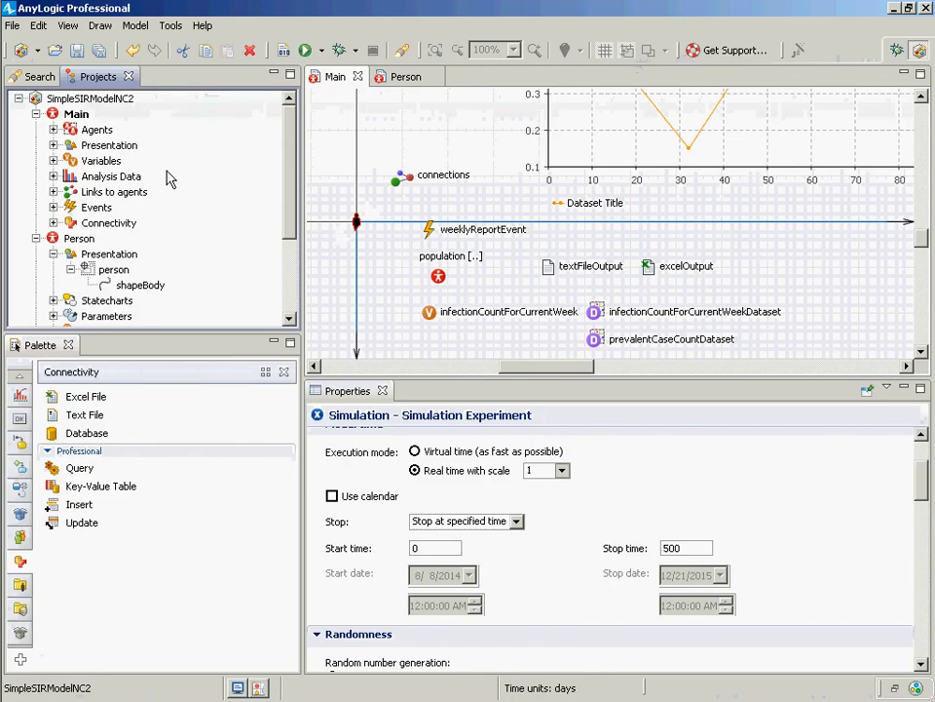
{"action": "left_click", "coordinate": [70, 114]}
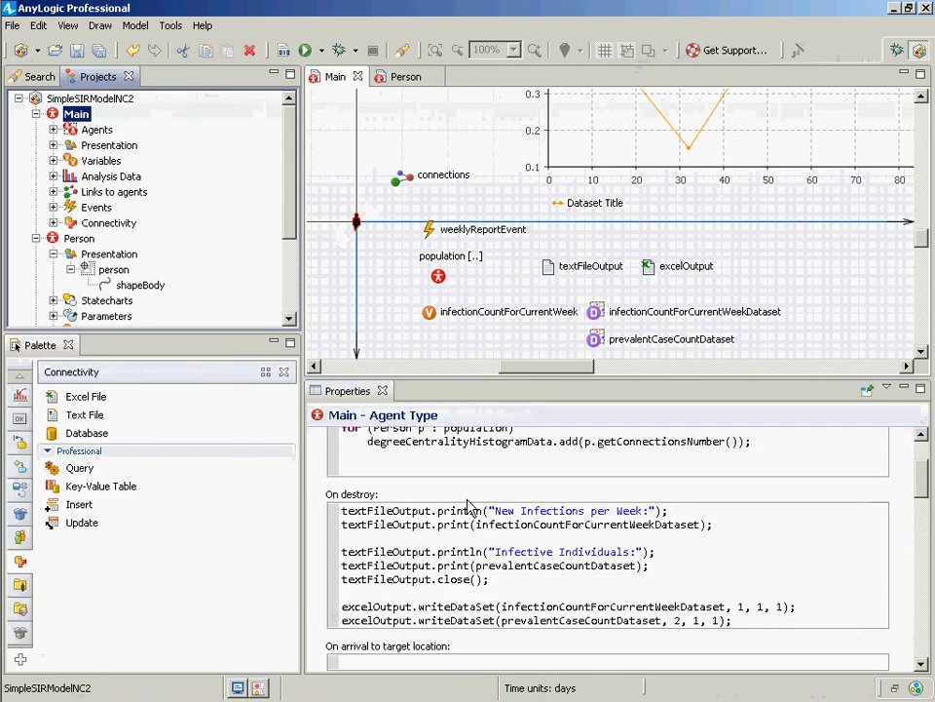
{"action": "left_click", "coordinate": [663, 611]}
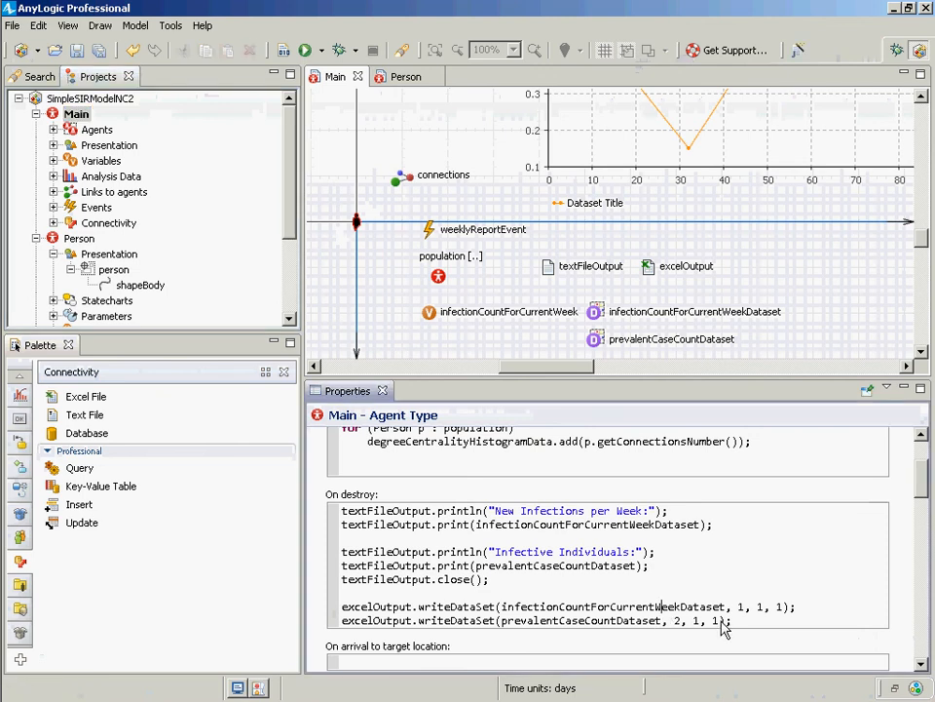
{"action": "key", "text": "Down"}
{"action": "key", "text": "Right"}
{"action": "key", "text": "Right"}
{"action": "key", "text": "shift+Right"}
{"action": "type", "text": "1"}
- Set the last number of the prevalentCaseCountDataset writeDataSet call to 4 and save the model
{"action": "key", "text": "Right"}
{"action": "key", "text": "Right"}
{"action": "key", "text": "Right"}
{"action": "key", "text": "Right"}
{"action": "key", "text": "Right"}
{"action": "key", "text": "shift+Right"}
{"action": "type", "text": "4"}
{"action": "key", "text": "ctrl+s"}
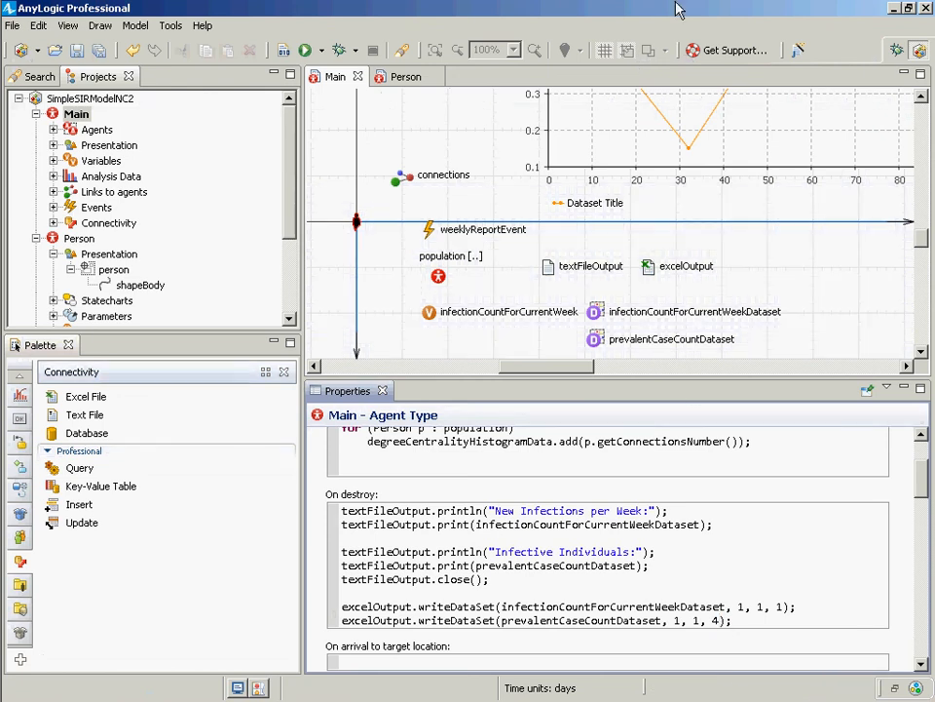
- Build the model and start a run of the Simulation: Main experiment from its simulation window
{"action": "left_click", "coordinate": [282, 56]}
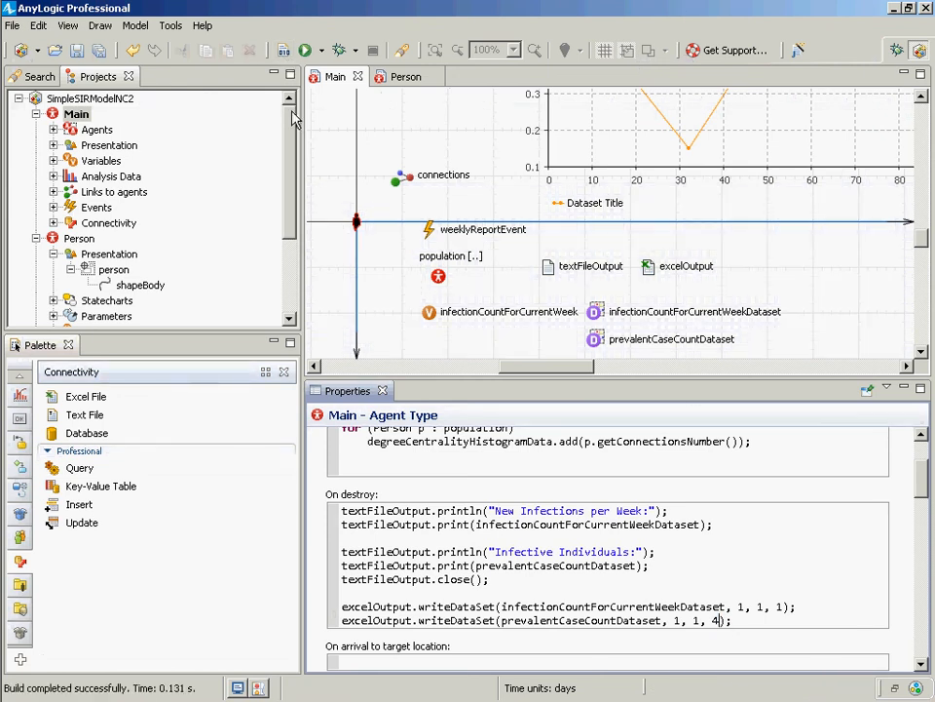
{"action": "left_click_drag", "start_coordinate": [286, 207], "coordinate": [195, 339]}
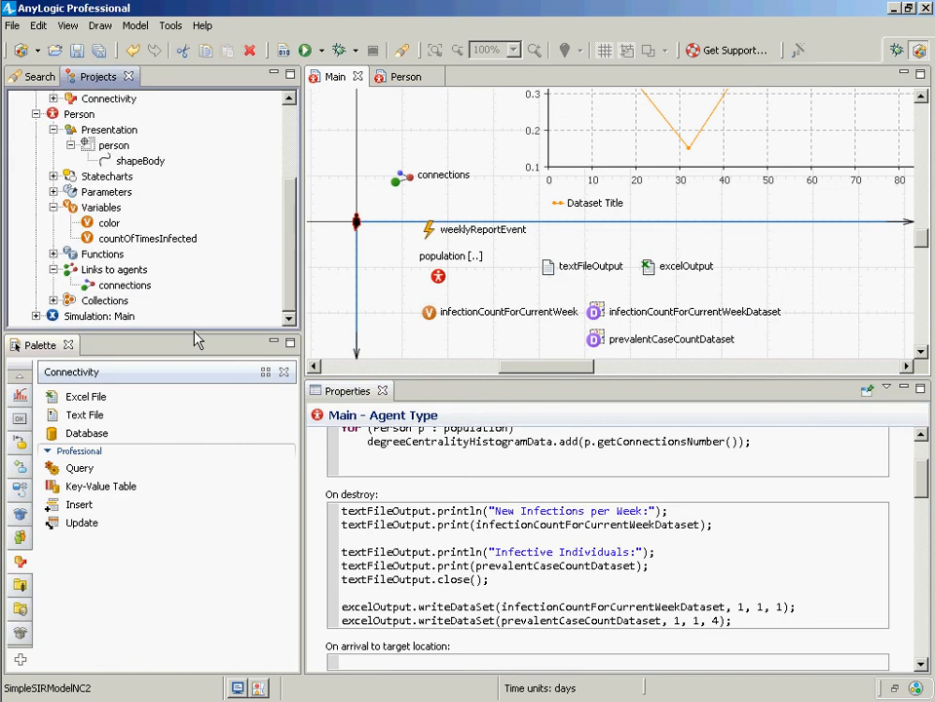
{"action": "right_click", "coordinate": [118, 314]}
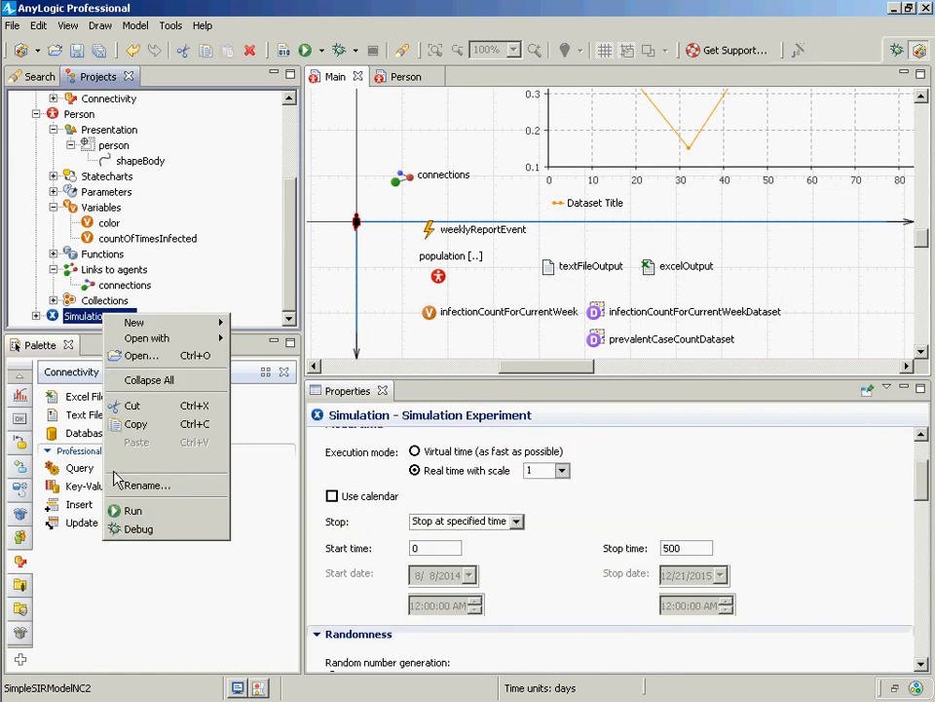
{"action": "left_click", "coordinate": [137, 513]}
{"action": "key", "text": "alt+Tab"}
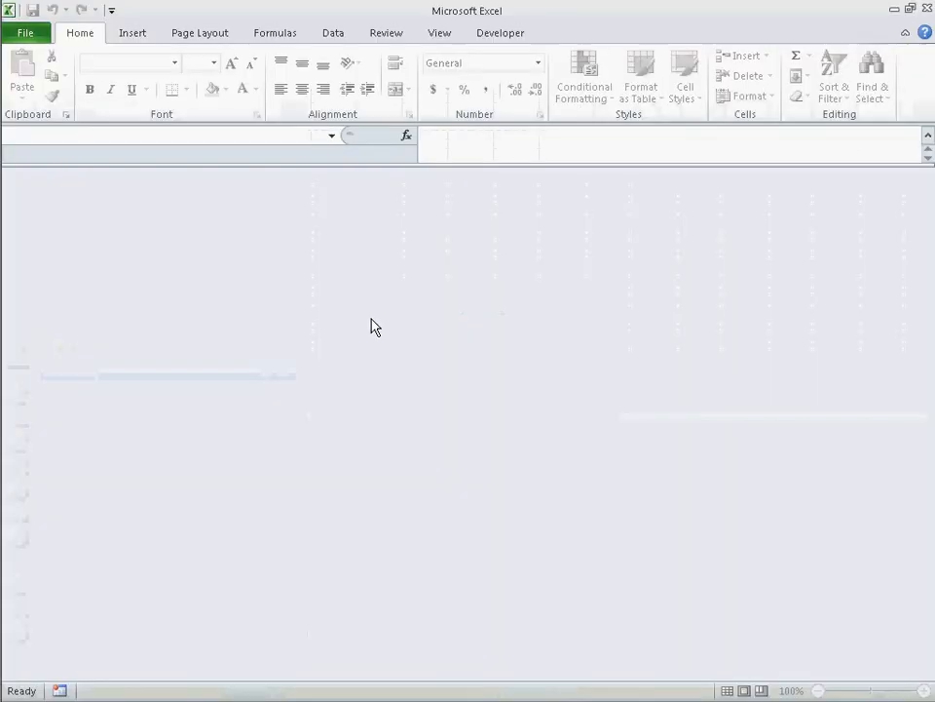
{"action": "key", "text": "alt+Tab"}
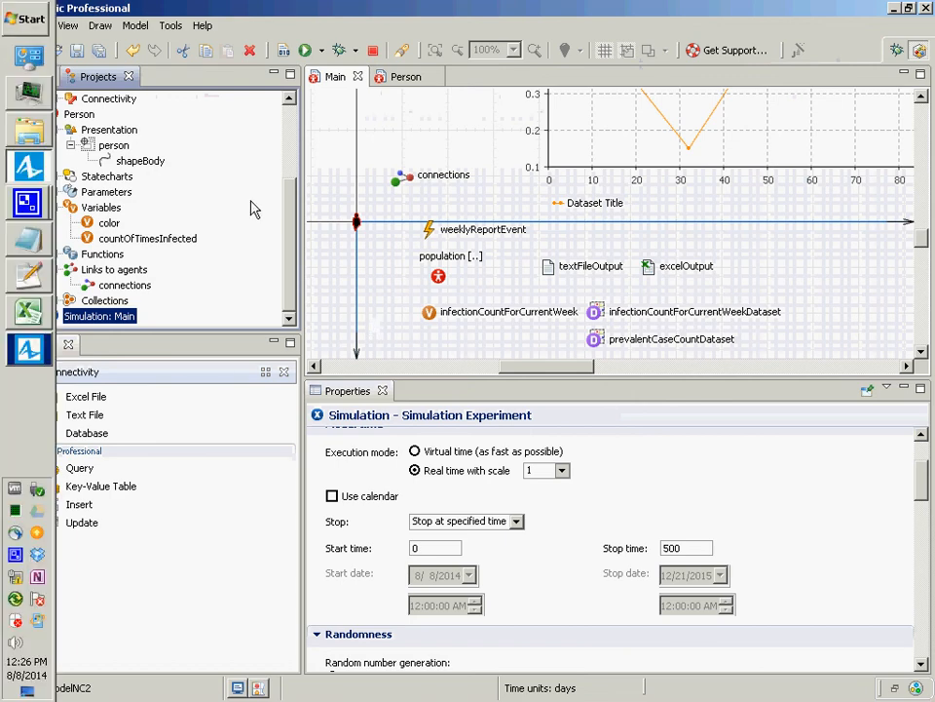
{"action": "left_click", "coordinate": [28, 351]}
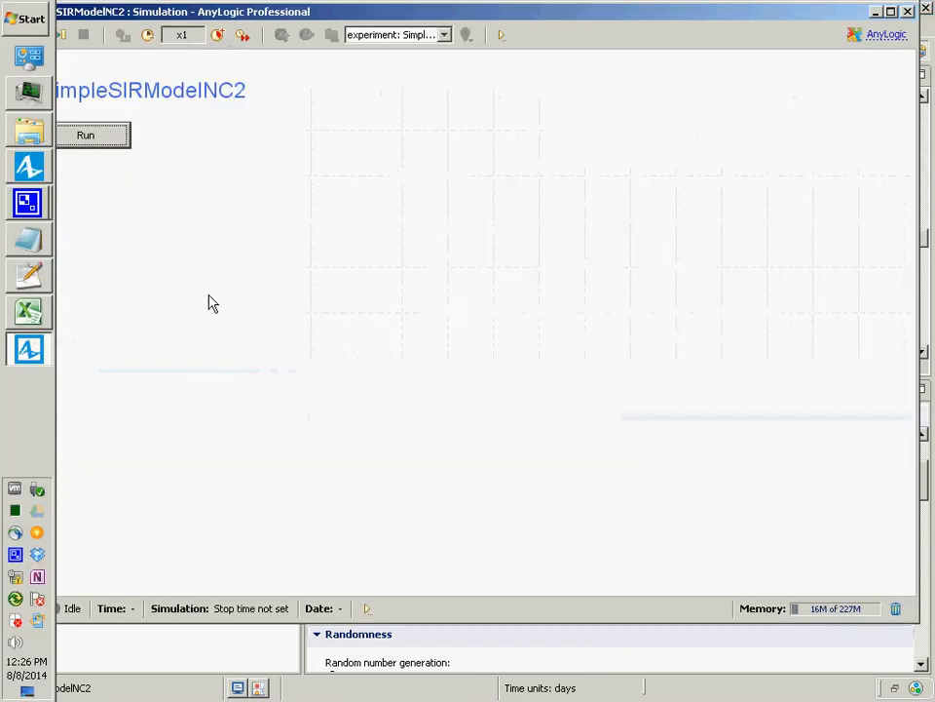
{"action": "left_click", "coordinate": [124, 137]}
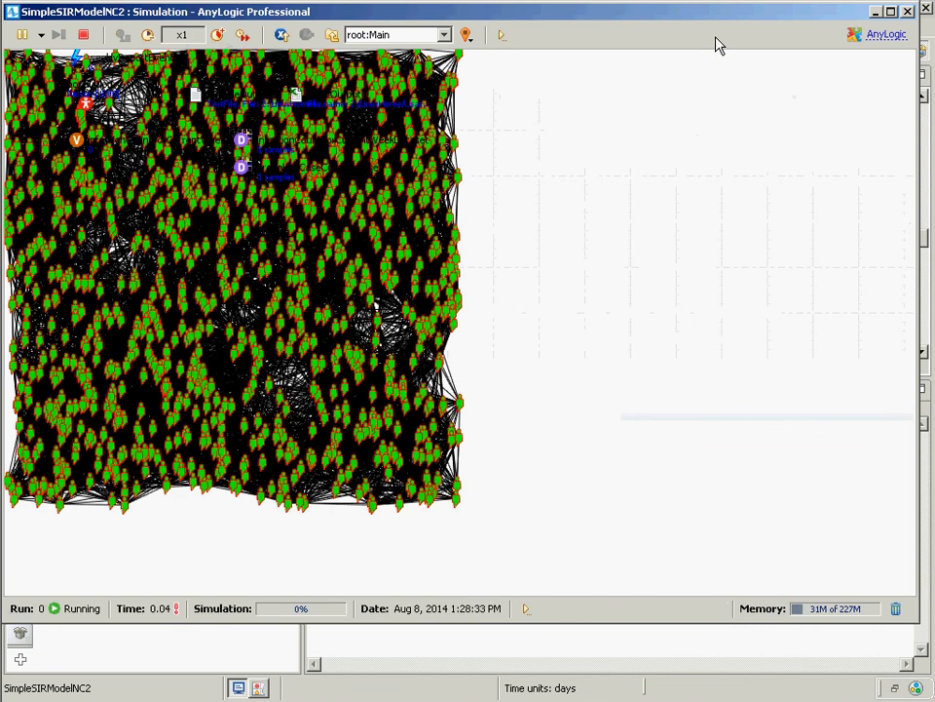
- Switch the running simulation to virtual time so it runs as fast as possible, and close its window
{"action": "left_click", "coordinate": [241, 36]}
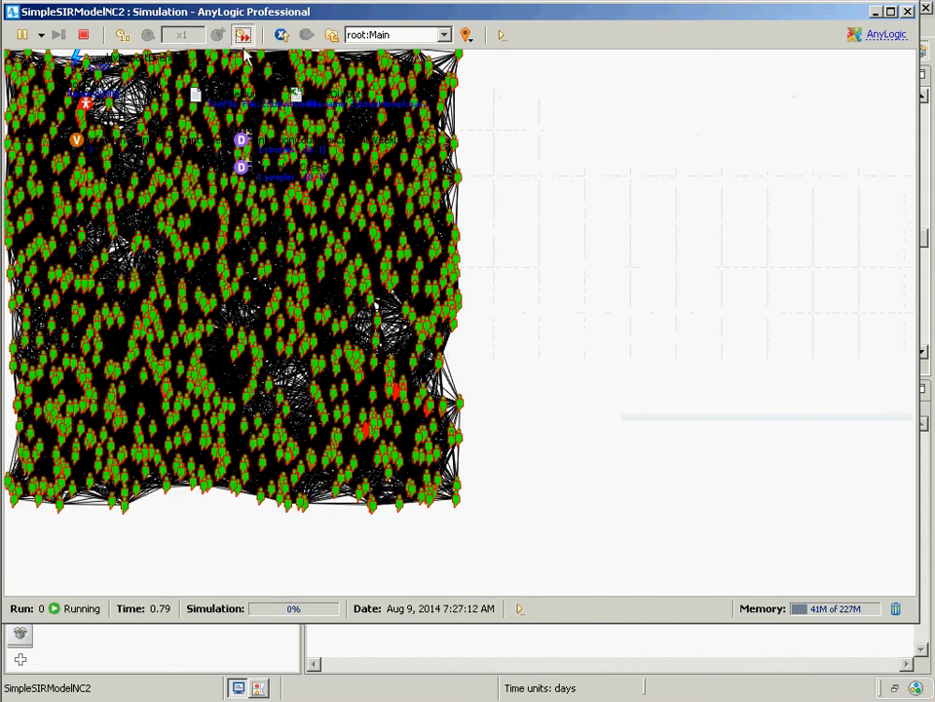
{"action": "left_click", "coordinate": [907, 11]}
- Open excelOutput.xls in Excel and compare the exported data on Sheet1 with the data on Sheet2
{"action": "key", "text": "alt+Tab"}
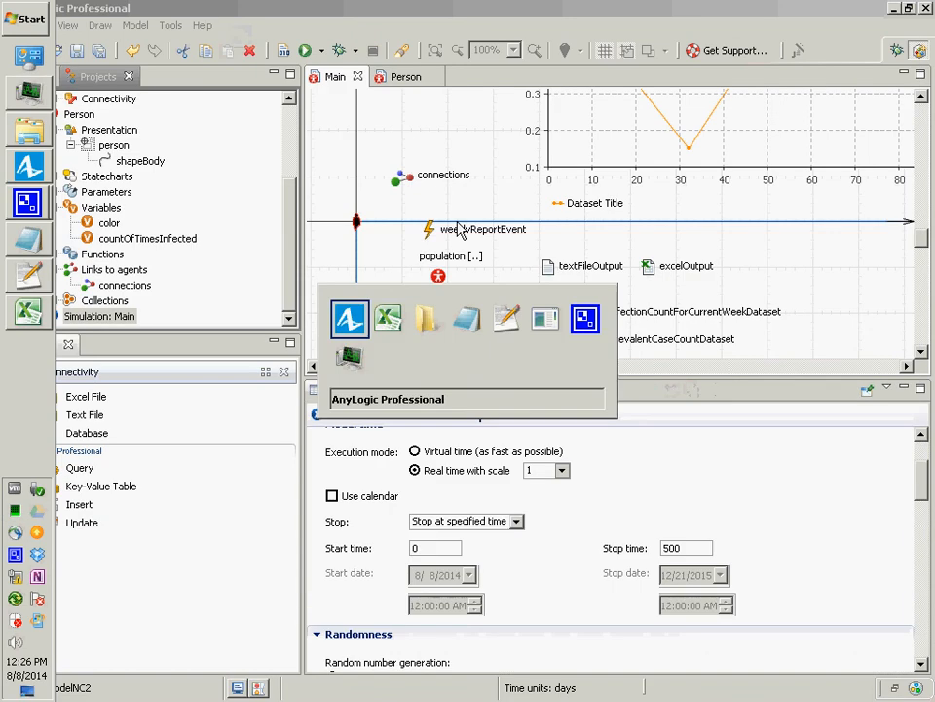
{"action": "key", "text": "alt+Tab"}
{"action": "key", "text": "alt+Tab"}
{"action": "key", "text": "alt+Tab"}
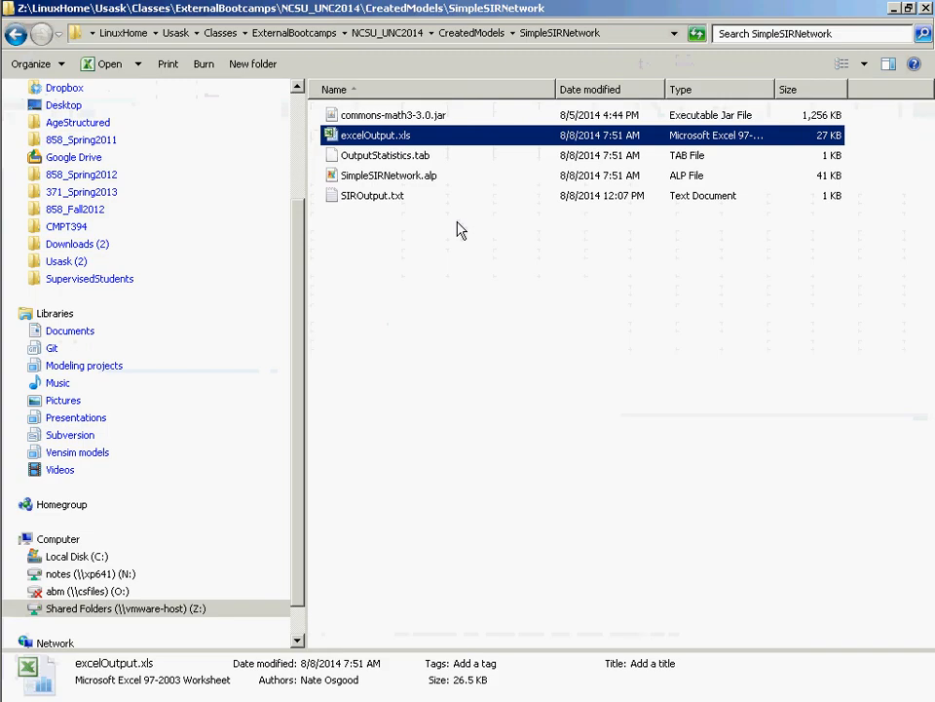
{"action": "key", "text": "alt+Tab"}
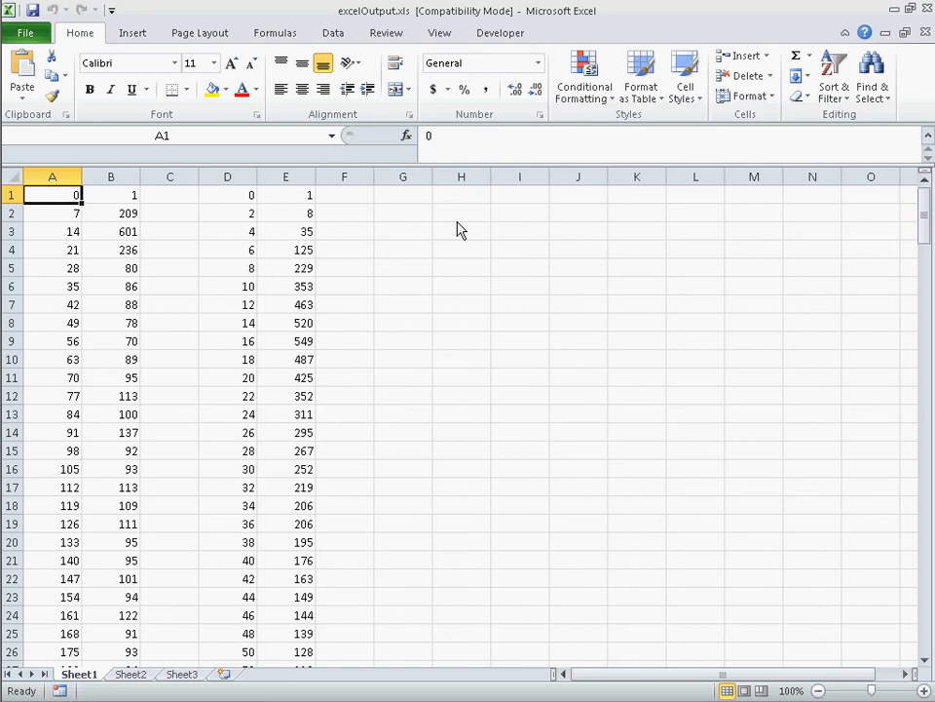
{"action": "key", "text": "alt+Tab"}
{"action": "key", "text": "Escape"}
{"action": "left_click", "coordinate": [130, 676]}
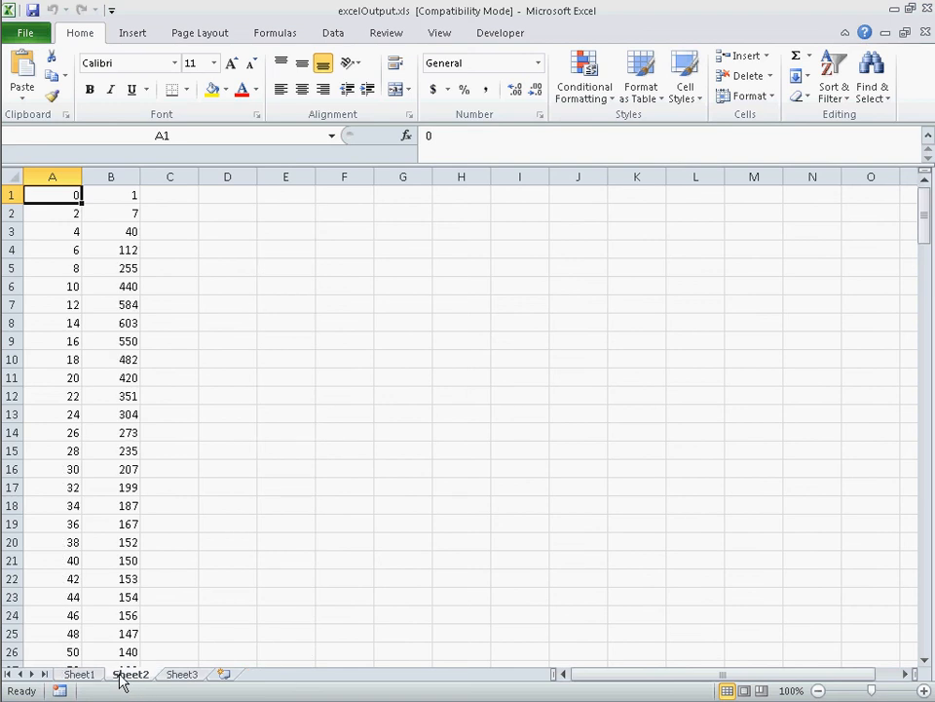
{"action": "left_click", "coordinate": [60, 678]}
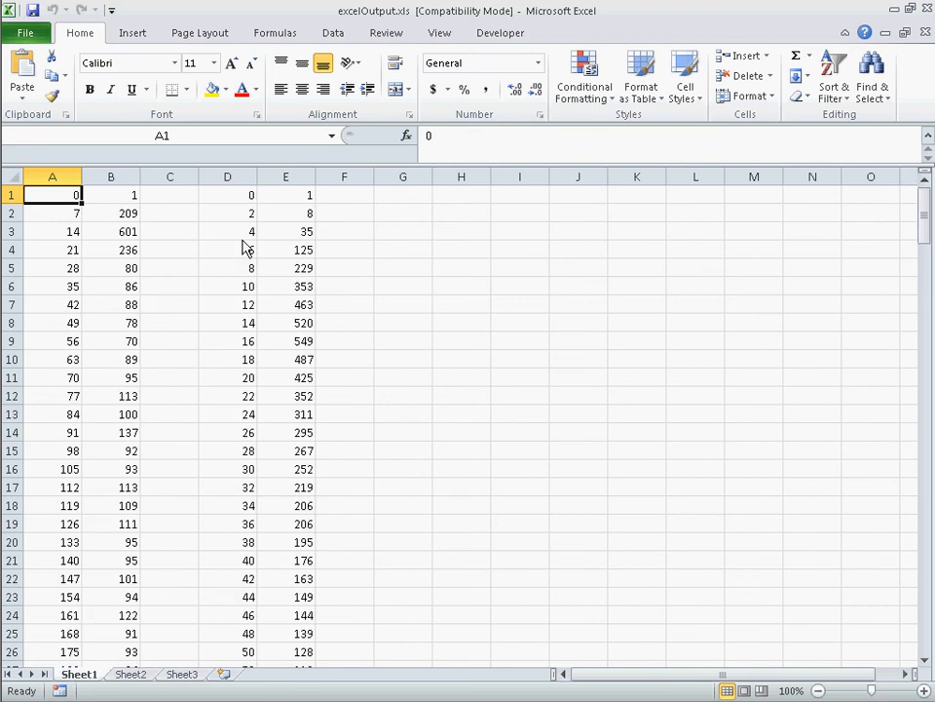
- Return to AnyLogic and review the excelOutput.writeDataSet calls and the textFileOutput lines in Main's On destroy code
{"action": "key", "text": "alt+Tab"}
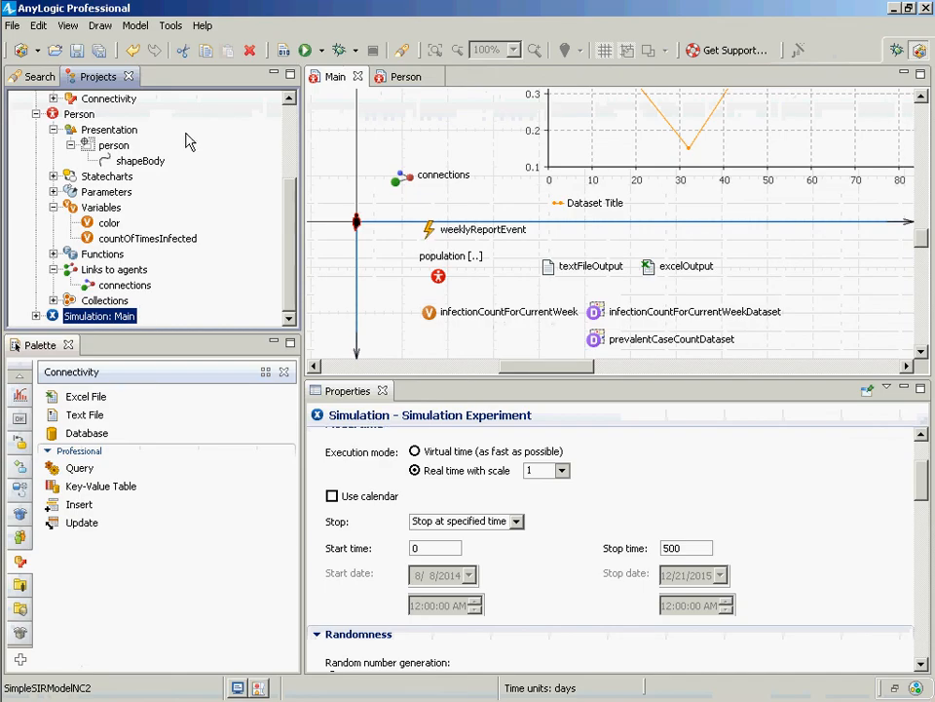
{"action": "left_click", "coordinate": [295, 132]}
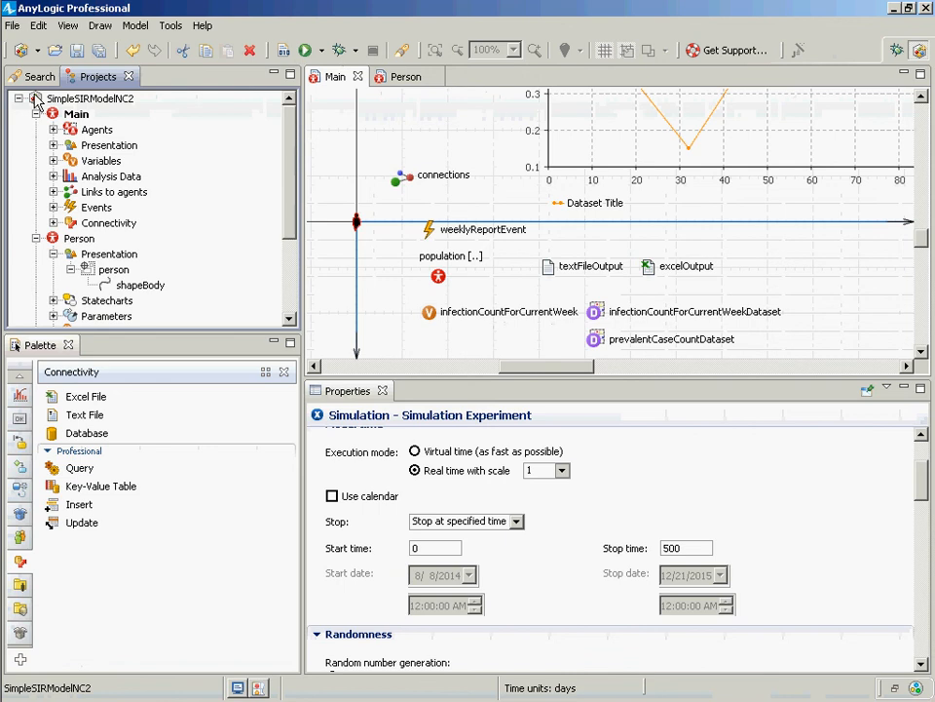
{"action": "left_click", "coordinate": [83, 101]}
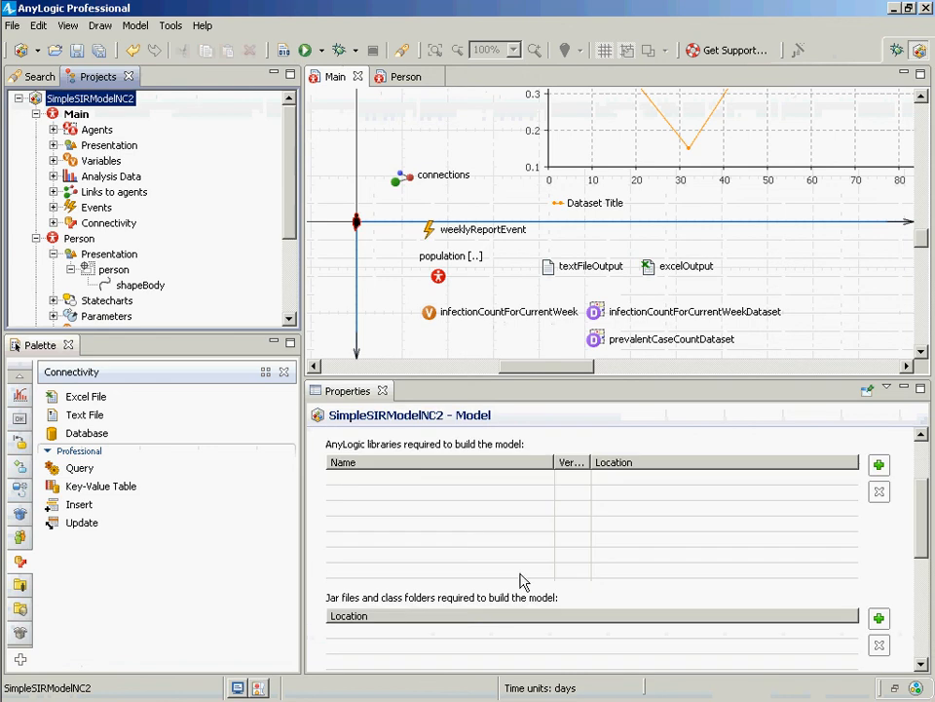
{"action": "left_click", "coordinate": [74, 114]}
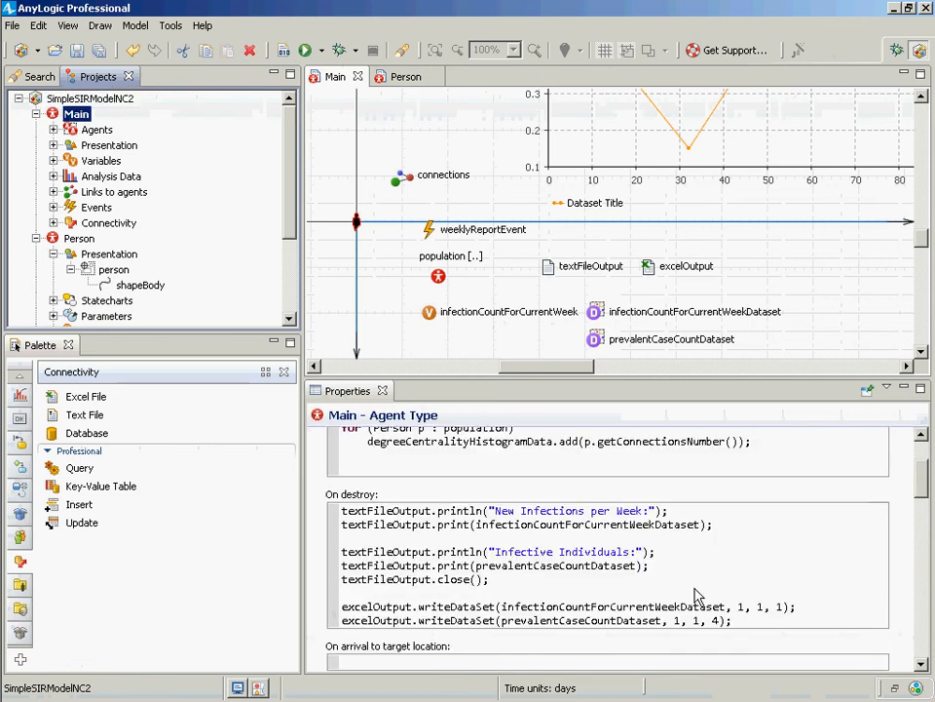
{"action": "left_click", "coordinate": [675, 620]}
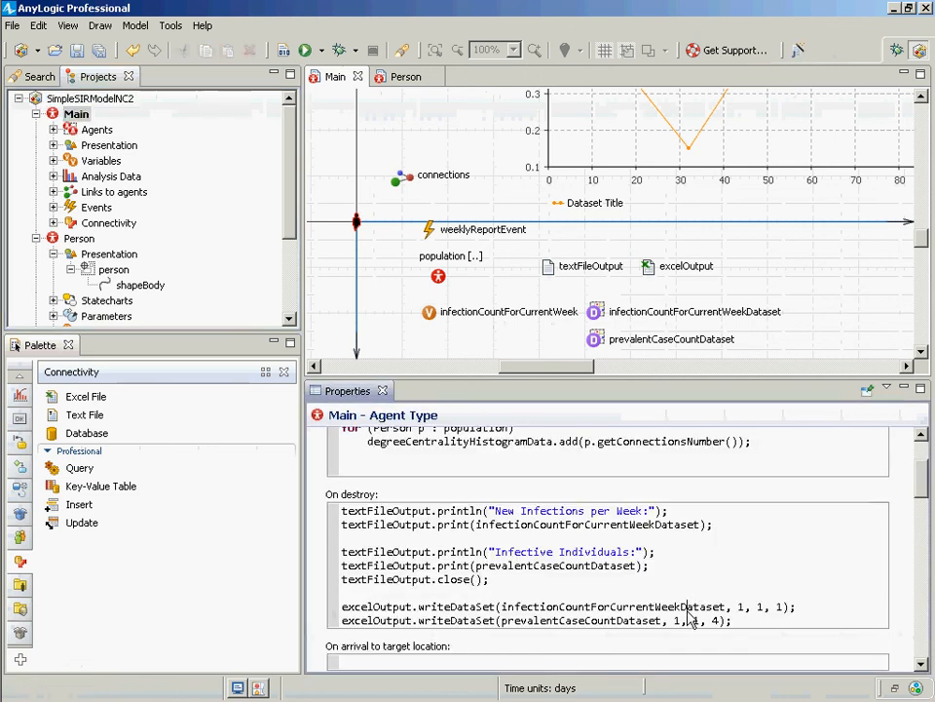
{"action": "left_click", "coordinate": [547, 608]}
{"action": "left_click", "coordinate": [547, 620]}
{"action": "left_click_drag", "start_coordinate": [515, 584], "coordinate": [318, 497]}
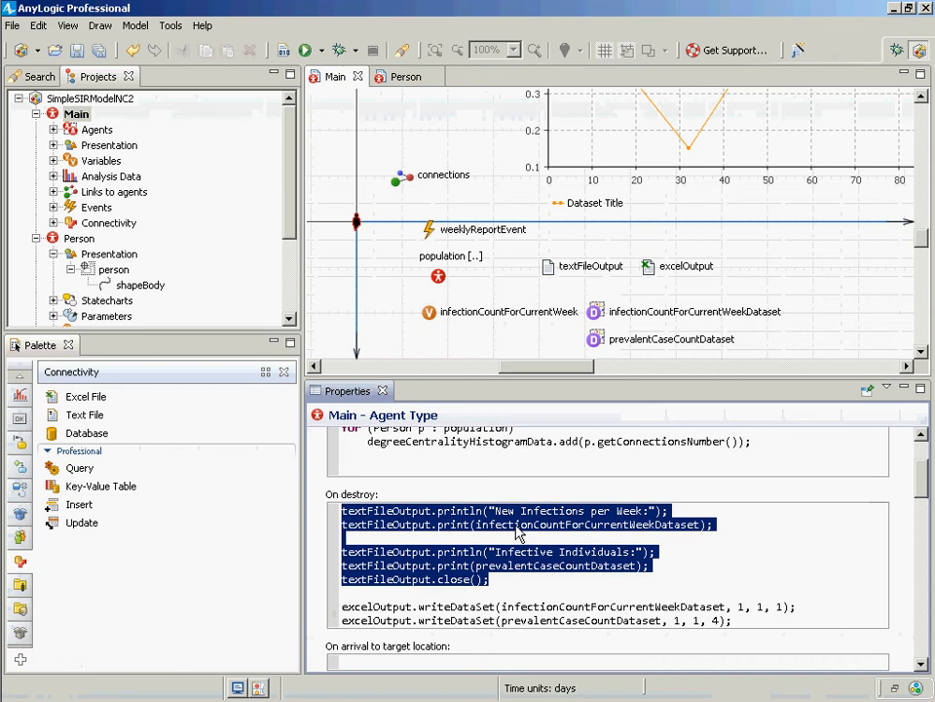
{"action": "key", "text": "alt+Tab"}
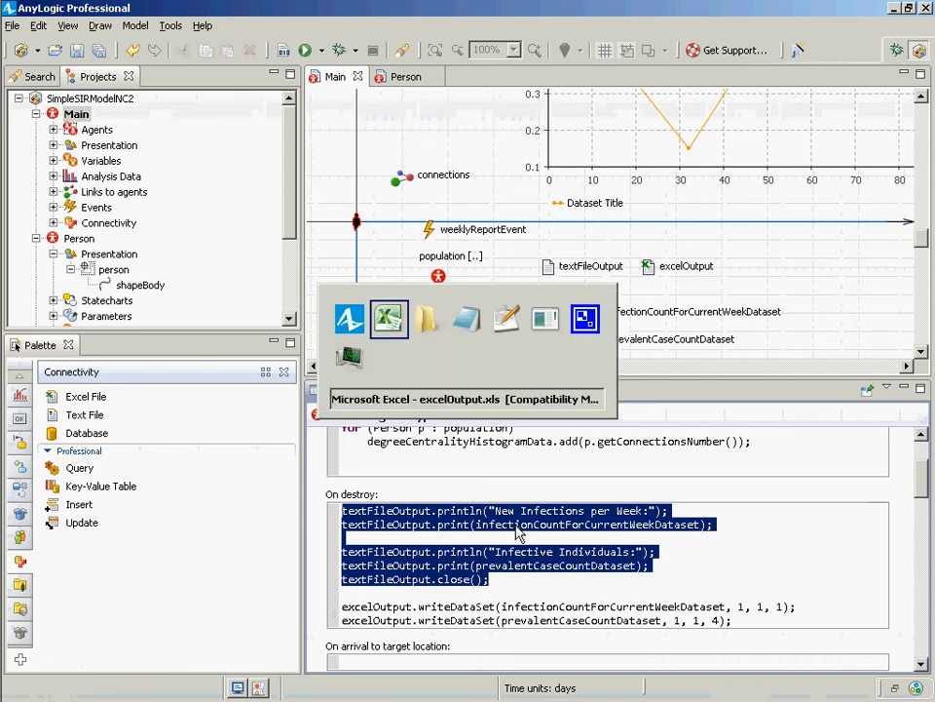
{"action": "key", "text": "alt+Tab"}
{"action": "key", "text": "alt+Tab"}
{"action": "key", "text": "alt+Tab"}
{"action": "key", "text": "alt+Tab"}
{"action": "key", "text": "alt+Tab"}
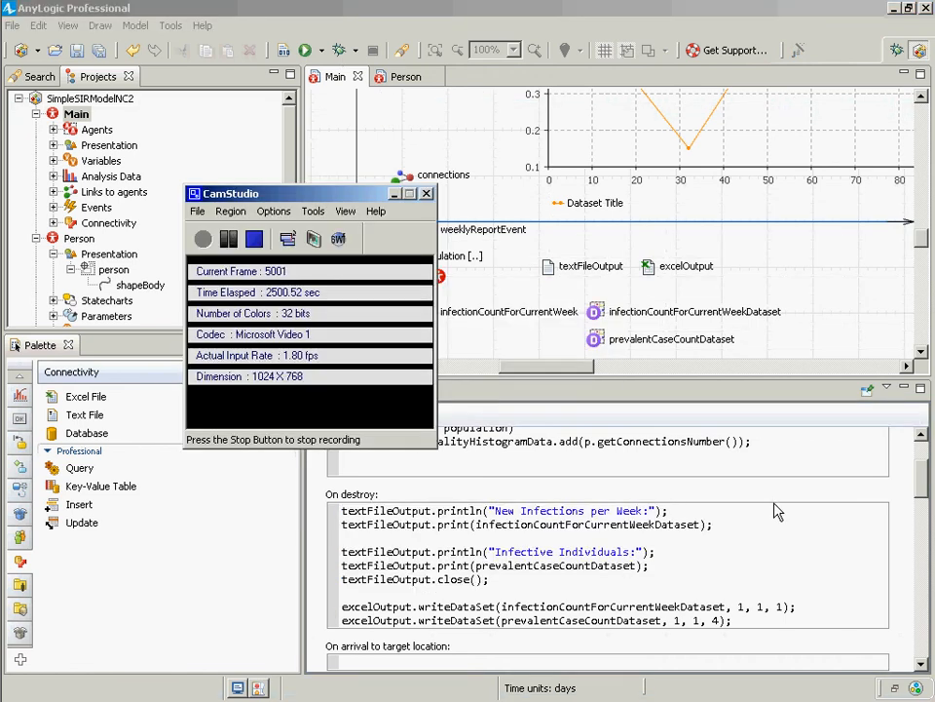